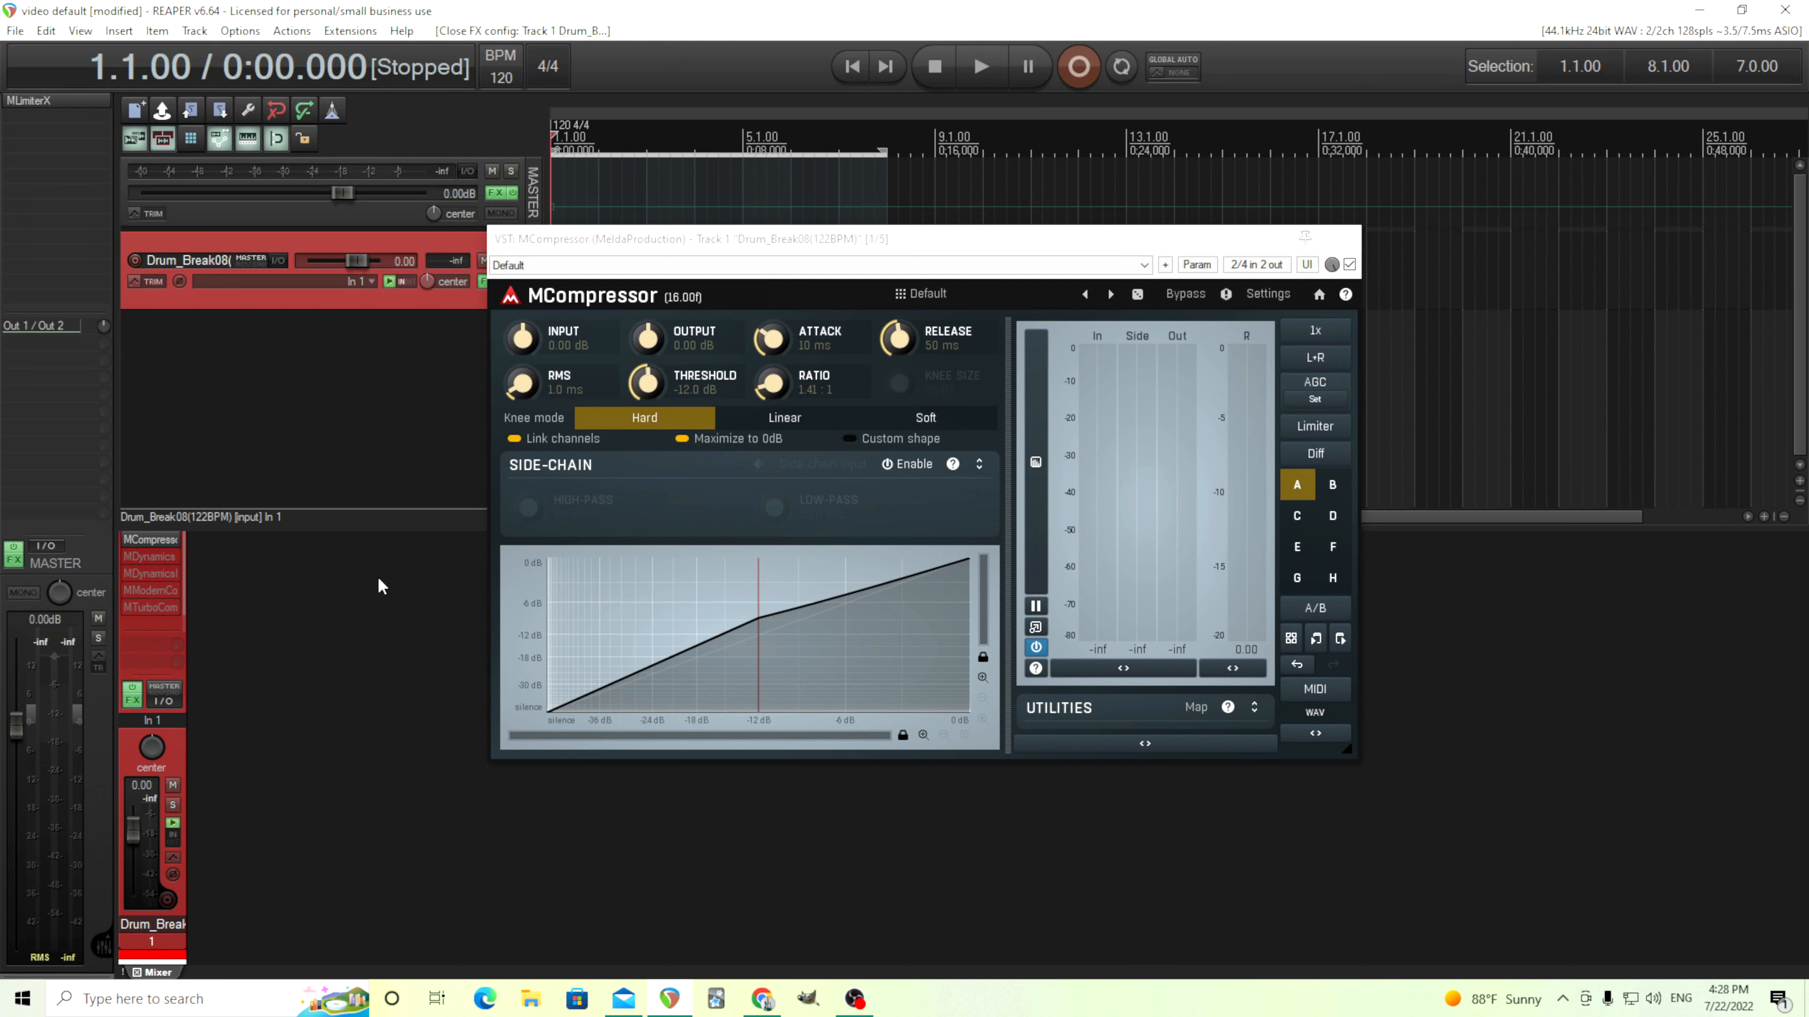
# - Play the drum loop with MCompressor bypassed, stop it, and re-enable the compressor with its window moved clear of the track
pyautogui.click(1185, 293)
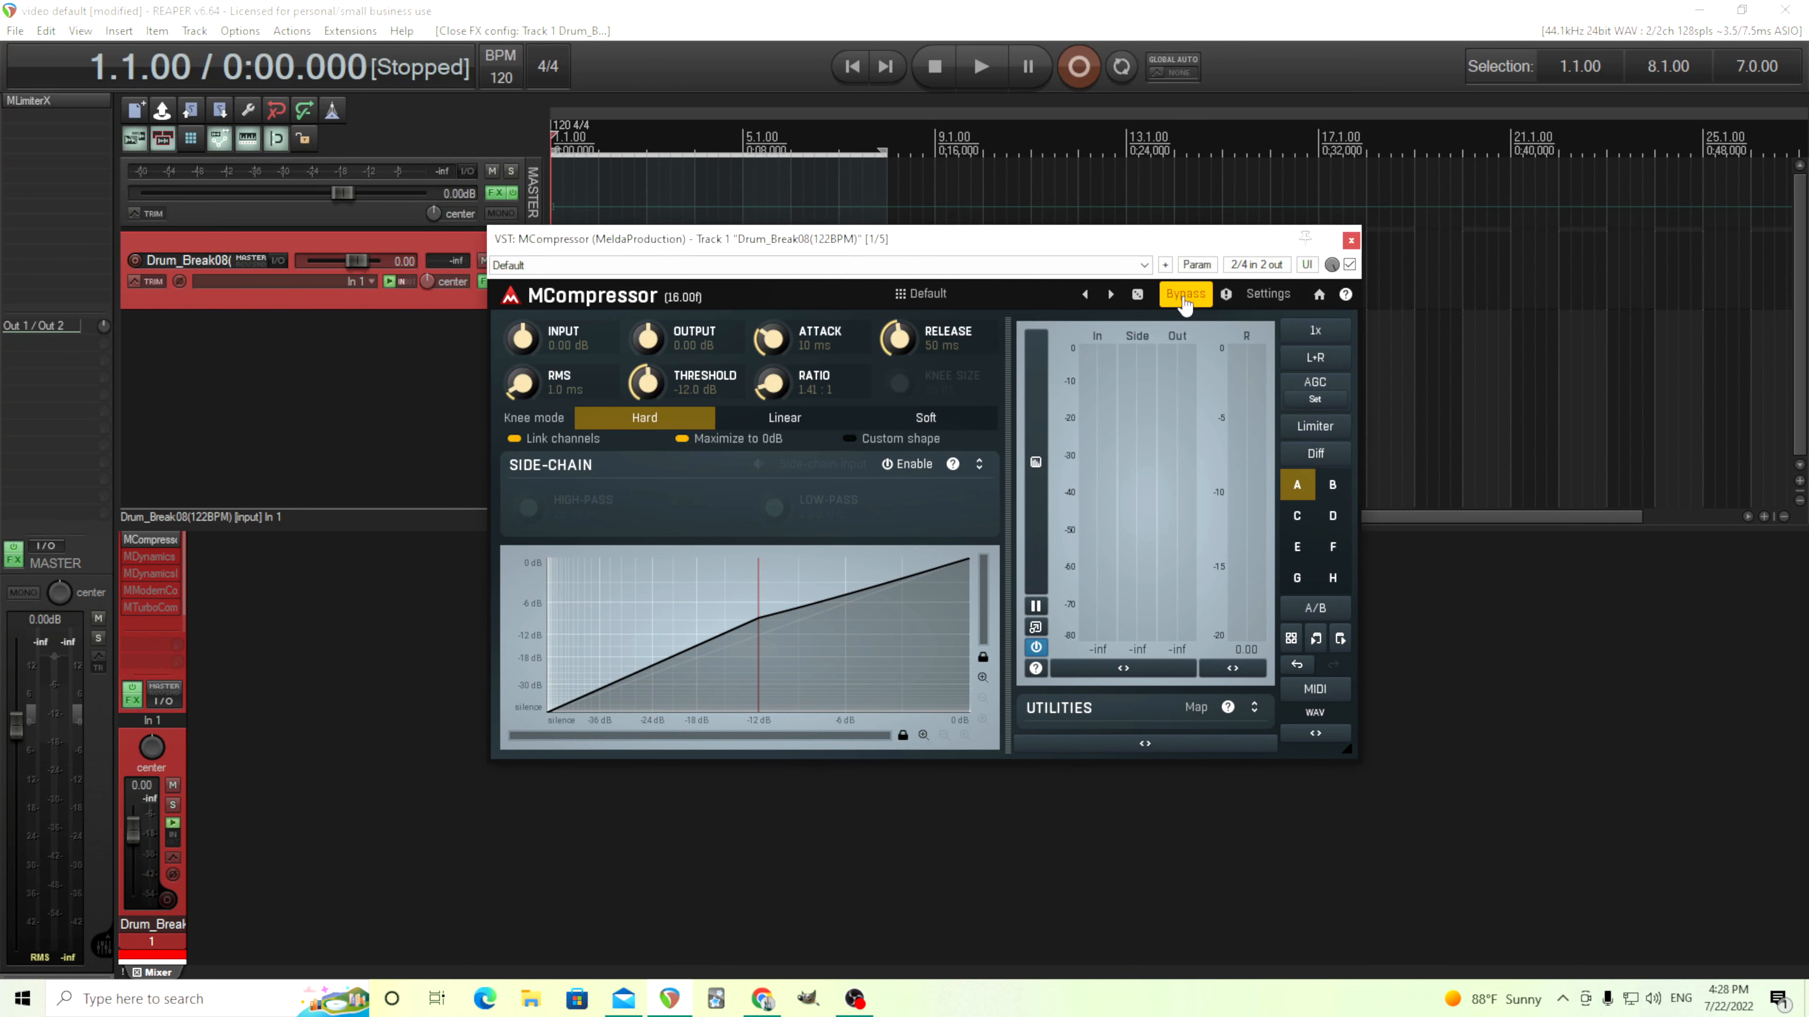
pyautogui.moveTo(1174, 239); pyautogui.dragTo(1115, 390)
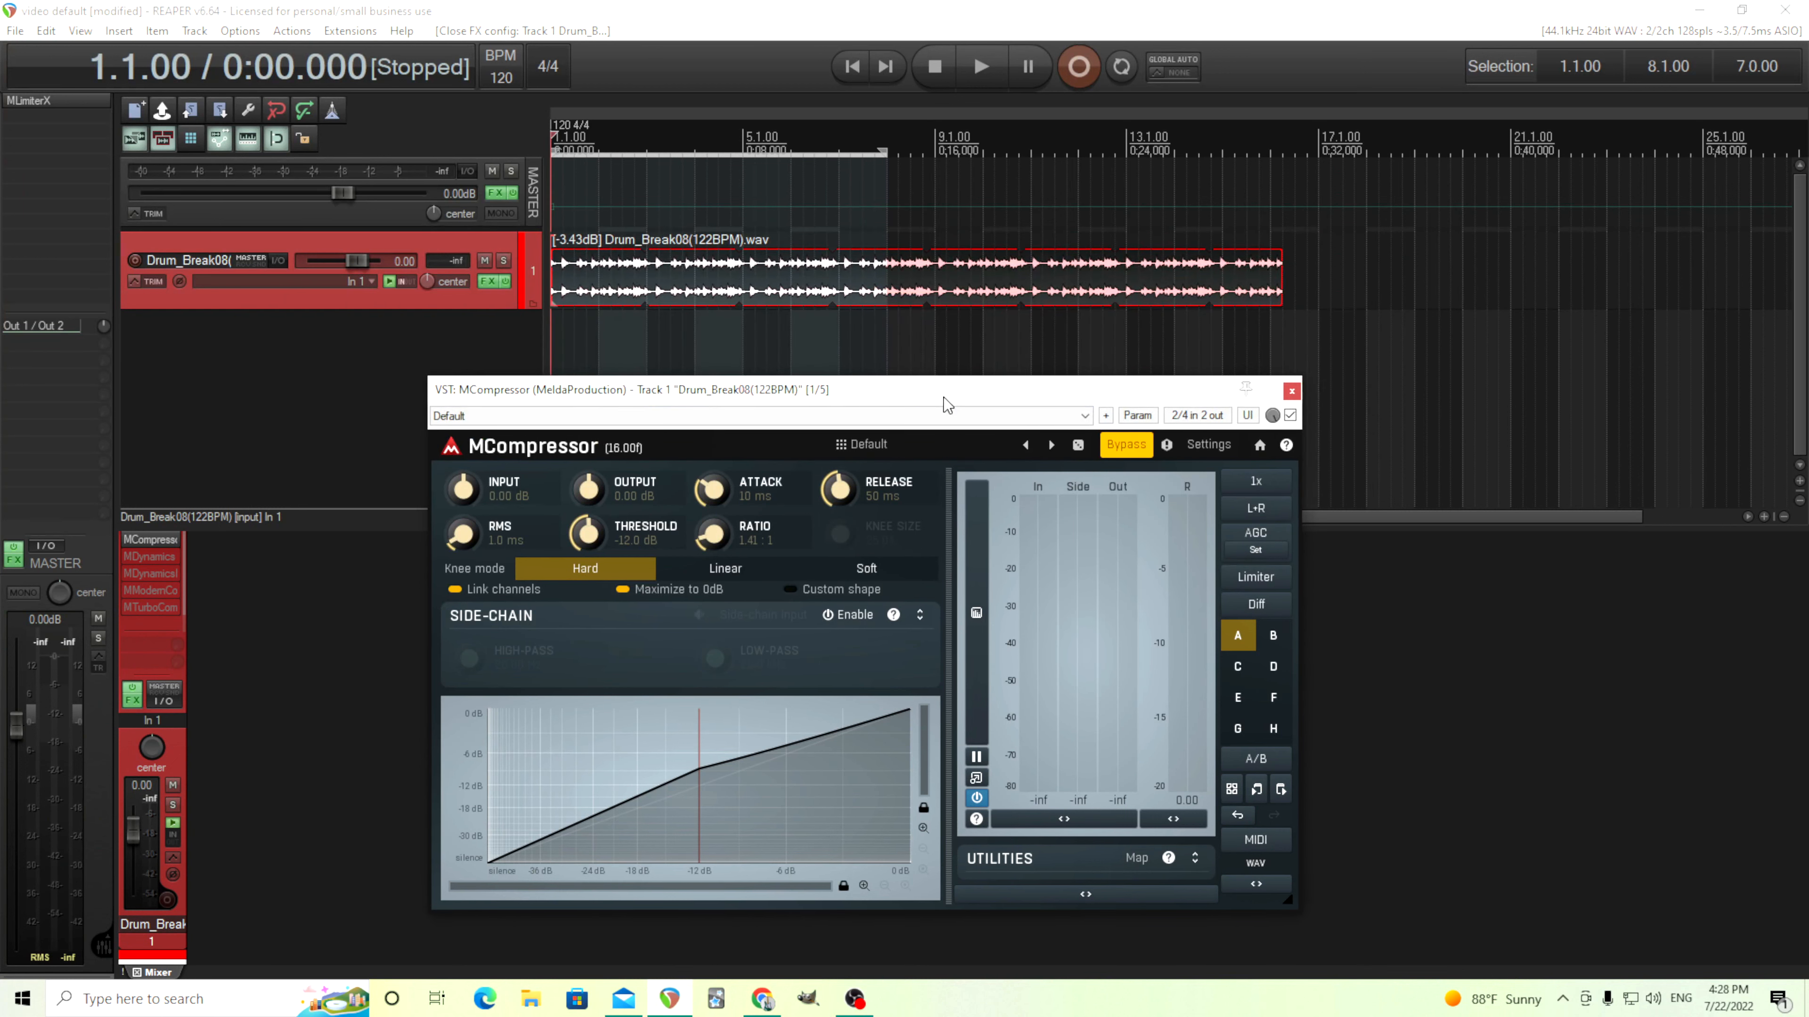
pyautogui.click(981, 66)
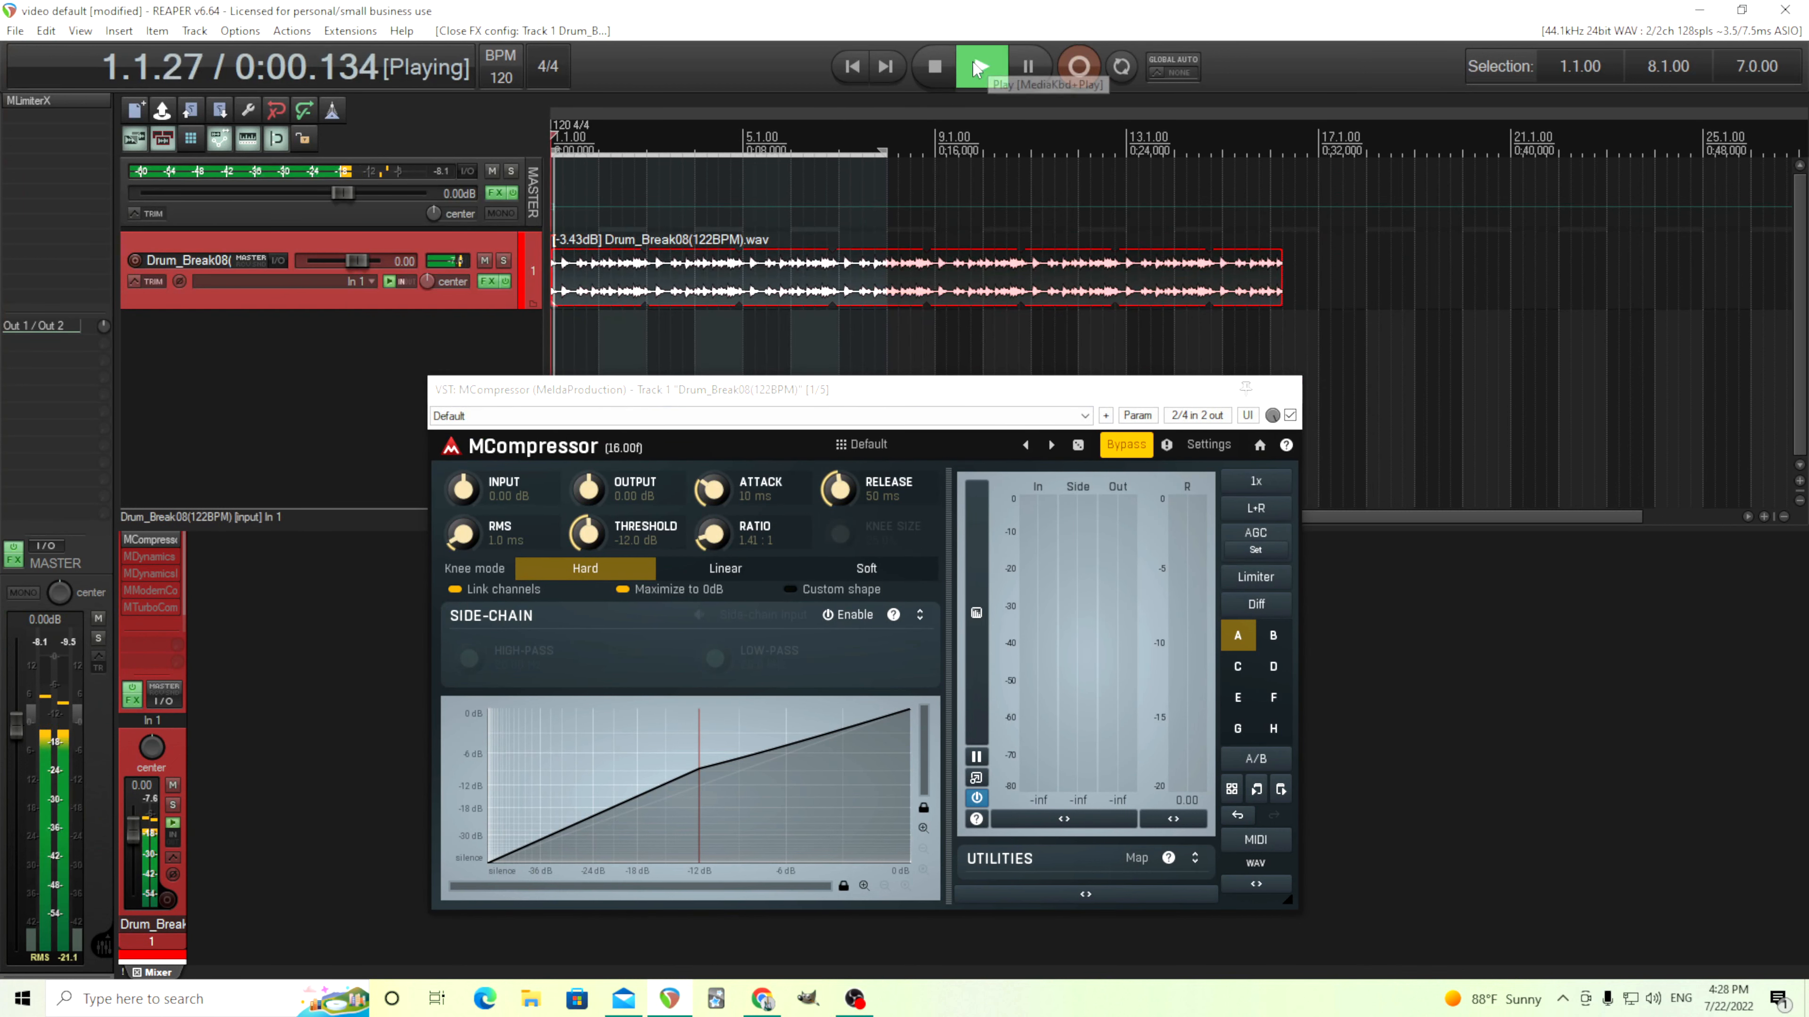
pyautogui.click(936, 69)
pyautogui.click(1125, 444)
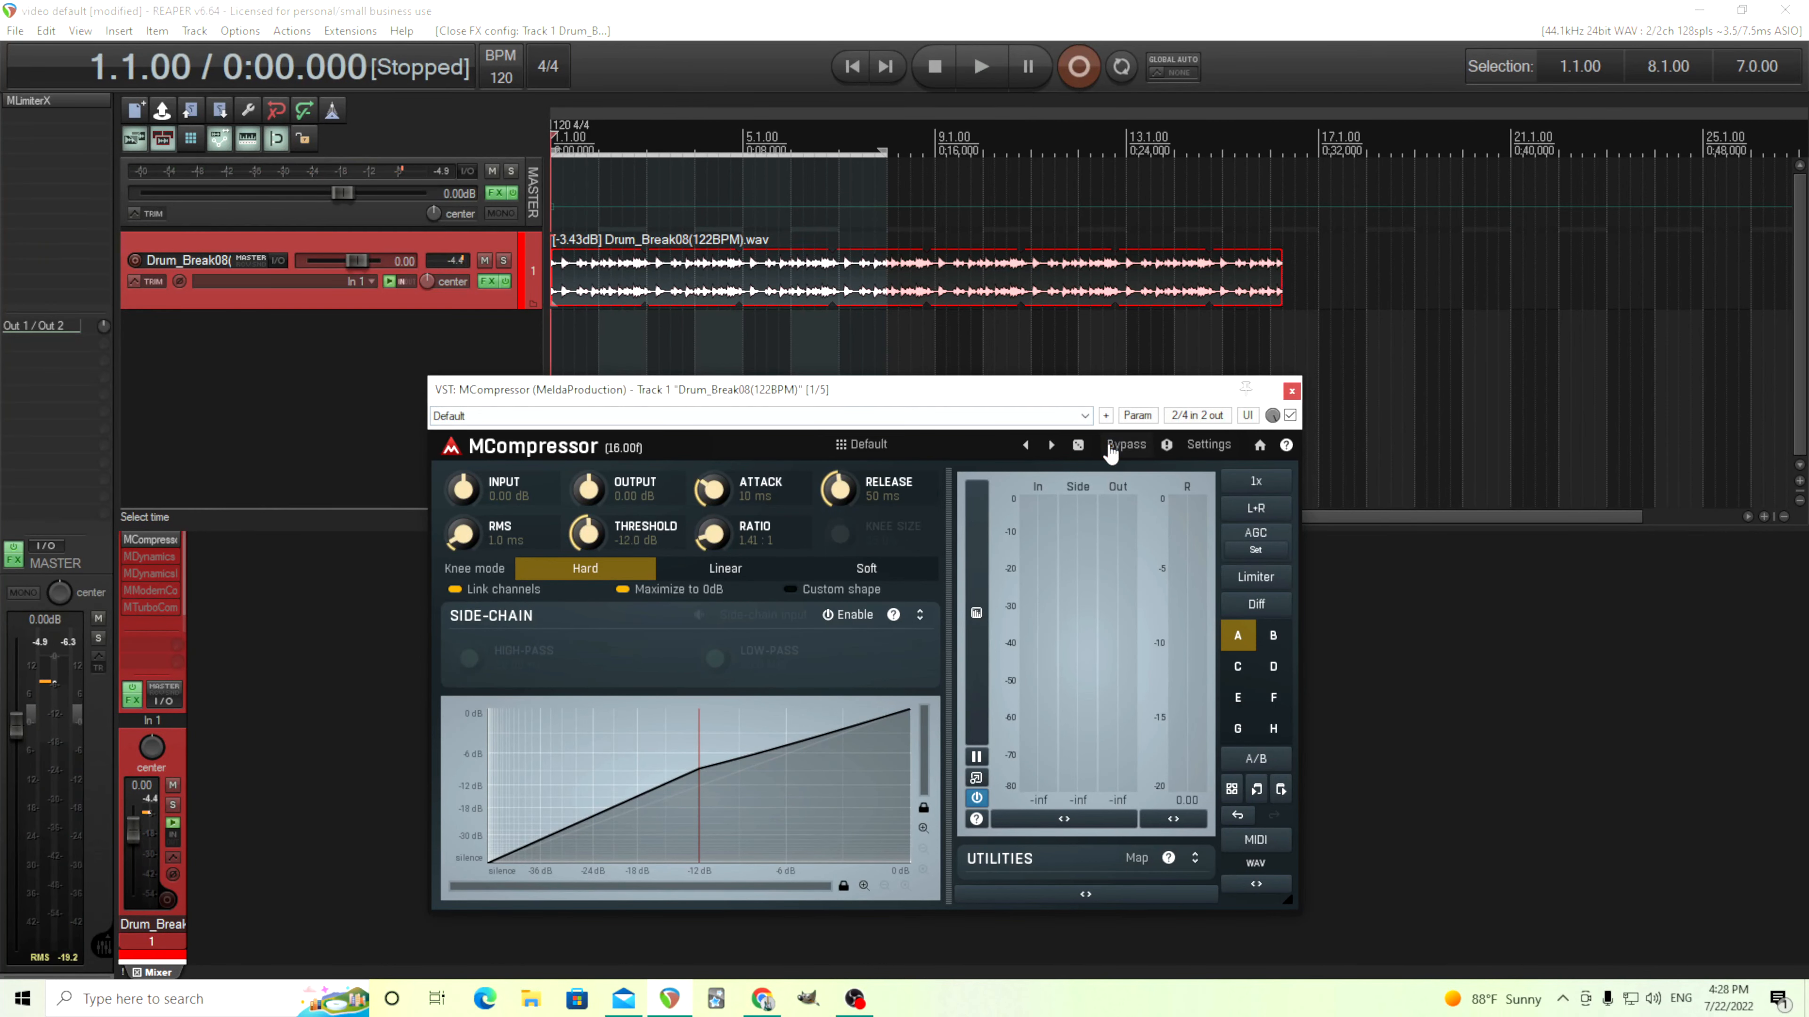
pyautogui.moveTo(999, 396); pyautogui.dragTo(1087, 337)
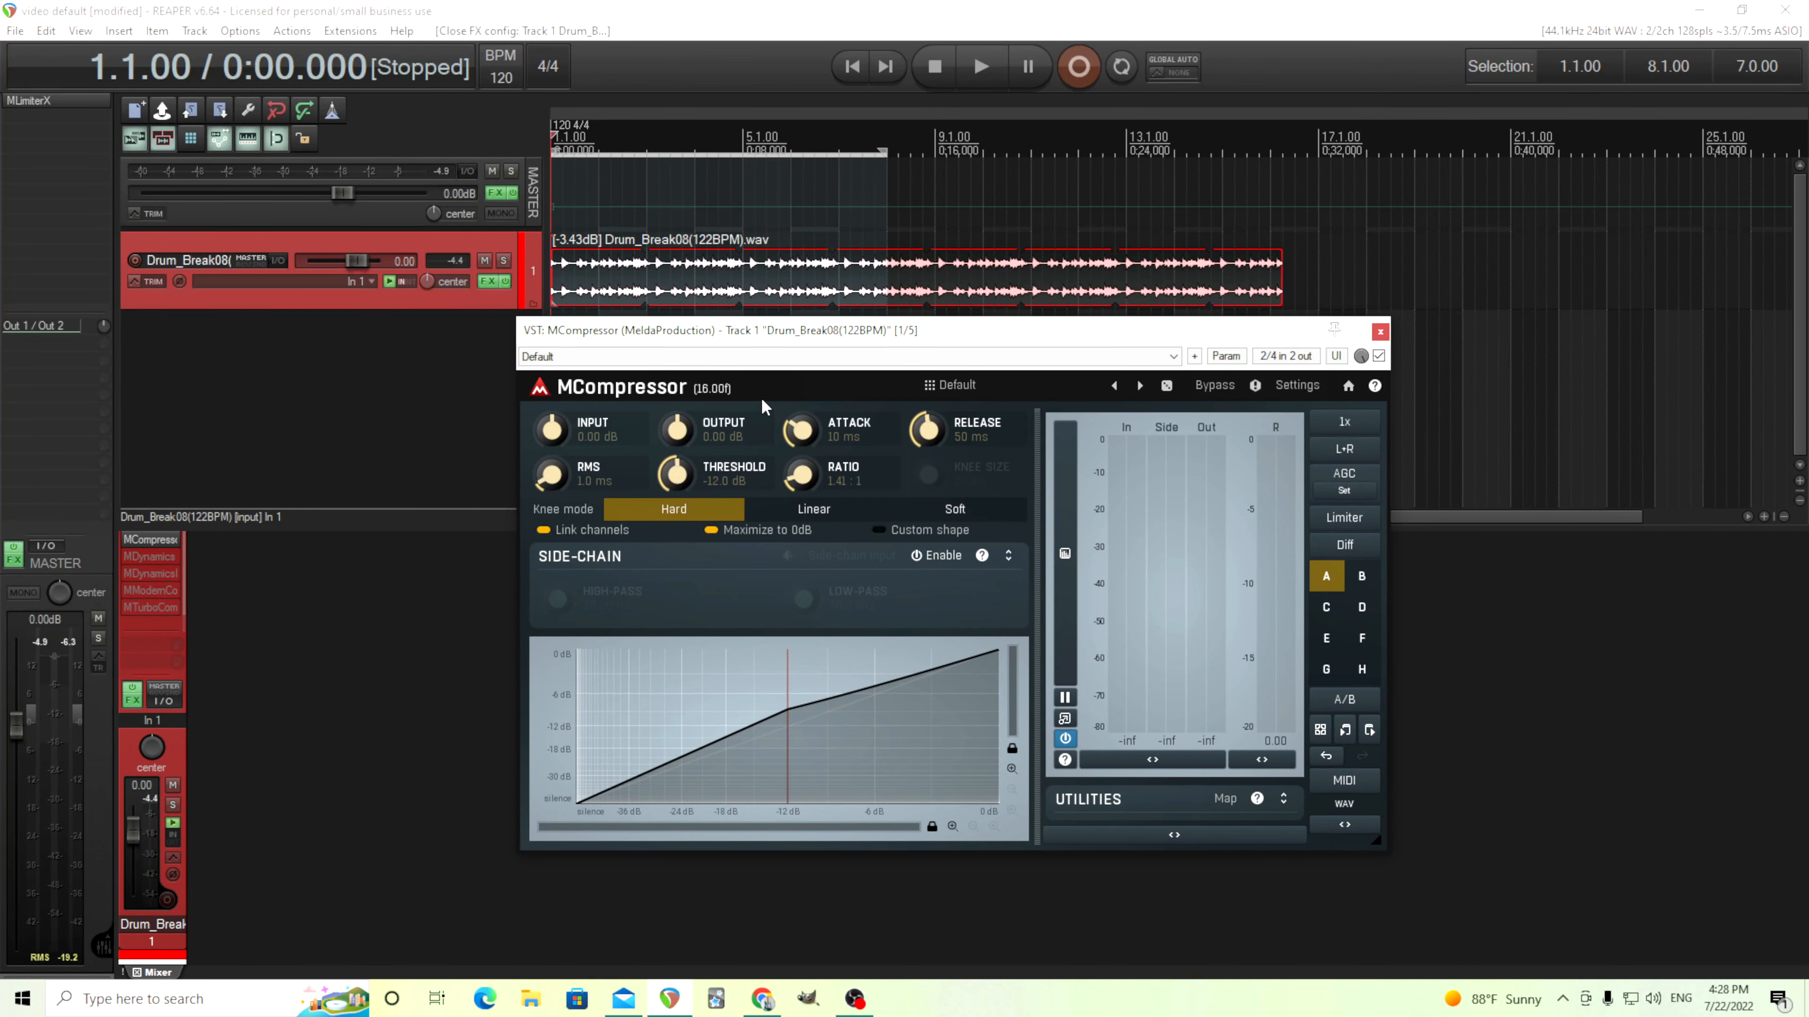
pyautogui.moveTo(796, 345); pyautogui.dragTo(832, 337)
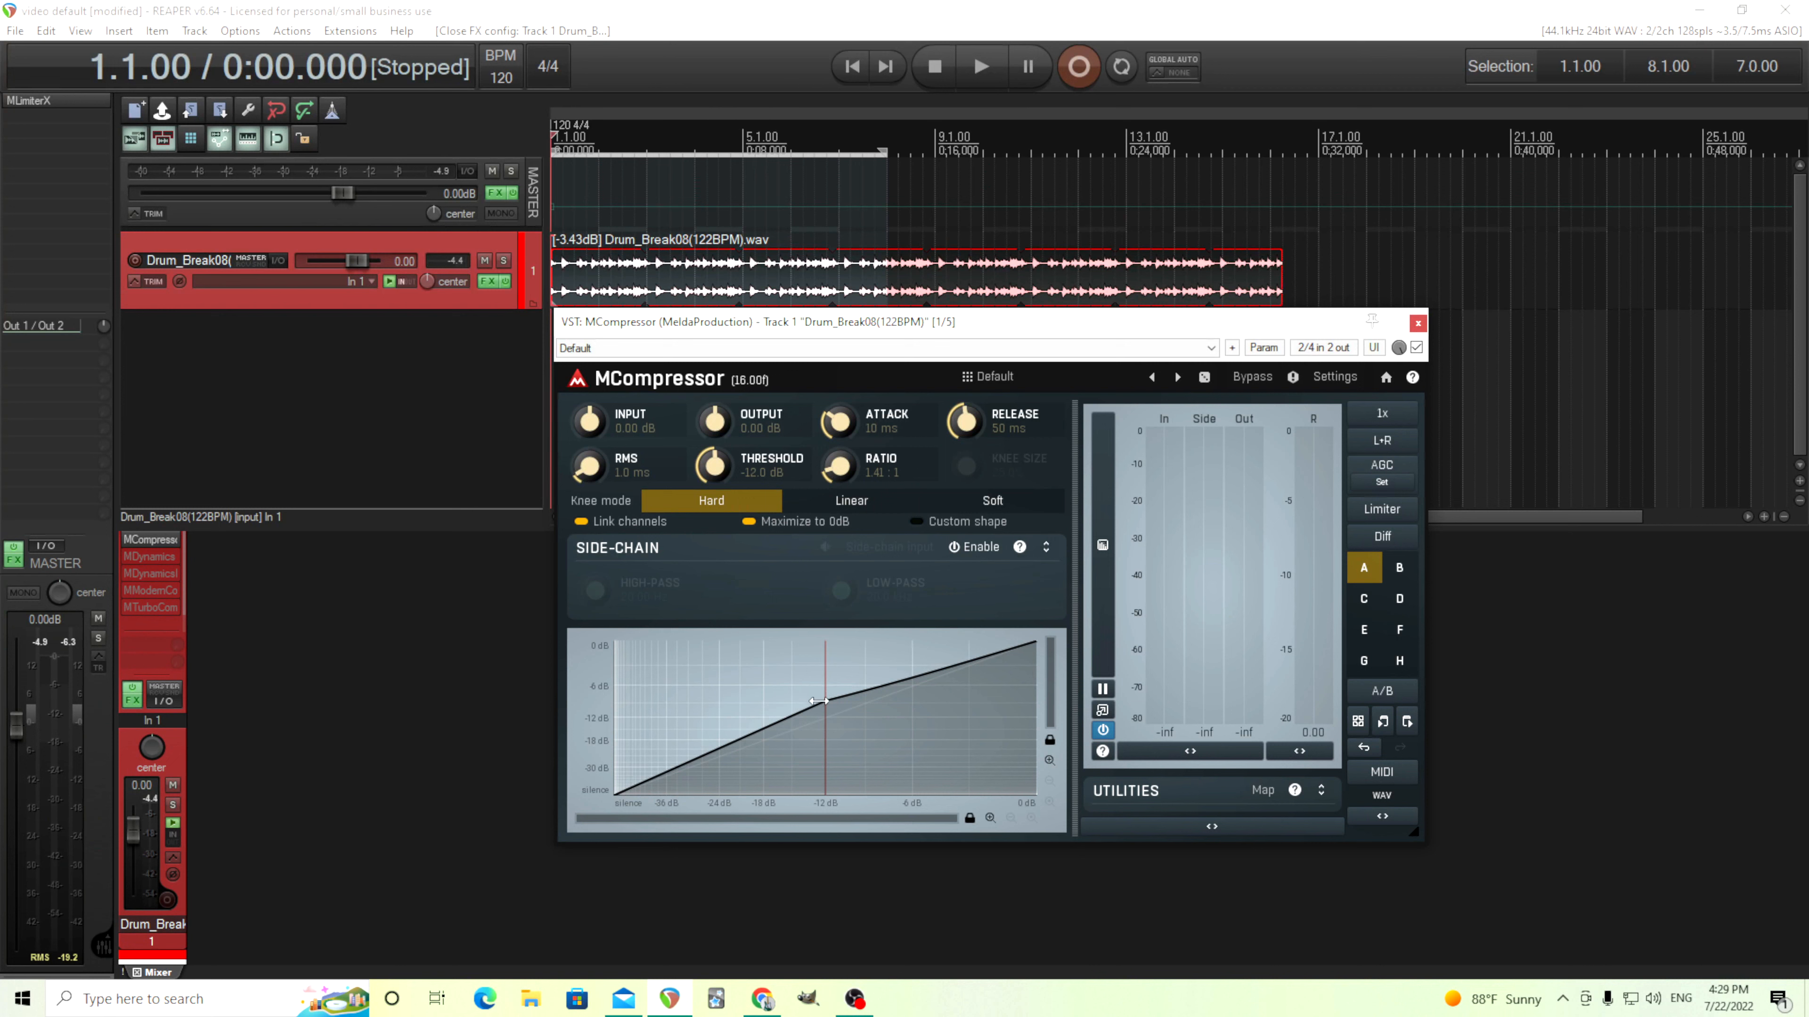
# - Set the knee mode to Linear with a knee size of 52.6% and a ratio of 8.45:1
pyautogui.click(838, 504)
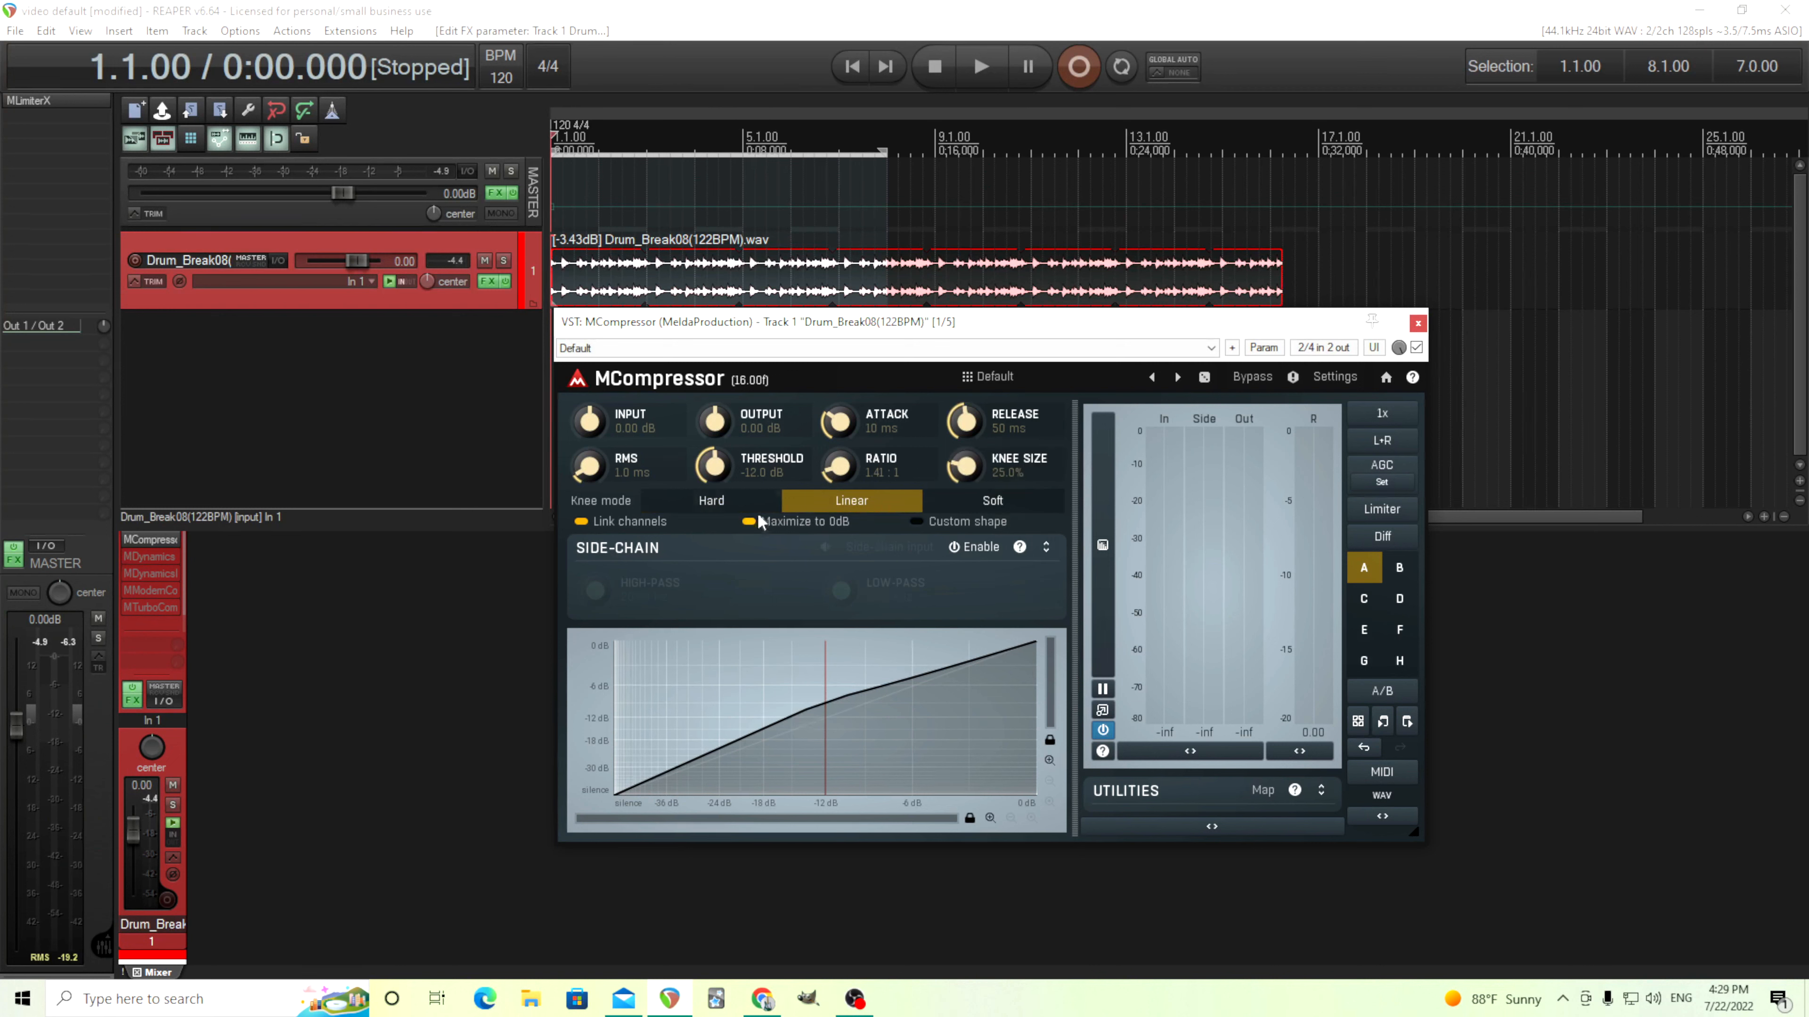
pyautogui.click(684, 501)
pyautogui.click(821, 508)
pyautogui.moveTo(965, 464)
pyautogui.mouseDown()
pyautogui.moveTo(966, 403)
pyautogui.moveTo(965, 440)
pyautogui.mouseUp()
pyautogui.moveTo(840, 467); pyautogui.dragTo(839, 425)
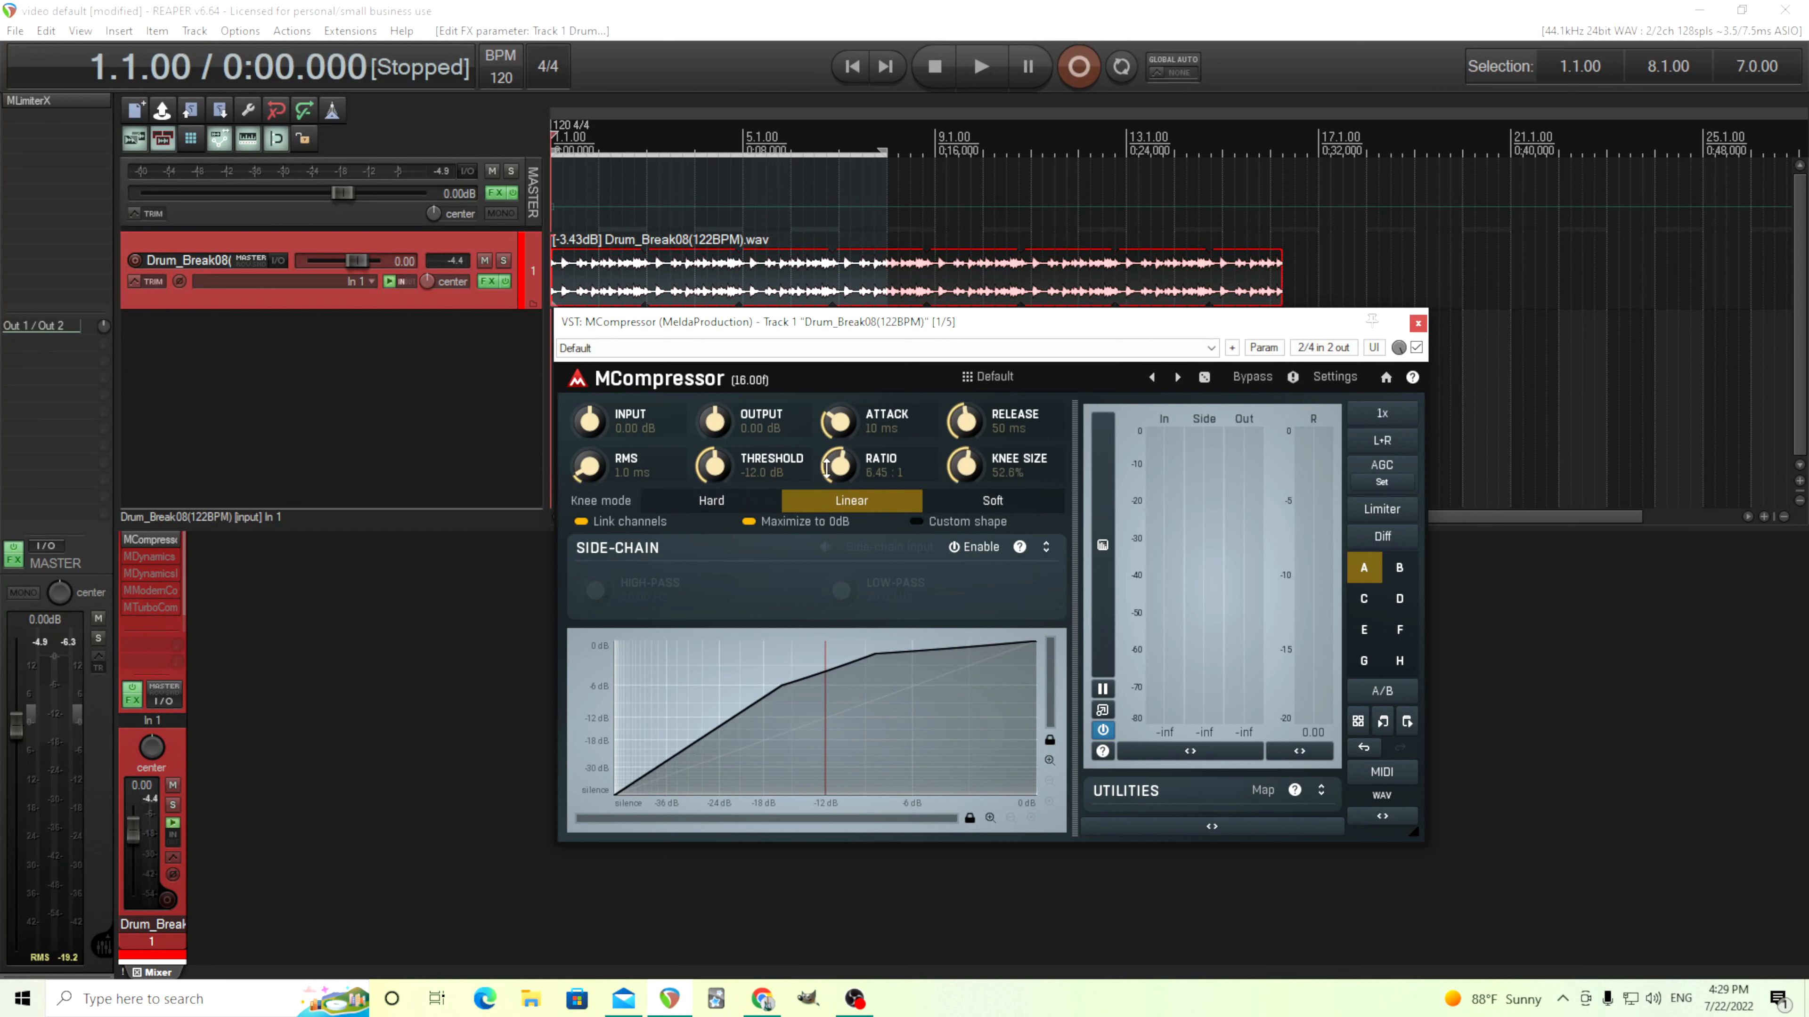
# - Compare the knee modes, set the Soft knee's size to 85%, and return the knee mode to Hard
pyautogui.click(747, 502)
pyautogui.click(841, 505)
pyautogui.click(991, 502)
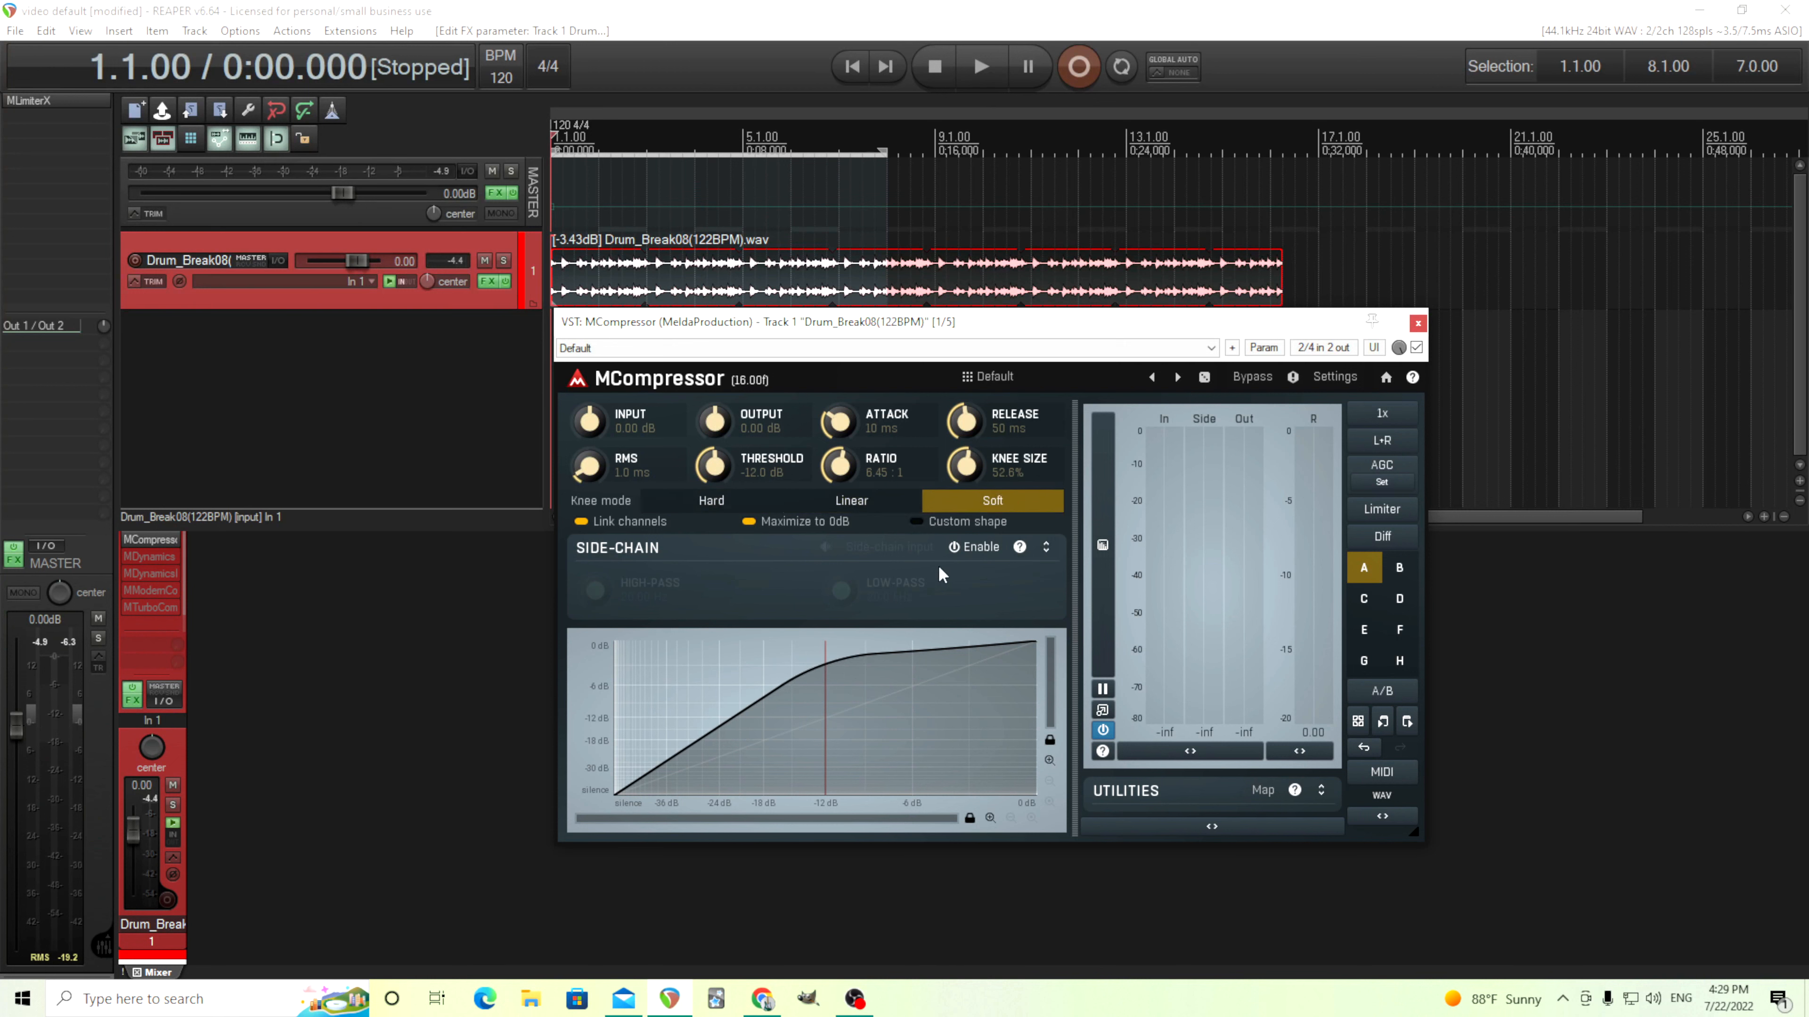
pyautogui.moveTo(967, 467); pyautogui.dragTo(967, 432)
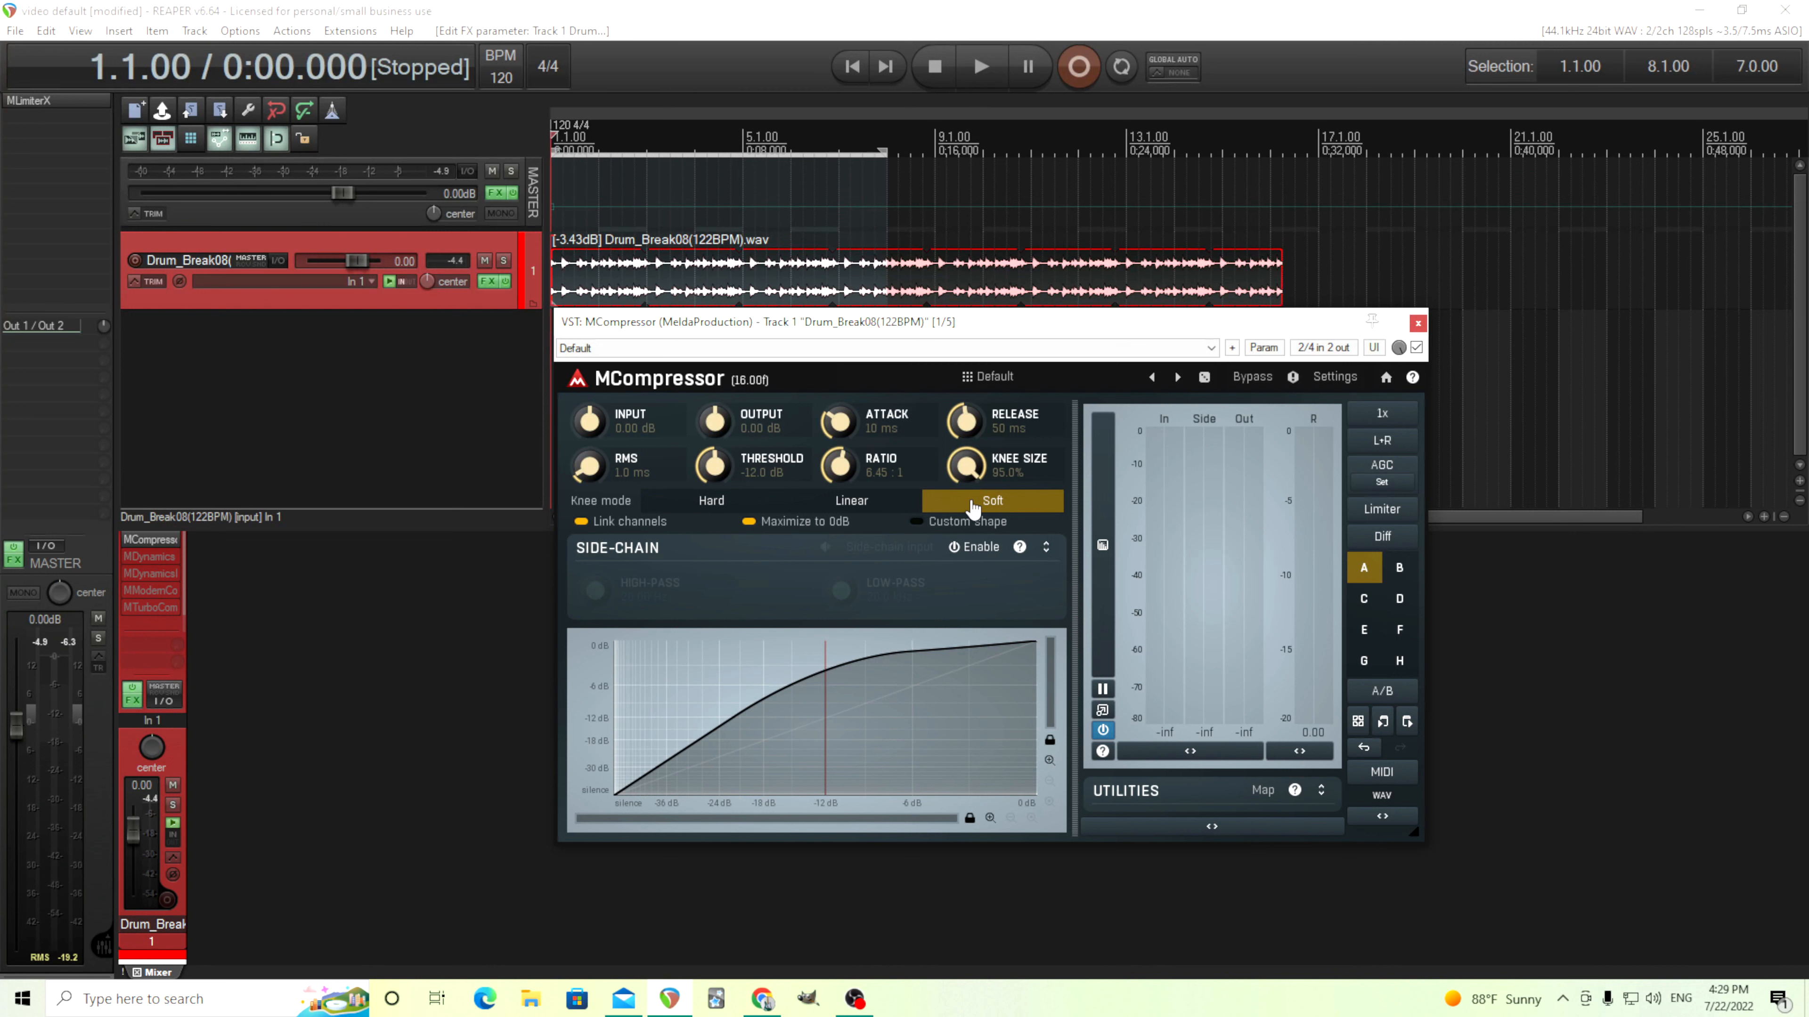
pyautogui.click(712, 502)
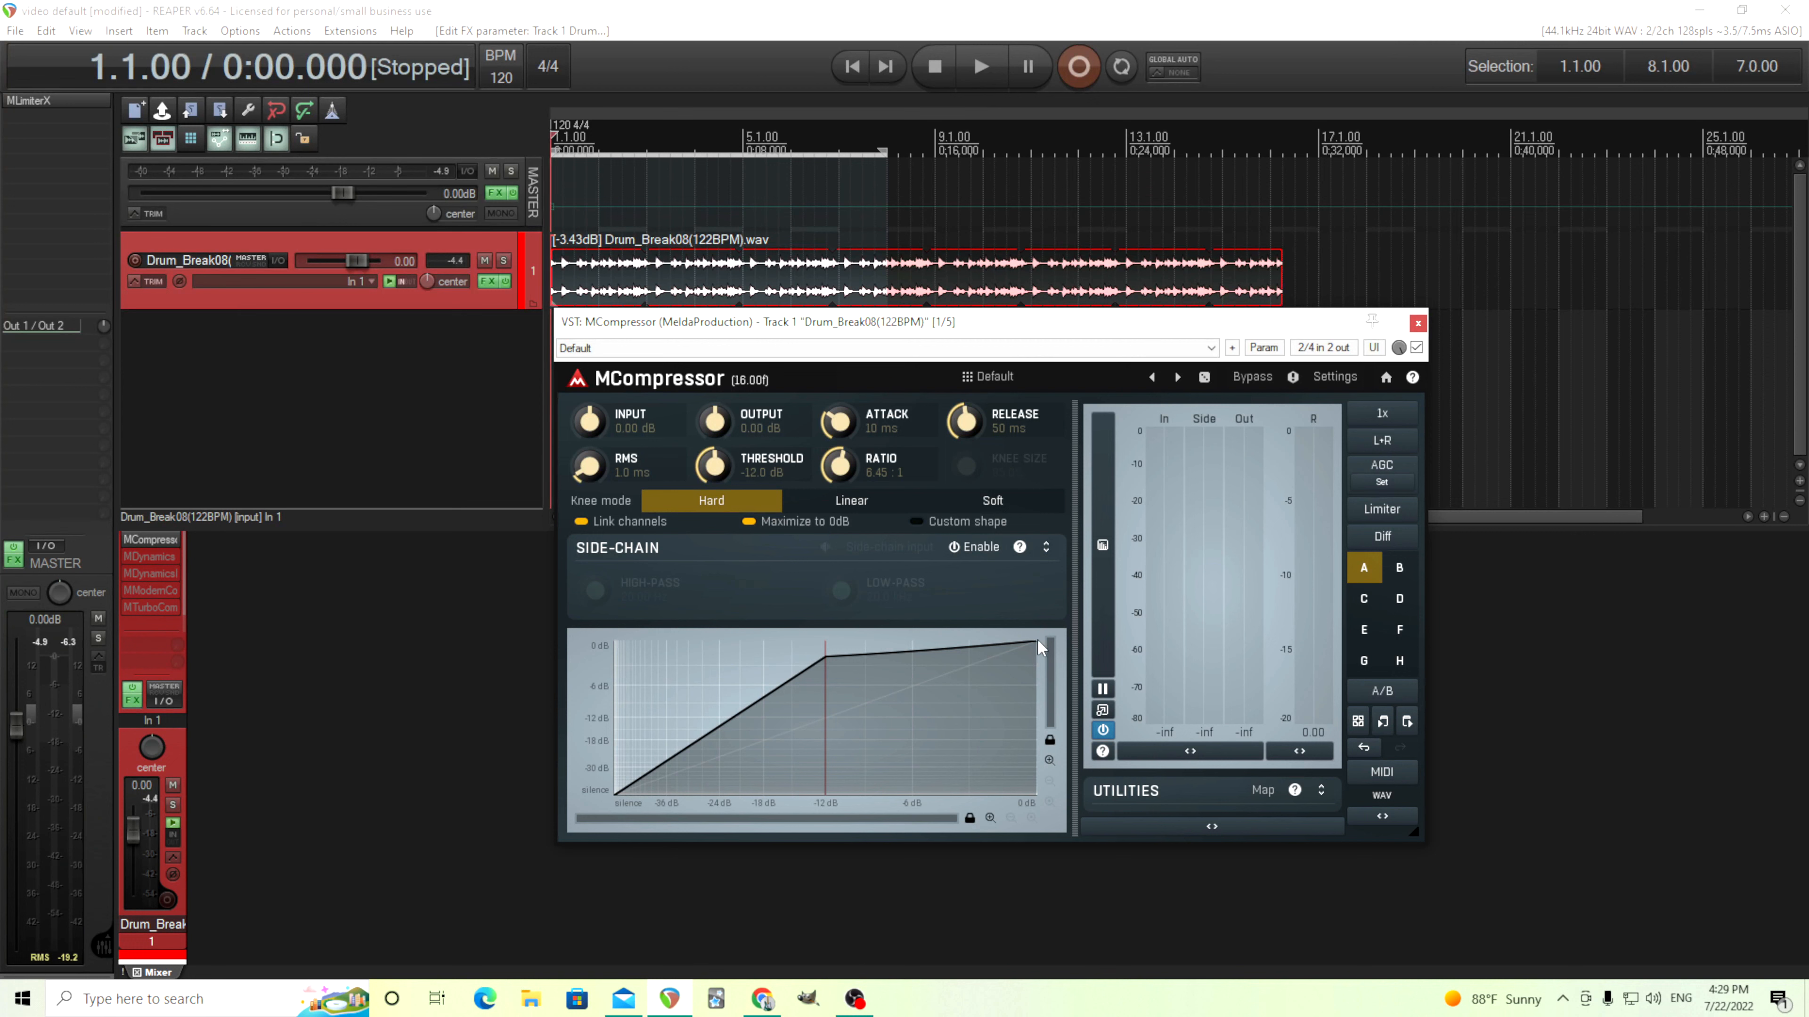
# - Turn off Maximize to 0dB, and switch Link channels off and back on
pyautogui.click(801, 525)
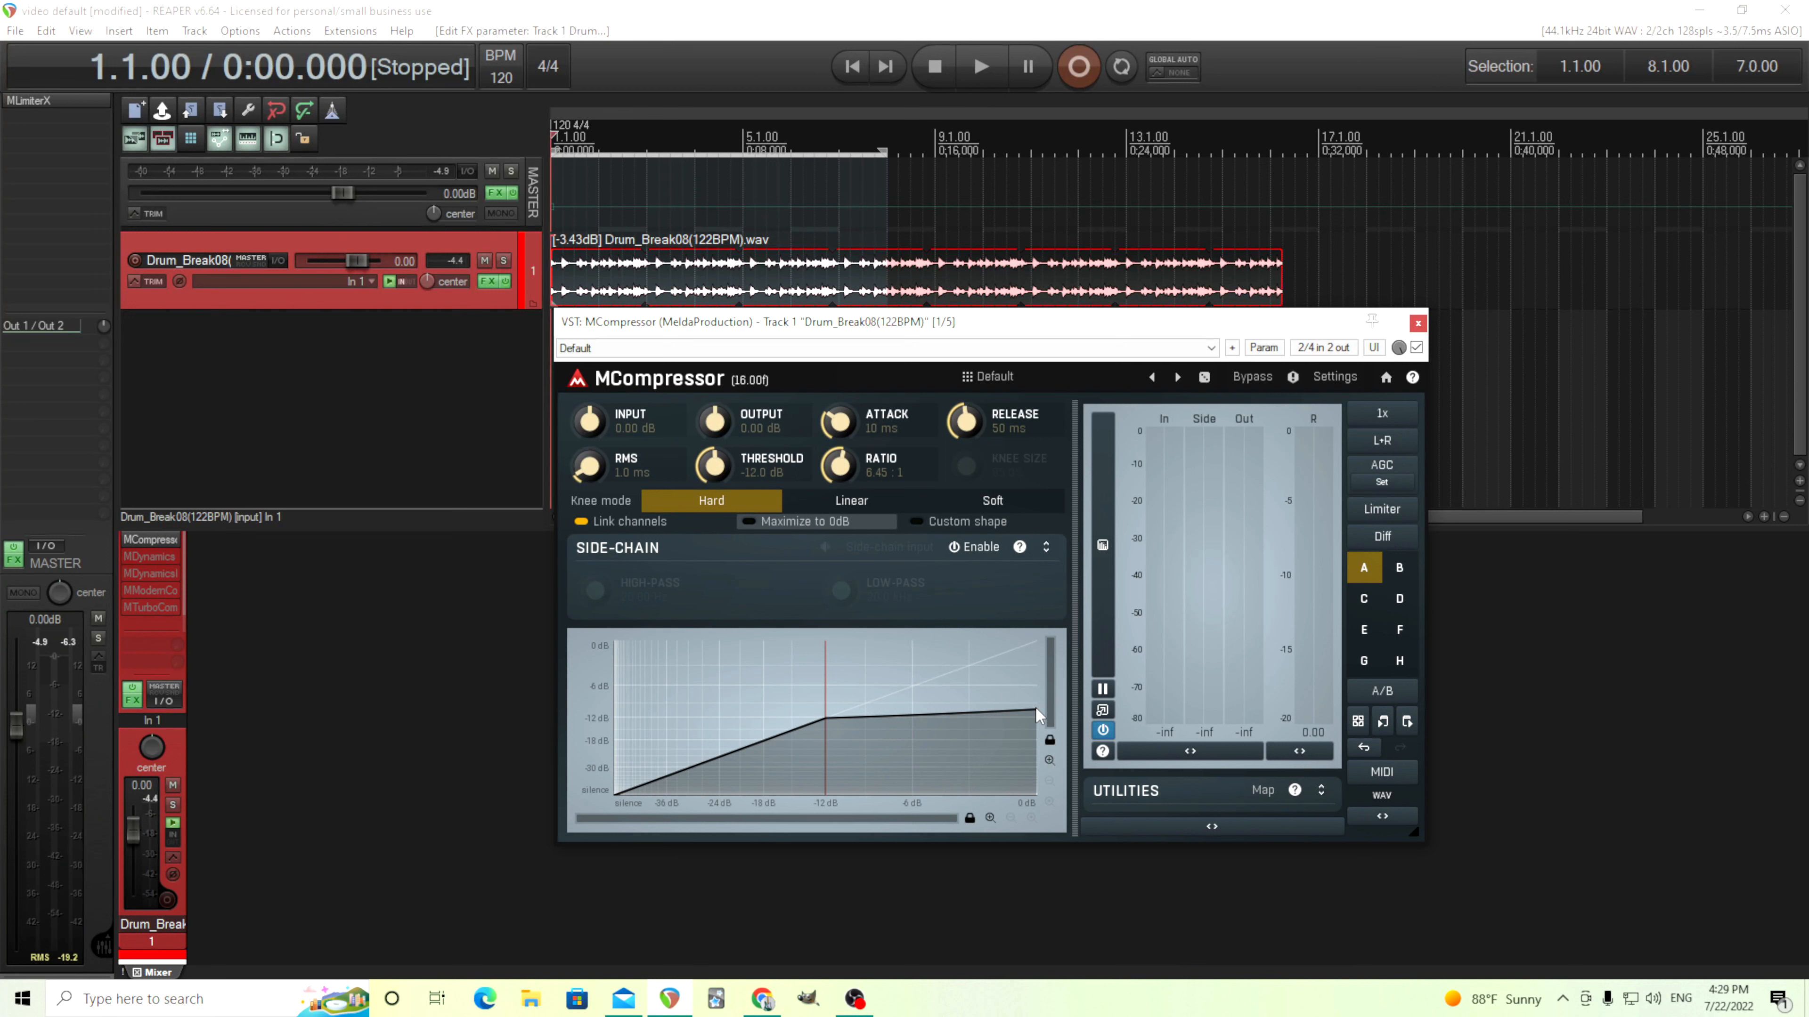
pyautogui.click(617, 532)
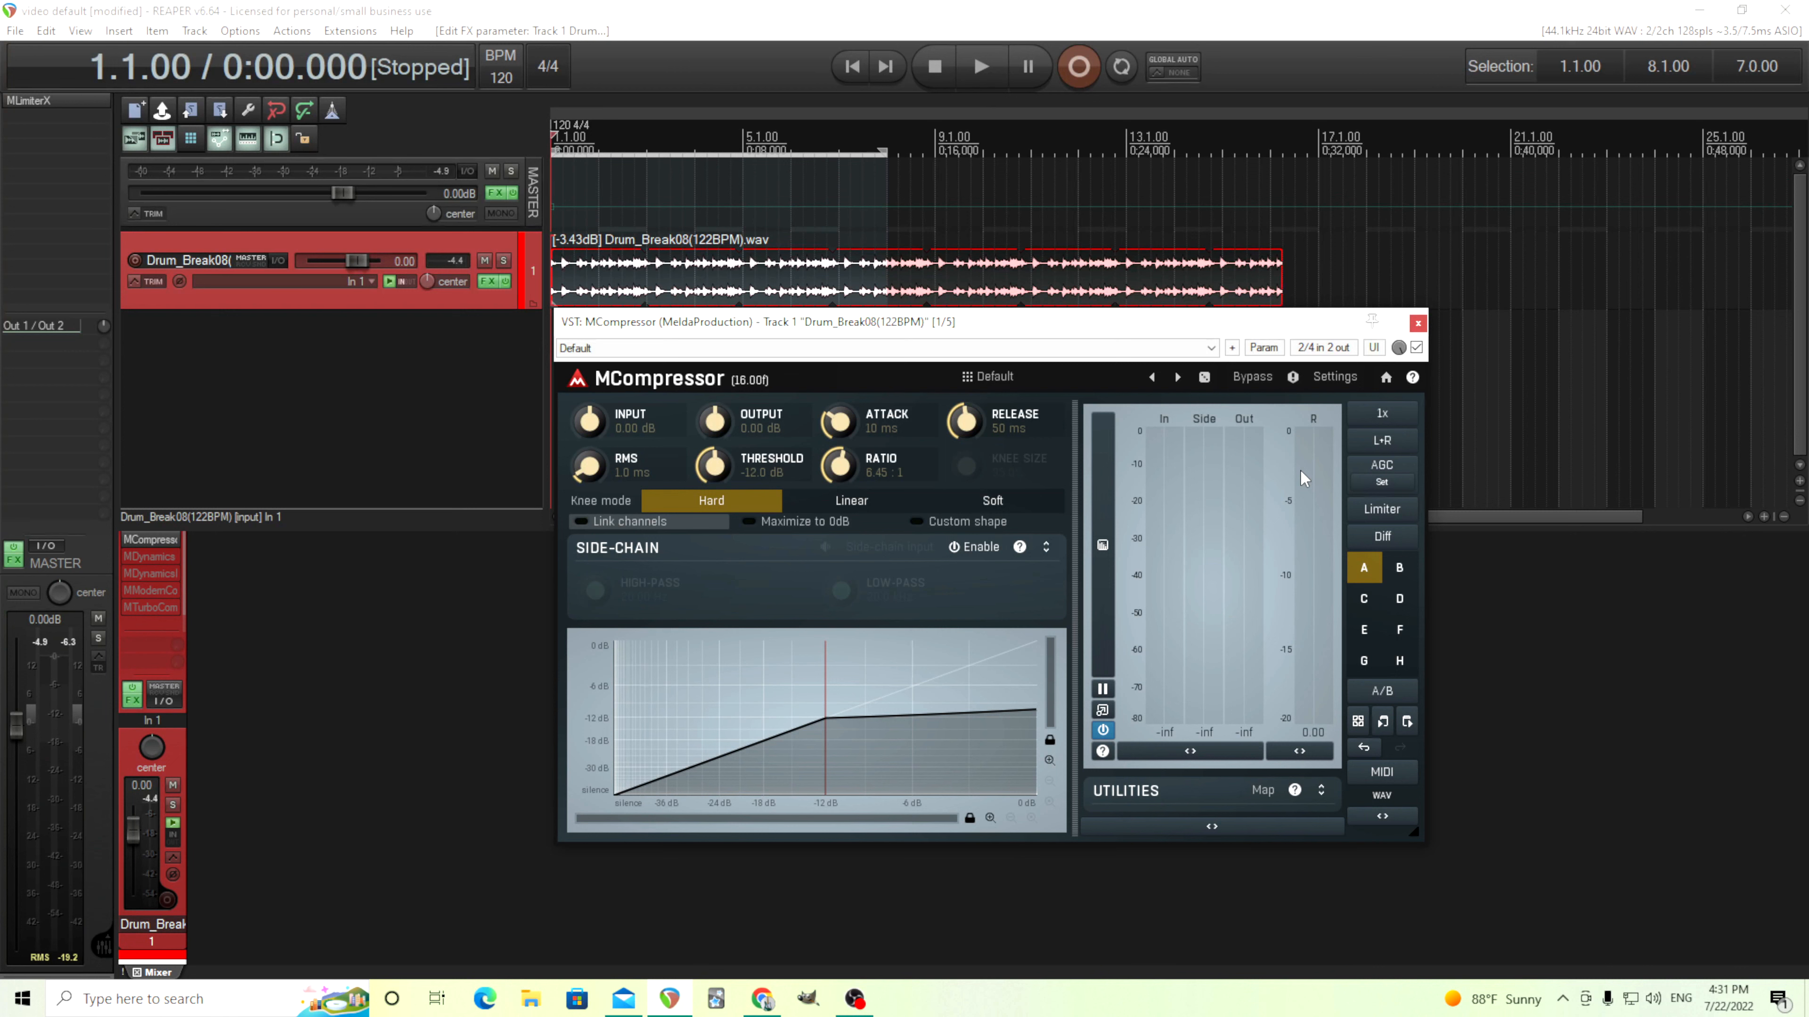
pyautogui.click(637, 523)
pyautogui.moveTo(698, 326); pyautogui.dragTo(685, 367)
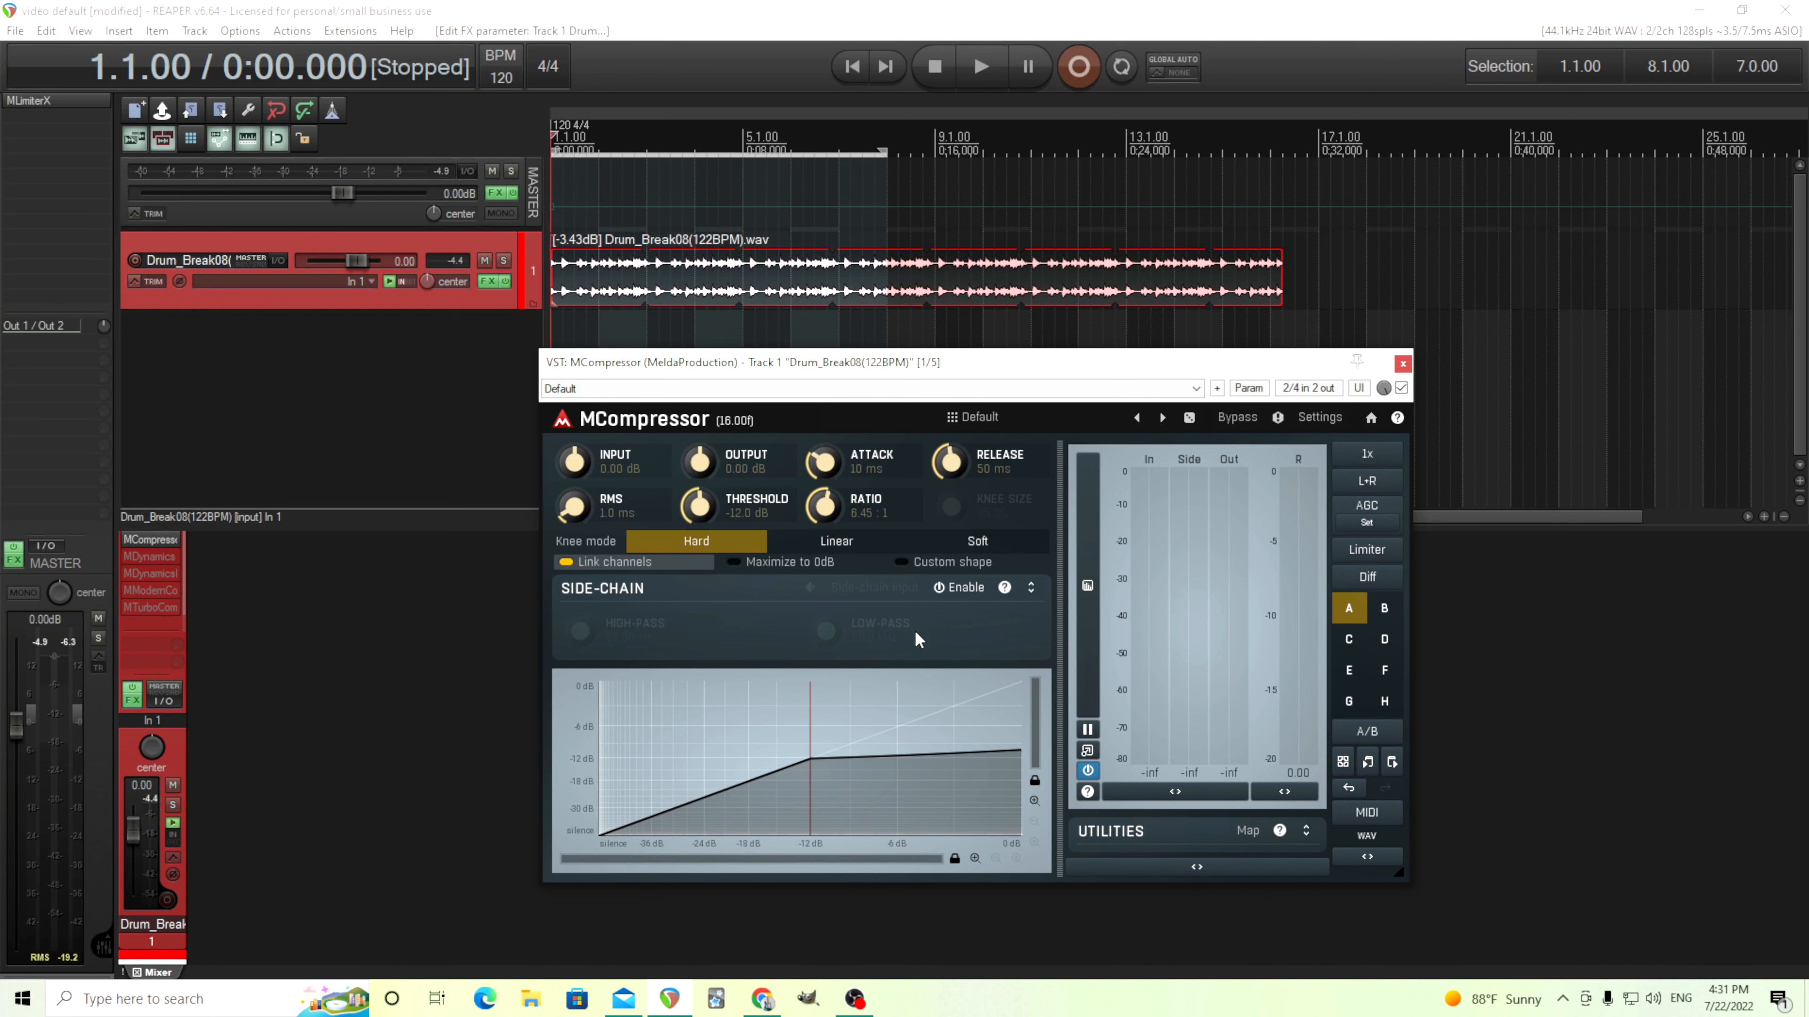
# - Adjust the compression while auditioning the drum loop, setting the threshold to -22.5 dB and the ratio to 7.24:1
pyautogui.moveTo(830, 518)
pyautogui.mouseDown()
pyautogui.moveTo(828, 495)
pyautogui.moveTo(827, 513)
pyautogui.mouseUp()
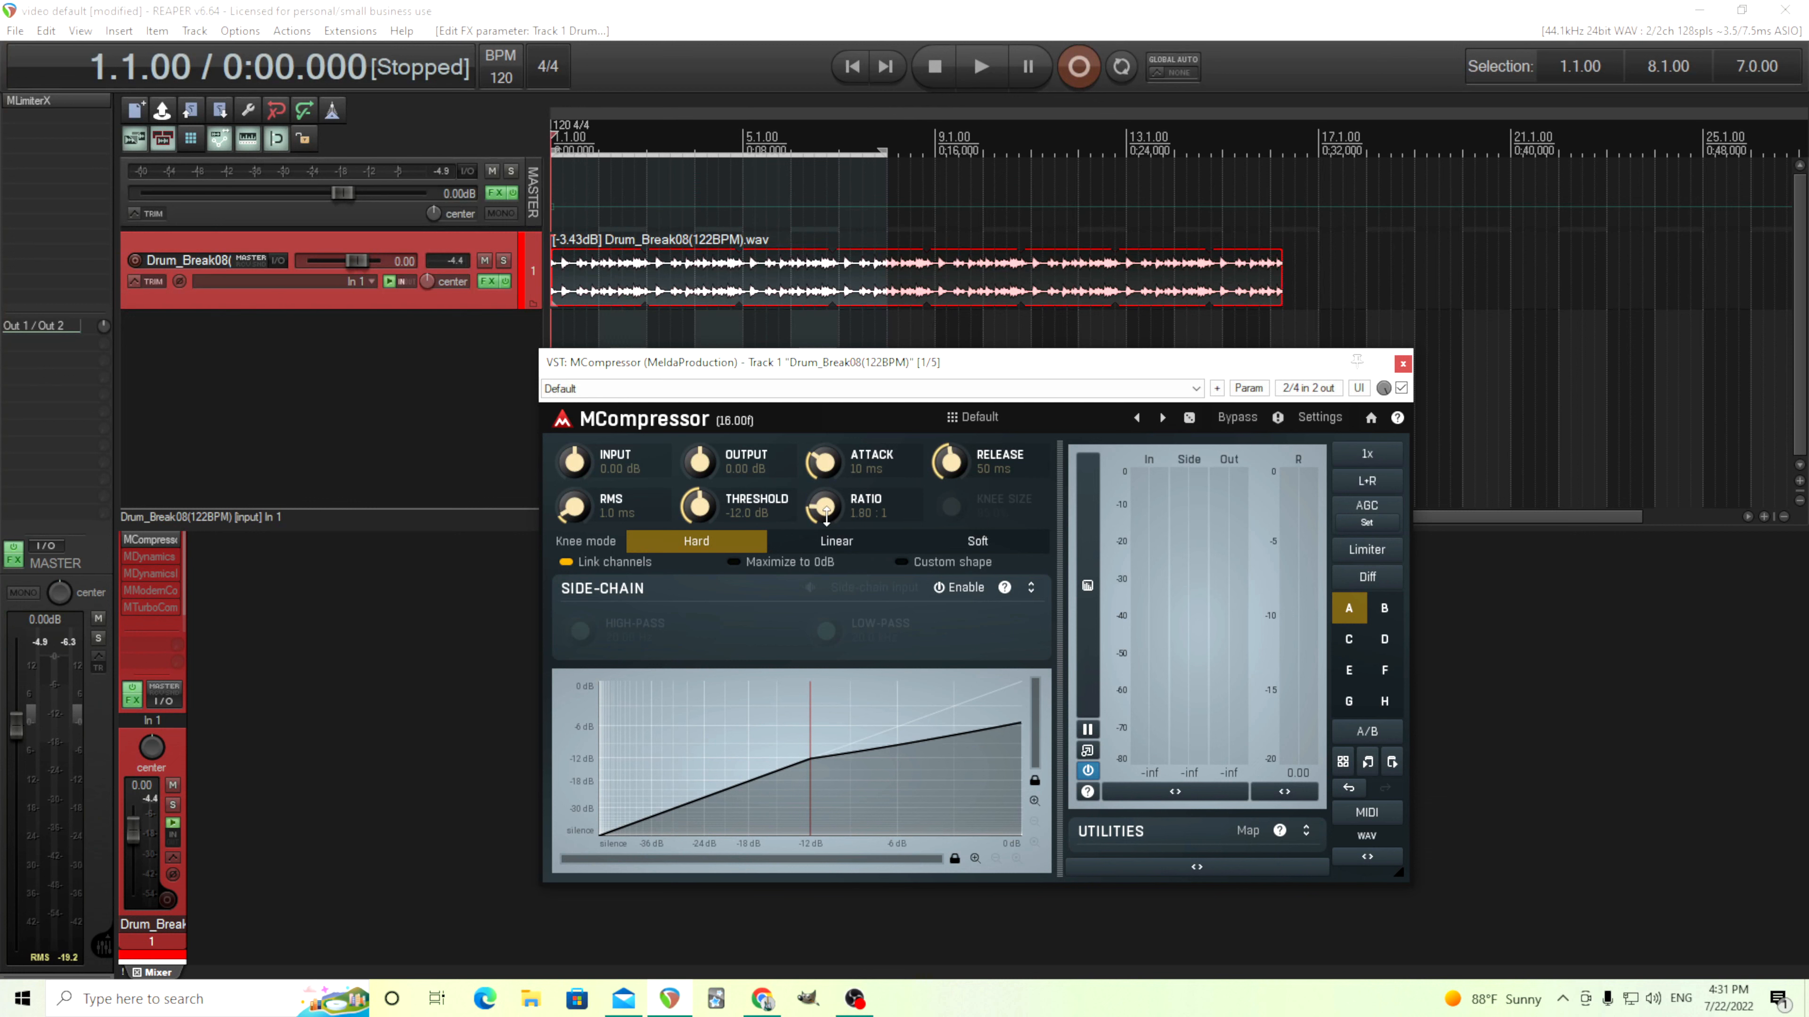
pyautogui.click(981, 66)
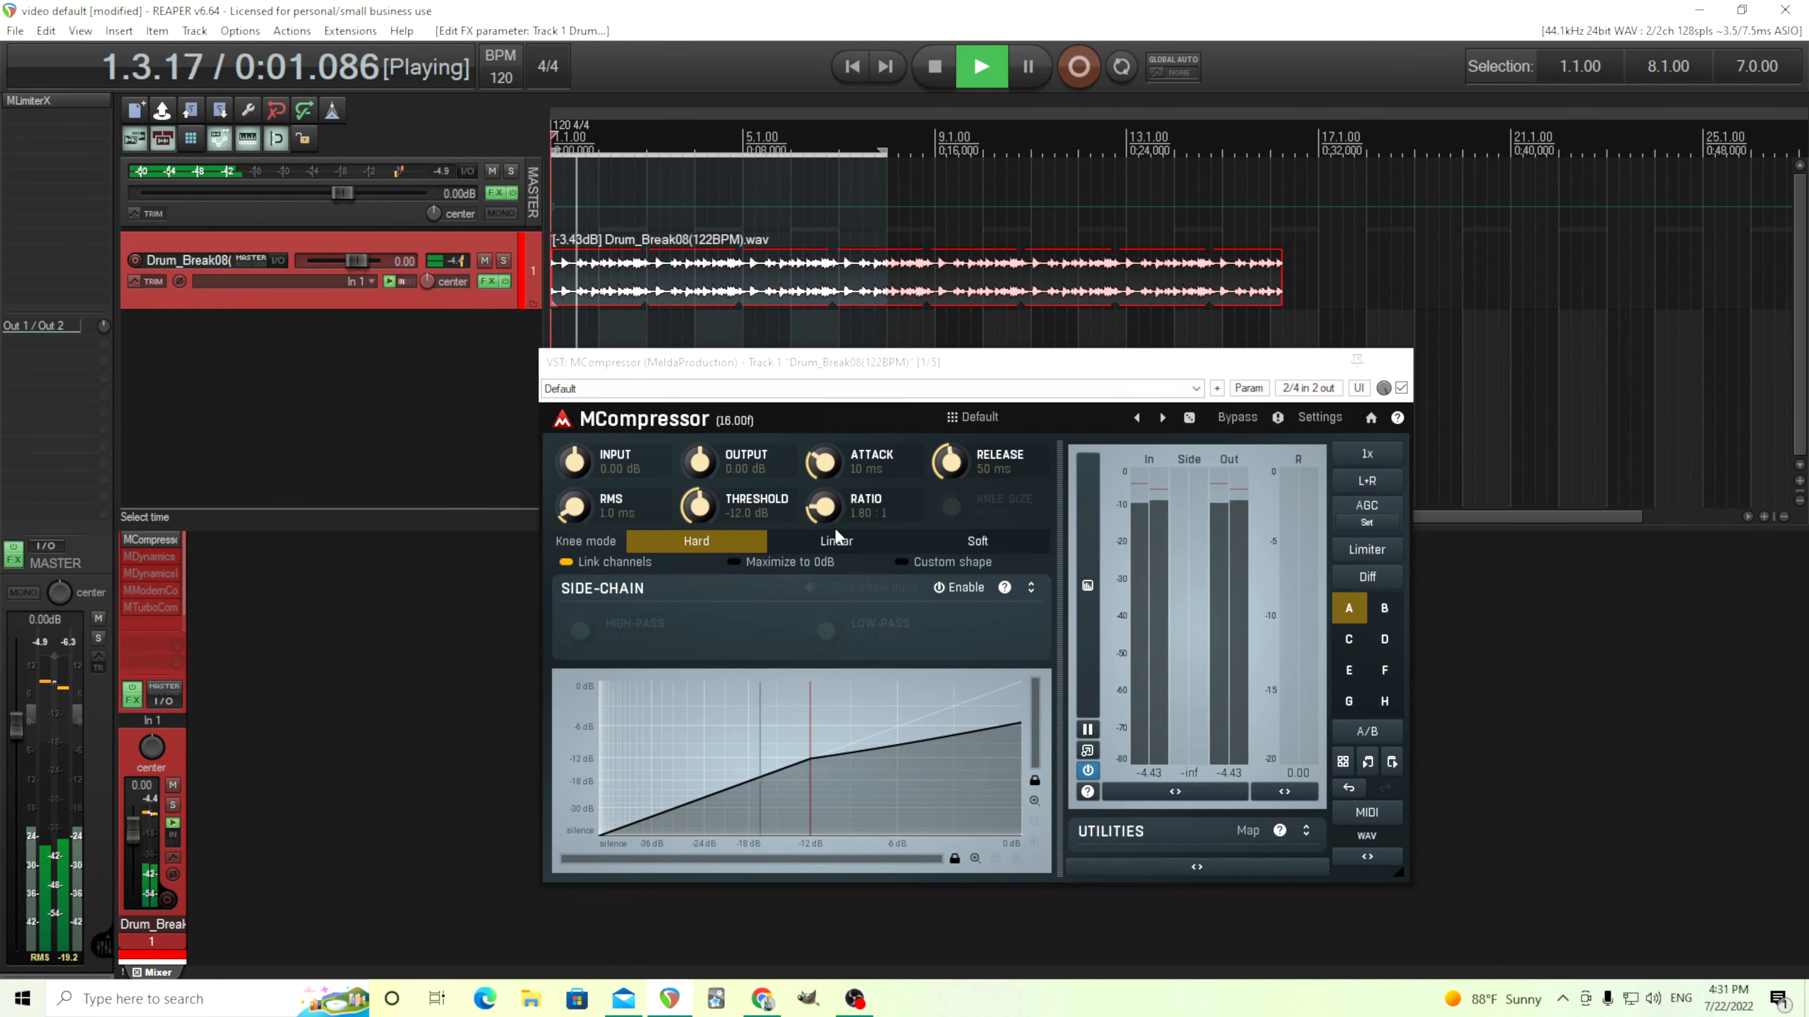
pyautogui.moveTo(826, 512); pyautogui.dragTo(826, 493)
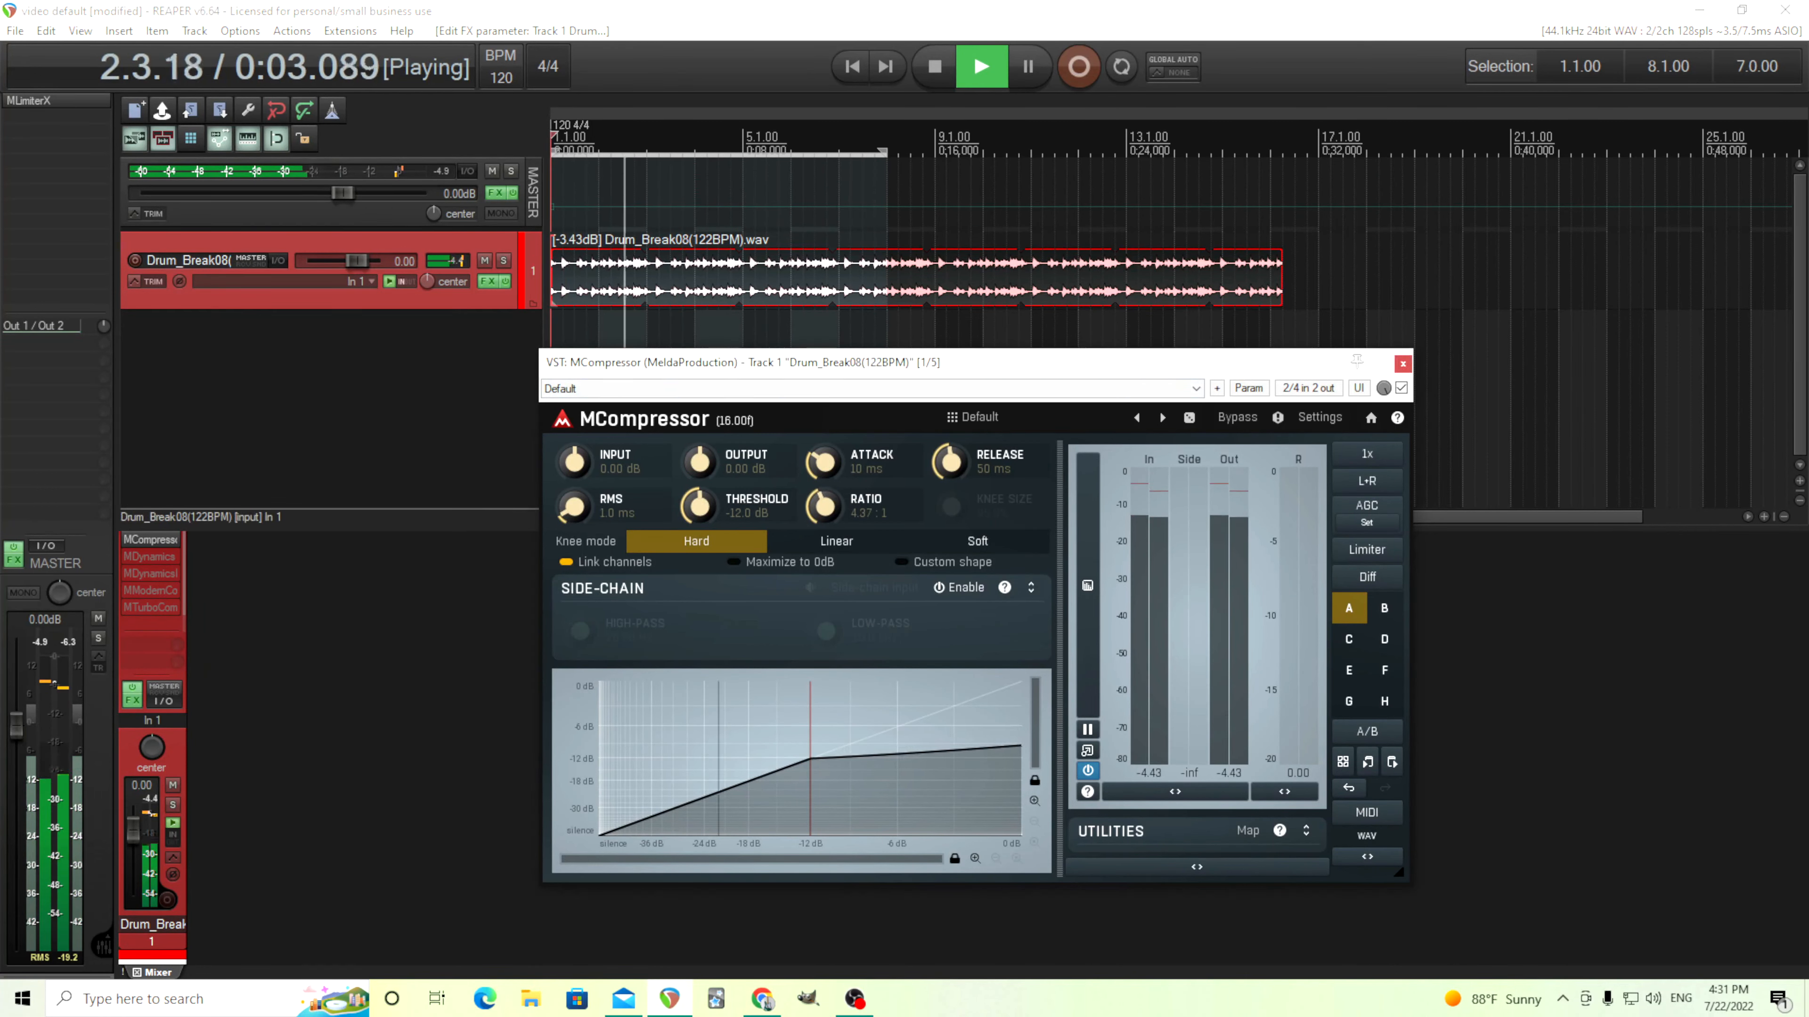
pyautogui.moveTo(701, 507); pyautogui.dragTo(701, 531)
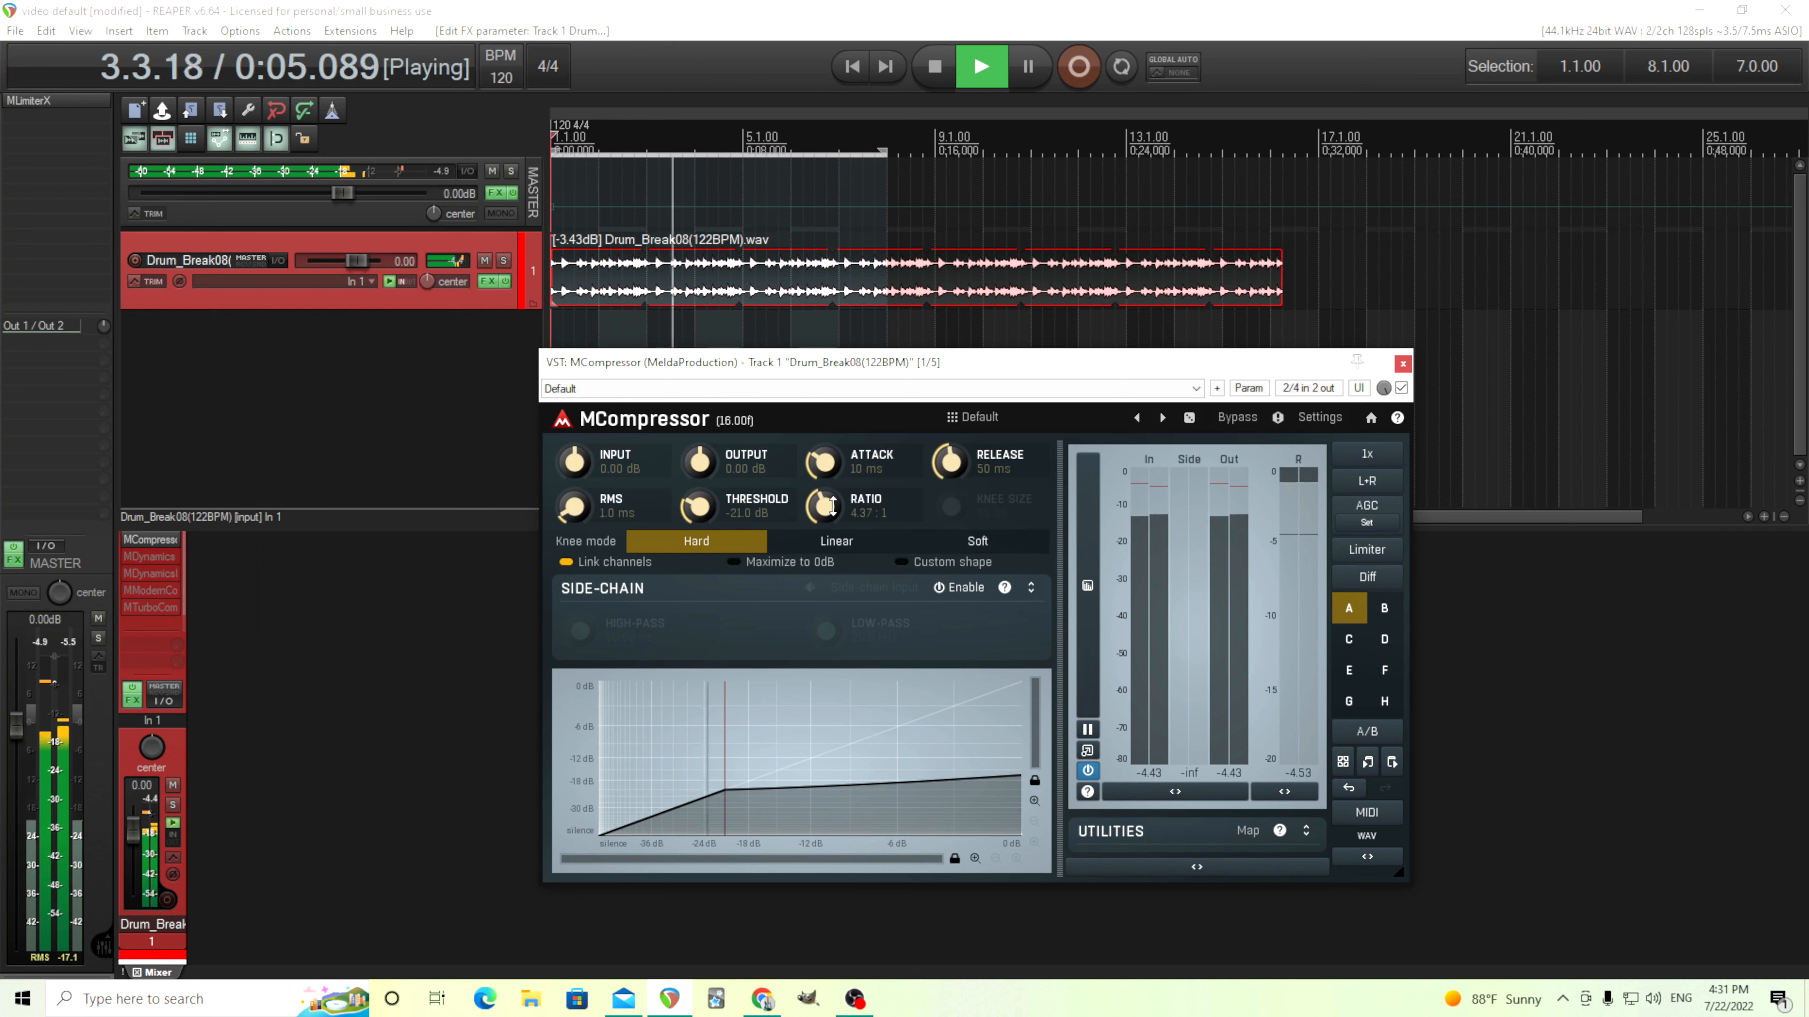
pyautogui.moveTo(826, 507); pyautogui.dragTo(837, 509)
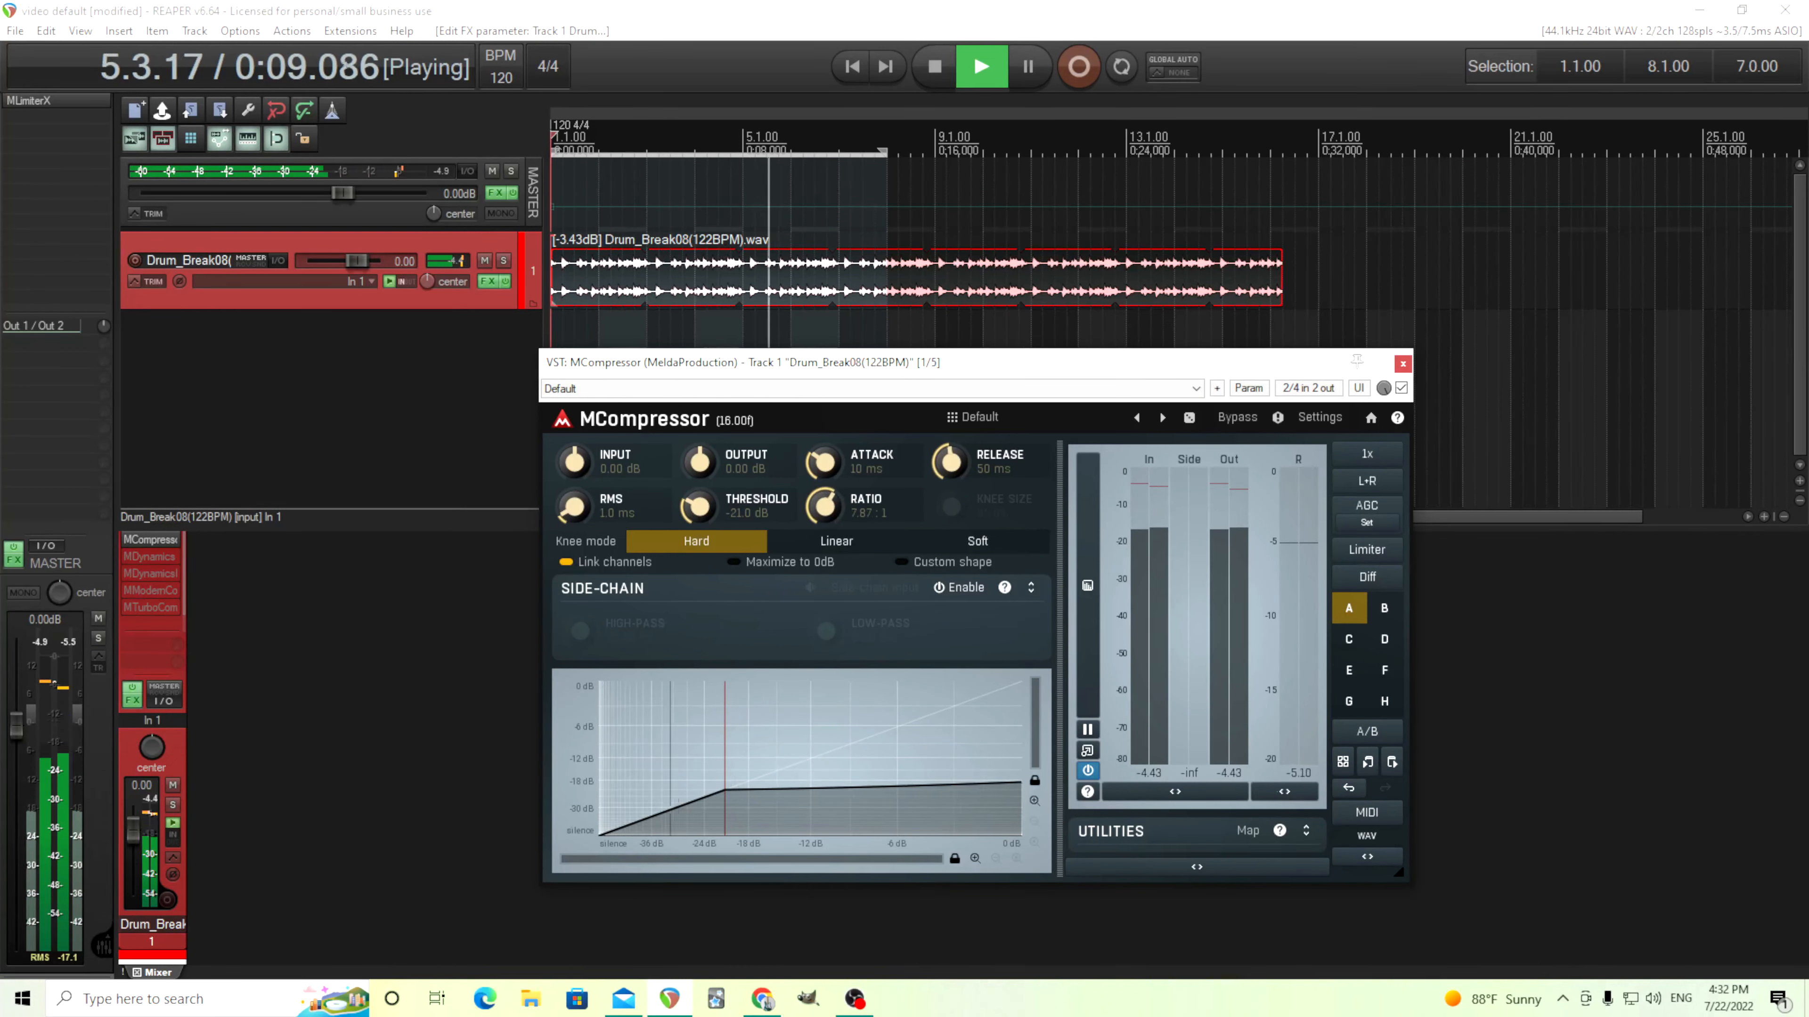
pyautogui.moveTo(716, 520); pyautogui.dragTo(715, 524)
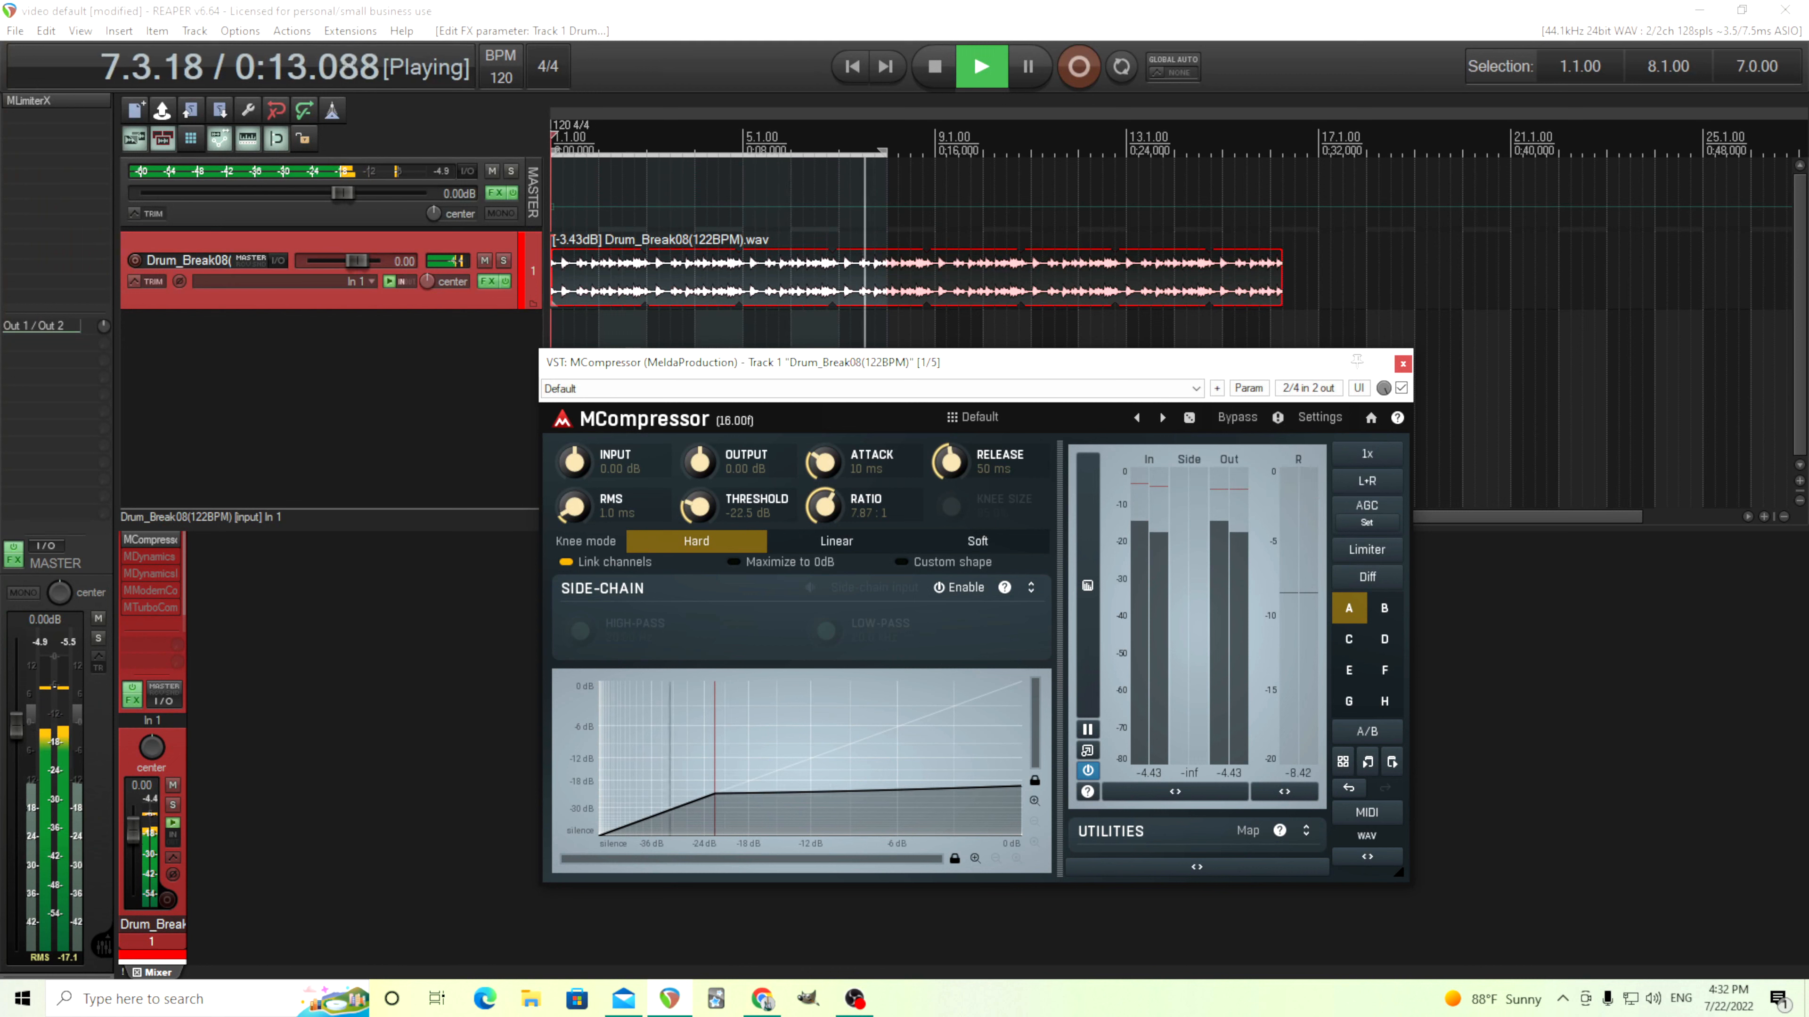
pyautogui.click(926, 63)
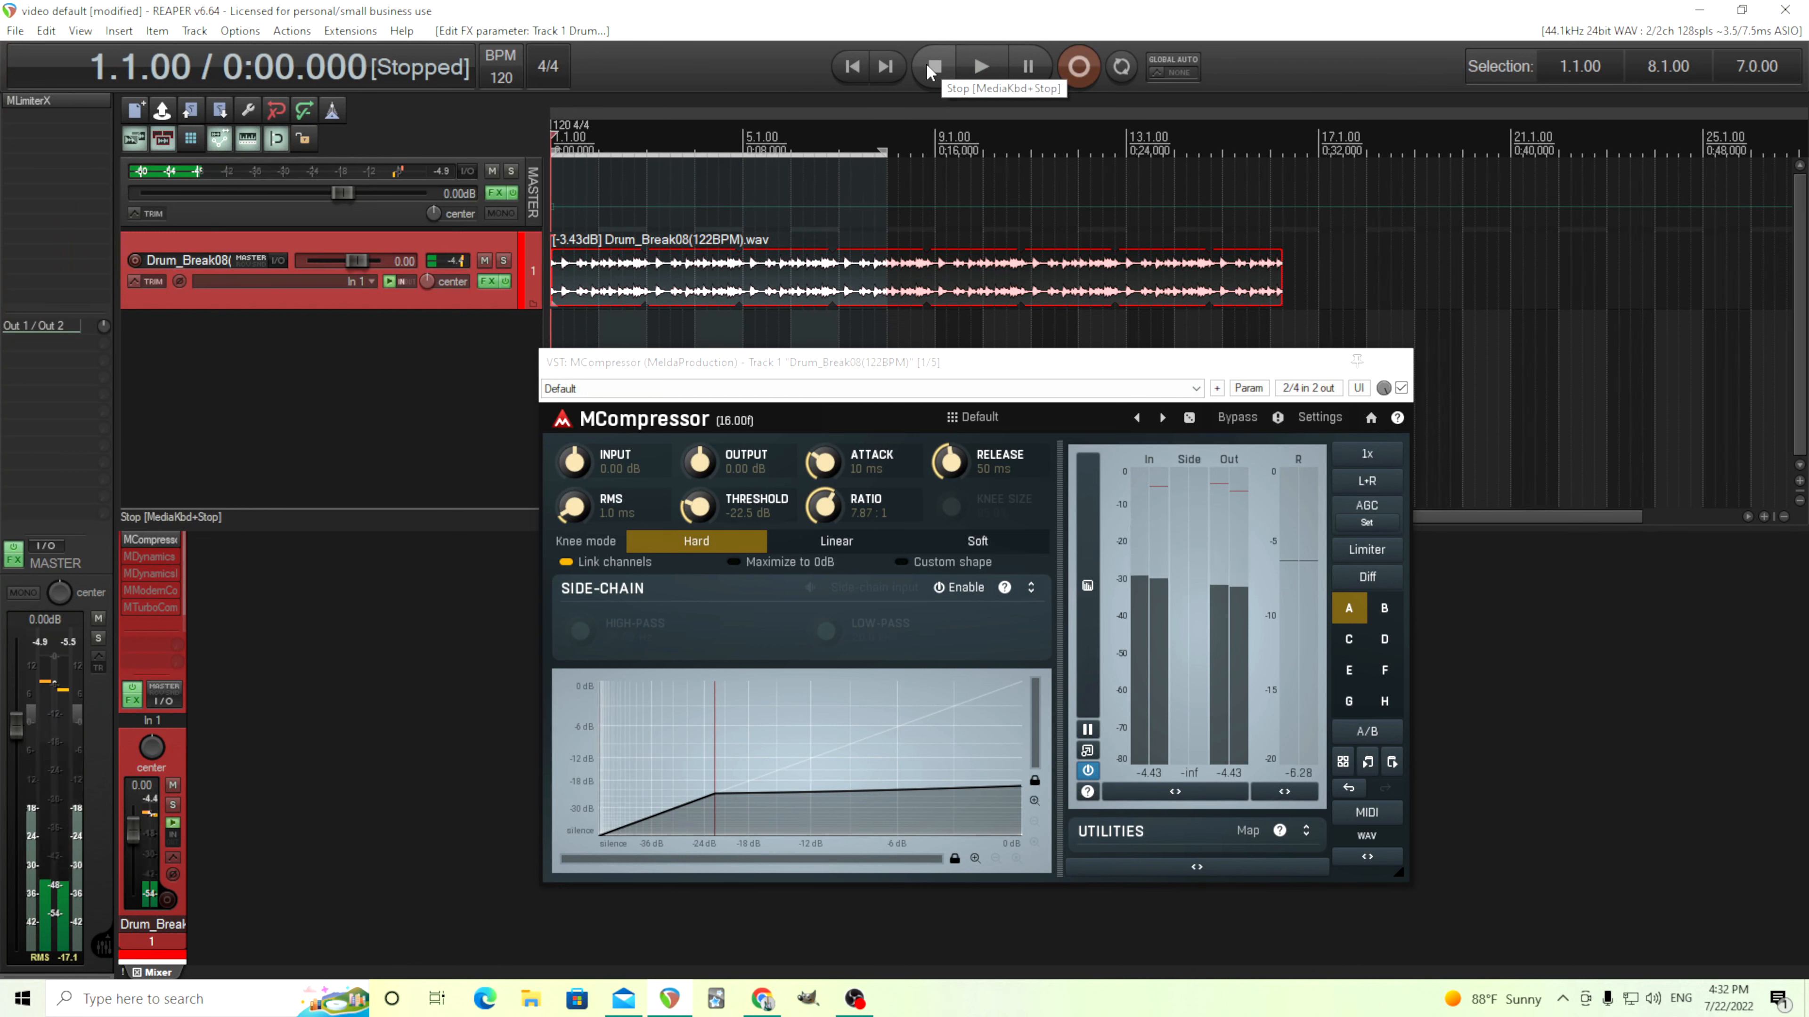
pyautogui.click(828, 513)
pyautogui.moveTo(828, 513); pyautogui.dragTo(828, 521)
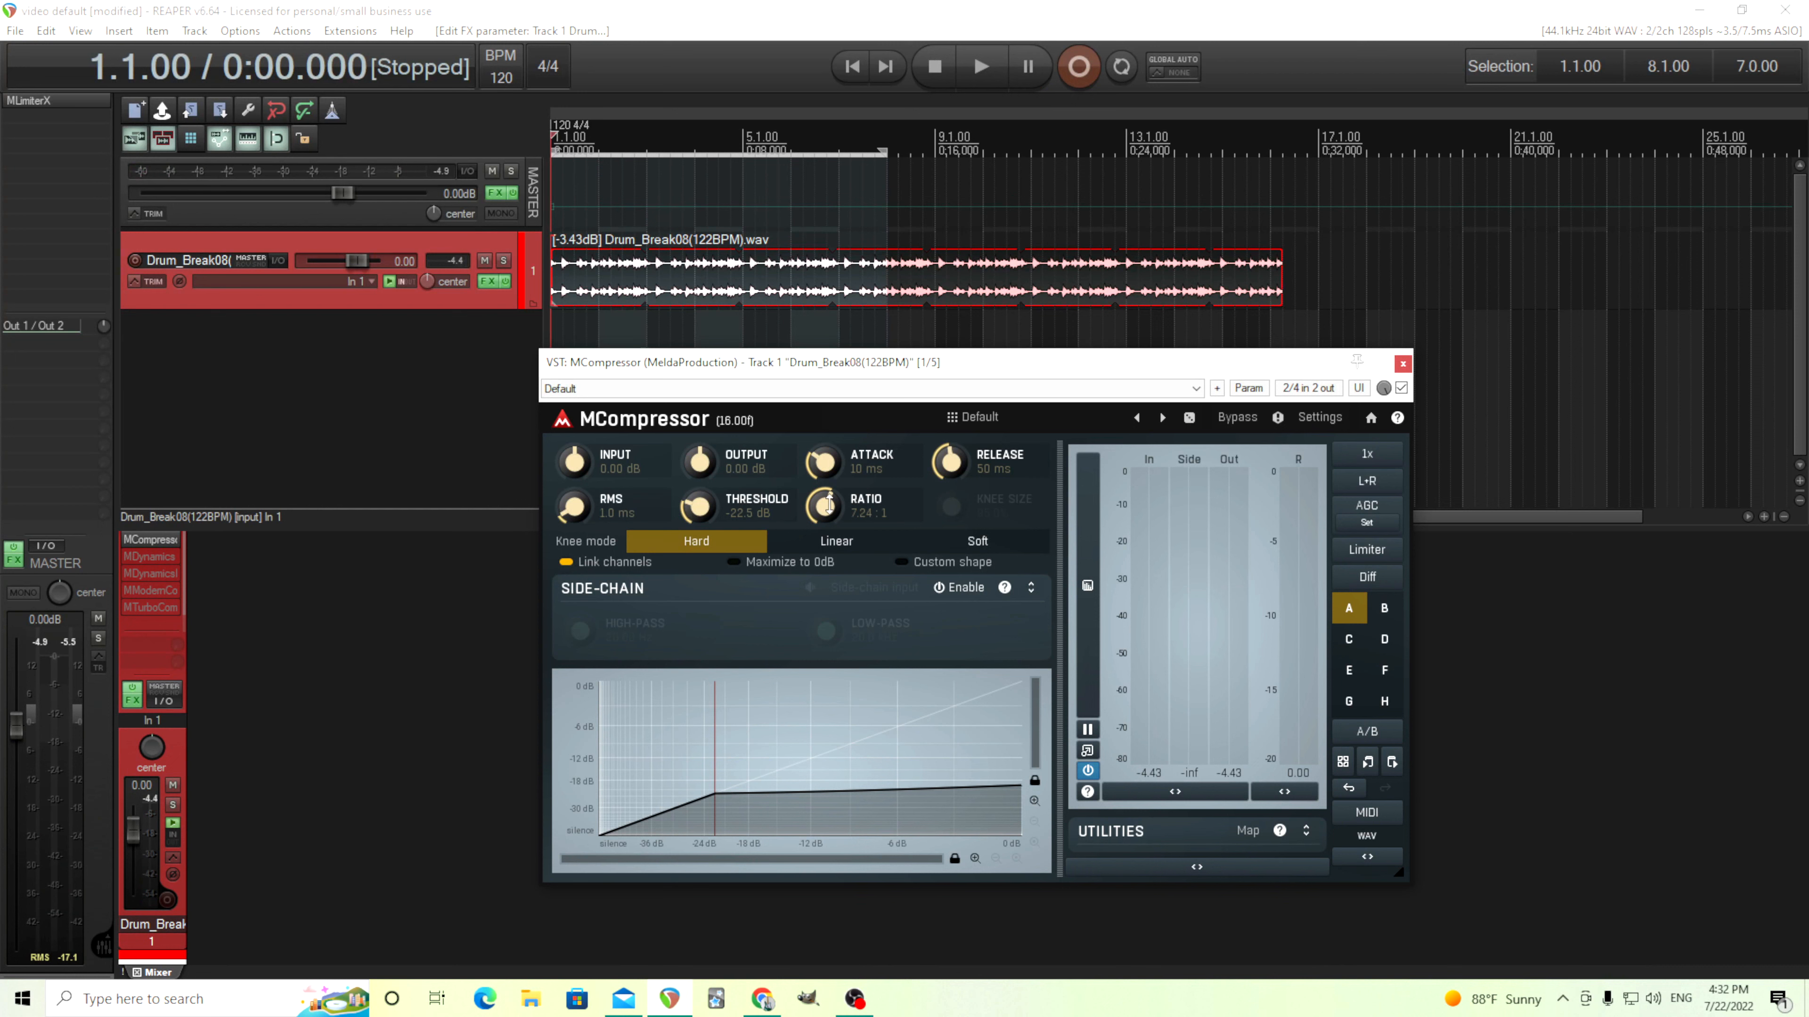
# - Enable the side-chain section, and switch its external side-chain input on and back off
pyautogui.click(957, 587)
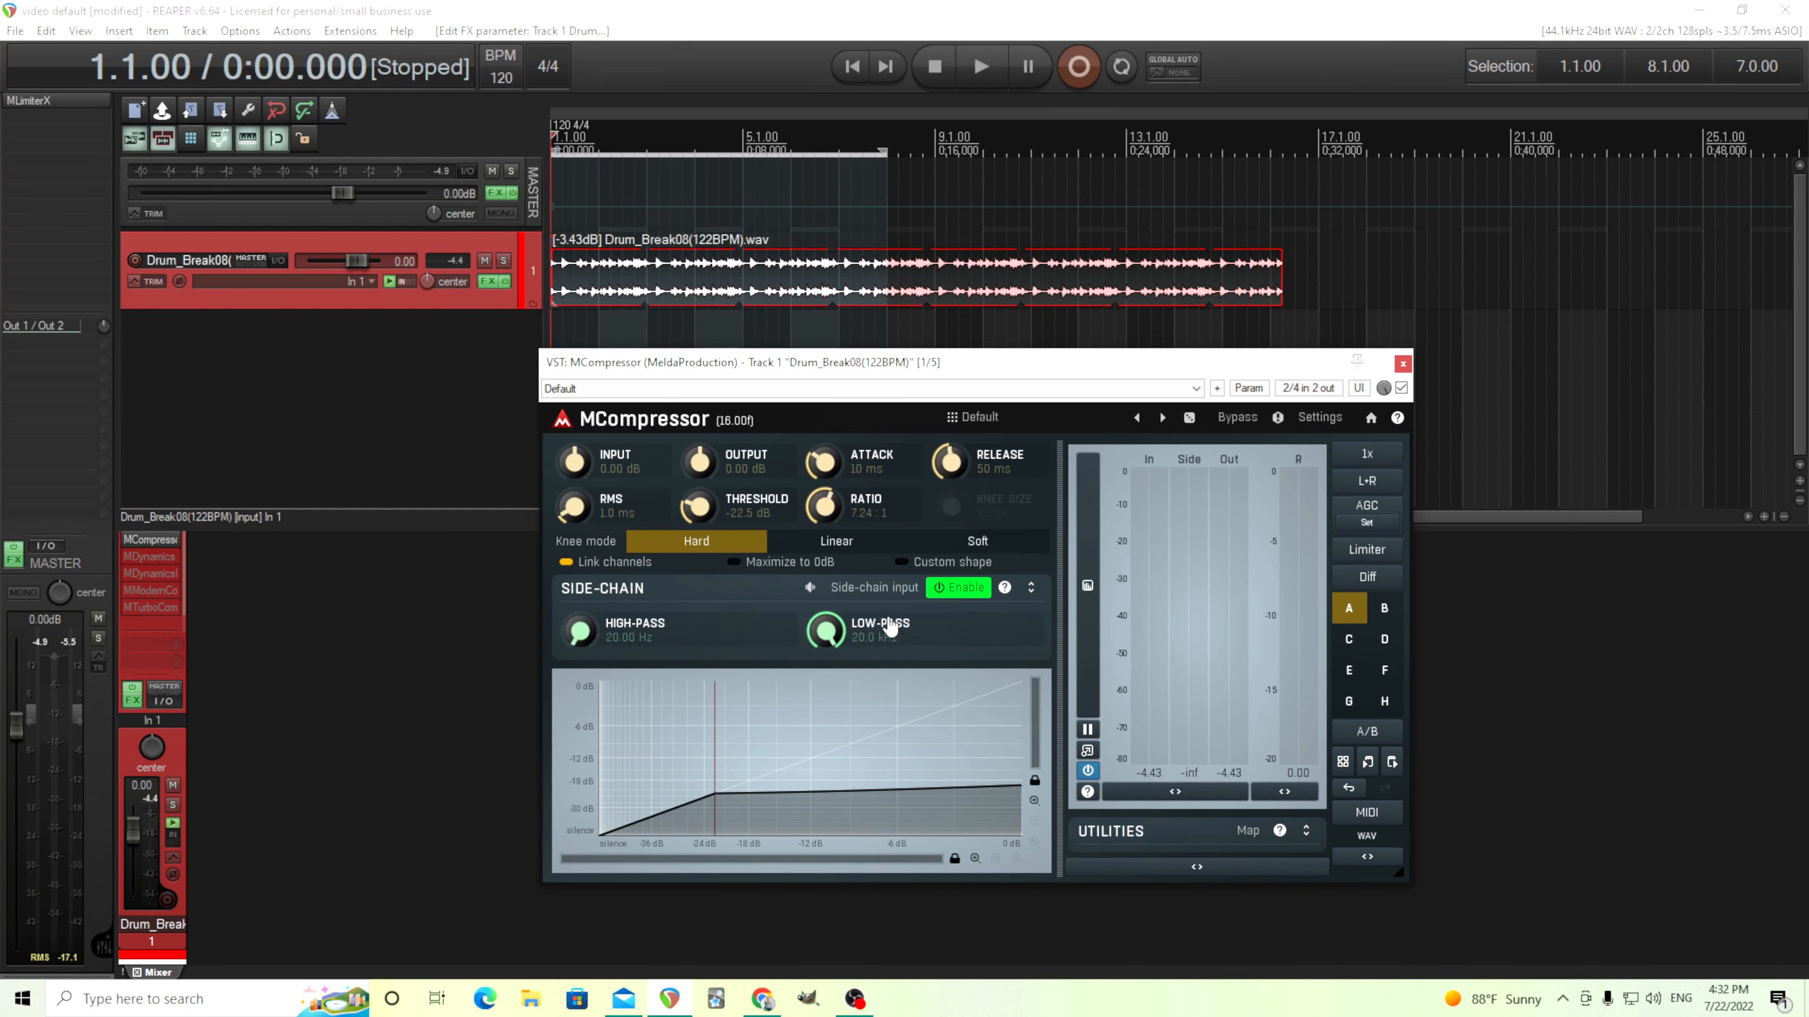
pyautogui.click(870, 591)
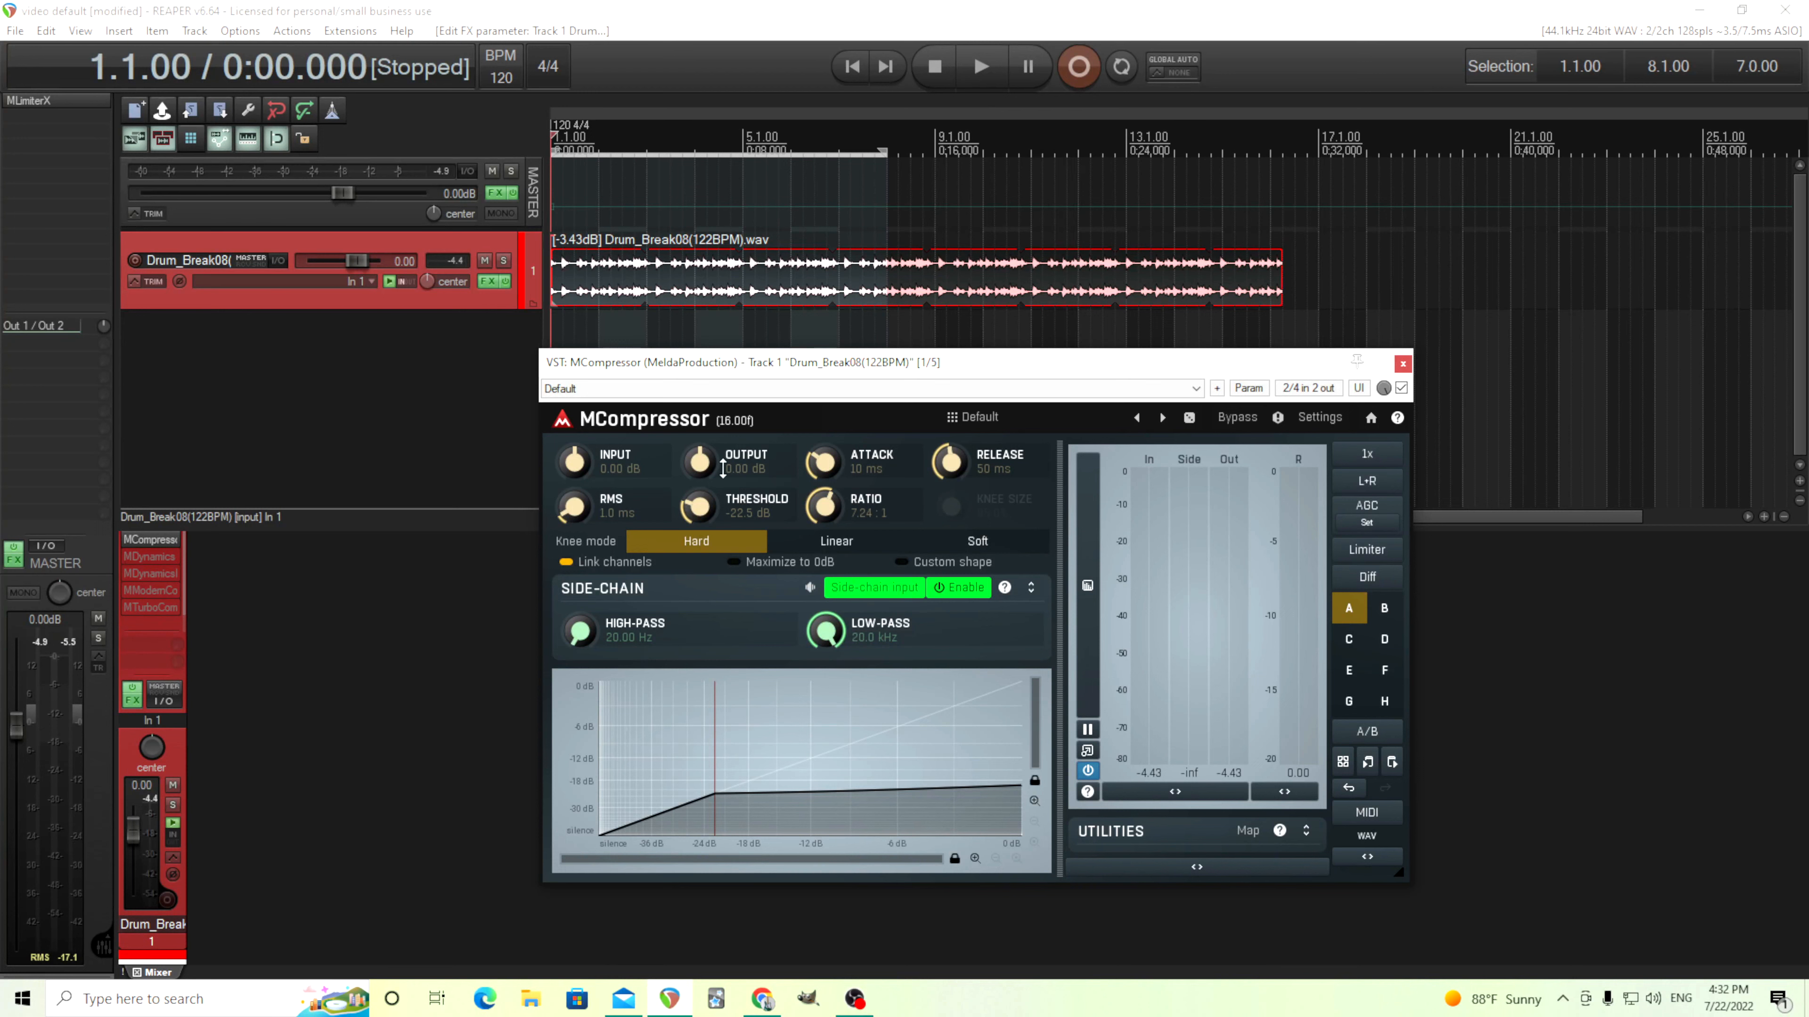
pyautogui.click(882, 605)
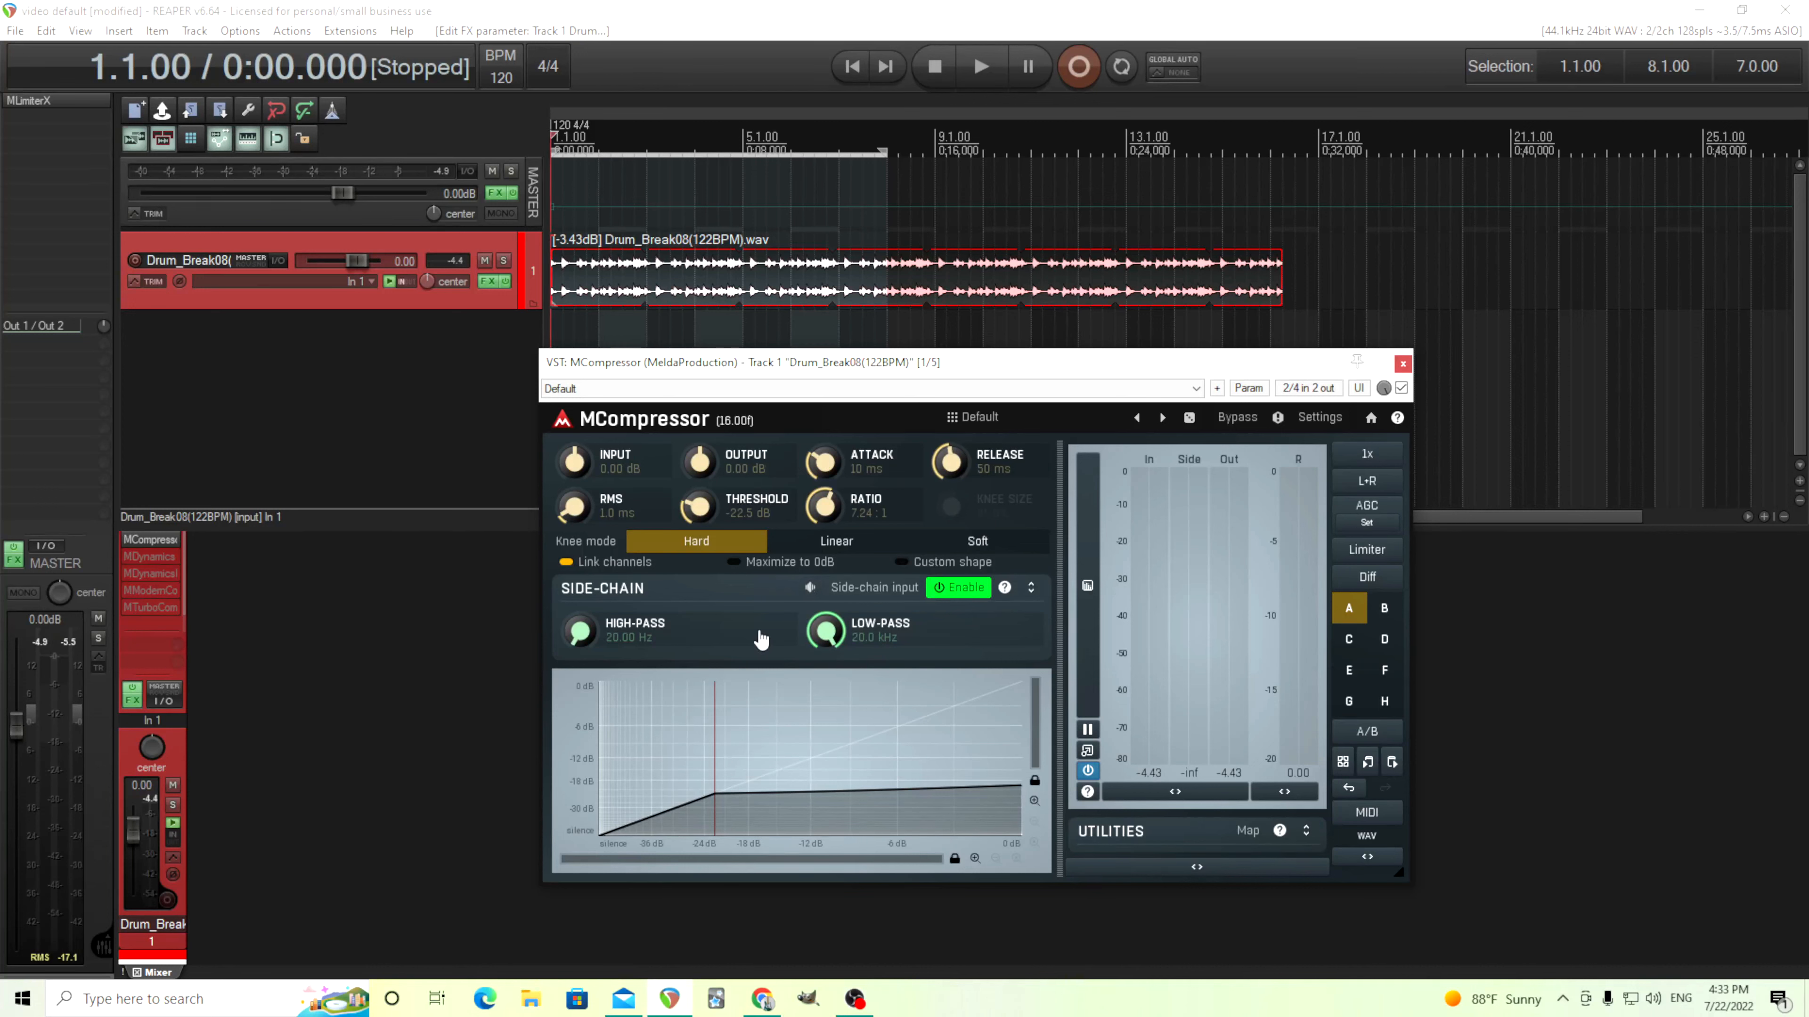
# - Monitor the side-chain signal during playback, raising its high-pass to about 2 kHz and lowering the threshold to -36.3 dB
pyautogui.click(981, 67)
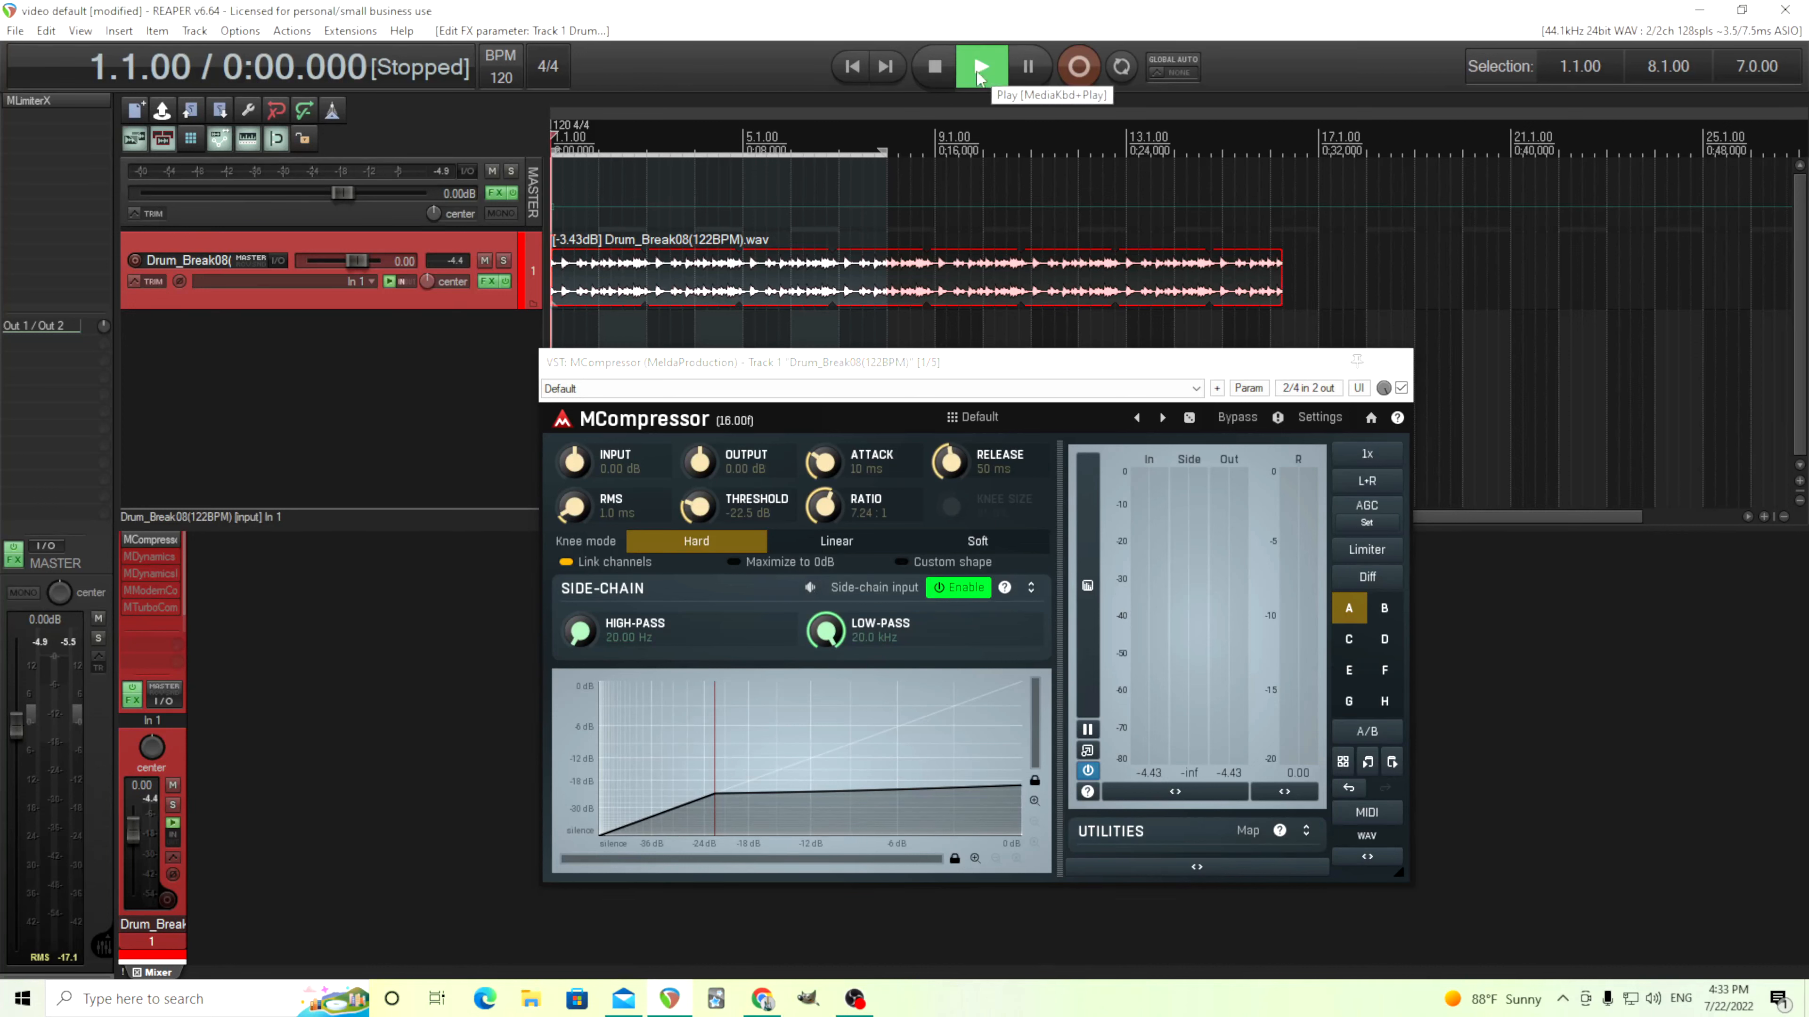
pyautogui.click(809, 590)
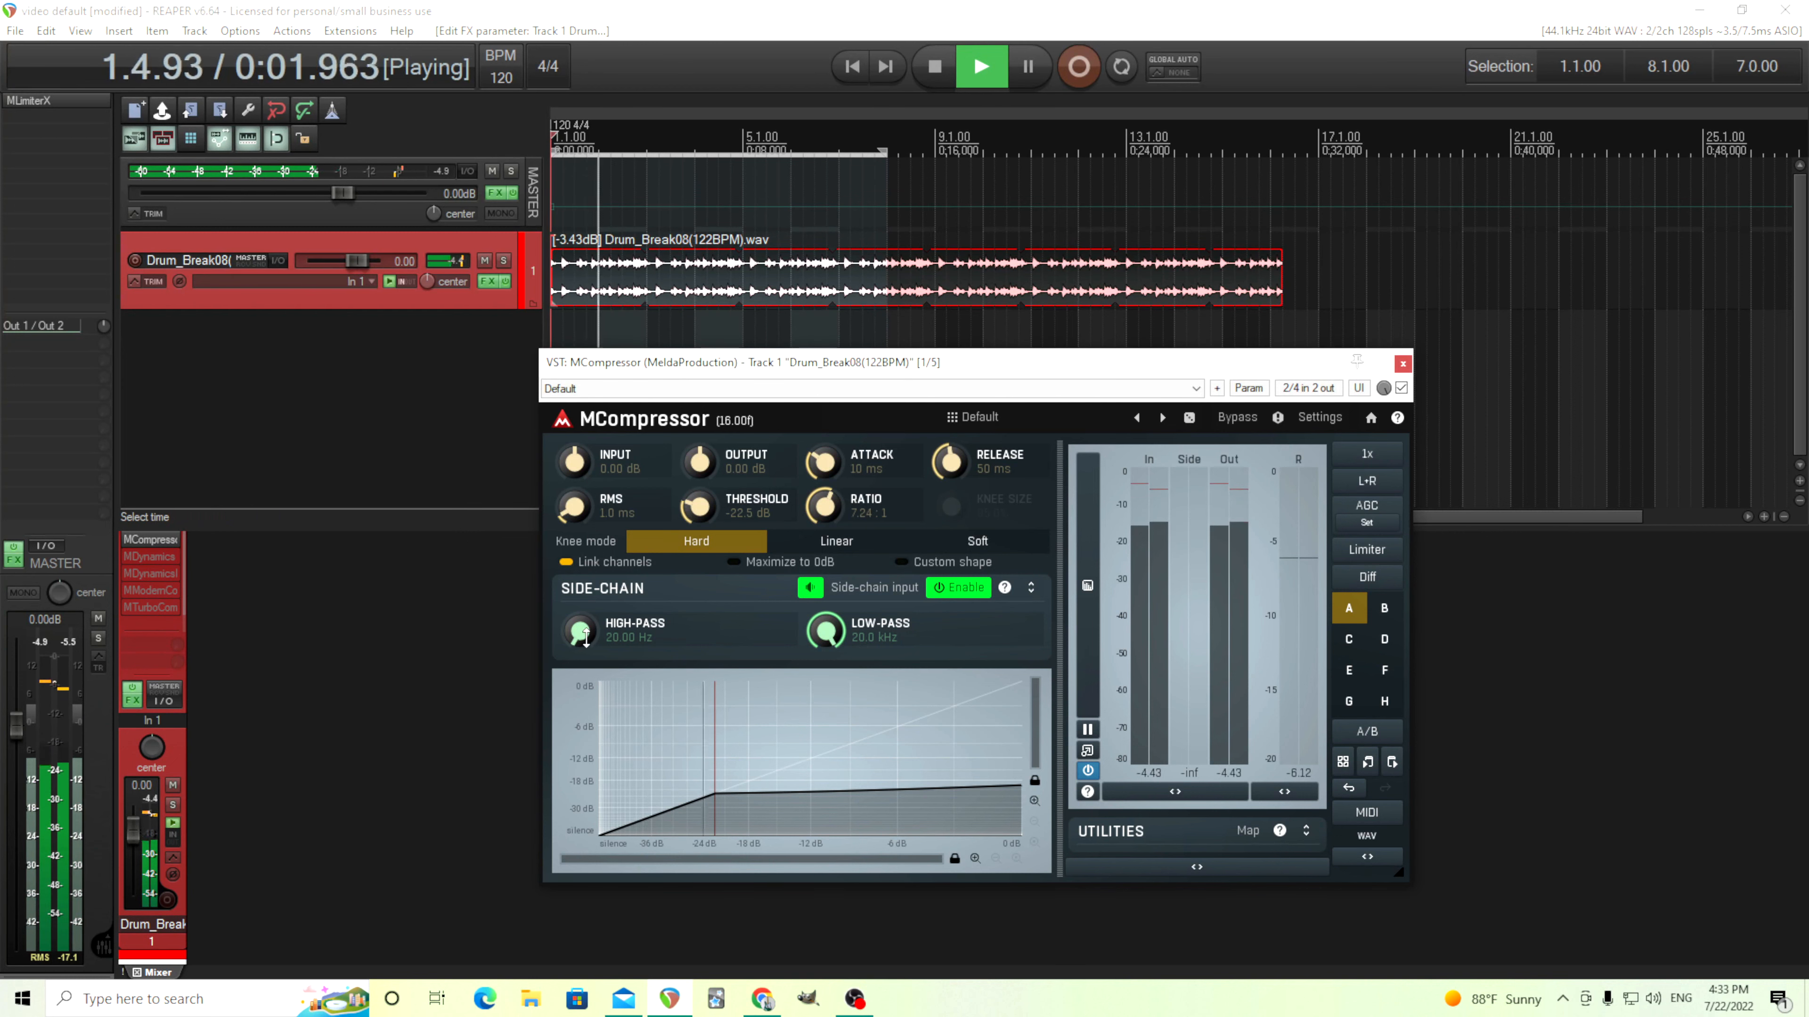
pyautogui.moveTo(580, 633); pyautogui.dragTo(580, 555)
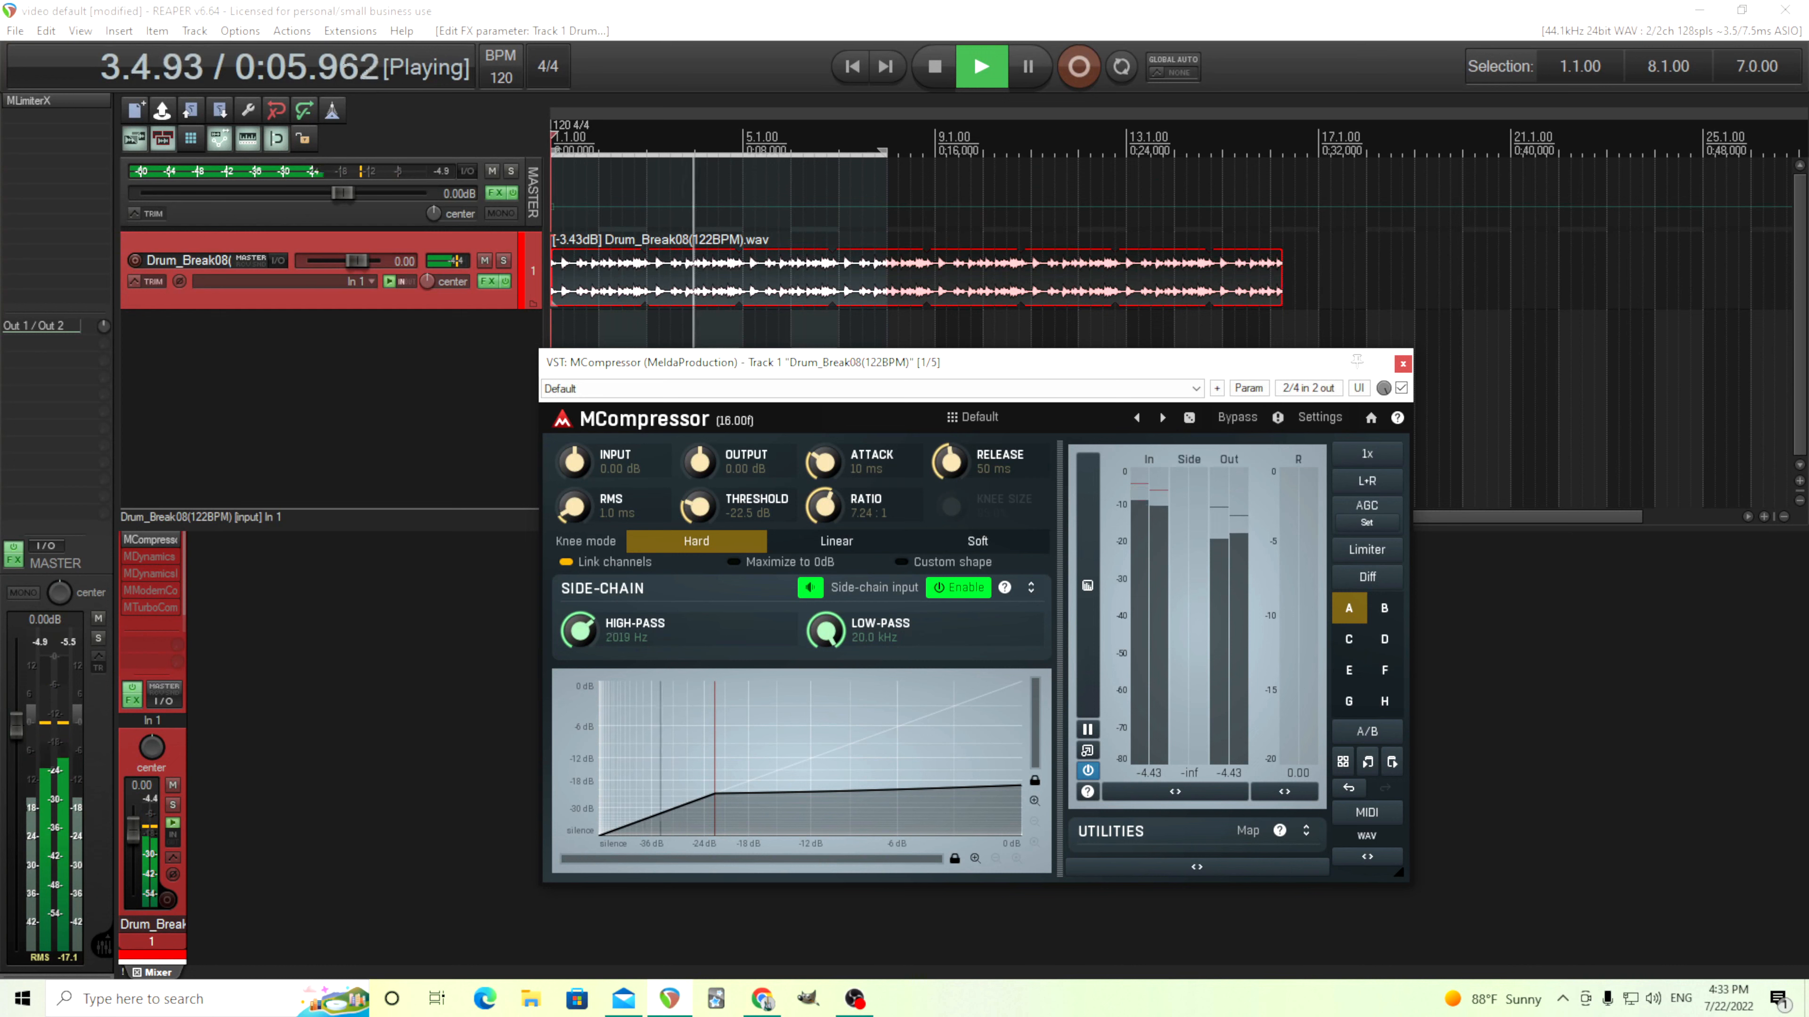
pyautogui.moveTo(696, 505); pyautogui.dragTo(697, 537)
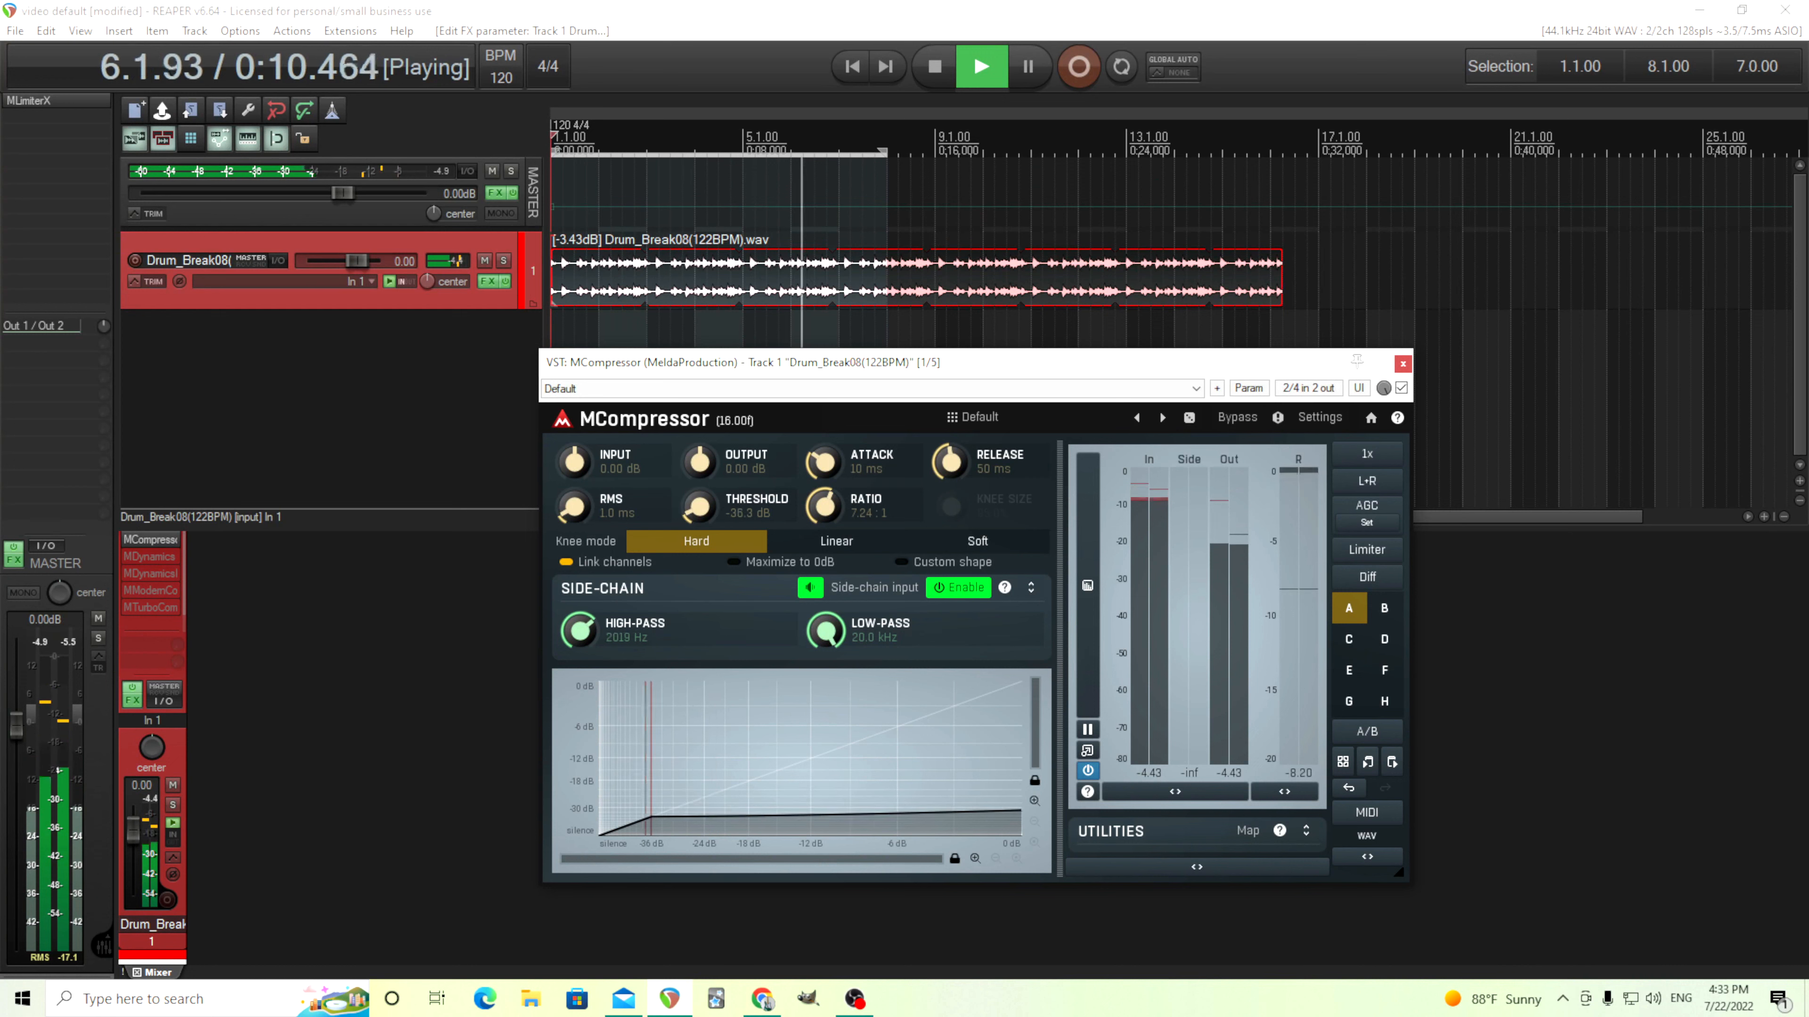
pyautogui.click(937, 68)
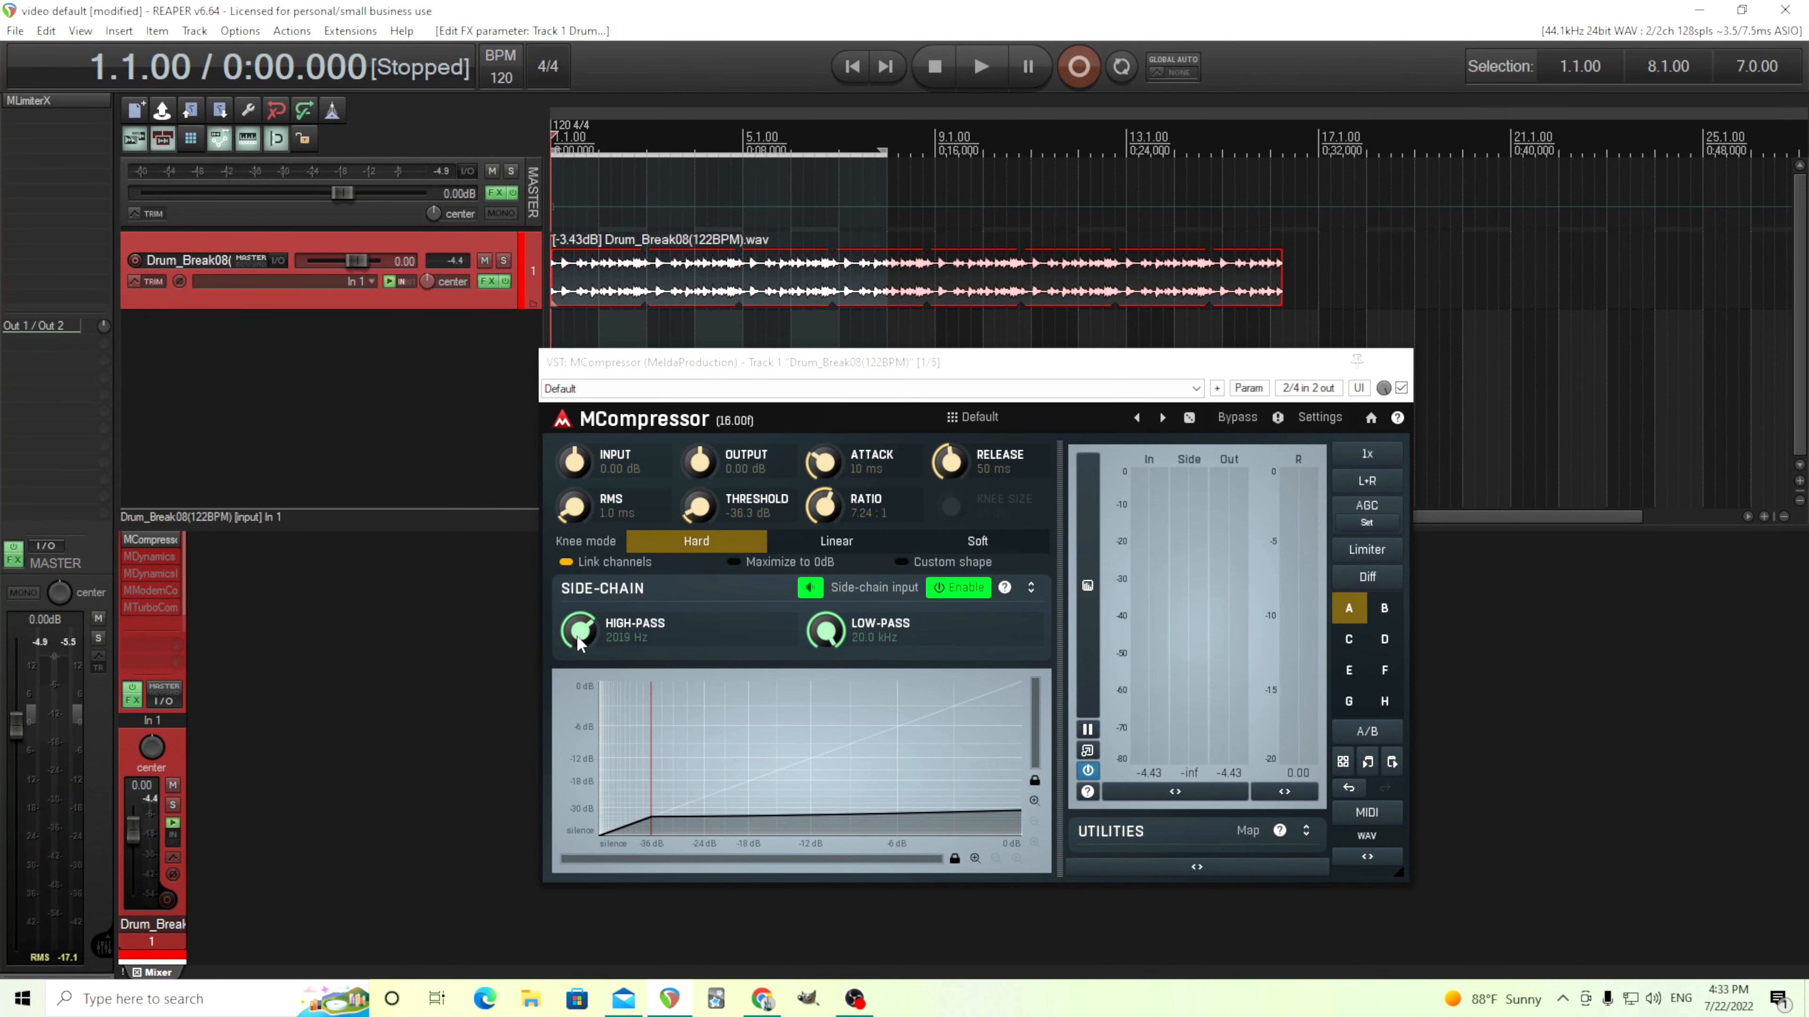
# - Turn off side-chain monitoring to audition the compressed loop, and reset the side-chain high-pass to 20 Hz
pyautogui.click(808, 589)
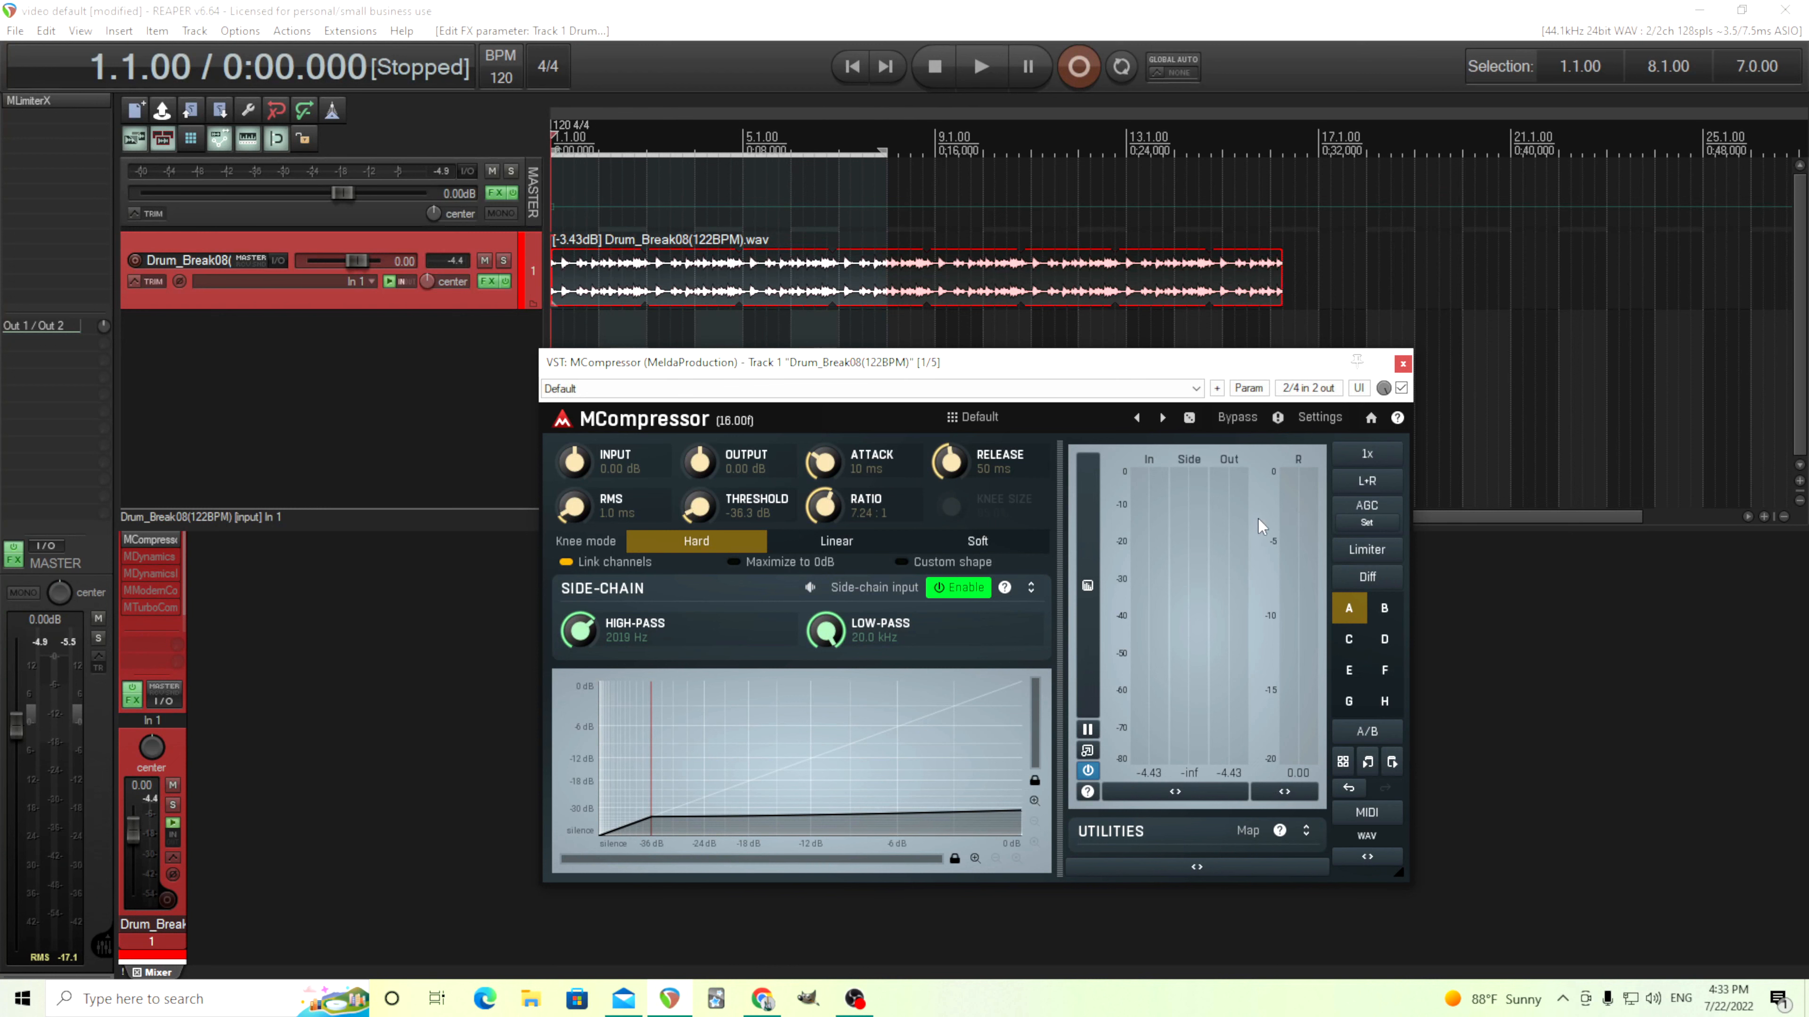
pyautogui.click(981, 66)
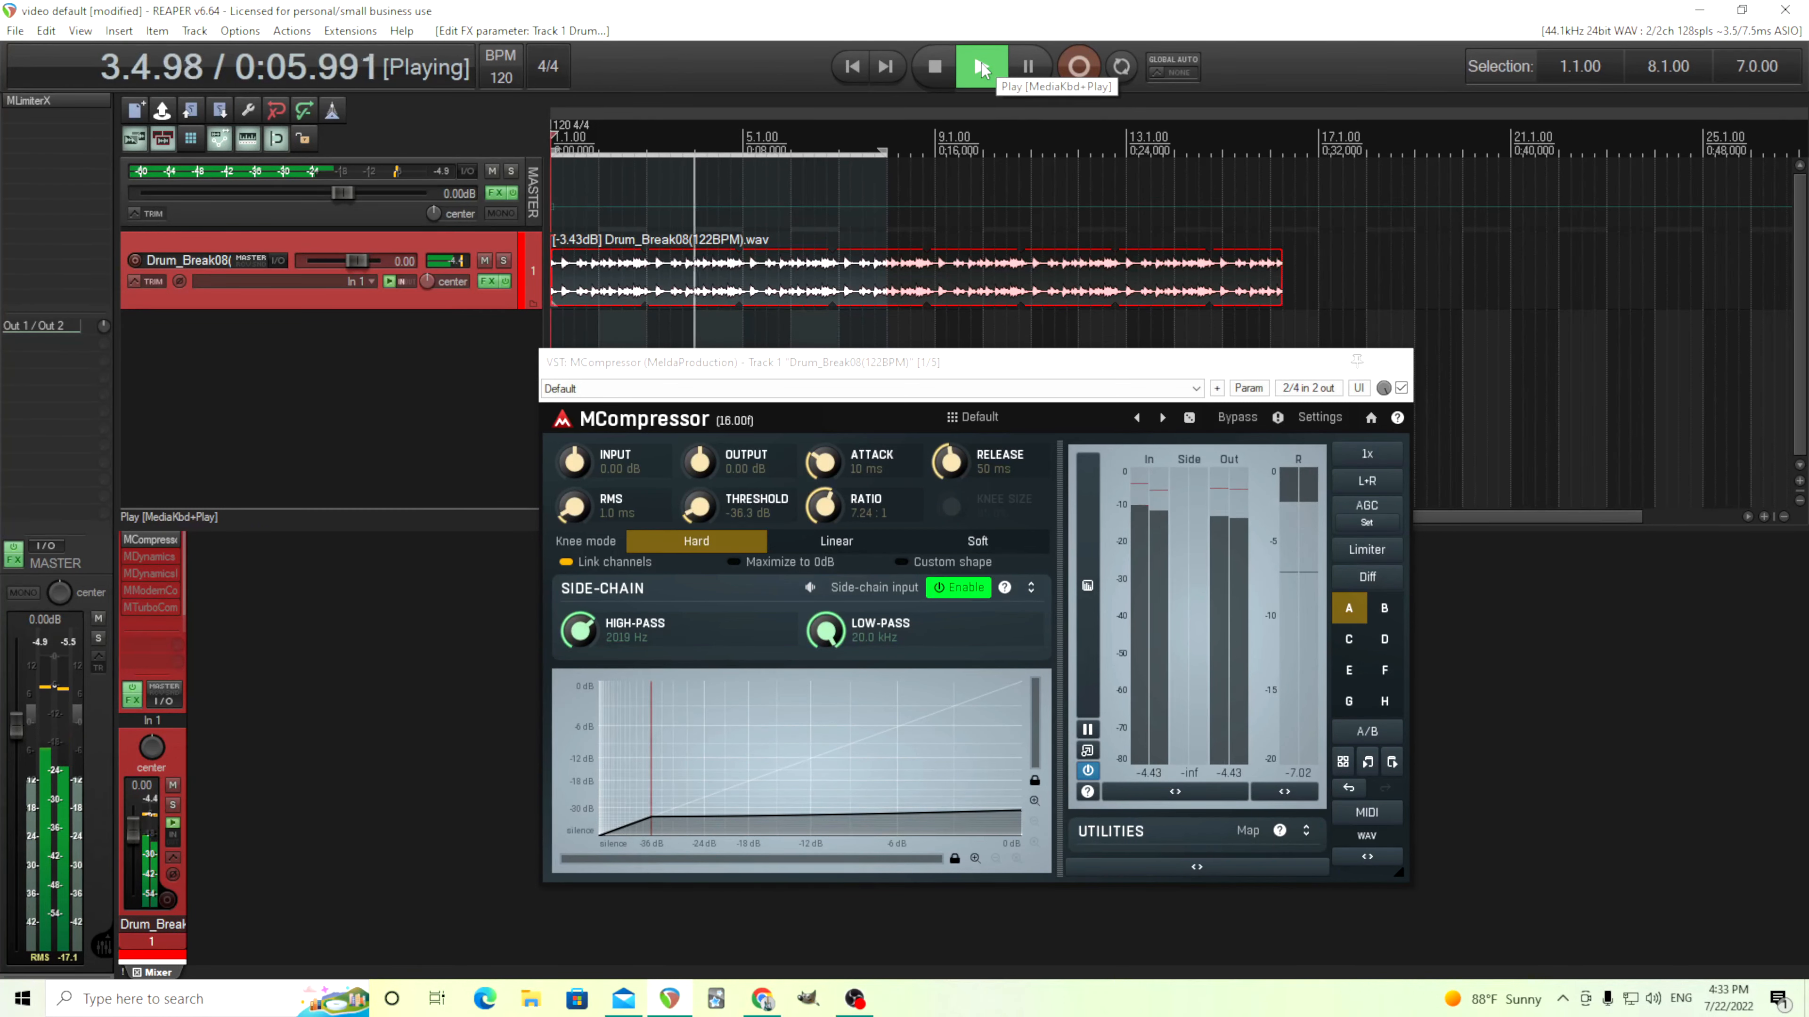
pyautogui.click(936, 66)
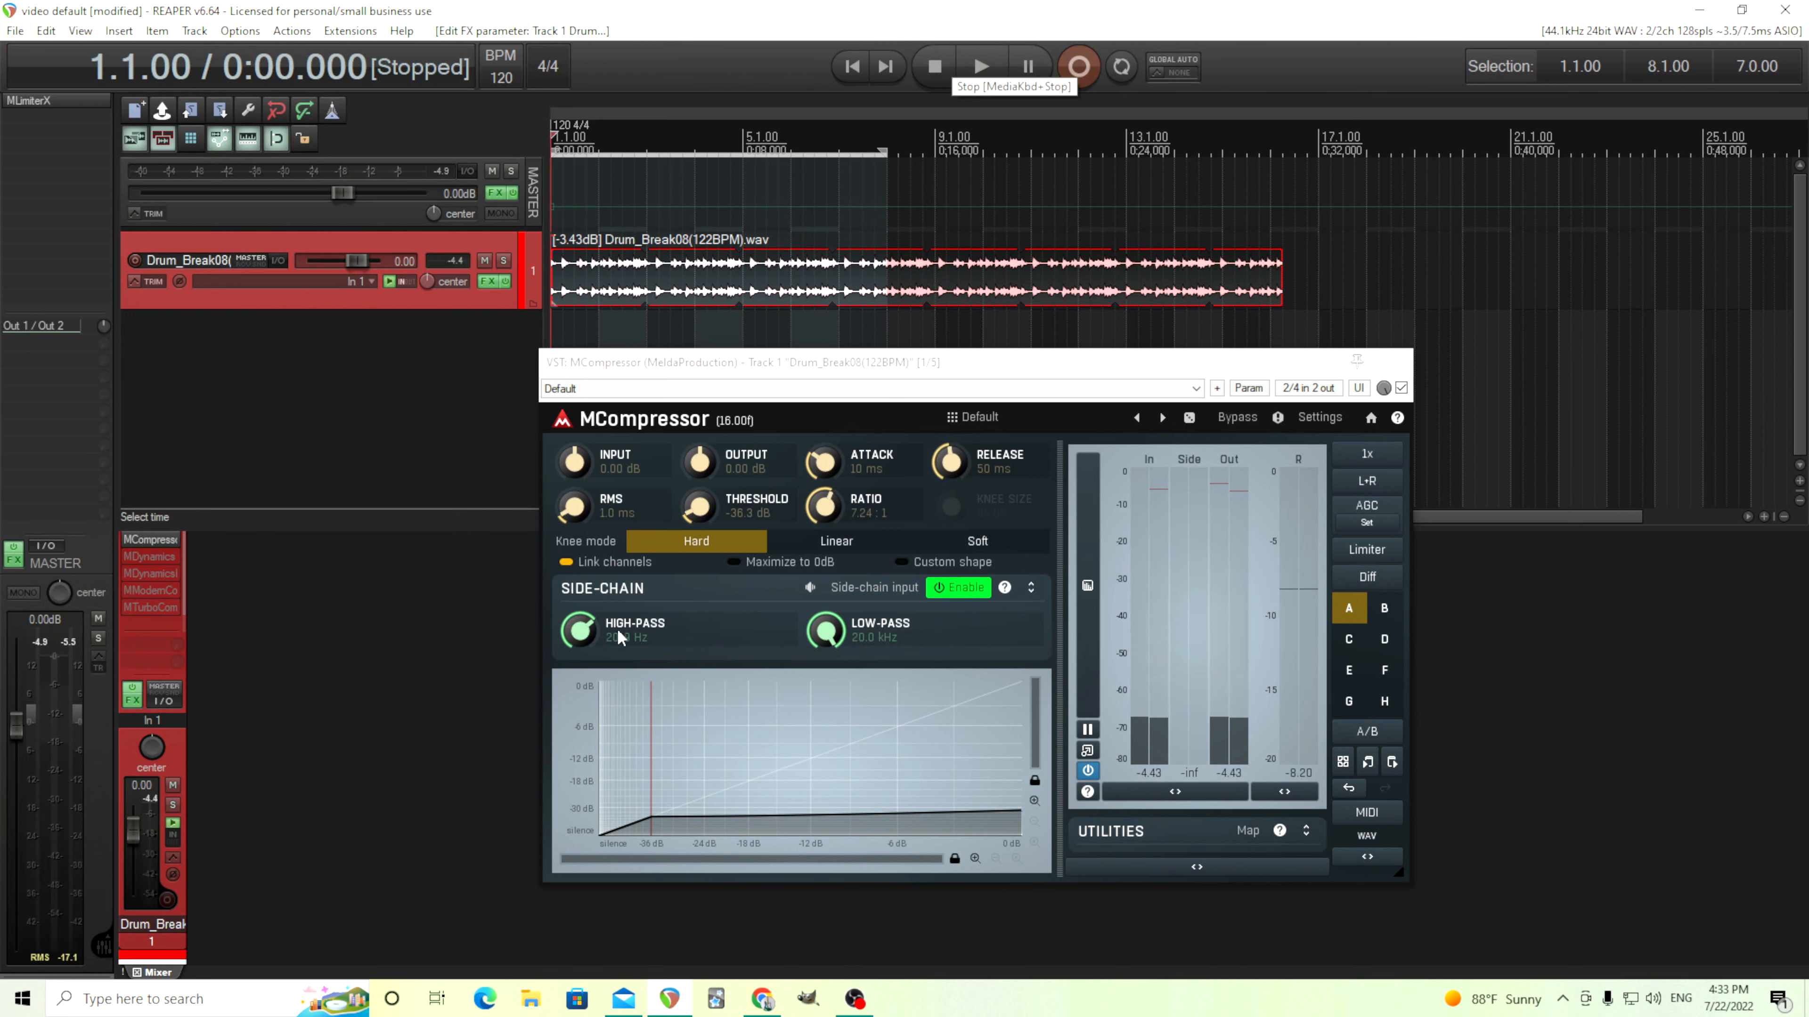
pyautogui.doubleClick(577, 631)
# - Monitor the side-chain signal during playback, lowering its low-pass to about 240 Hz and setting the threshold to -29.5 dB
pyautogui.click(810, 586)
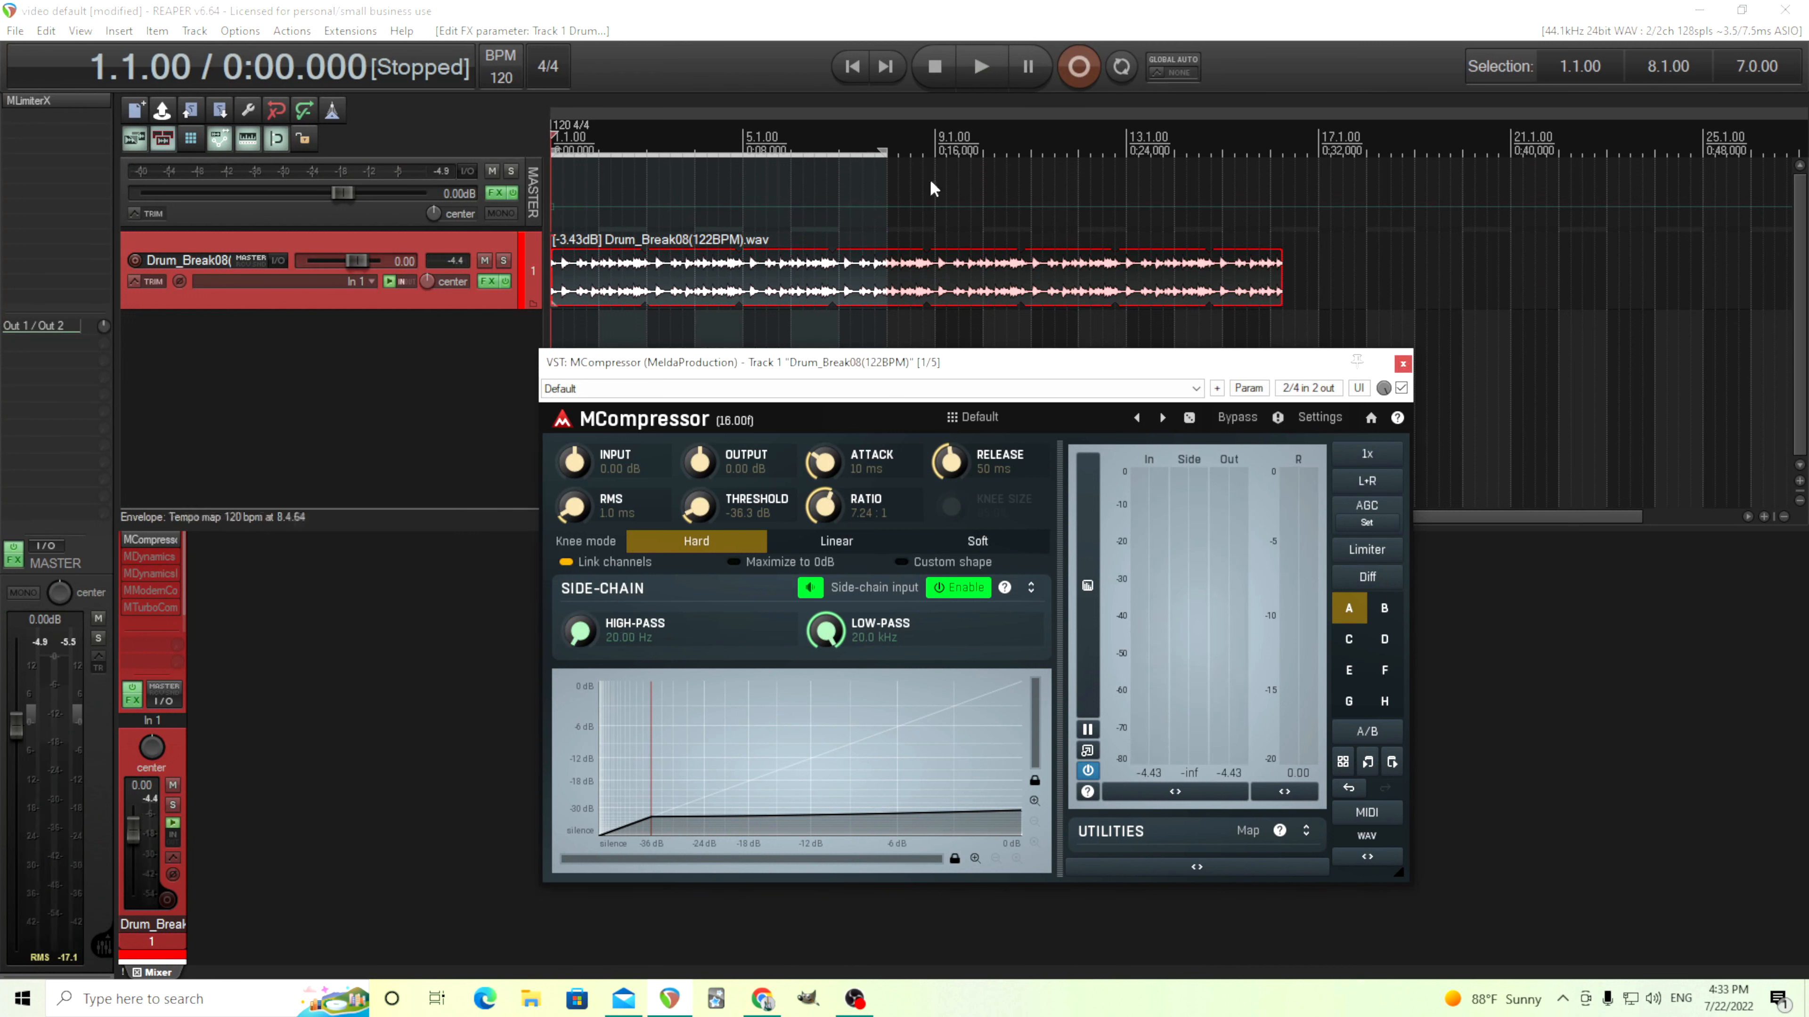
pyautogui.press('space')
pyautogui.moveTo(828, 653); pyautogui.dragTo(828, 762)
pyautogui.moveTo(698, 507); pyautogui.dragTo(698, 485)
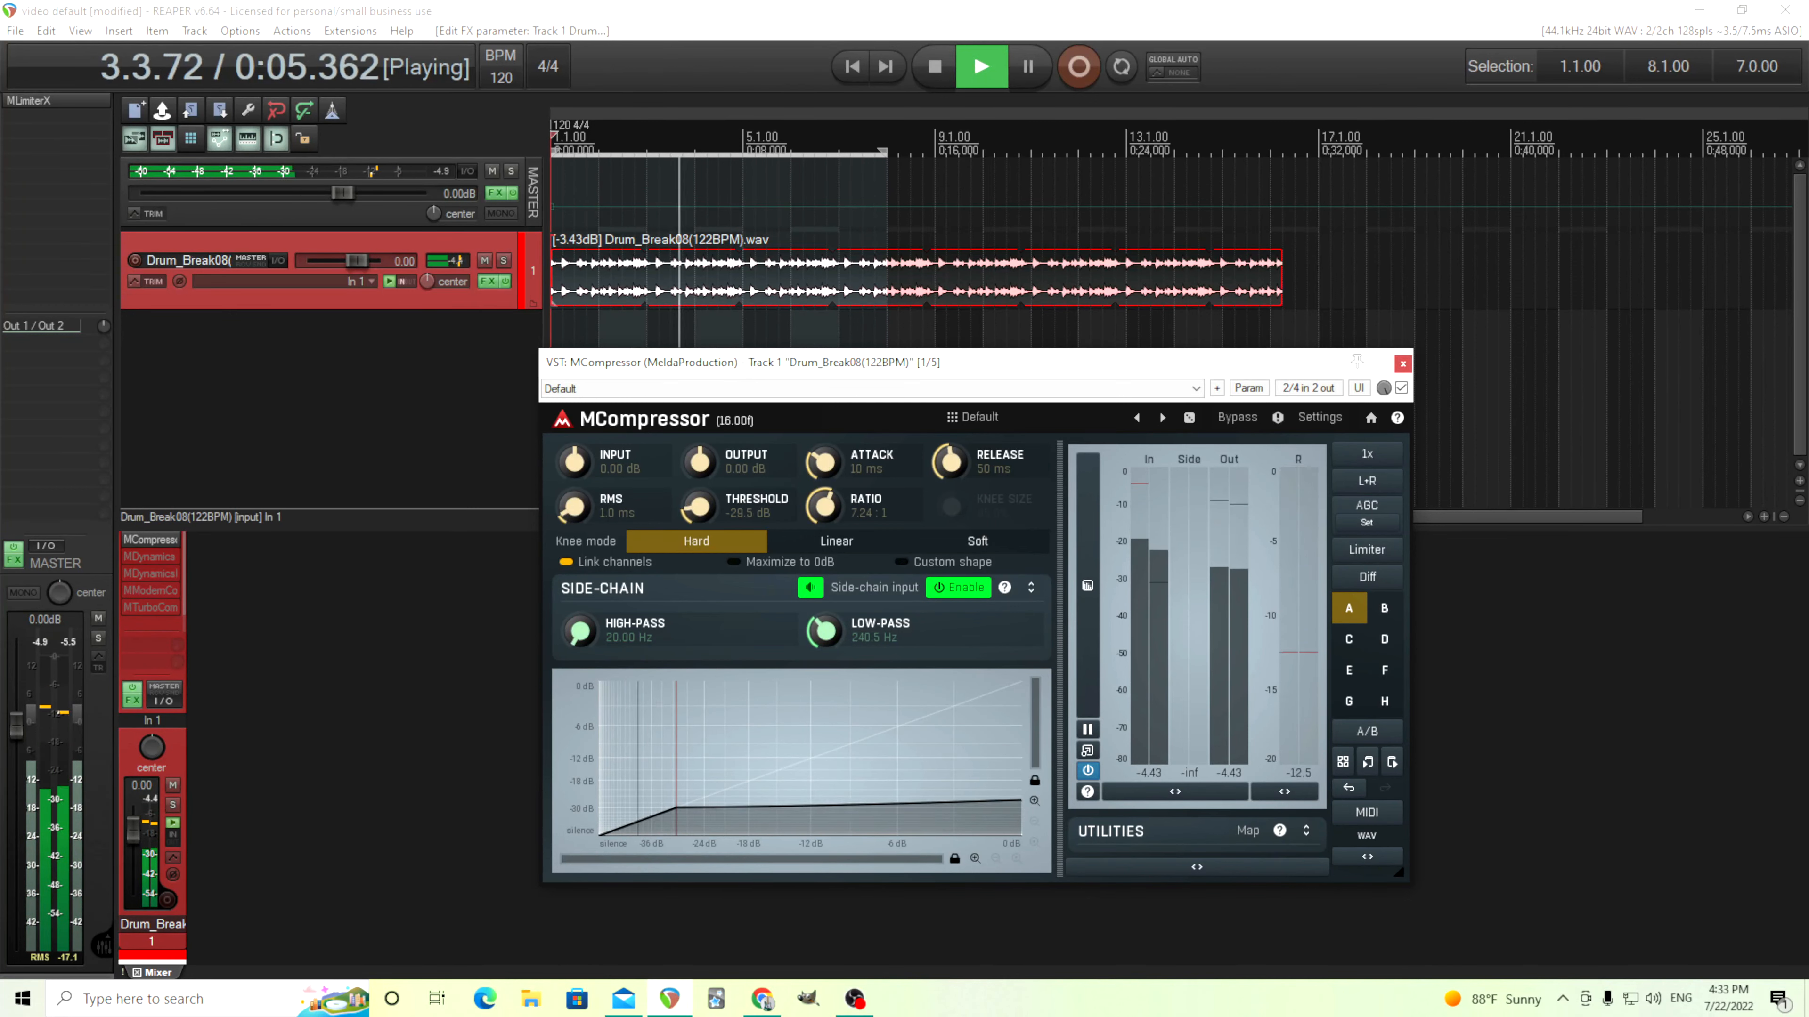
# - Lower the side-chain low-pass to about 108 Hz, audition it without side-chain monitoring, and reset it to 20 kHz with playback stopped
pyautogui.moveTo(828, 636); pyautogui.dragTo(828, 657)
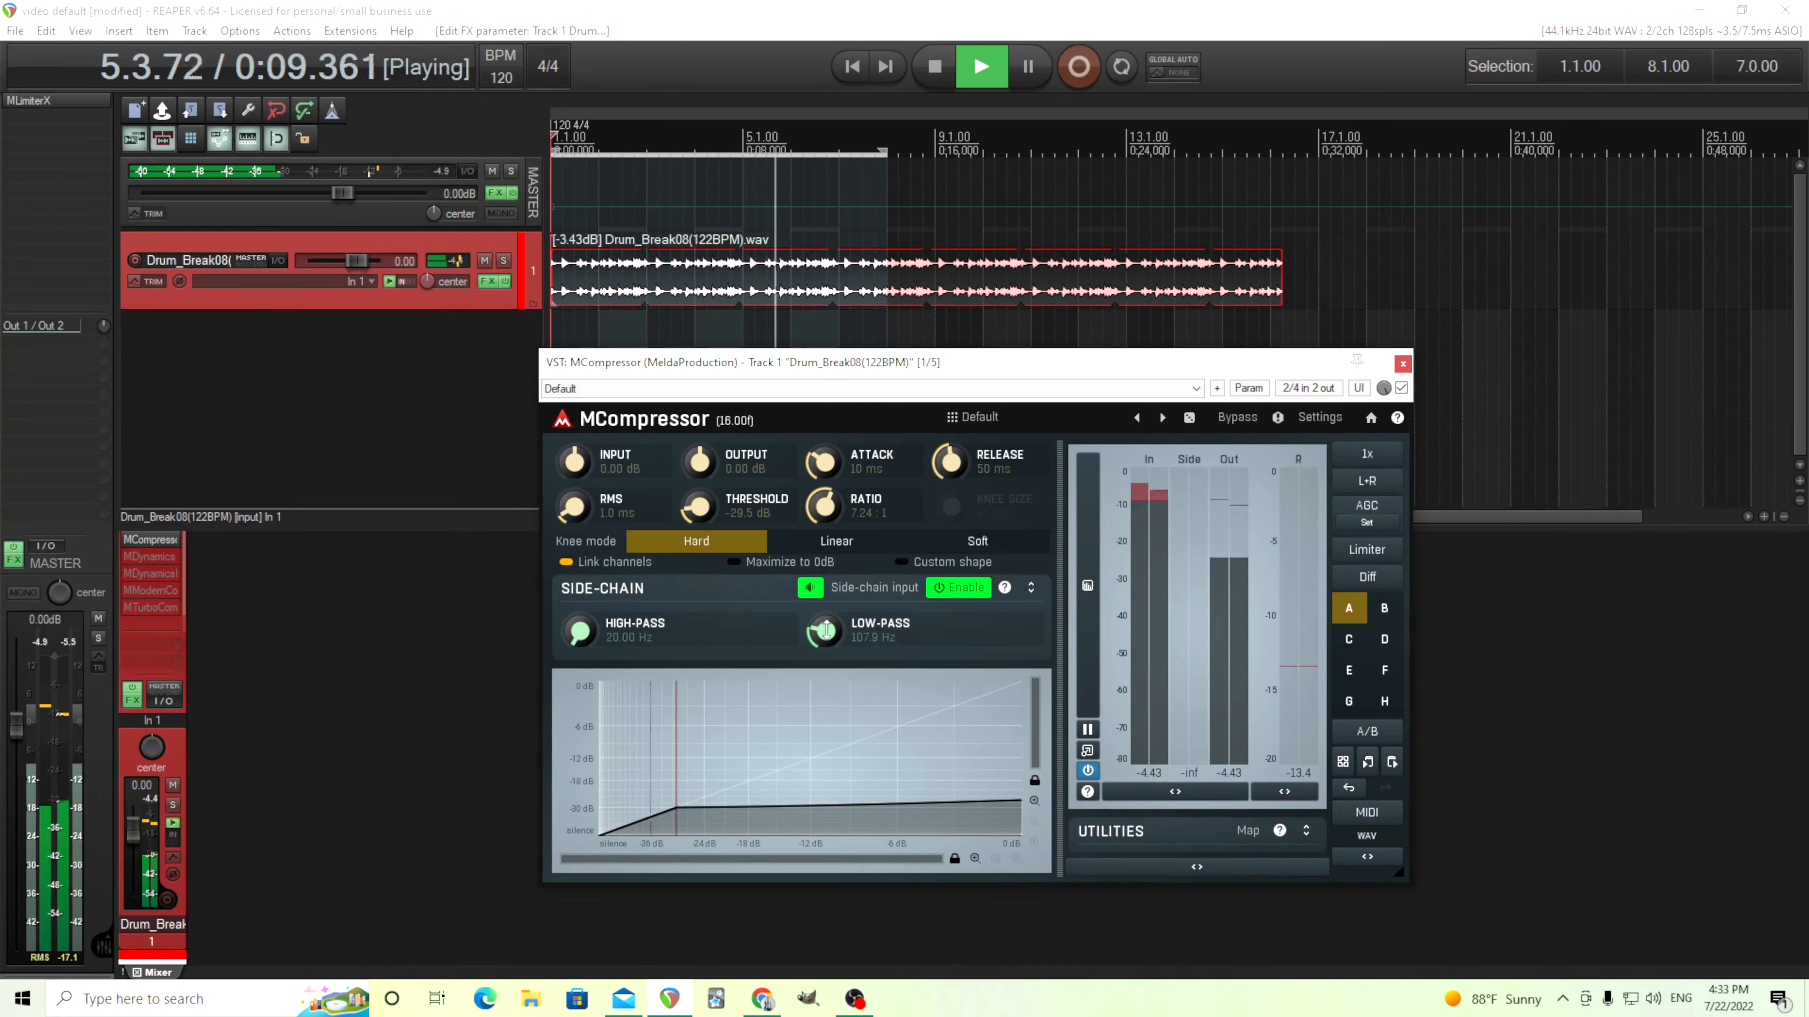
pyautogui.click(813, 594)
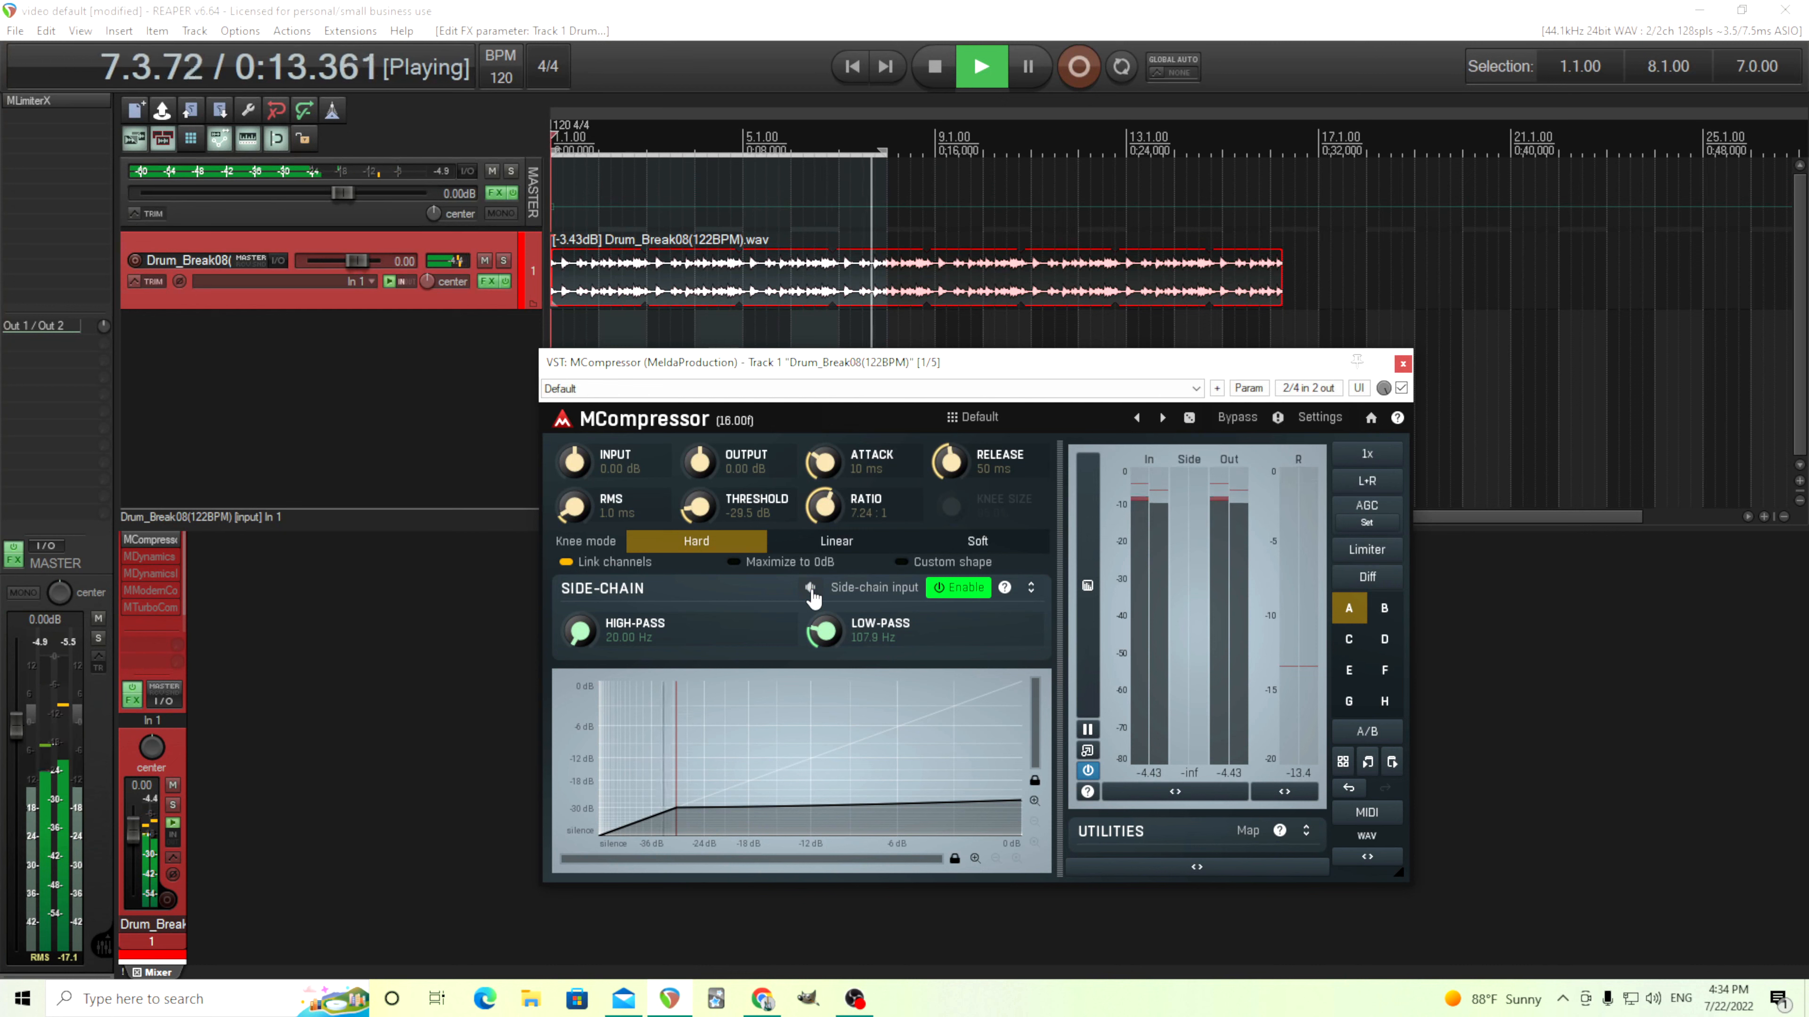
pyautogui.click(936, 66)
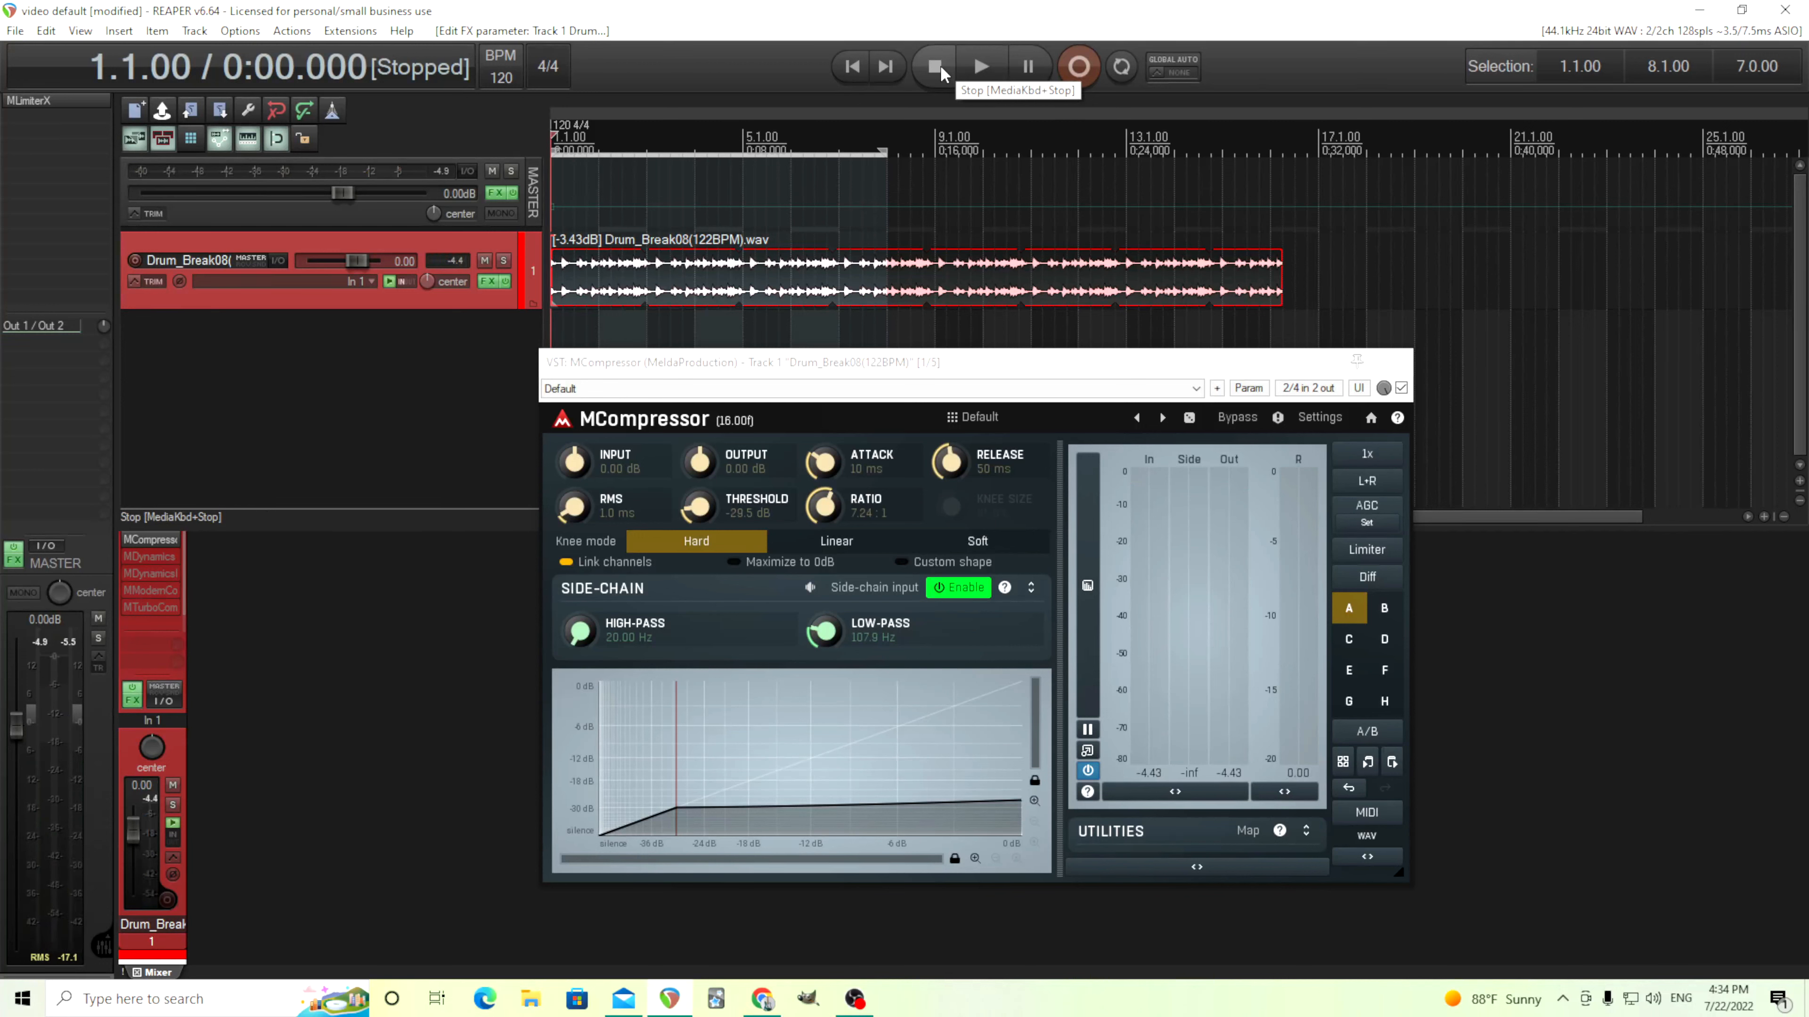
pyautogui.doubleClick(829, 627)
pyautogui.moveTo(809, 364); pyautogui.dragTo(766, 289)
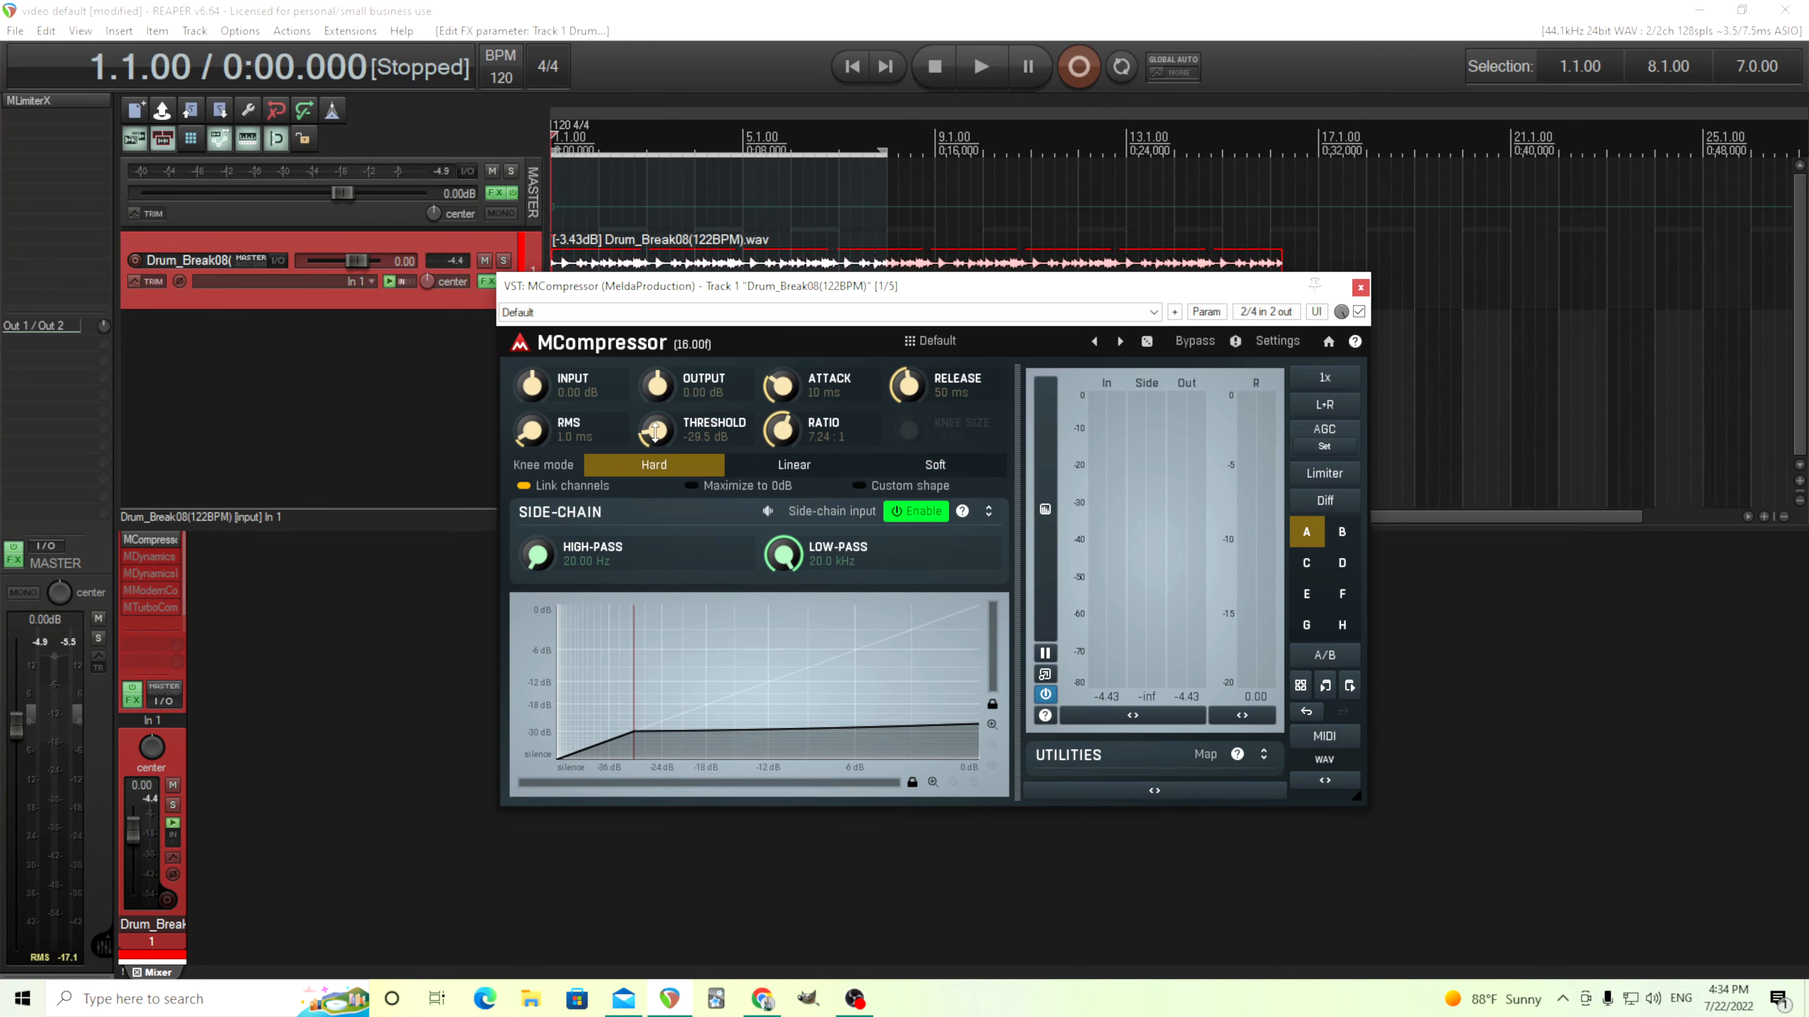
# - Set the compression ratio to 1.71:1 and the threshold to -21.7 dB, auditioning the drum loop
pyautogui.moveTo(654, 430); pyautogui.dragTo(654, 410)
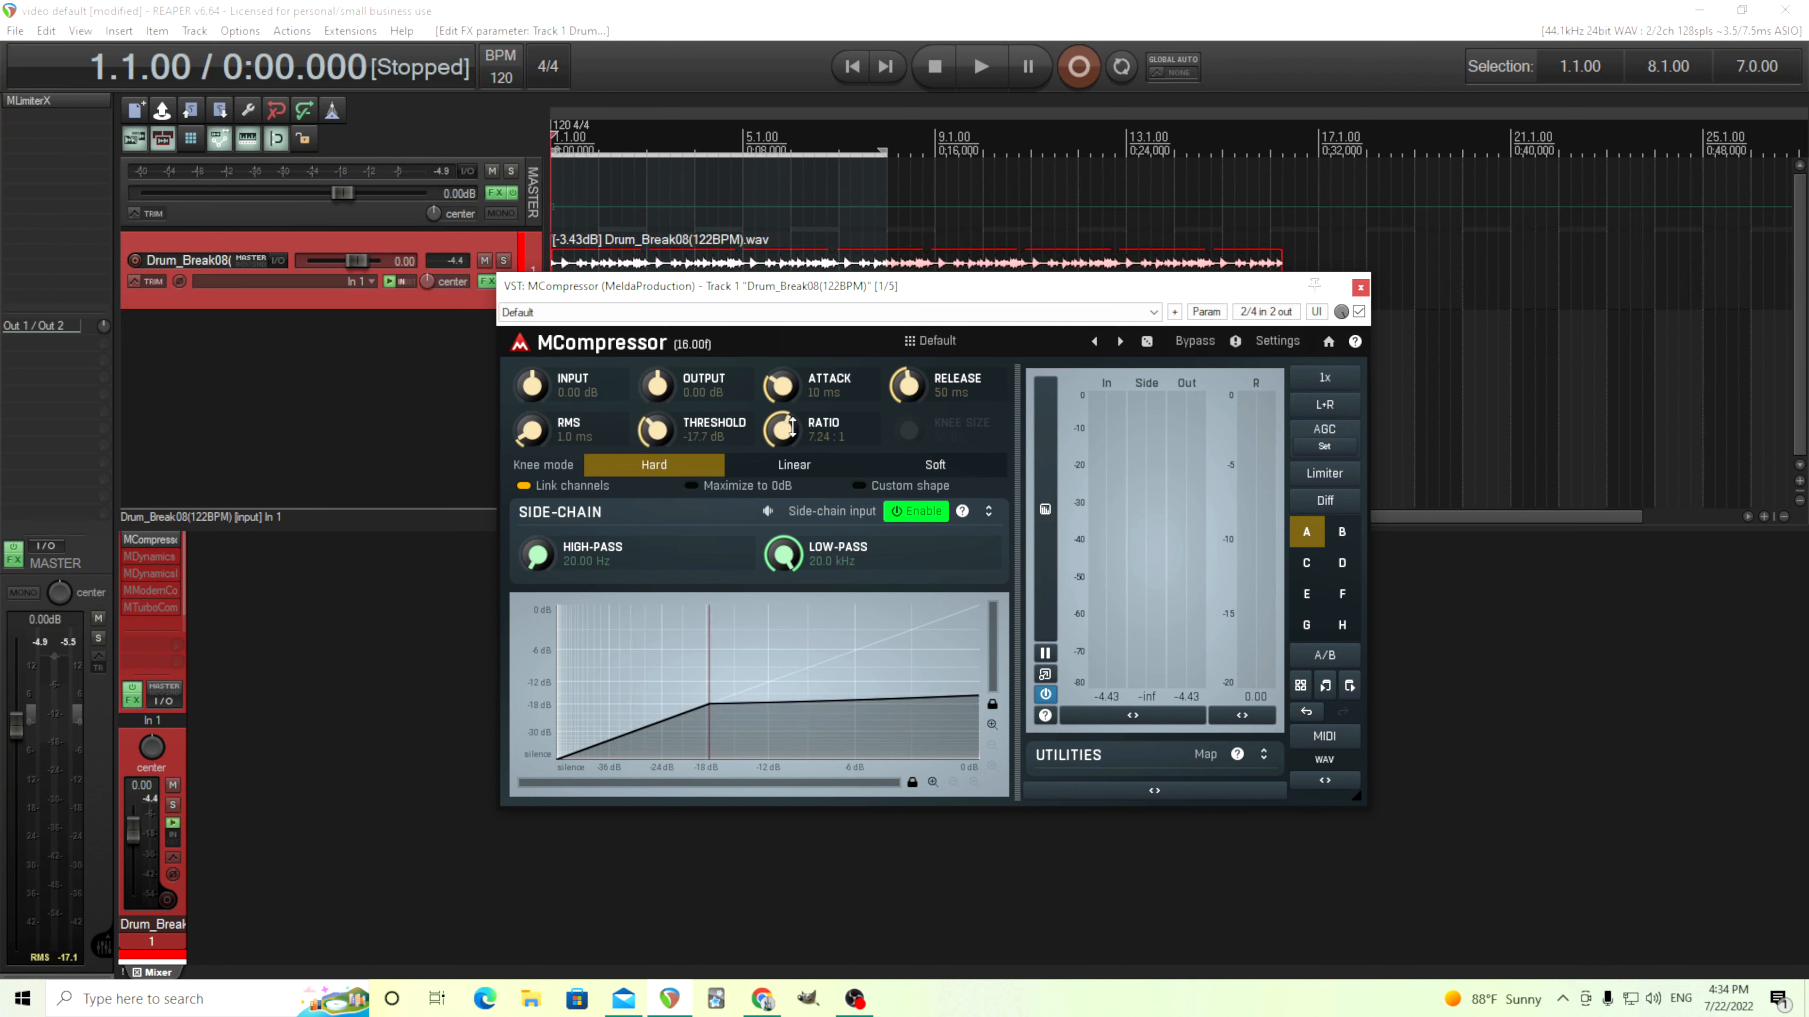
pyautogui.moveTo(792, 428); pyautogui.dragTo(791, 449)
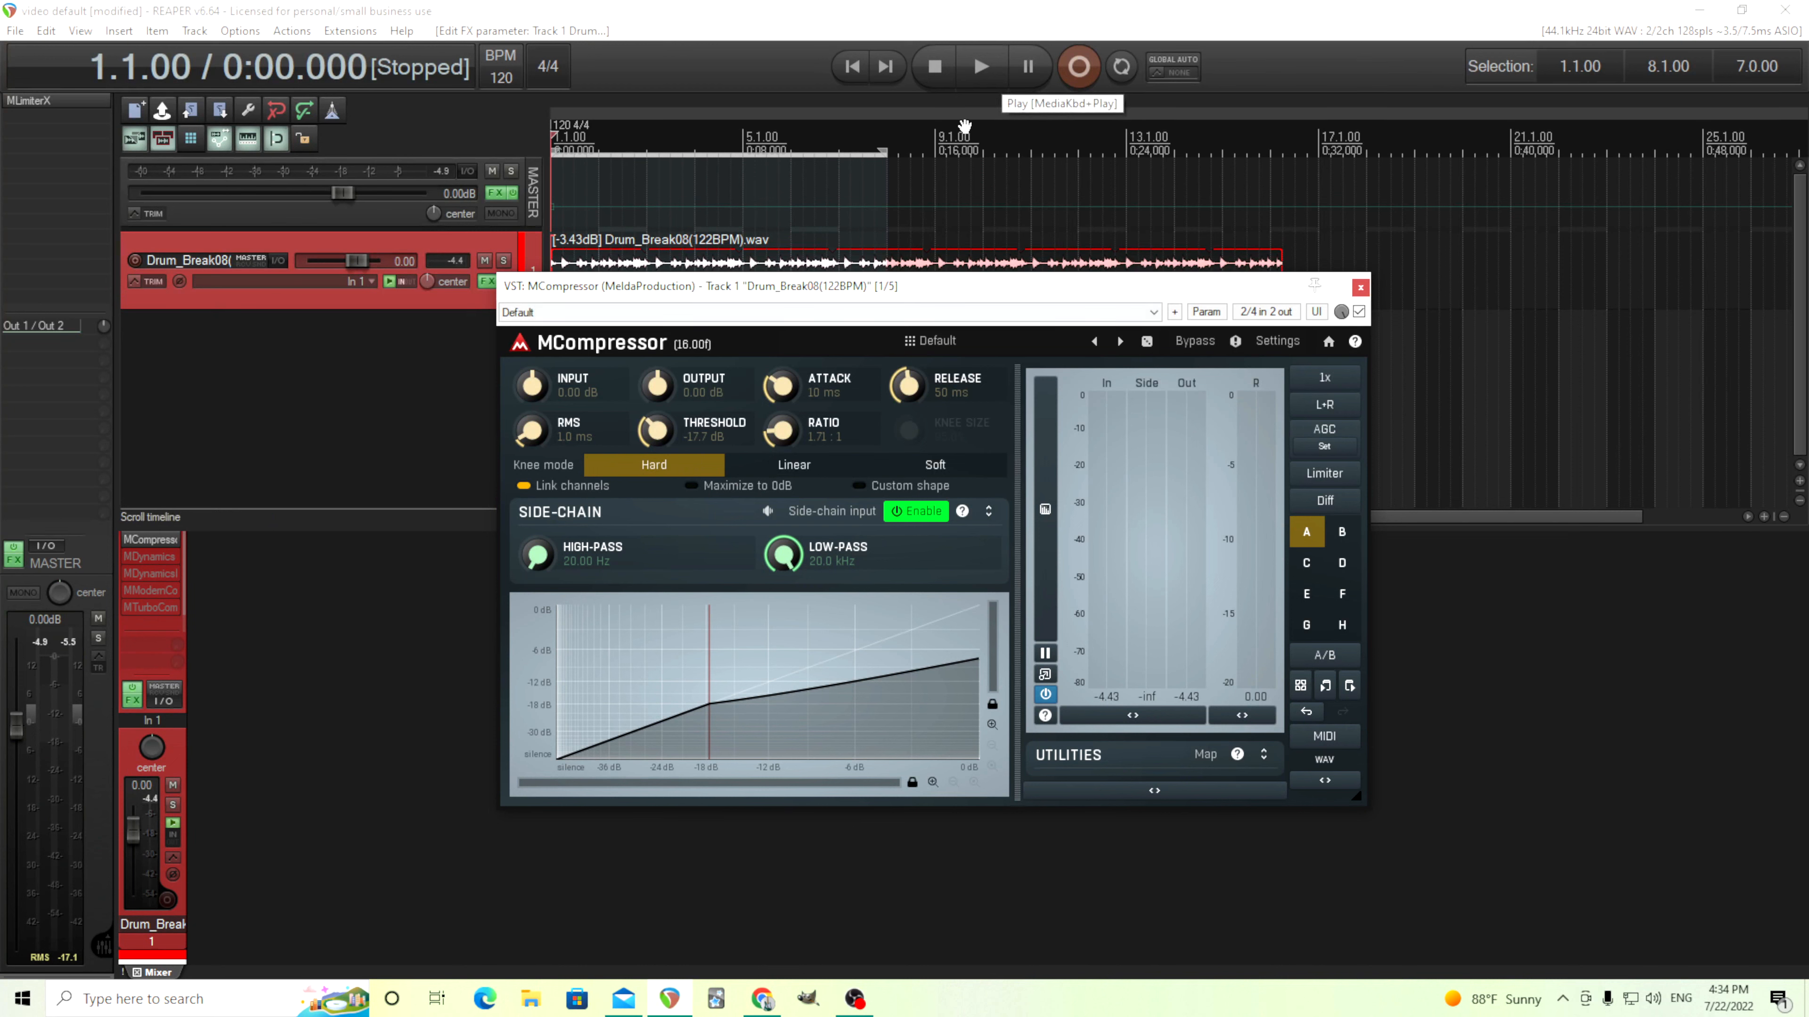
pyautogui.click(981, 67)
pyautogui.moveTo(633, 430); pyautogui.dragTo(654, 442)
pyautogui.press('space')
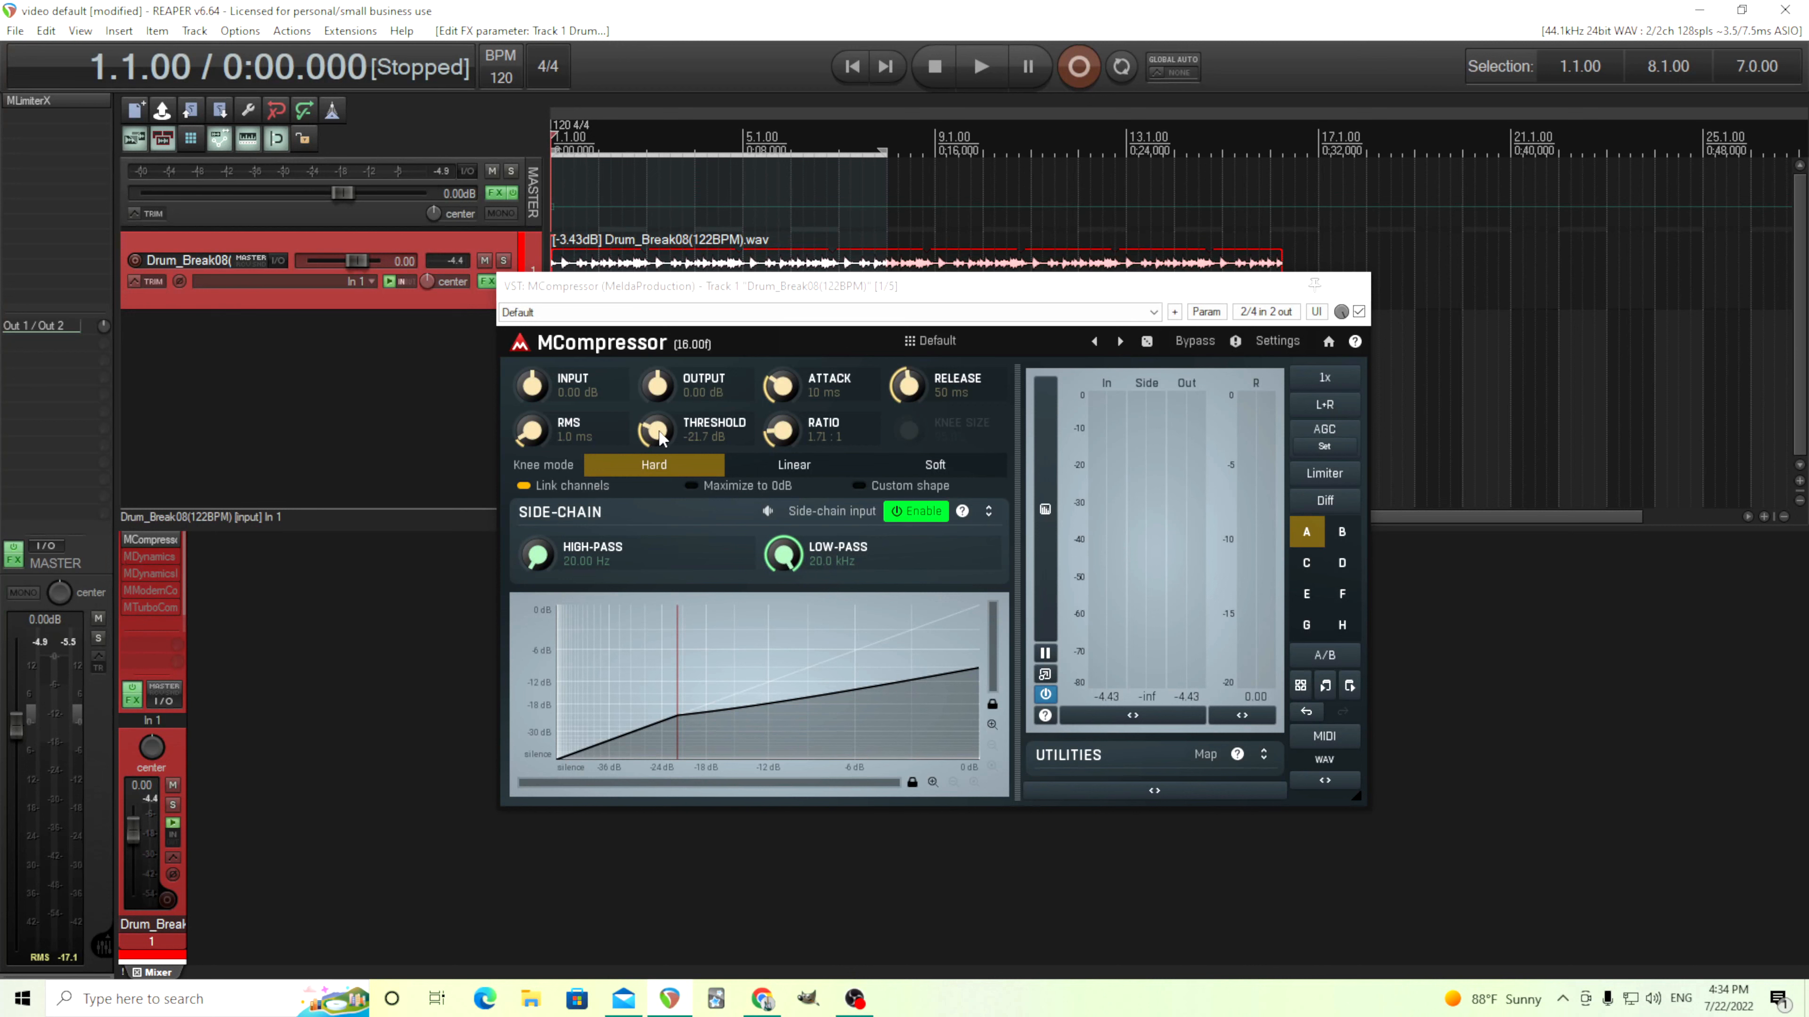
# - Enable the custom shape, add a point near its silence end, and bend the segment after it to -100% during playback
pyautogui.click(888, 487)
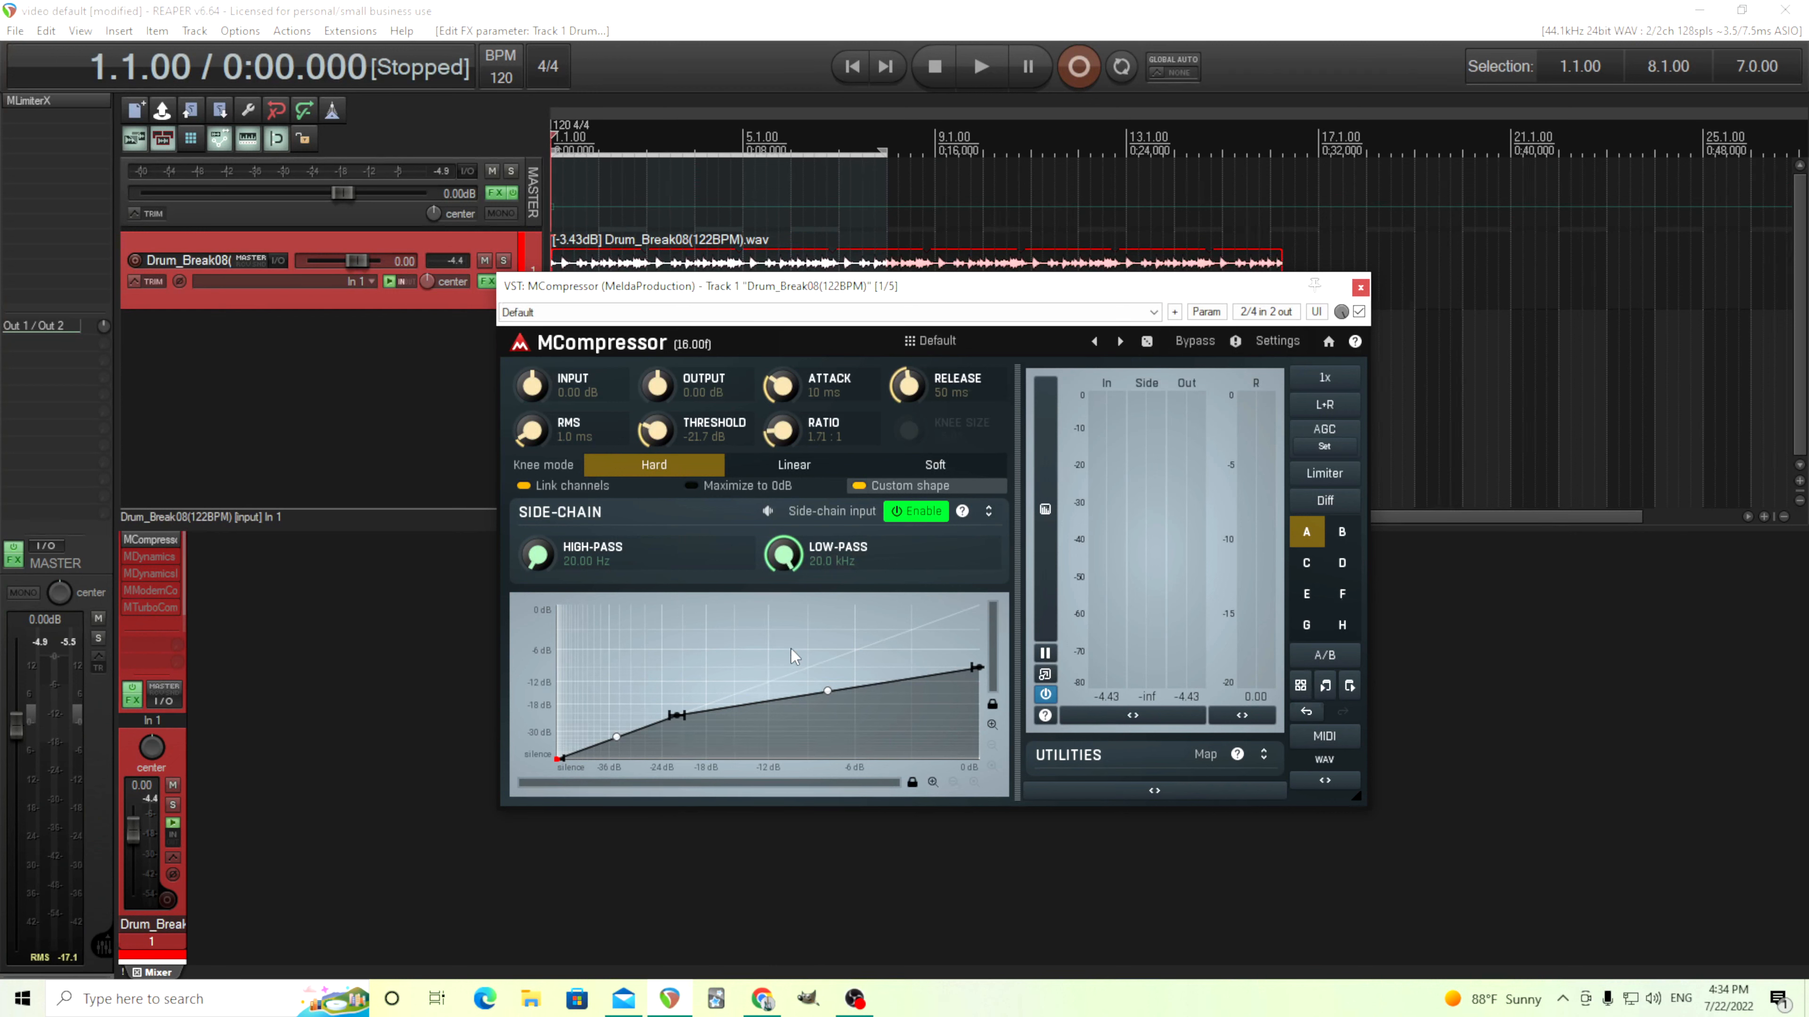
pyautogui.moveTo(574, 751); pyautogui.dragTo(574, 752)
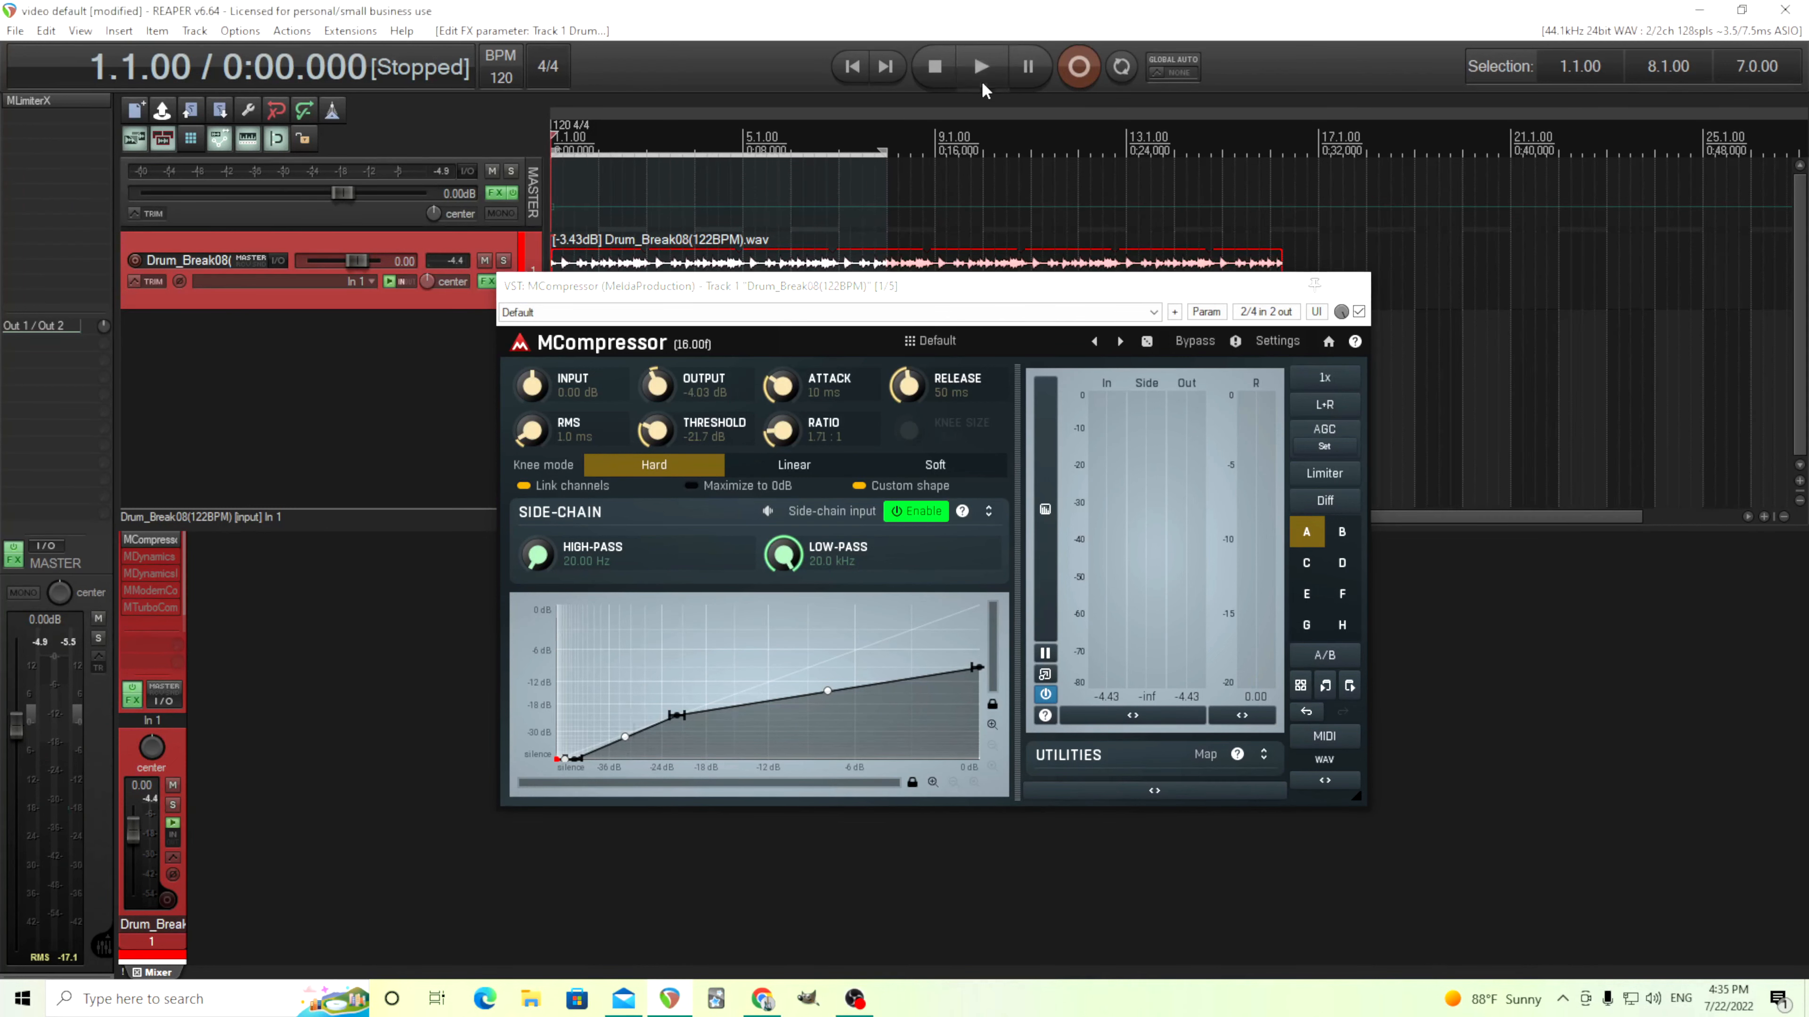
pyautogui.click(981, 66)
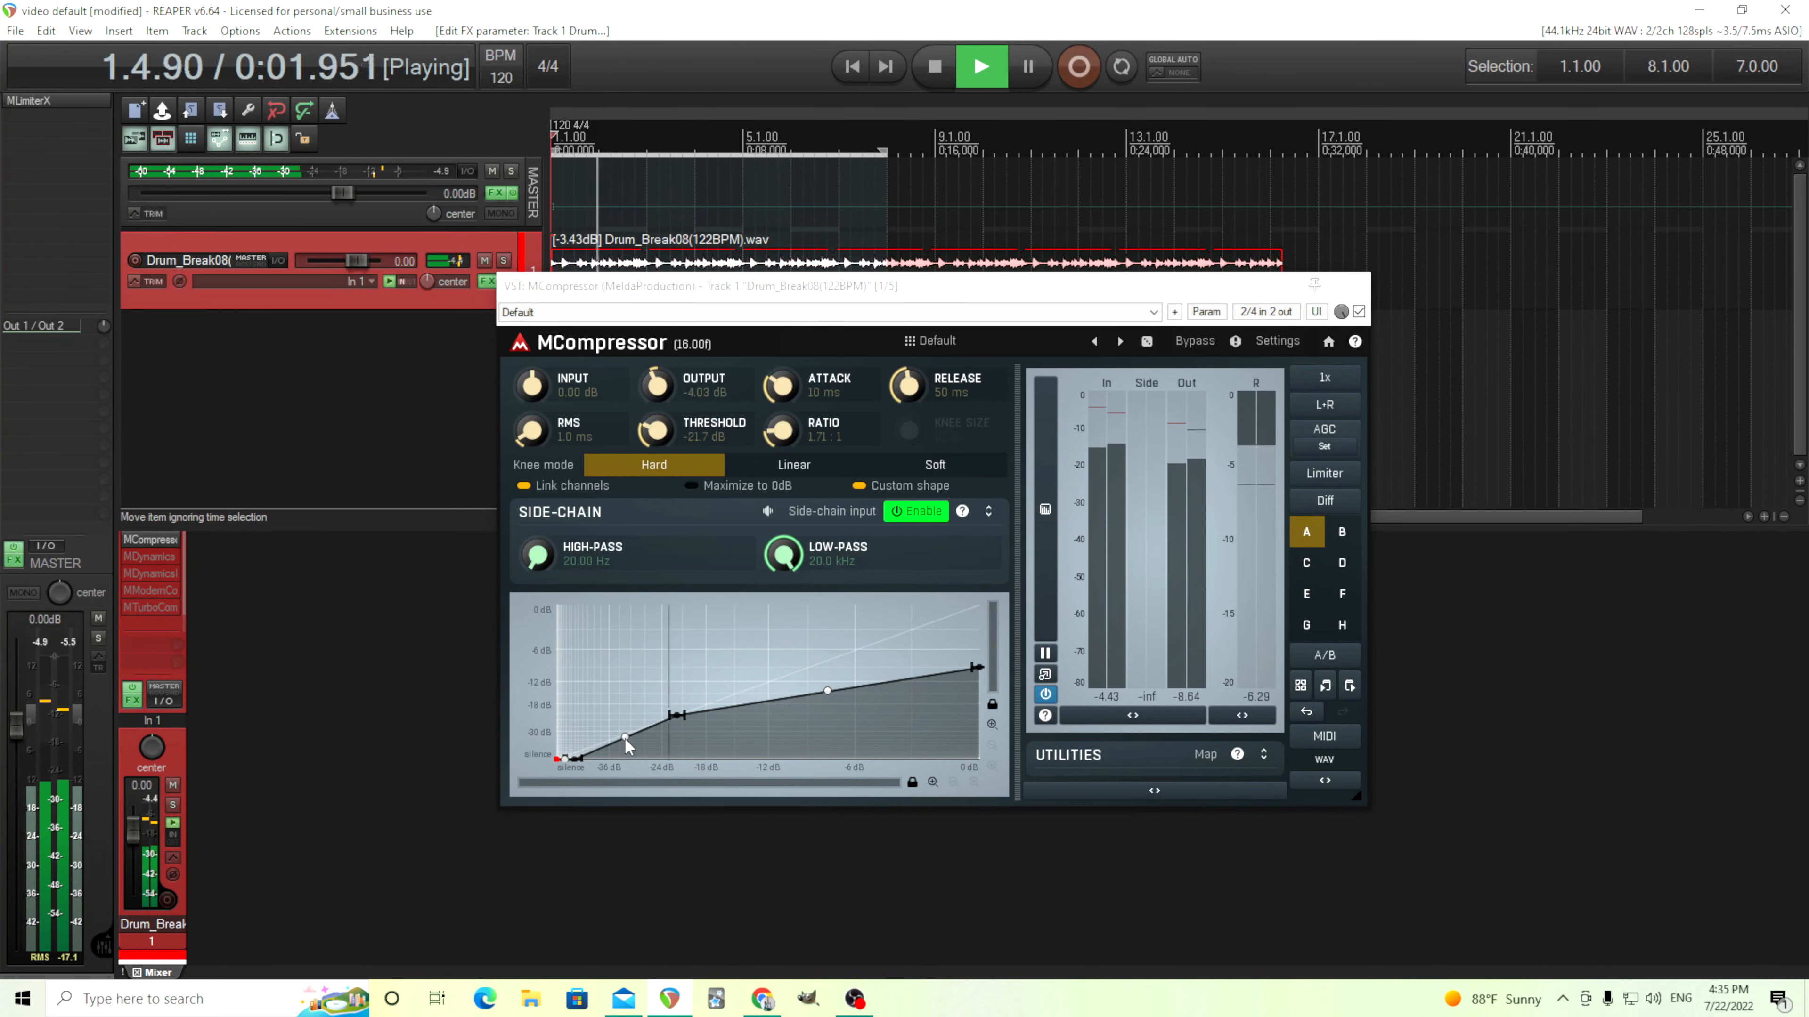
pyautogui.moveTo(624, 738); pyautogui.dragTo(586, 567)
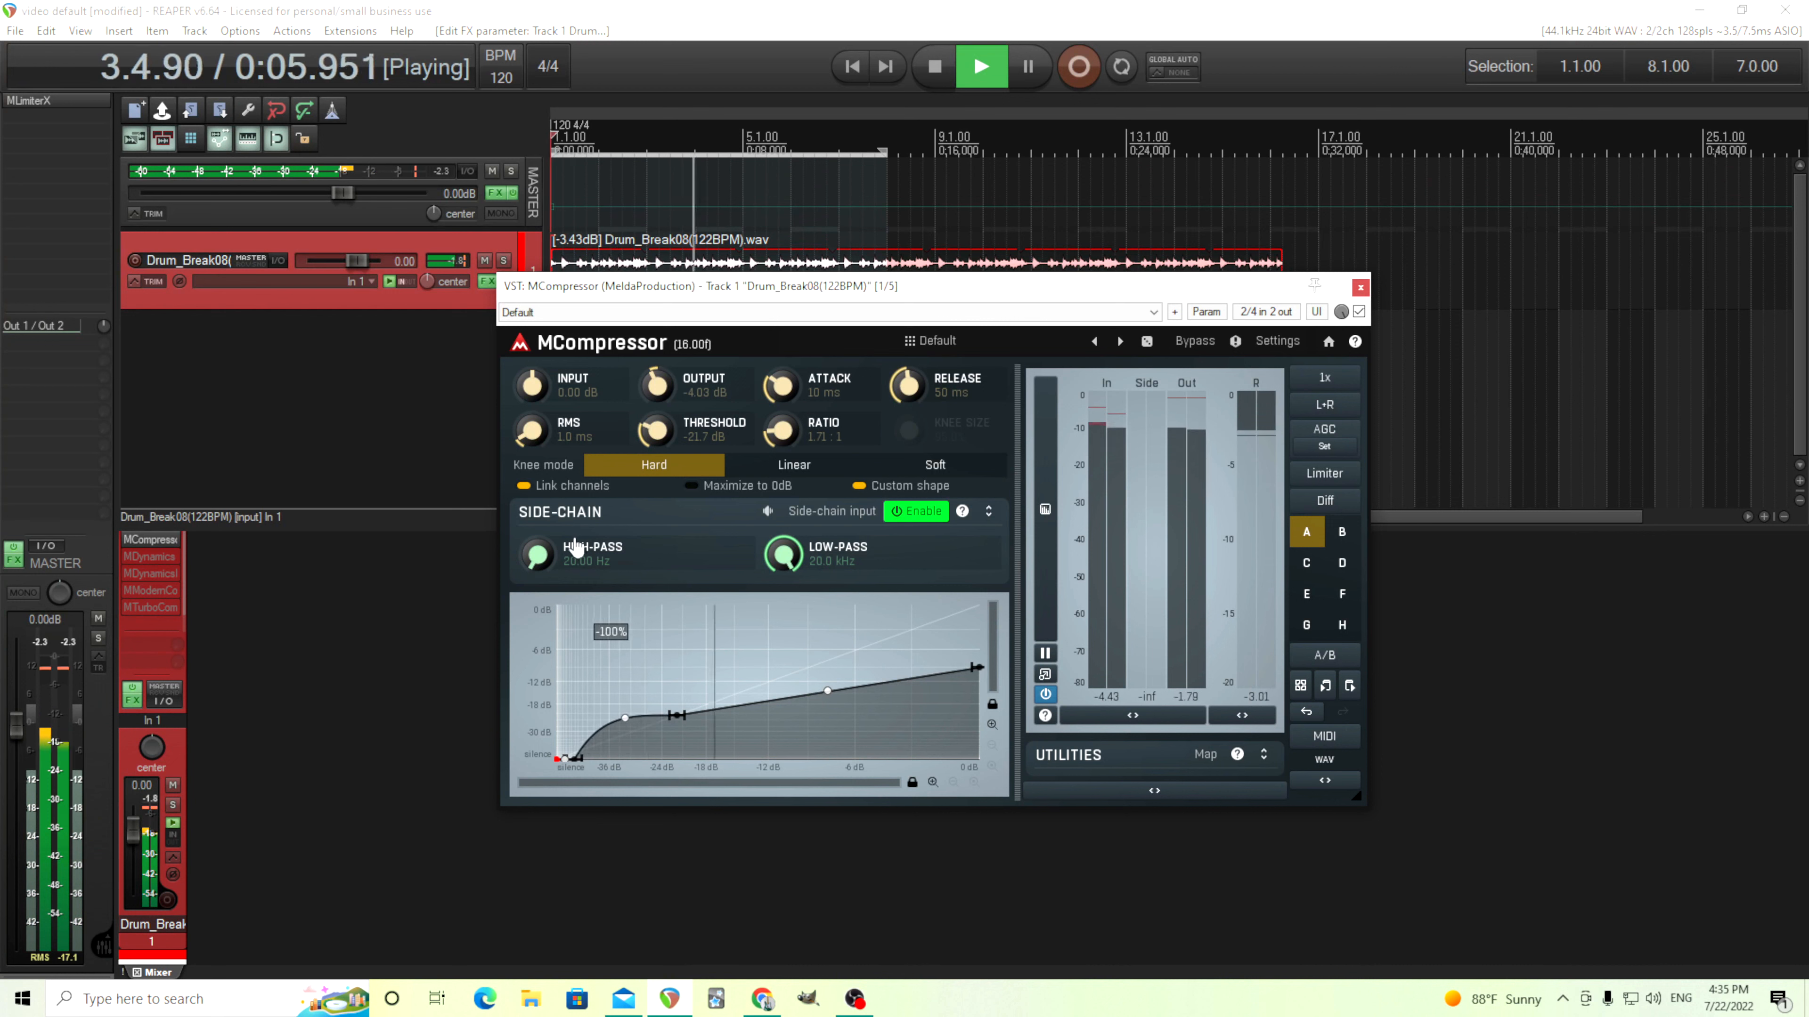
# - Apply Mode 3 curvature to the custom shape, lower the output to -5.57 dB, and stop playback
pyautogui.rightClick(638, 732)
pyautogui.click(849, 768)
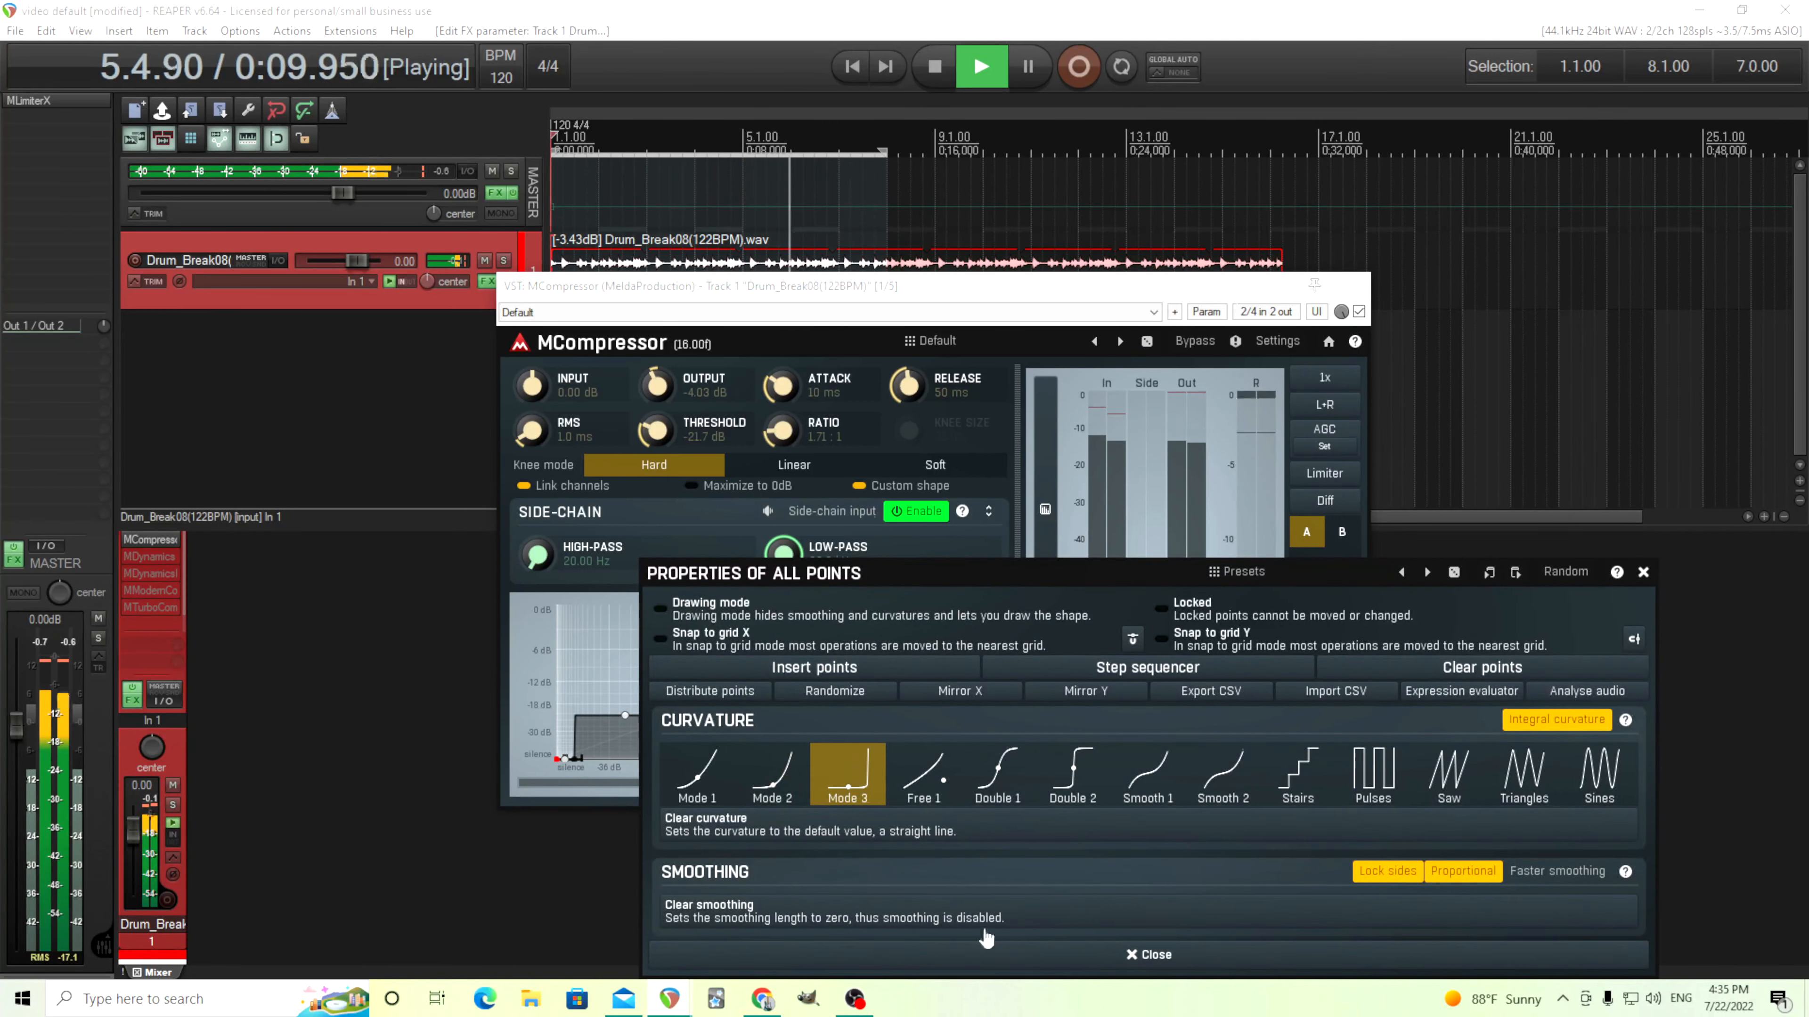
pyautogui.click(1009, 955)
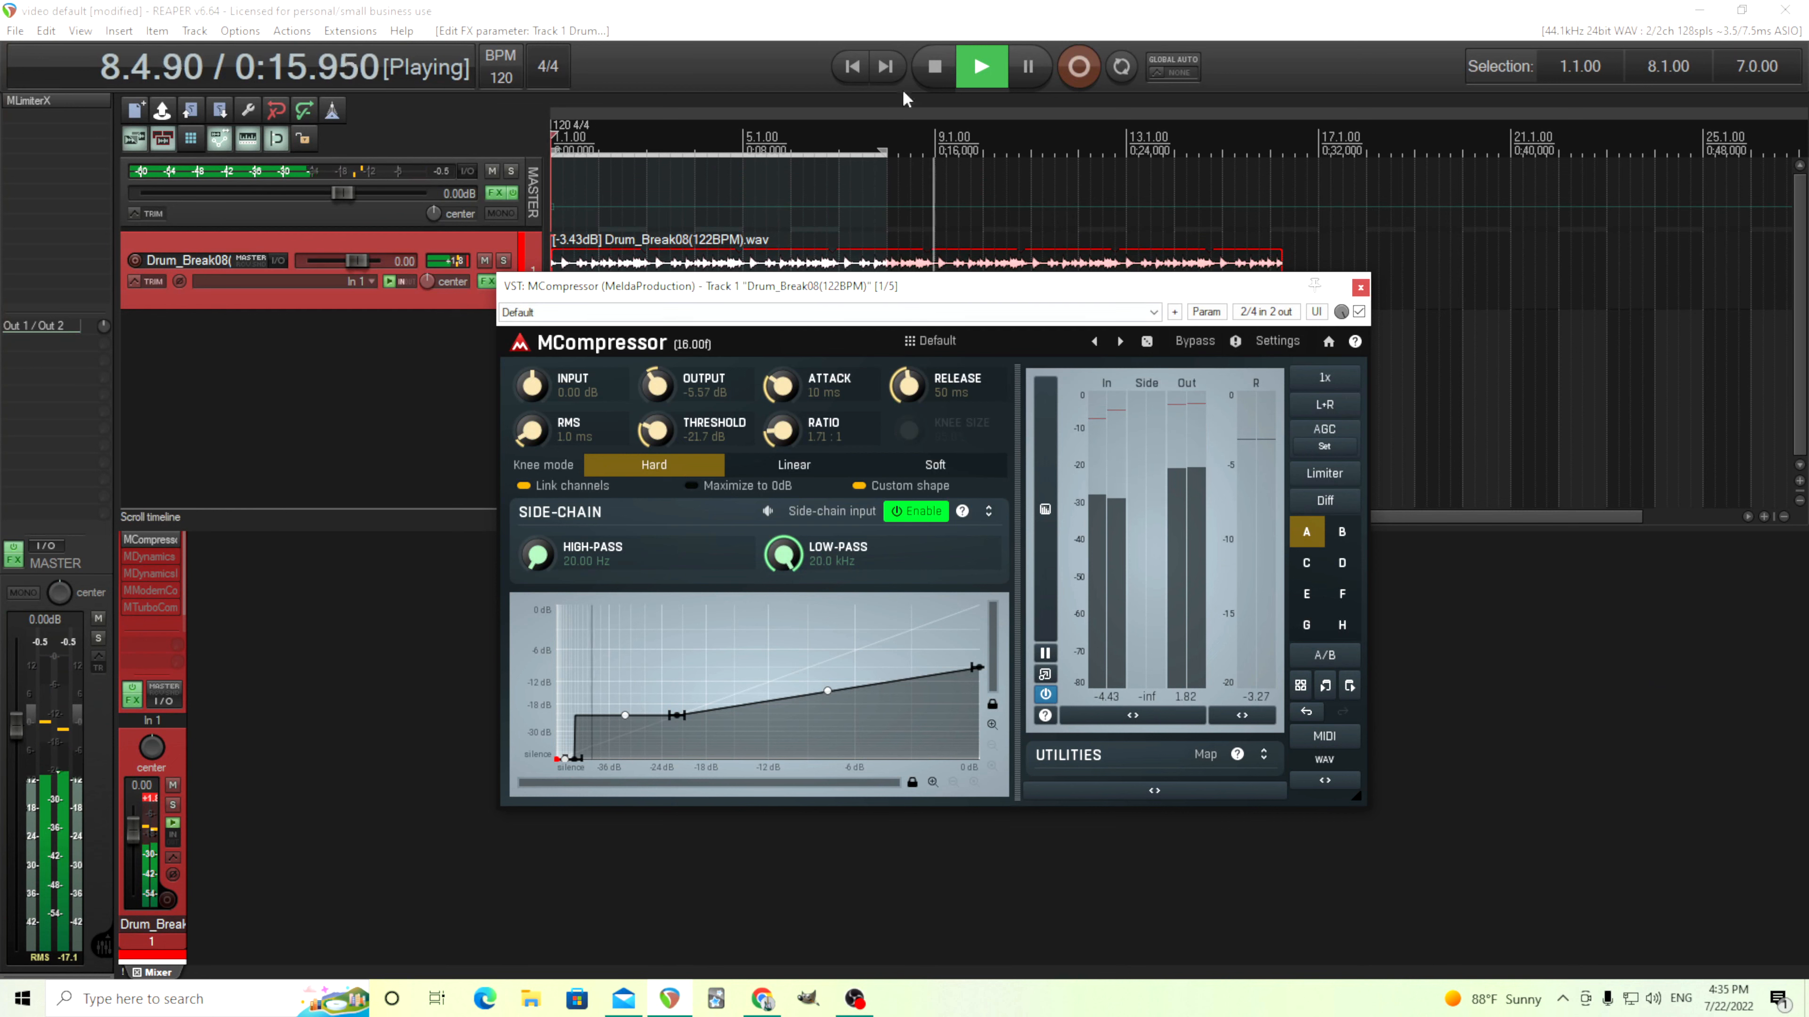
pyautogui.click(932, 71)
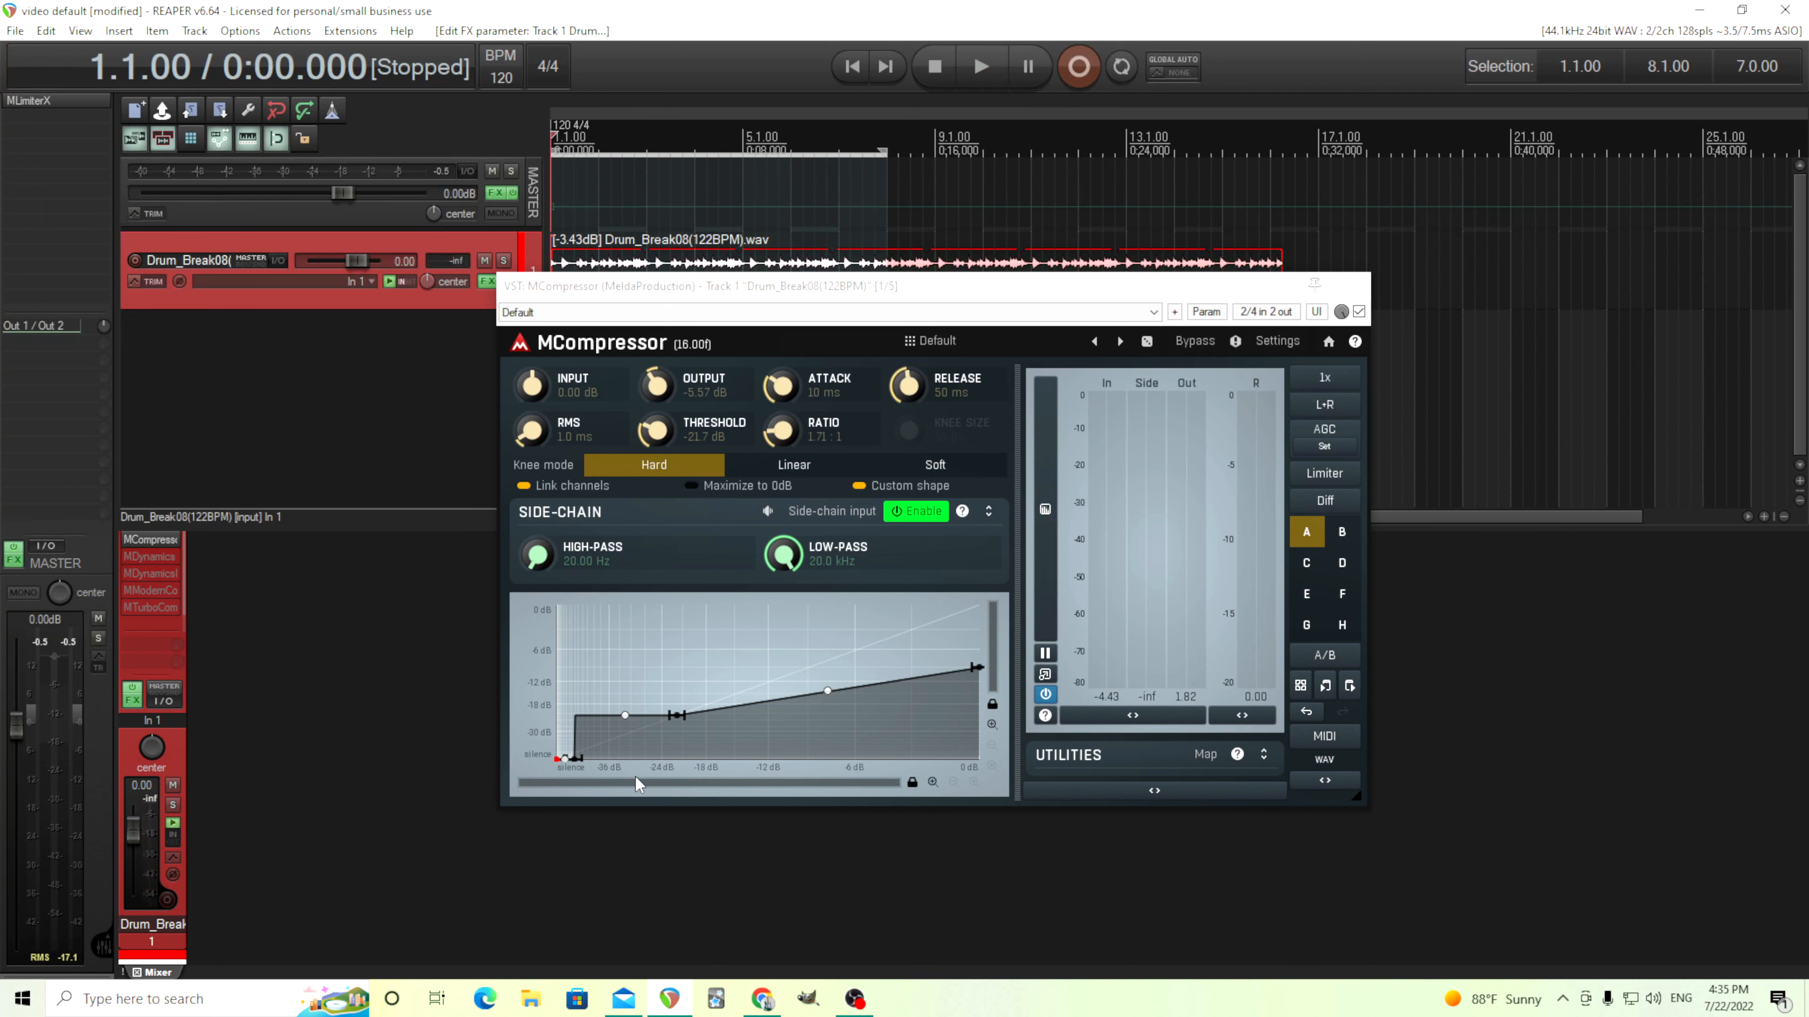
# - Add four points alternating high and low to the upper half of the custom curve, forming a zigzag
pyautogui.click(624, 719)
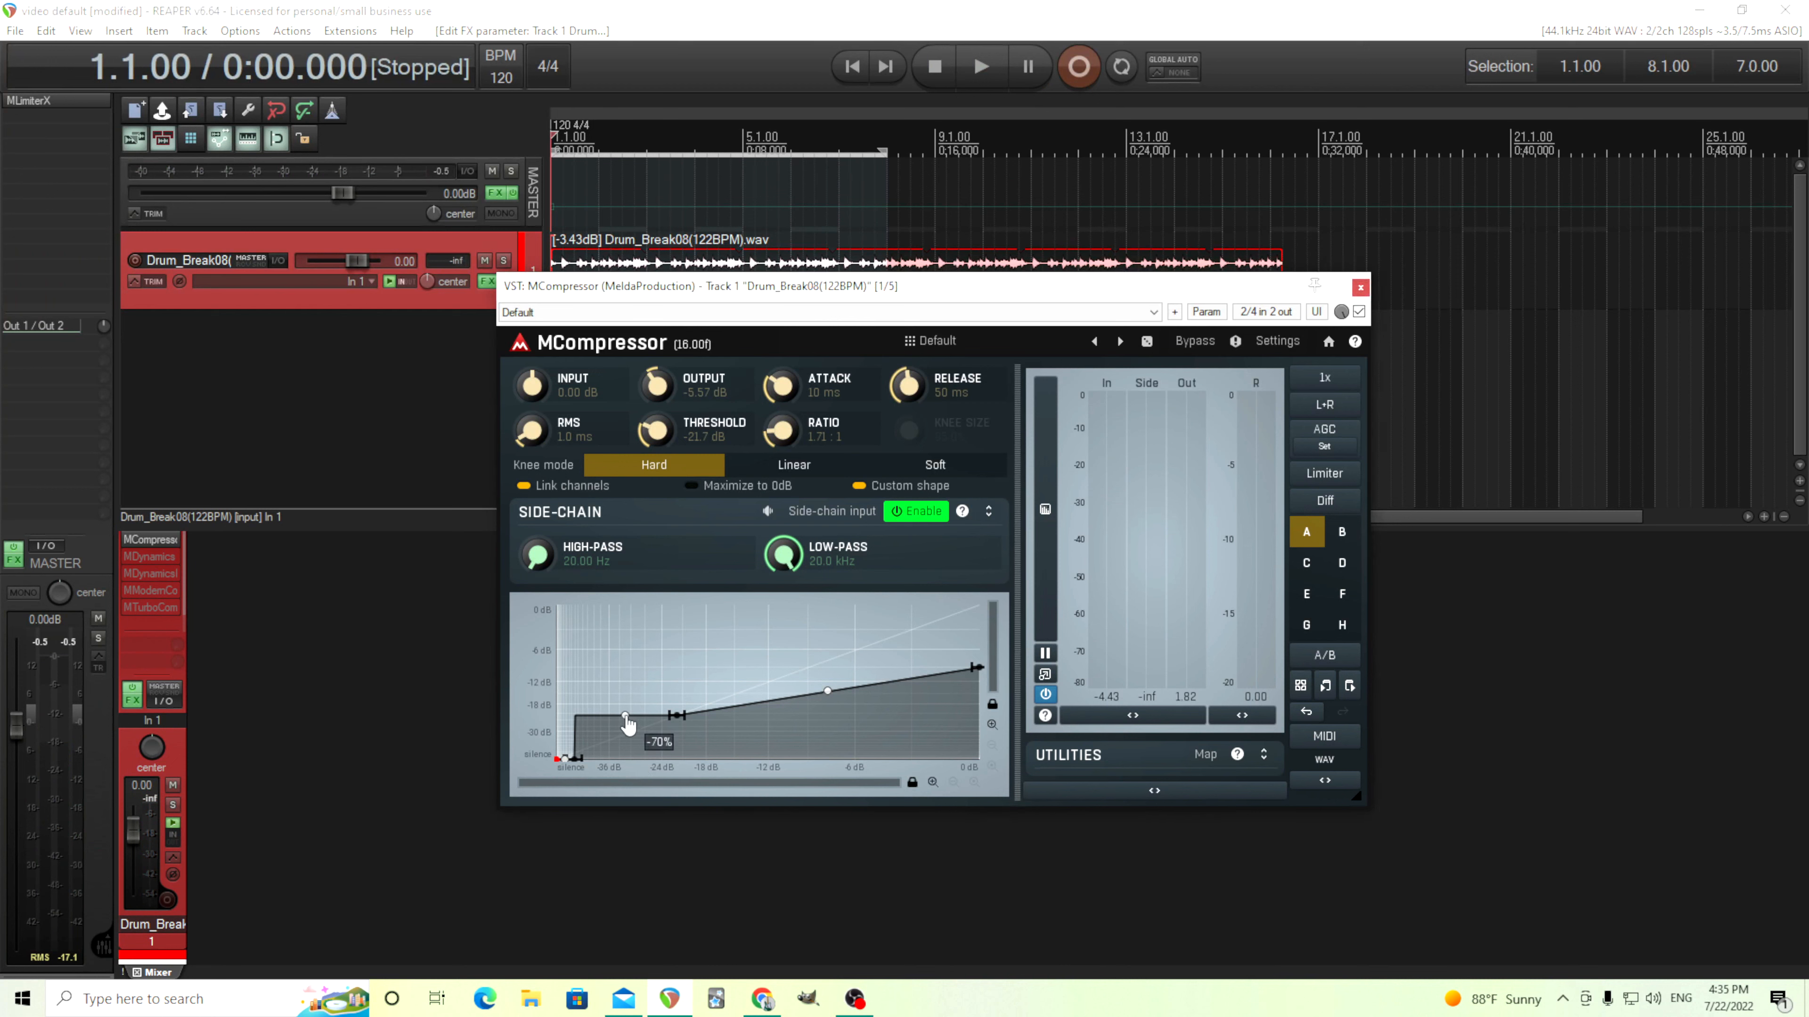
pyautogui.doubleClick(786, 672)
pyautogui.doubleClick(810, 731)
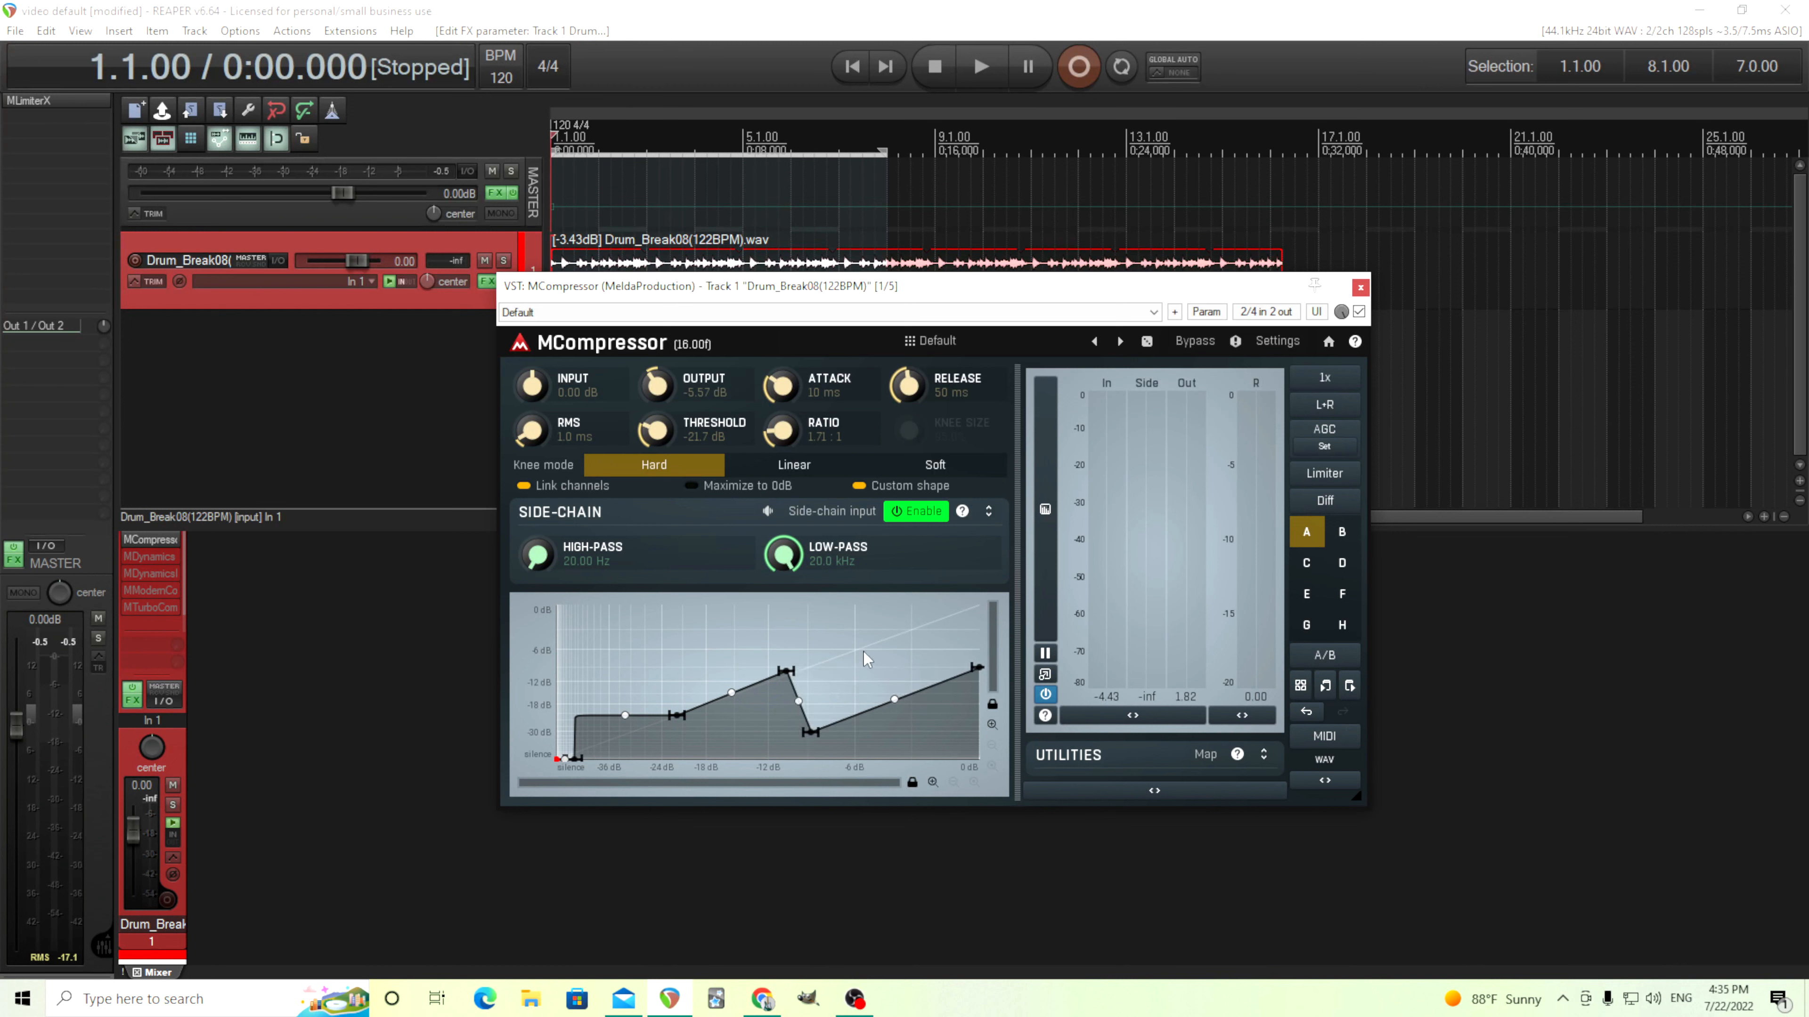
pyautogui.doubleClick(864, 652)
pyautogui.doubleClick(903, 725)
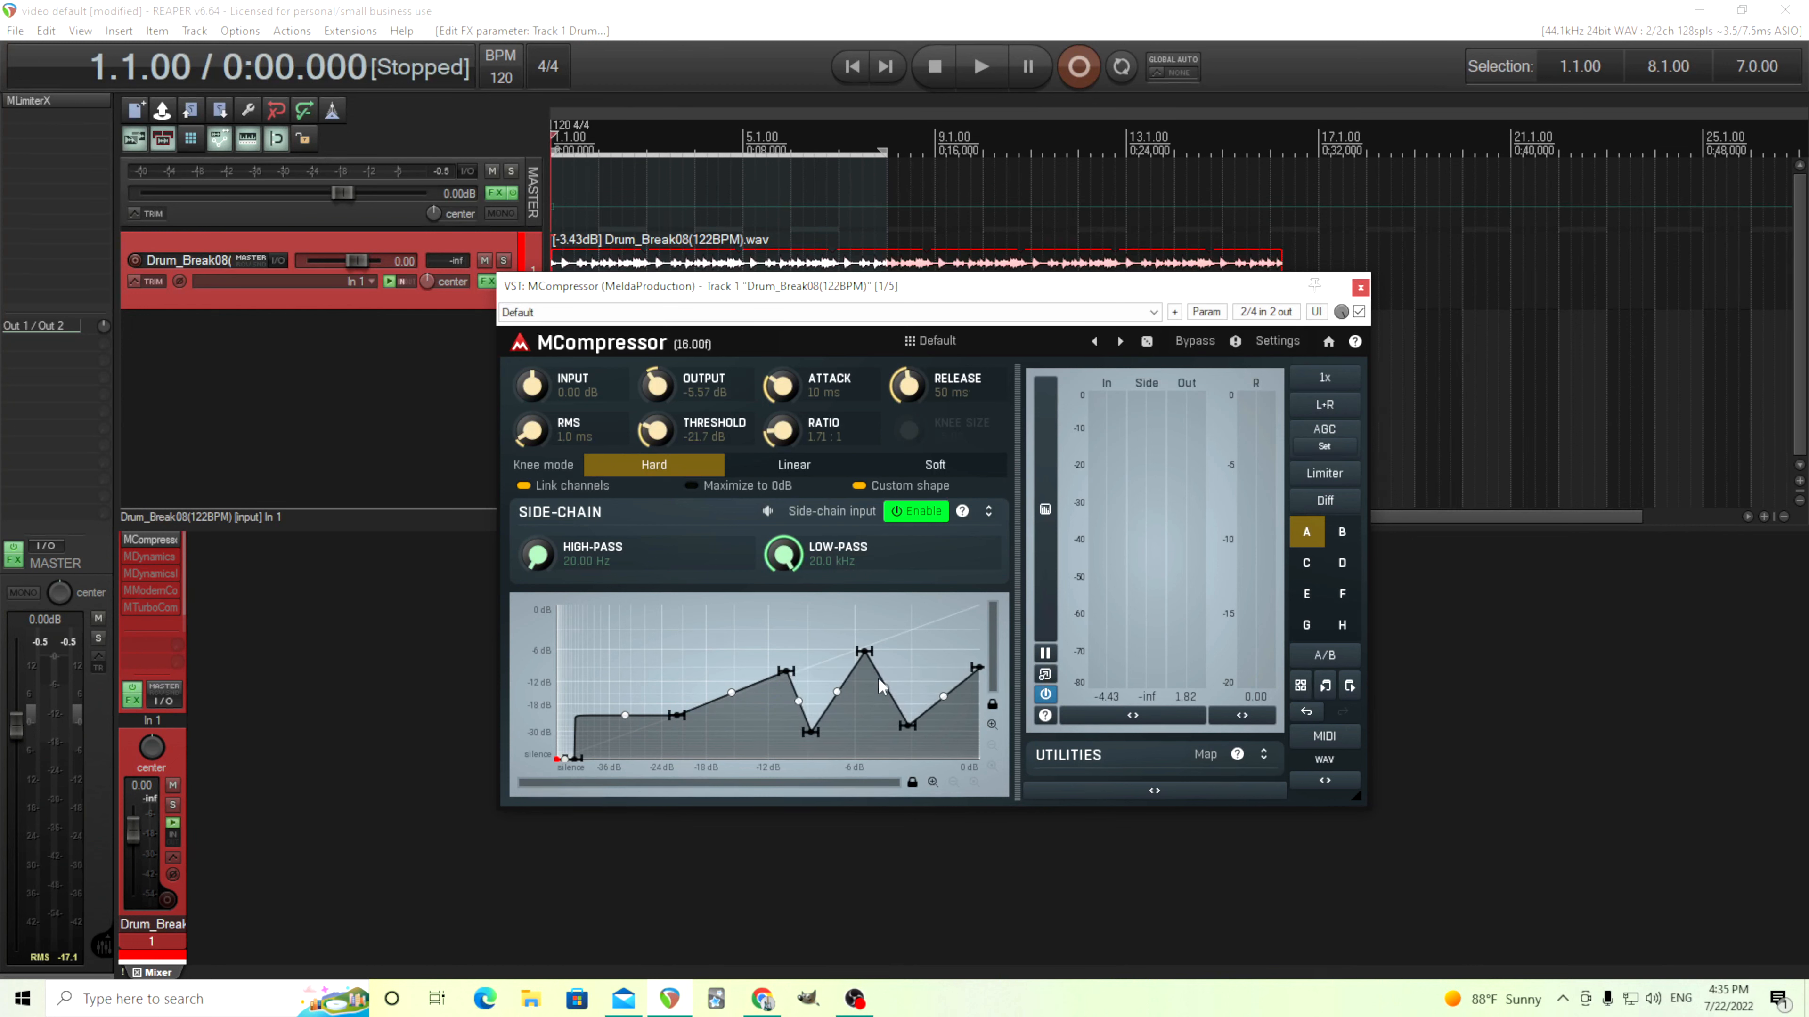
# - Close and bypass MCompressor, and enable and open MDynamics on the drum track
pyautogui.click(1360, 288)
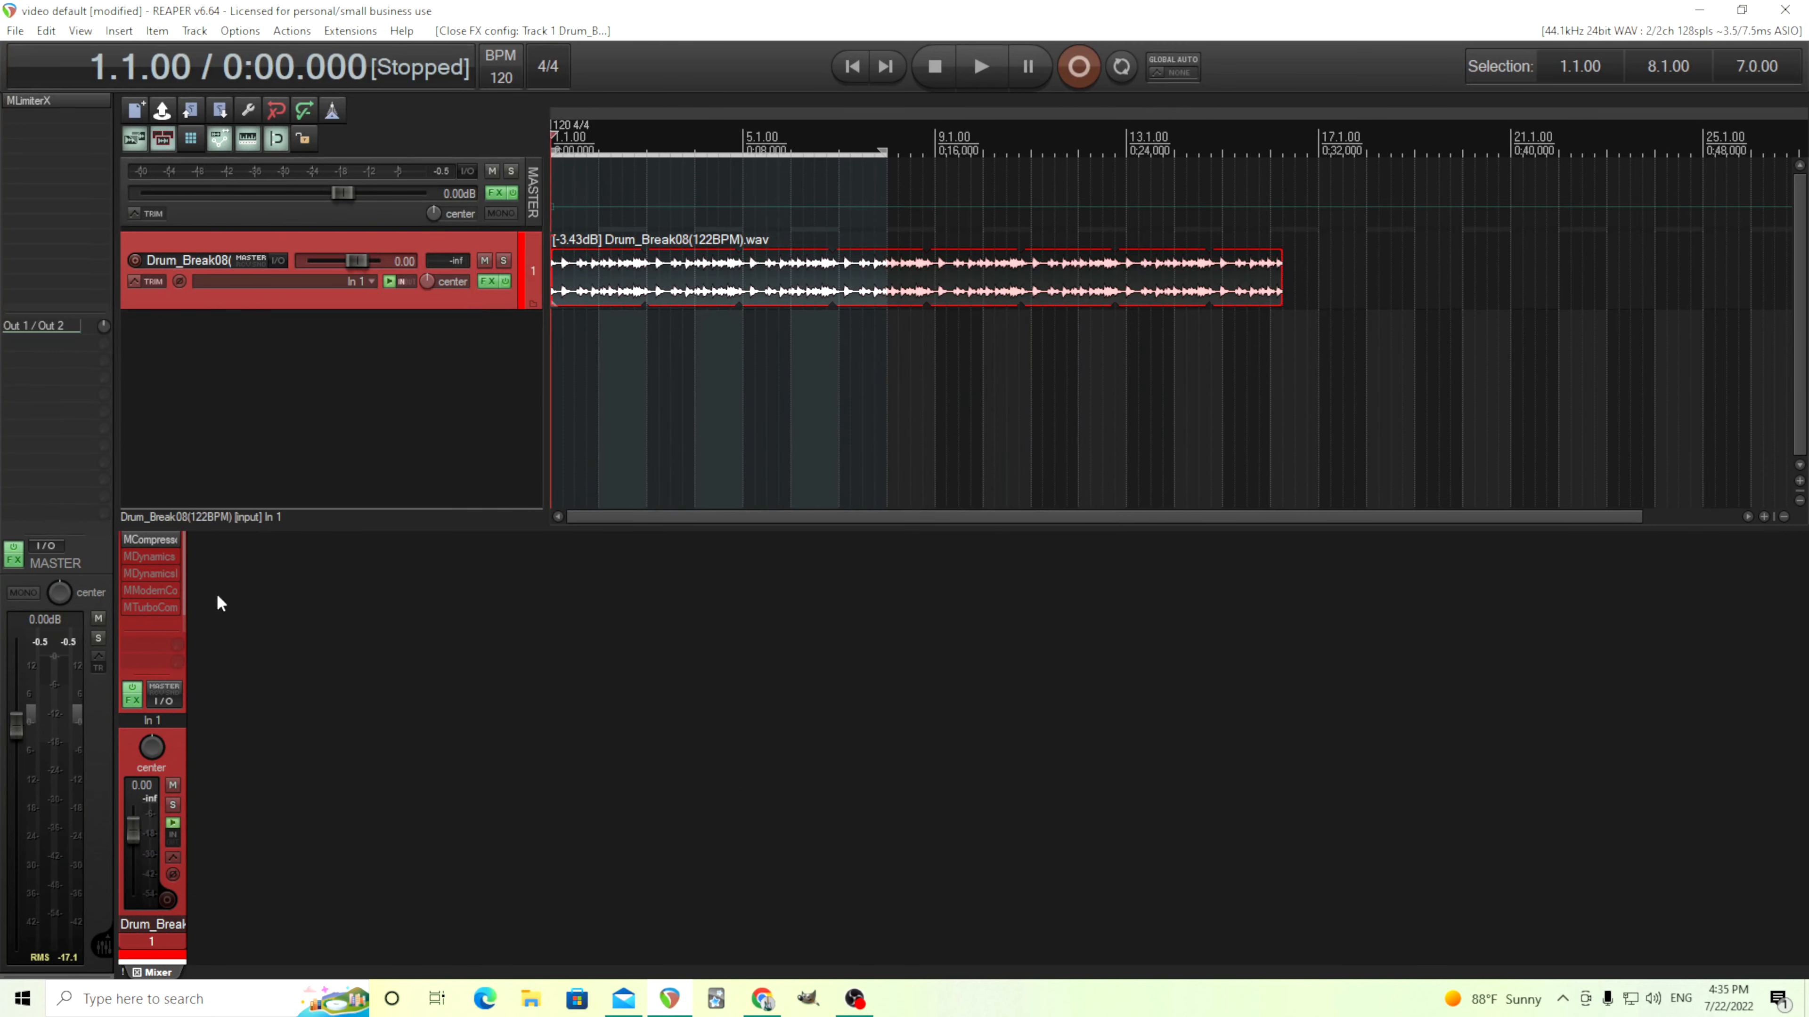
pyautogui.keyDown('shift'); pyautogui.click(150, 539); pyautogui.keyUp('shift')
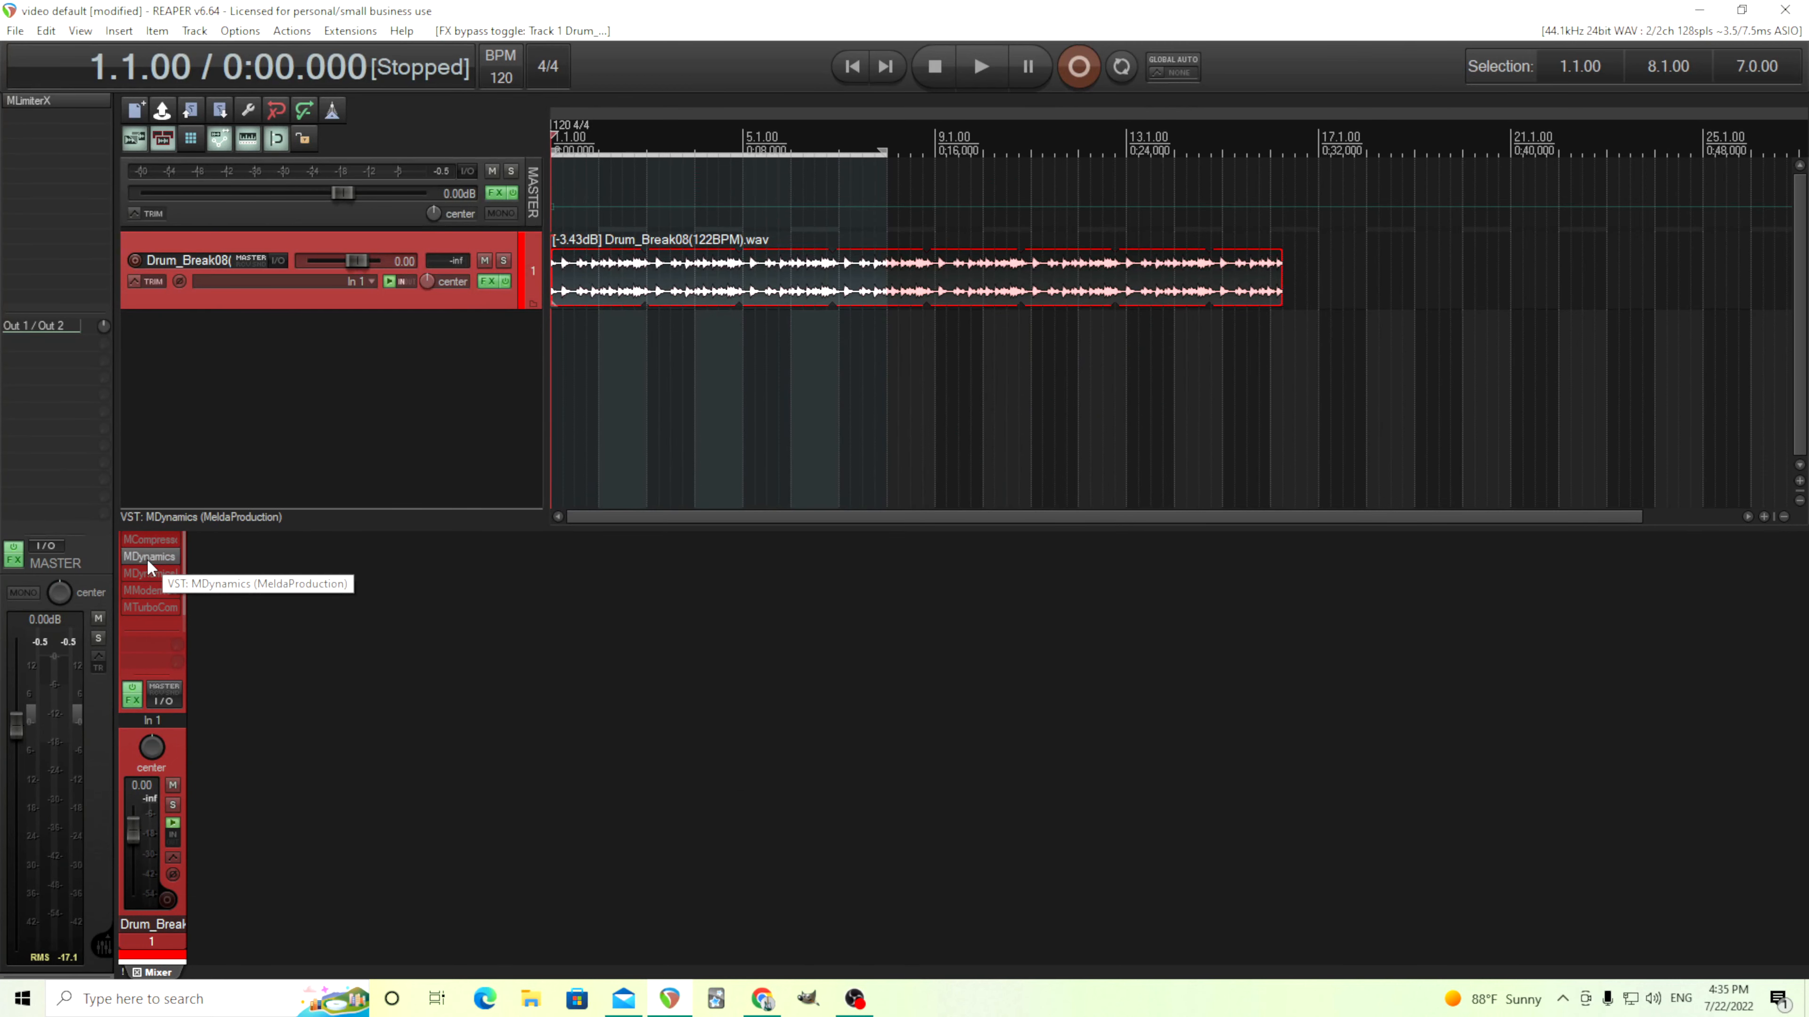
pyautogui.click(148, 557)
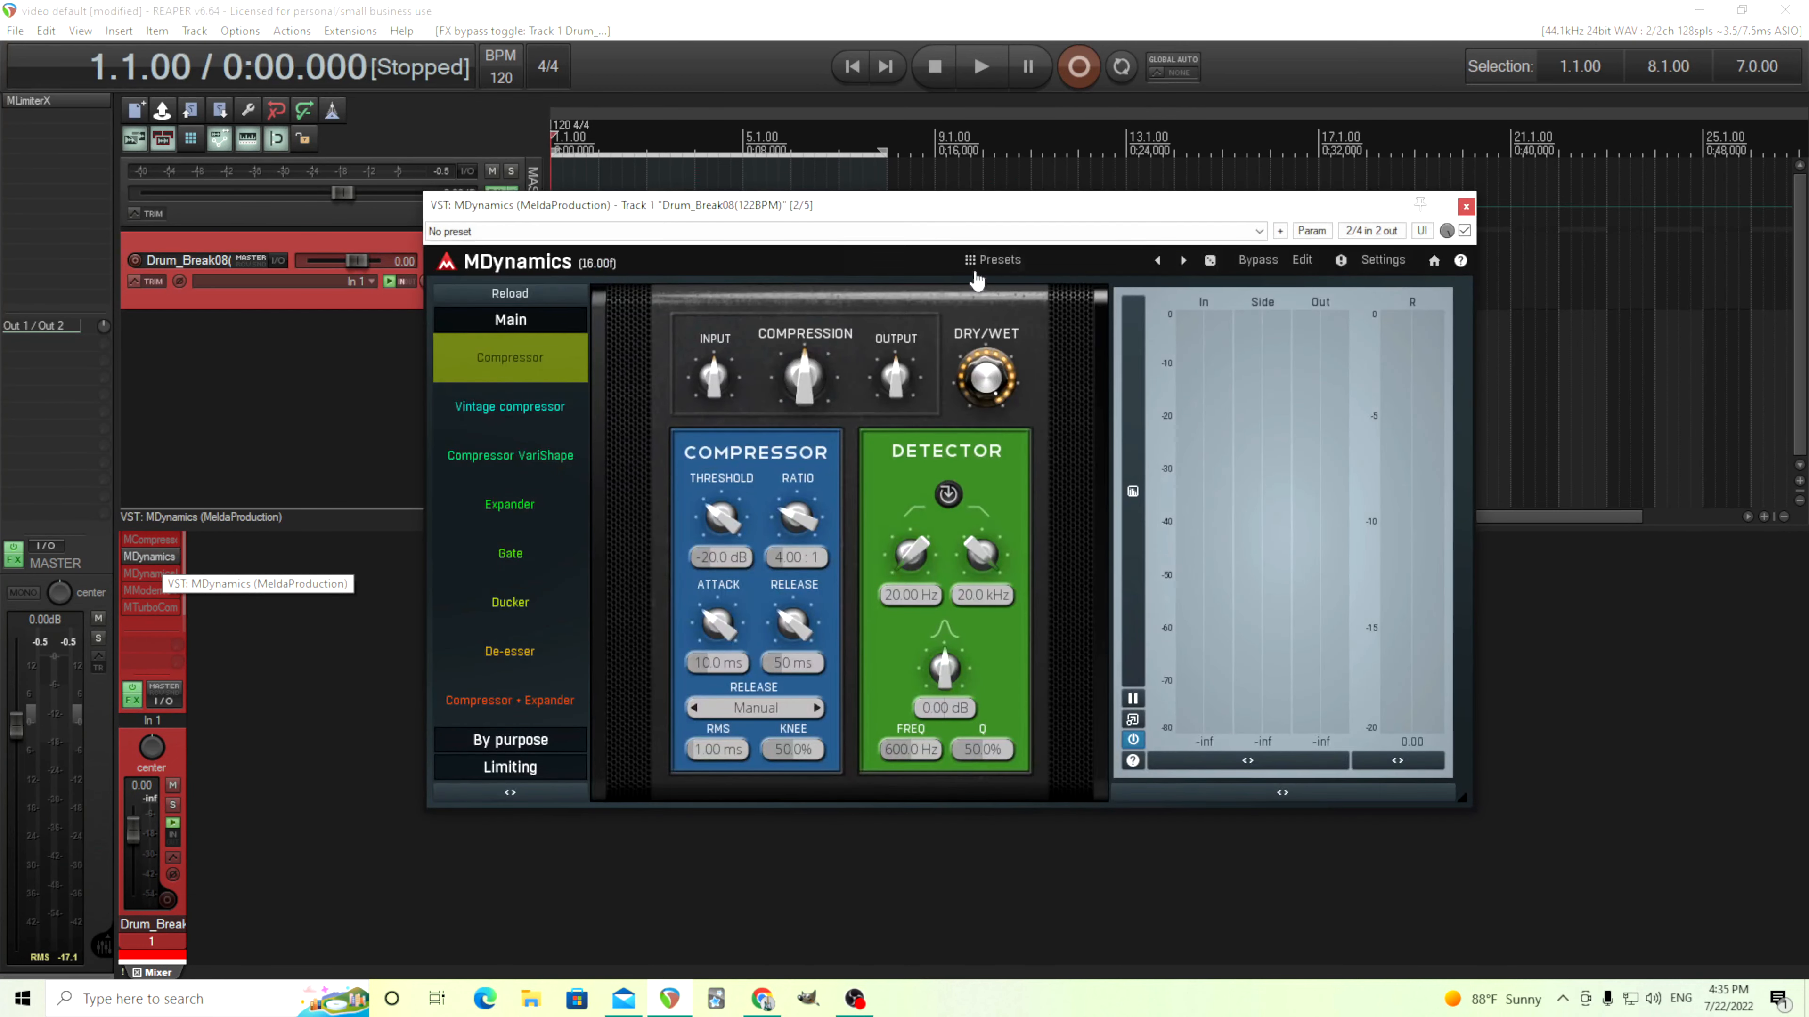
pyautogui.moveTo(914, 219); pyautogui.dragTo(947, 268)
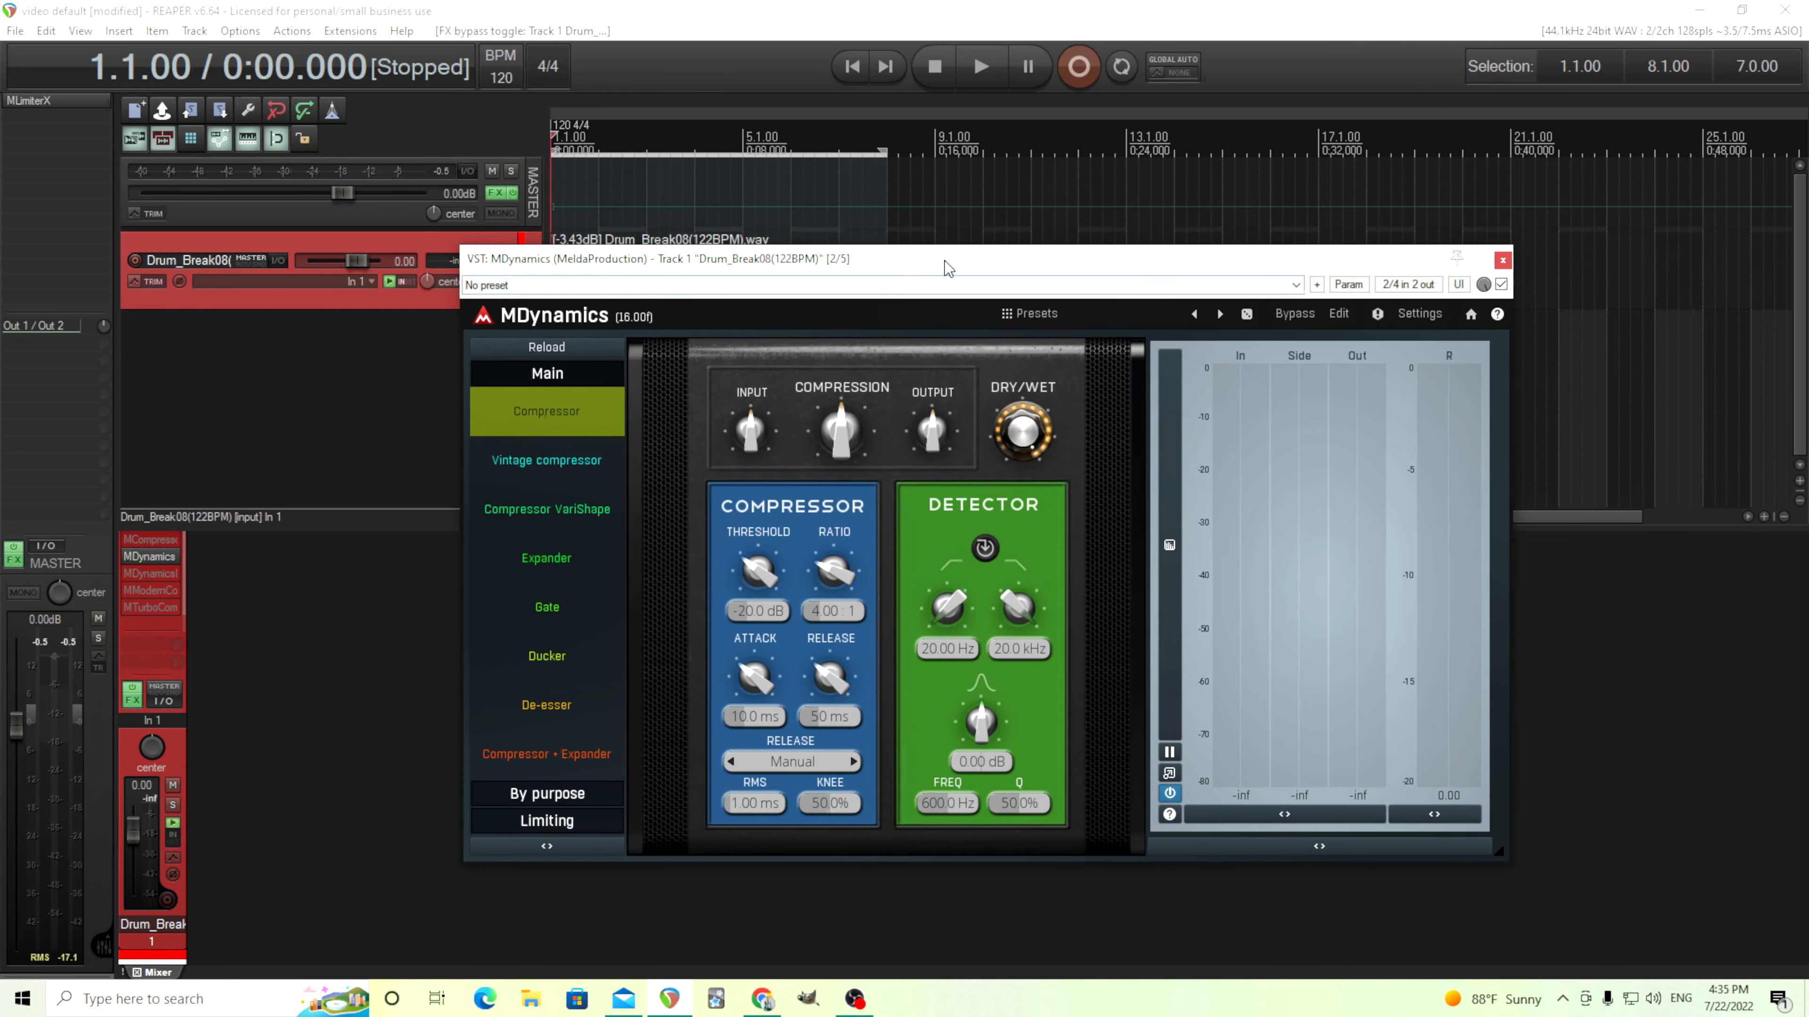
# - Look through the Main devices, including Vintage compressor, Compressor VariShape, Expander, Gate, Ducker and De-esser
pyautogui.click(597, 470)
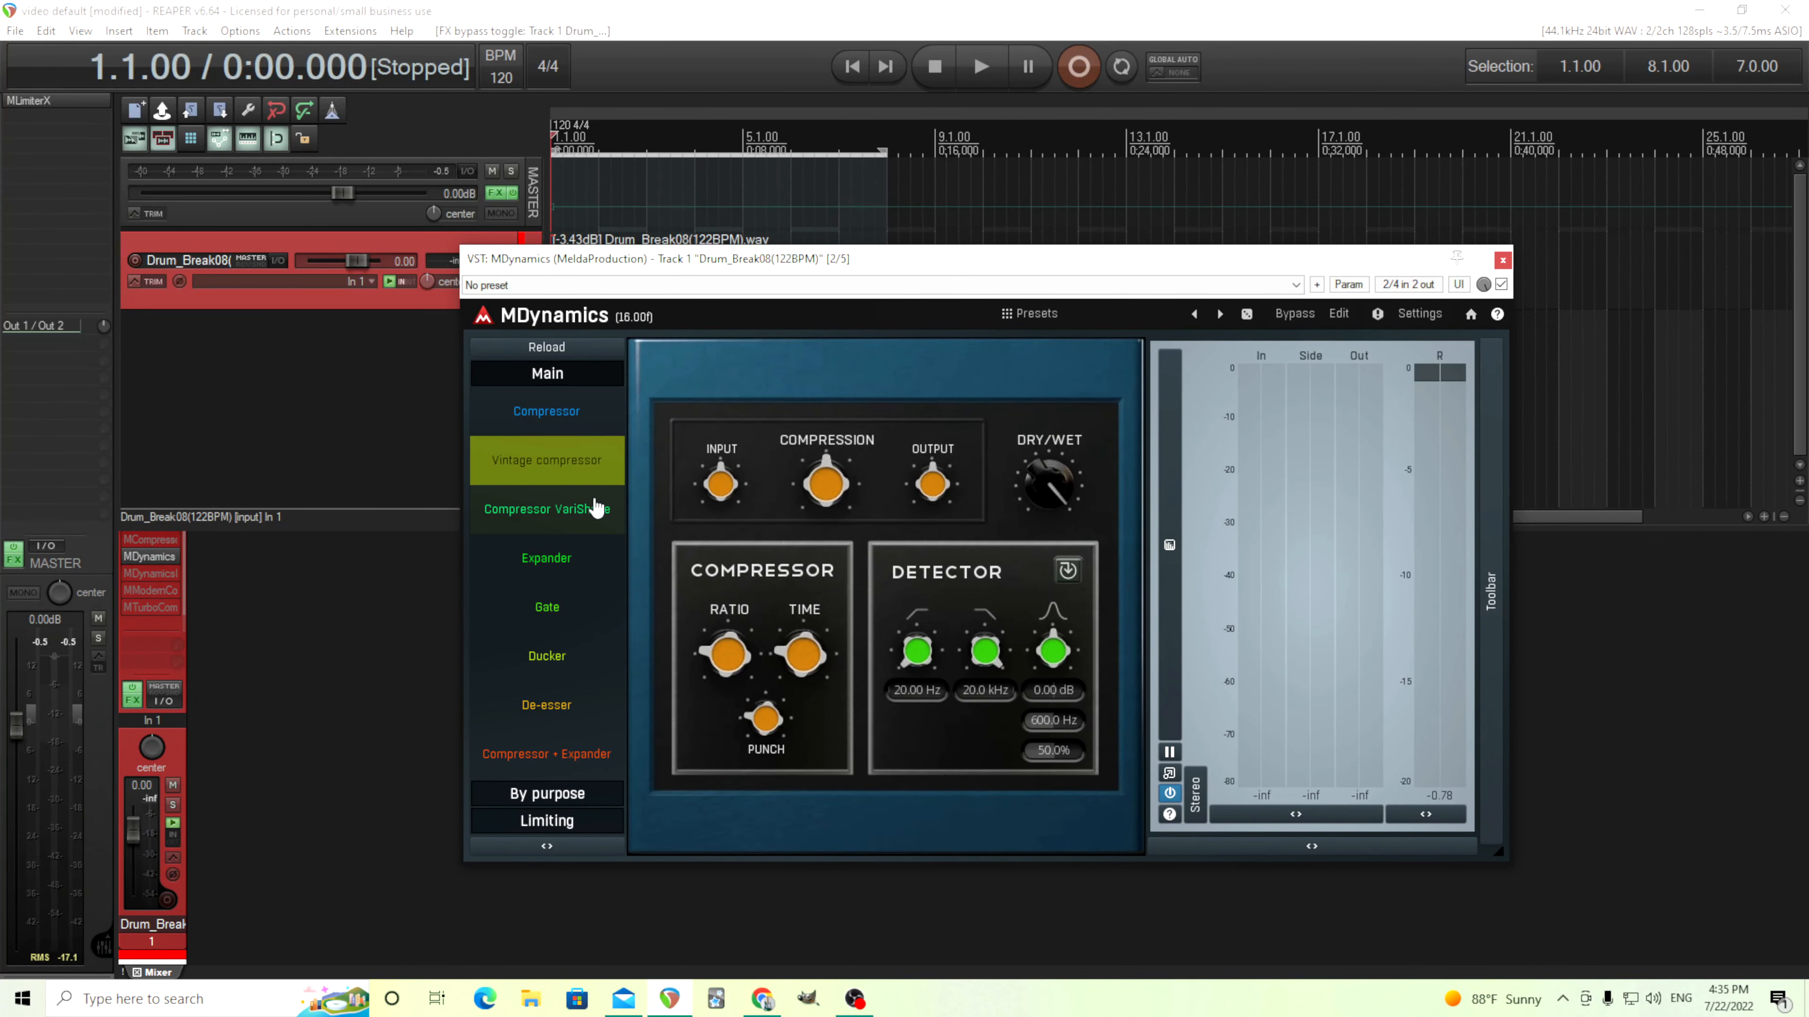
pyautogui.click(592, 508)
pyautogui.click(589, 558)
pyautogui.click(586, 607)
pyautogui.click(582, 645)
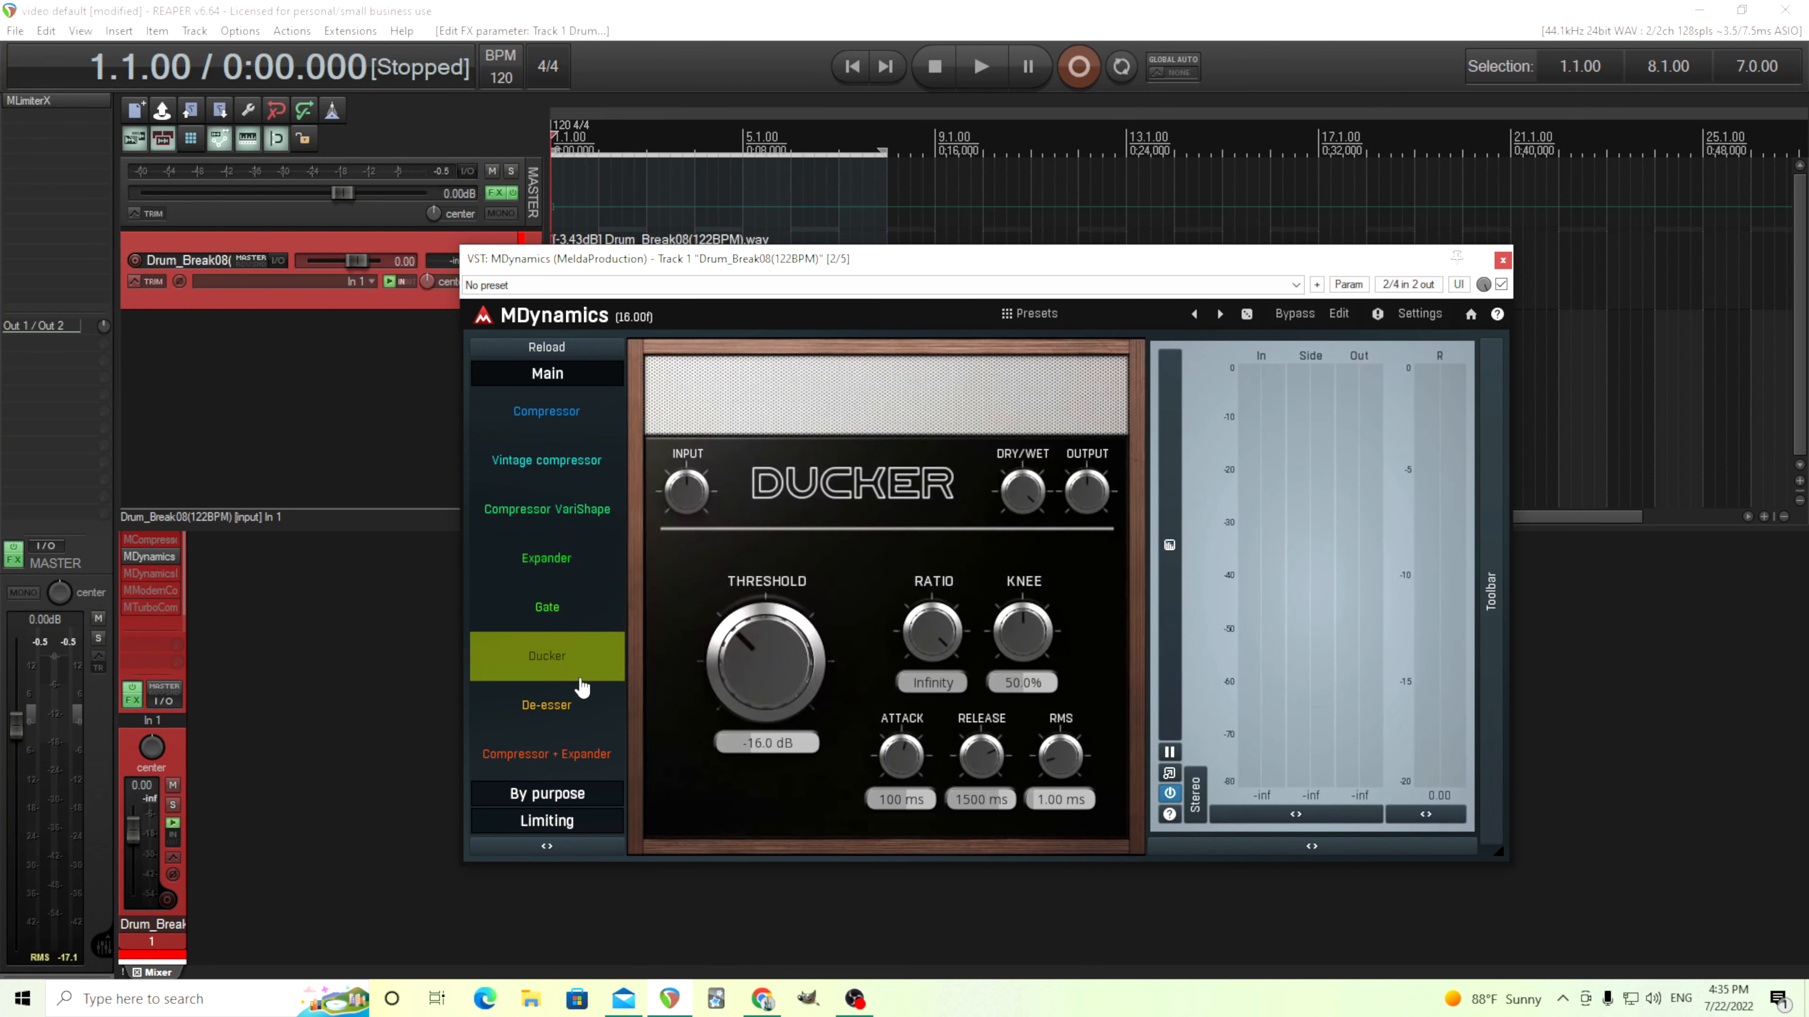
pyautogui.click(583, 702)
pyautogui.click(574, 417)
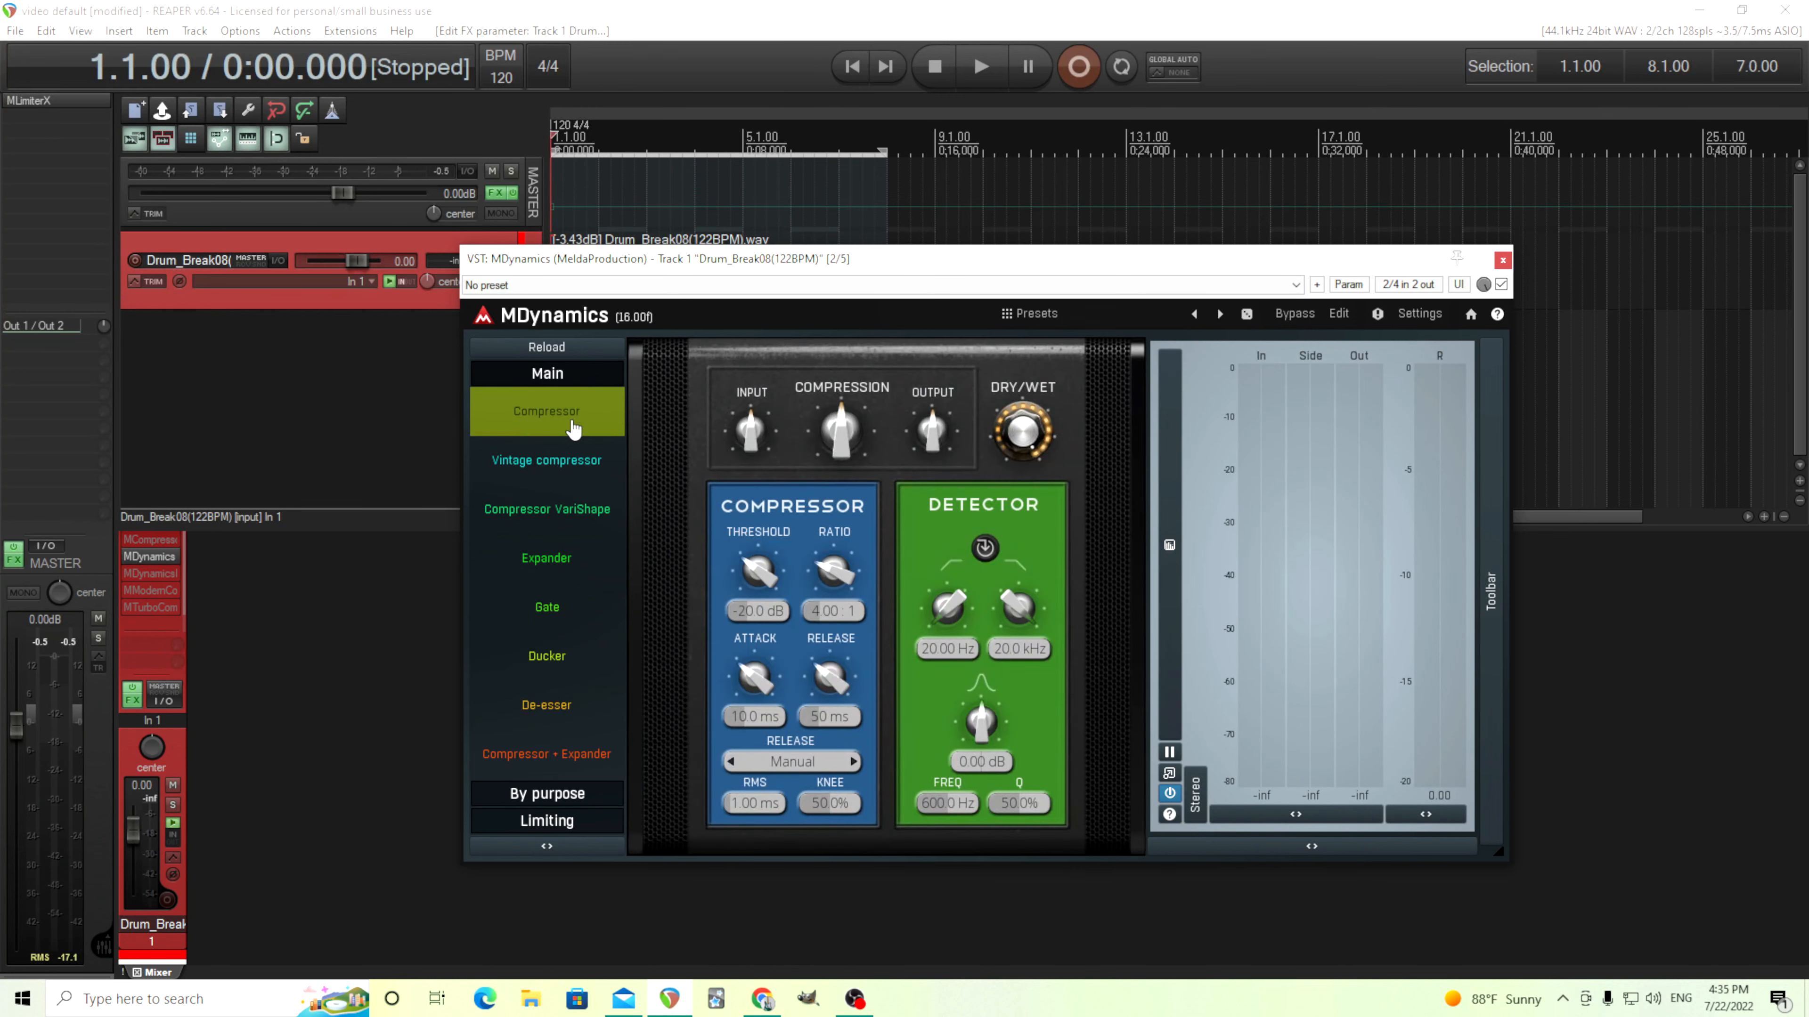
pyautogui.click(575, 463)
pyautogui.click(576, 515)
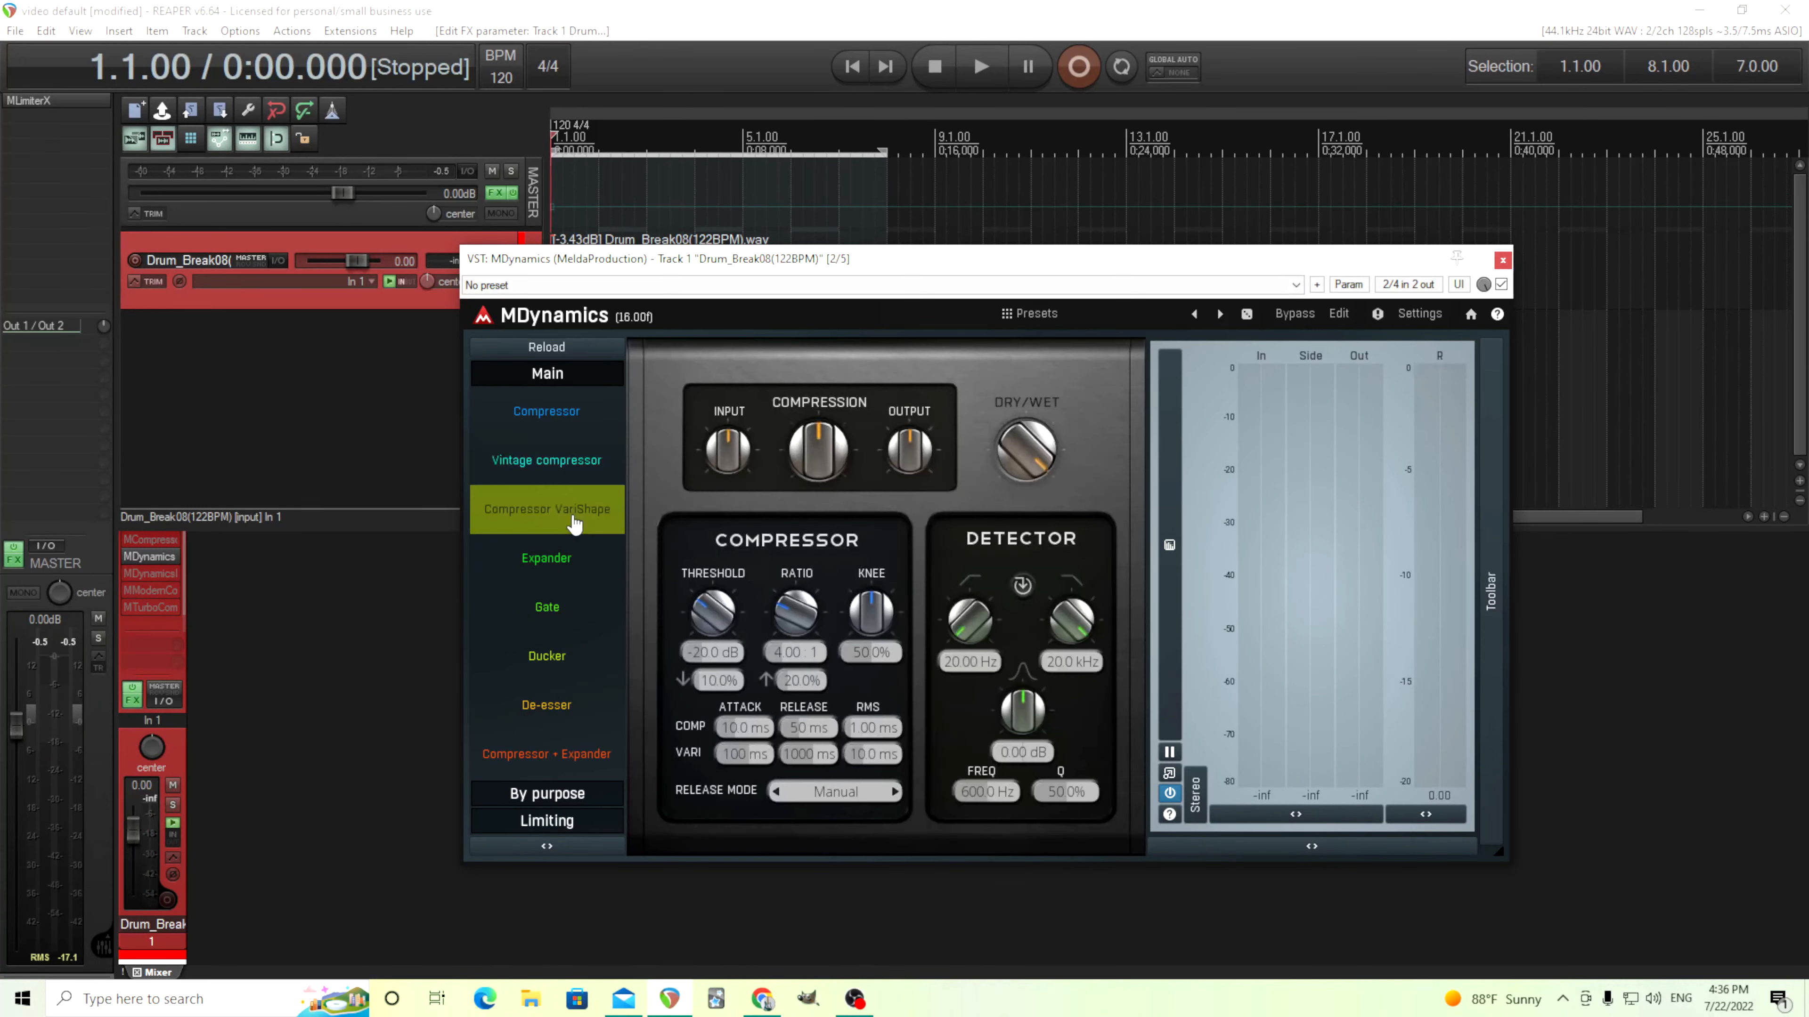
pyautogui.click(576, 581)
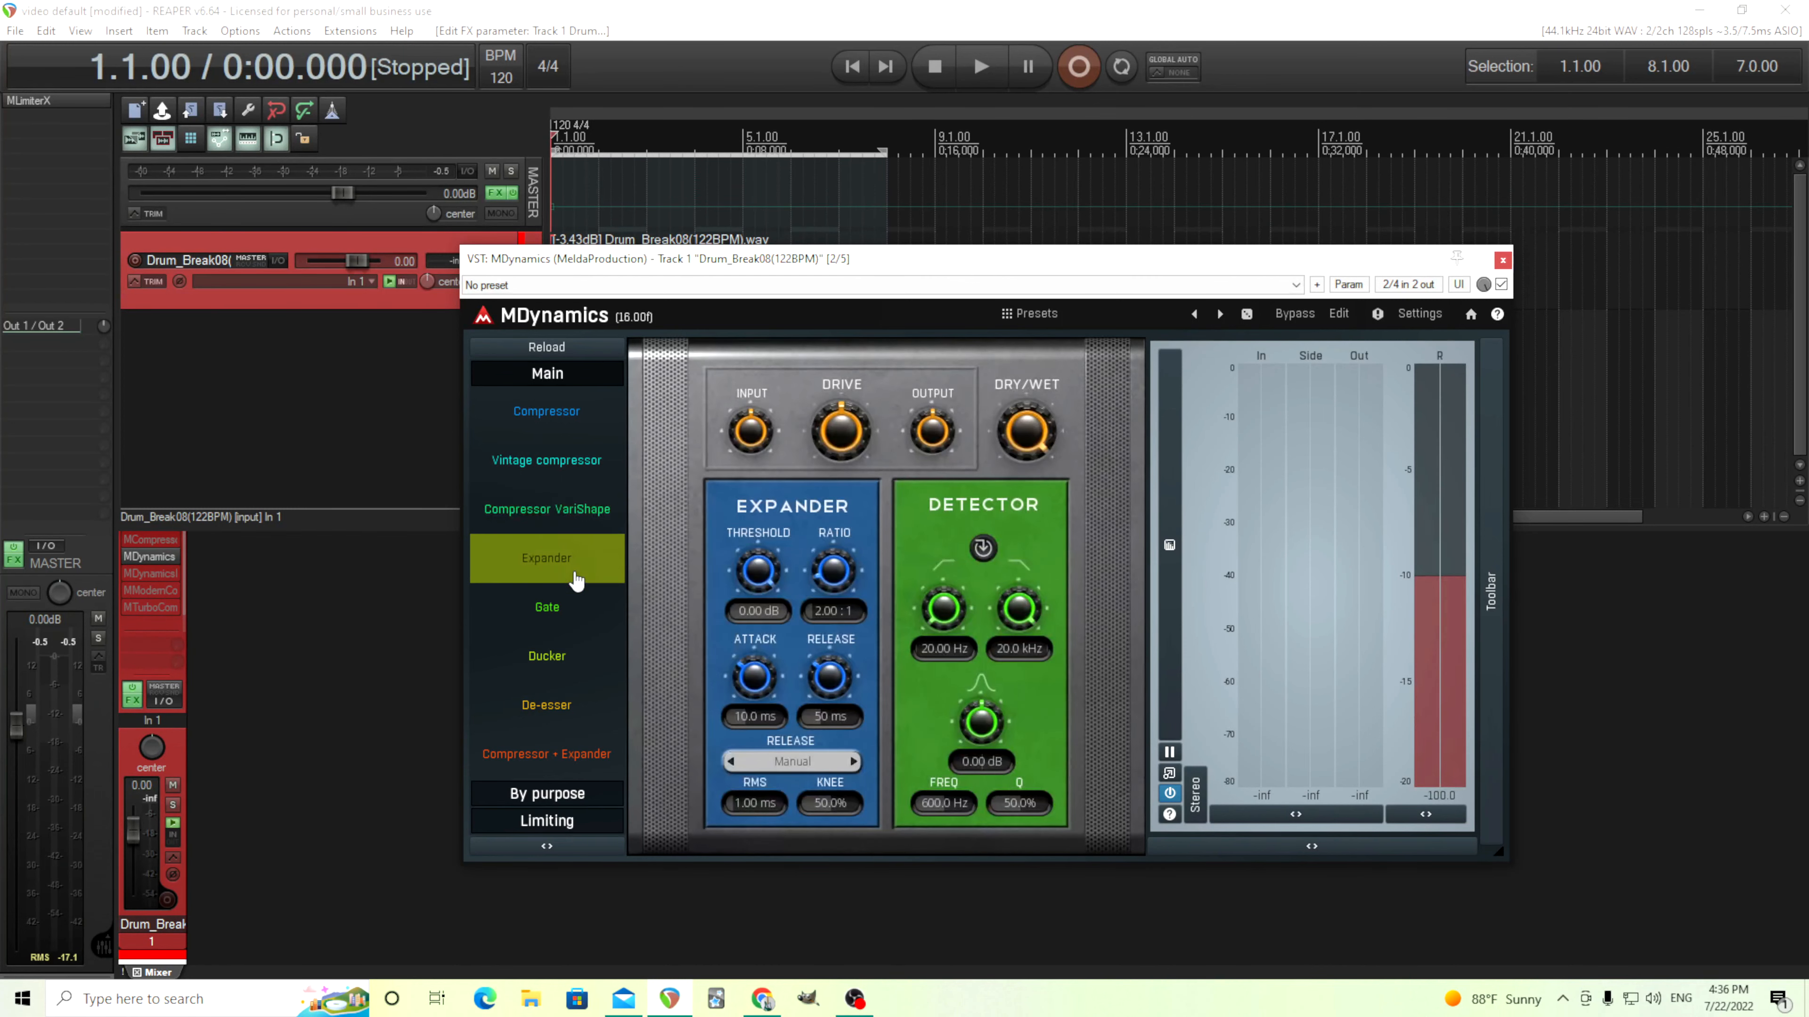
pyautogui.click(549, 626)
pyautogui.click(567, 663)
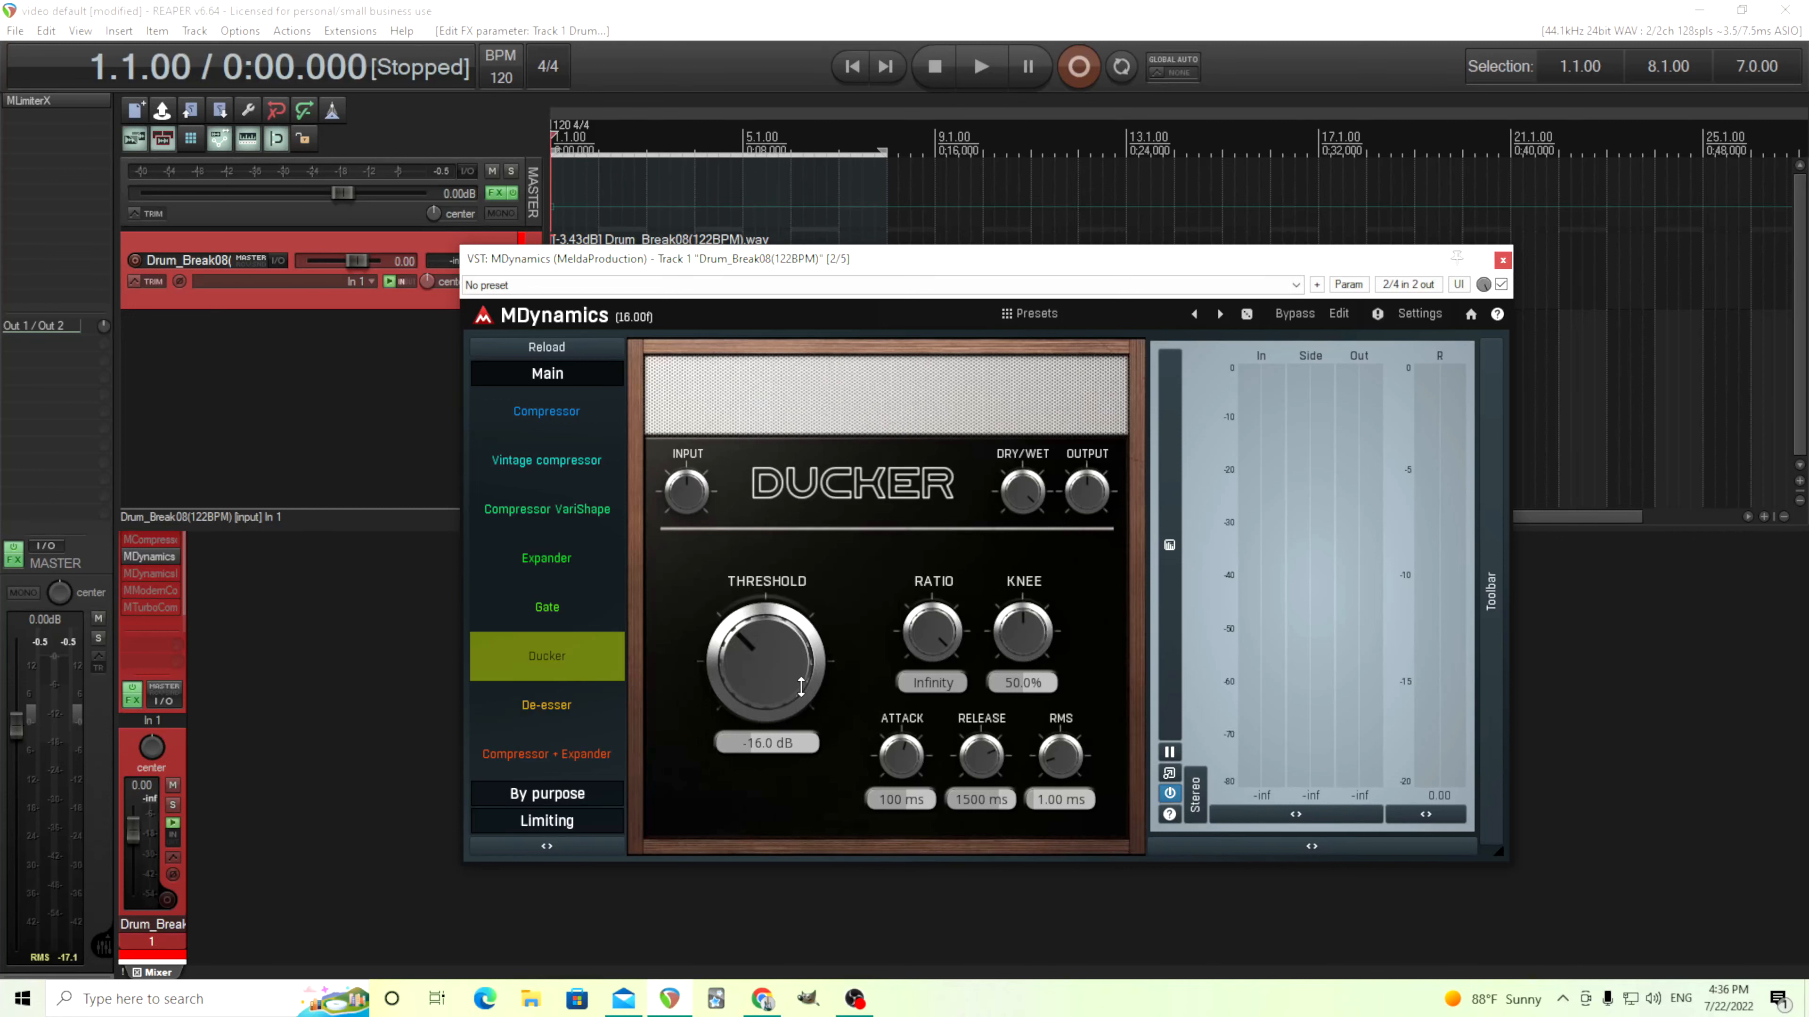
pyautogui.click(576, 728)
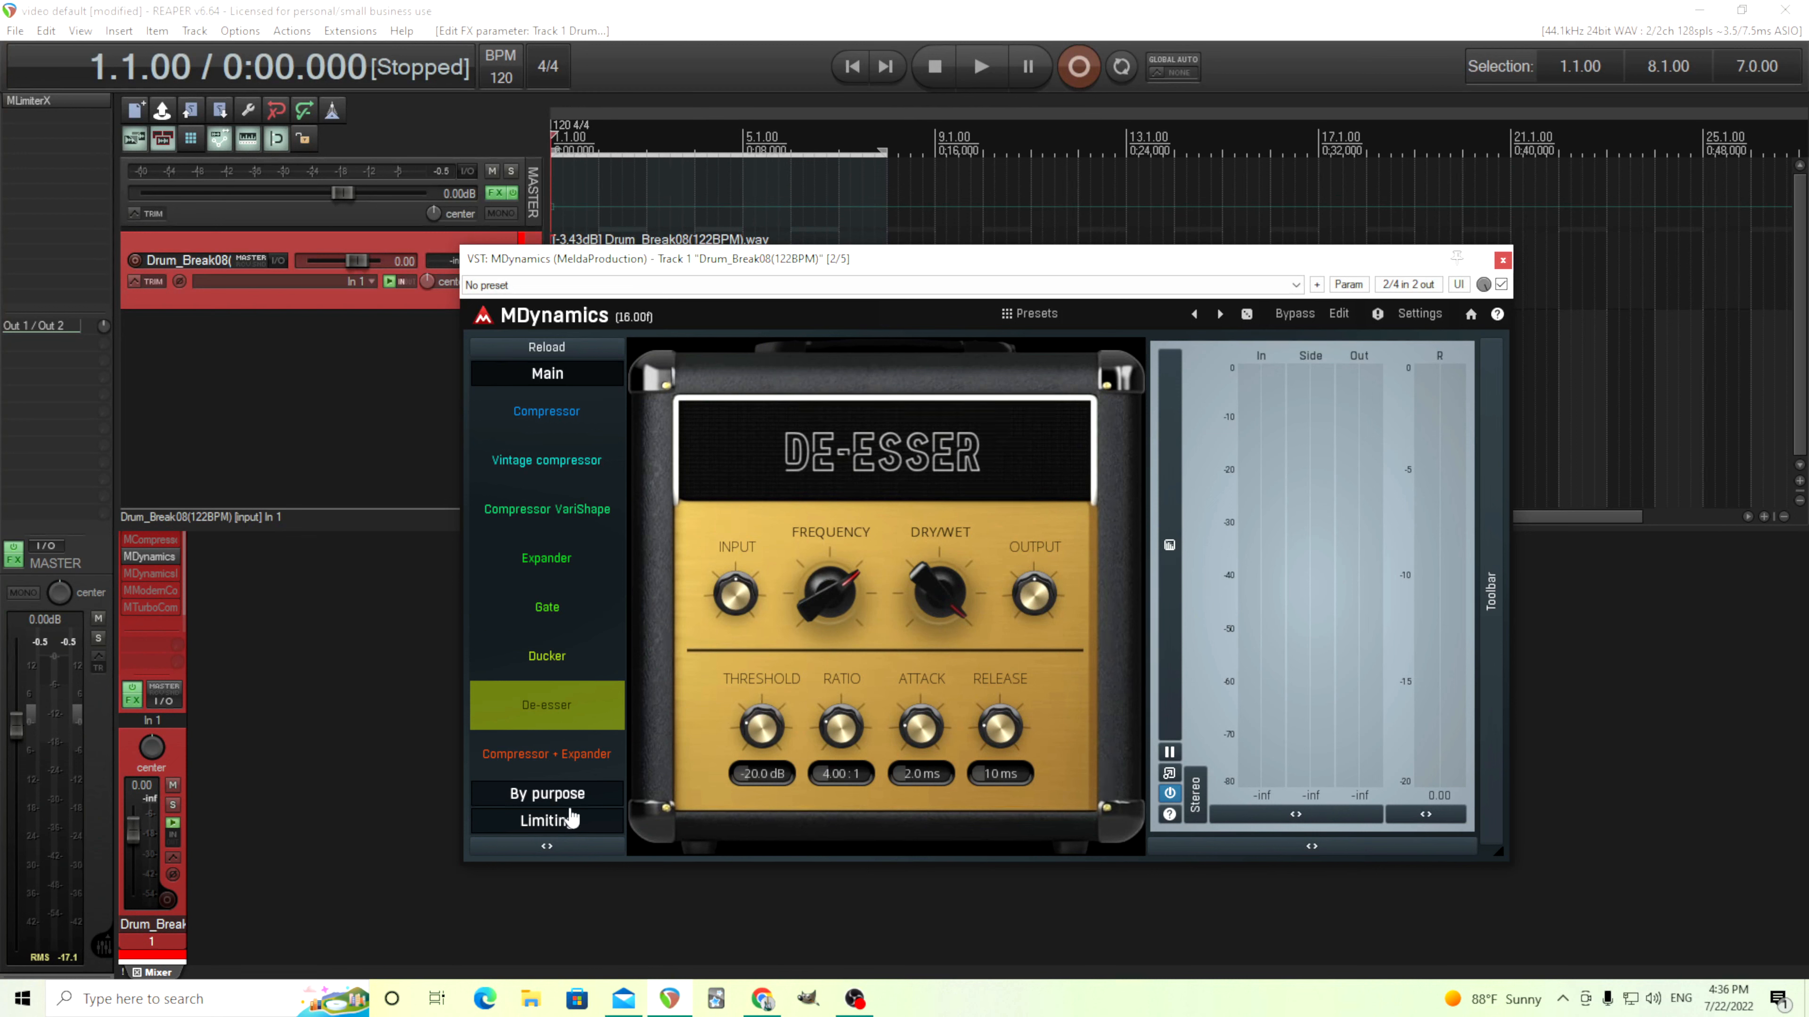
# - Look through the By purpose devices, including Mix glue 1, Mastering, Vocals, Drums and Bass
pyautogui.click(566, 795)
pyautogui.click(555, 472)
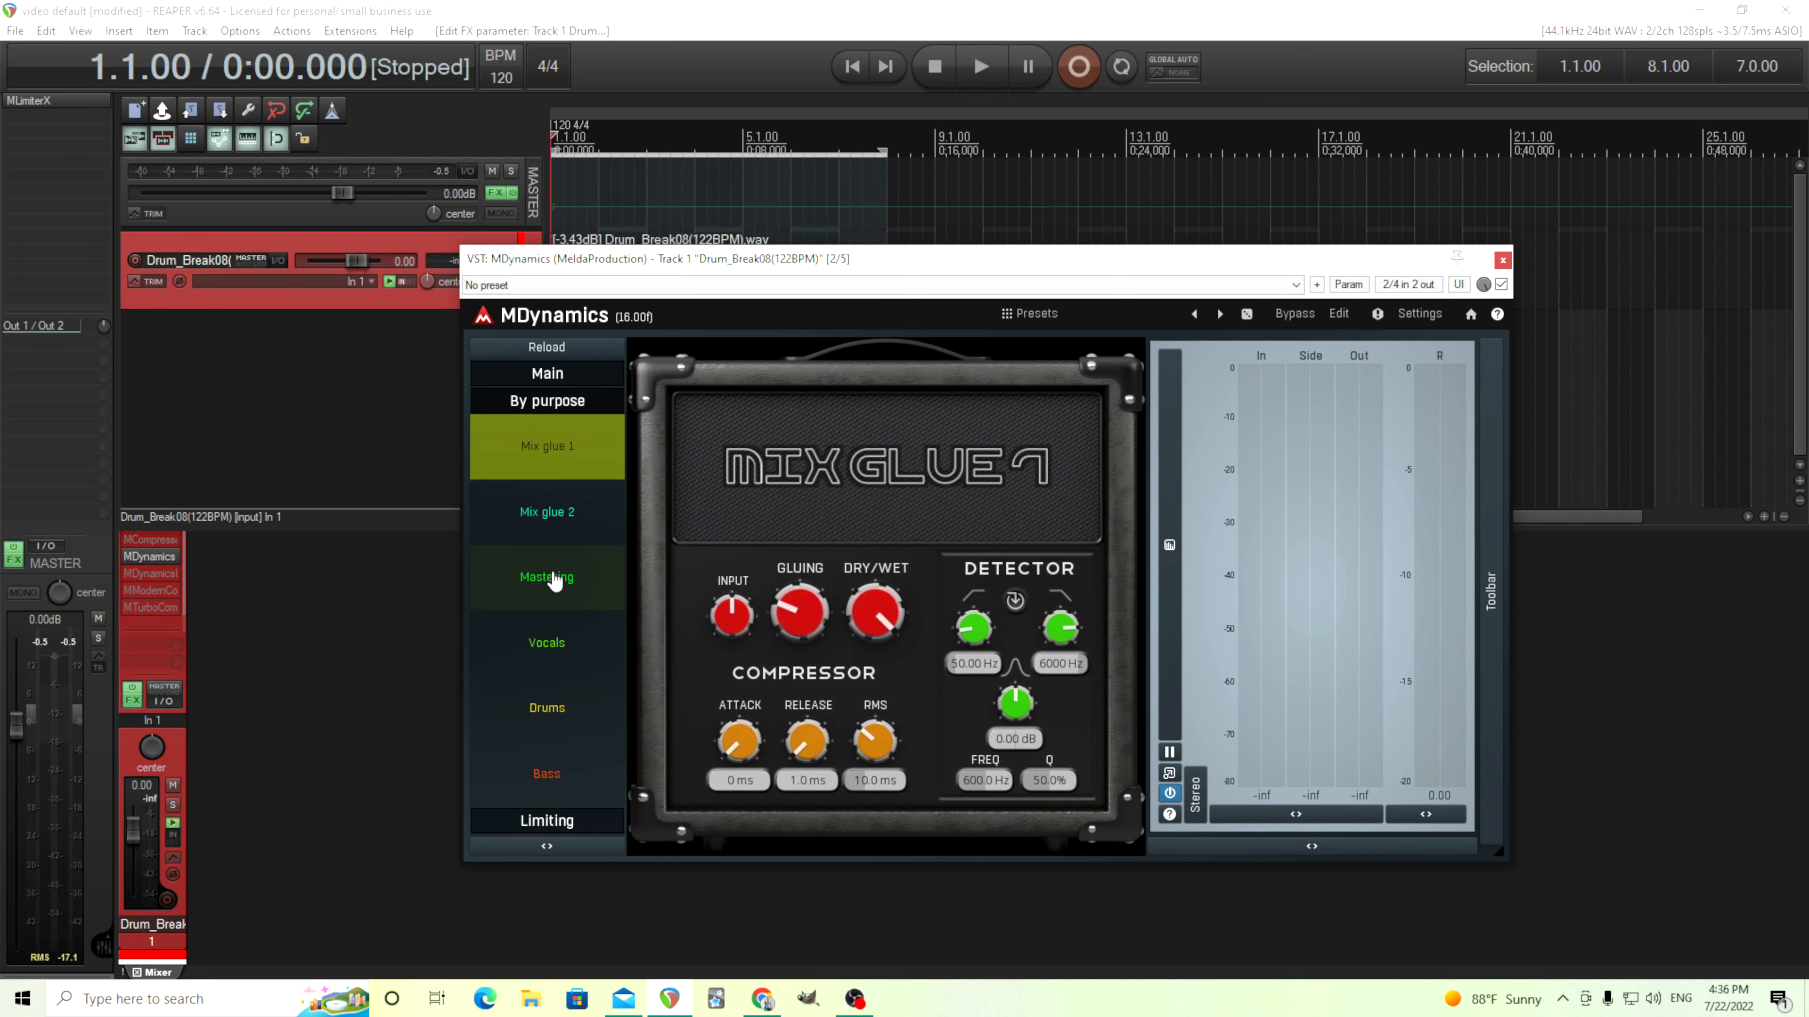
pyautogui.click(552, 602)
pyautogui.click(556, 643)
pyautogui.click(564, 709)
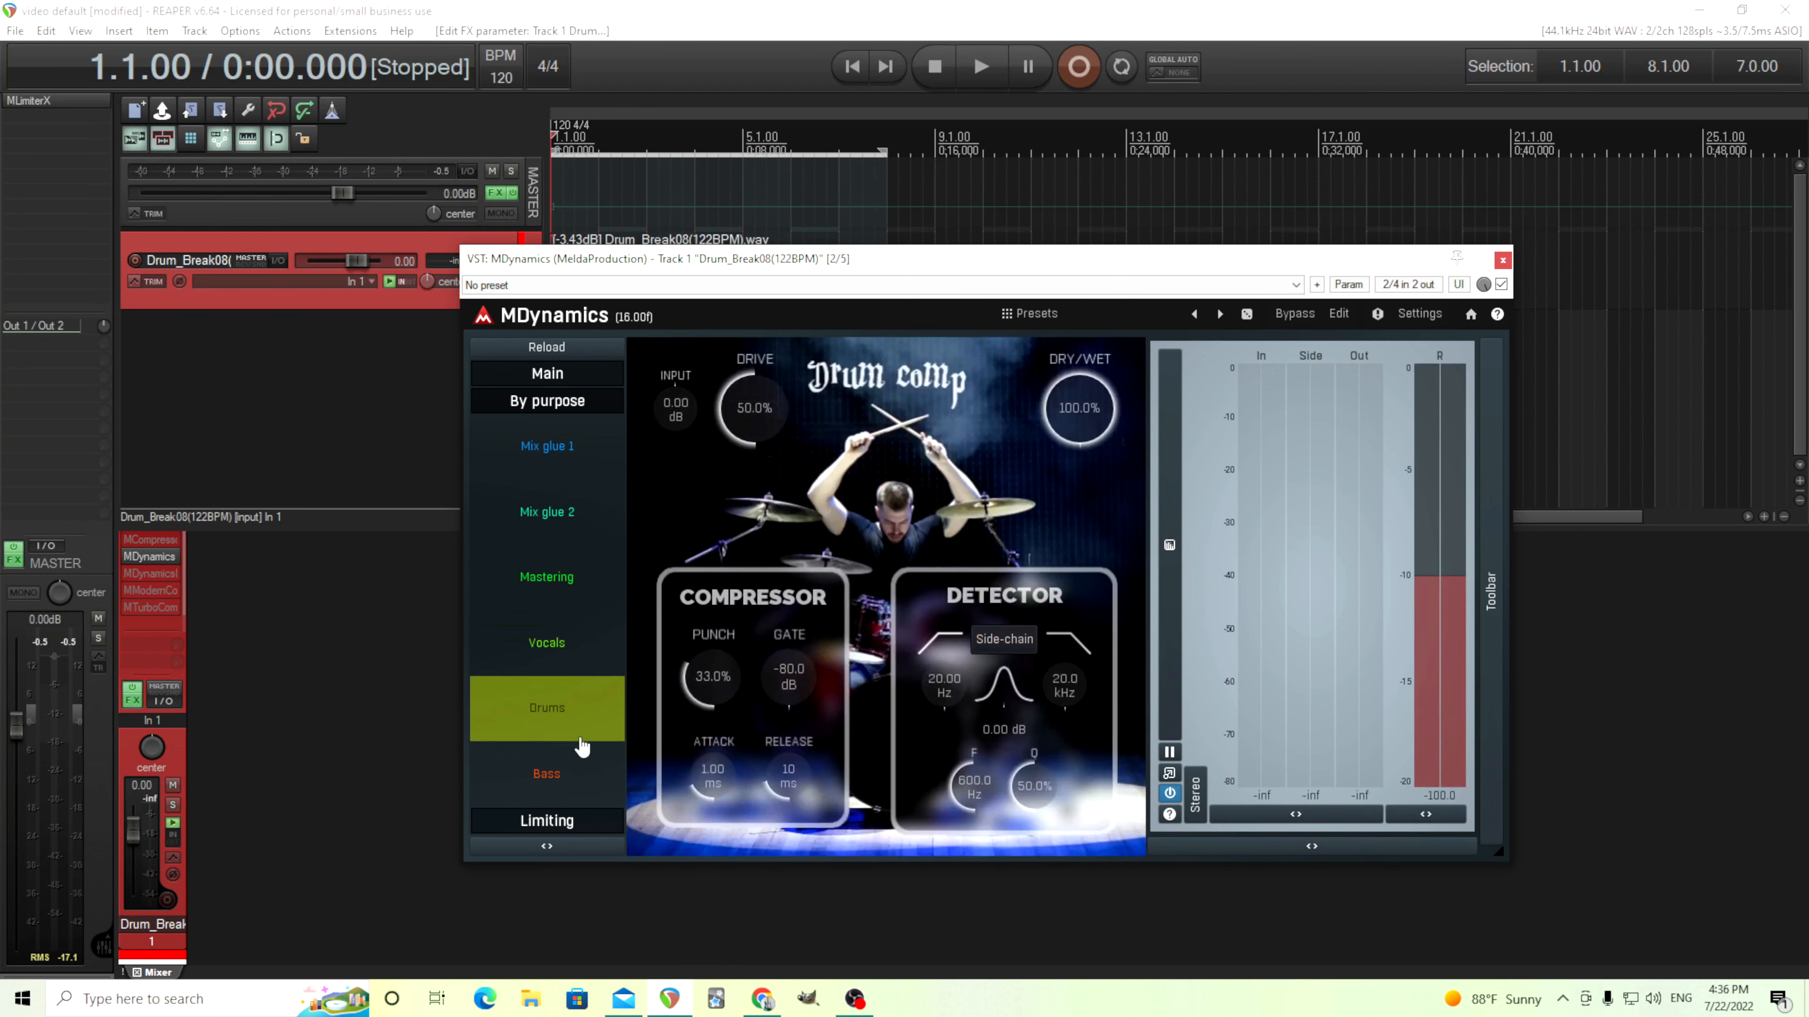
pyautogui.click(566, 783)
# - Look through the Limiting devices Low level boost and Peak slammer, load Limiter, and return to the Main device list
pyautogui.click(559, 827)
pyautogui.click(569, 512)
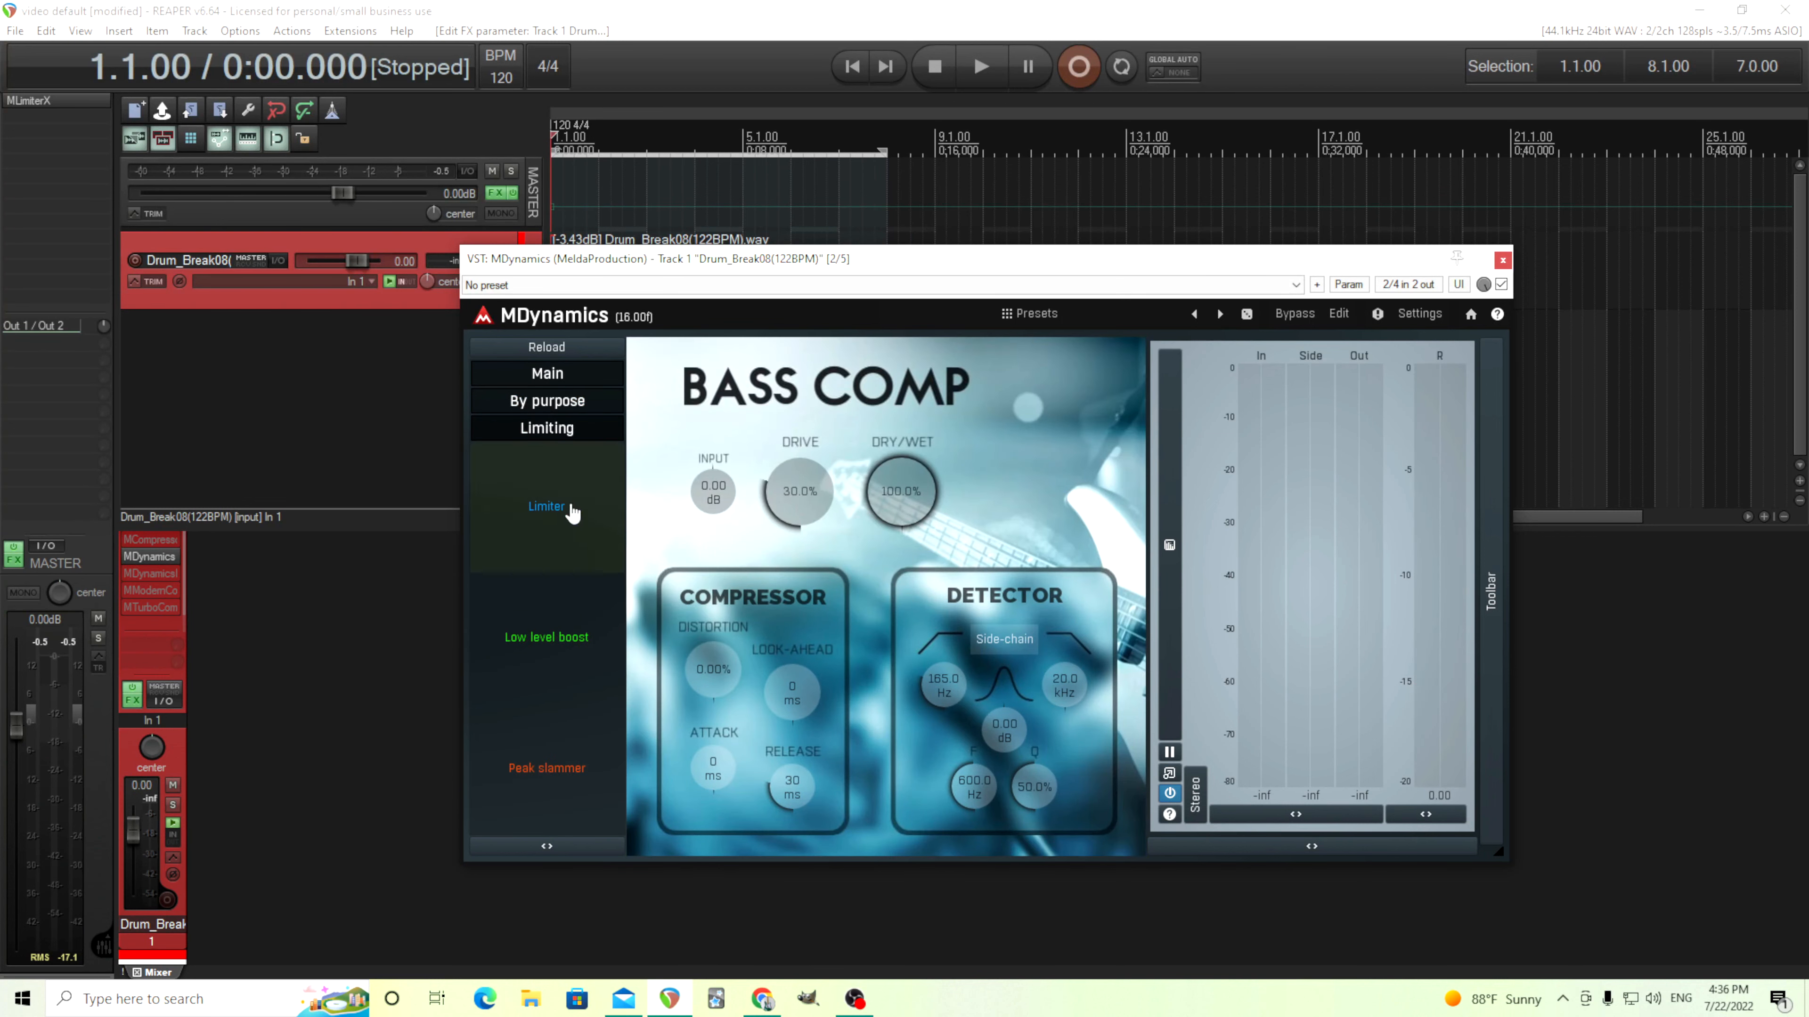
pyautogui.click(566, 623)
pyautogui.click(568, 762)
pyautogui.click(567, 670)
pyautogui.click(549, 543)
pyautogui.click(530, 378)
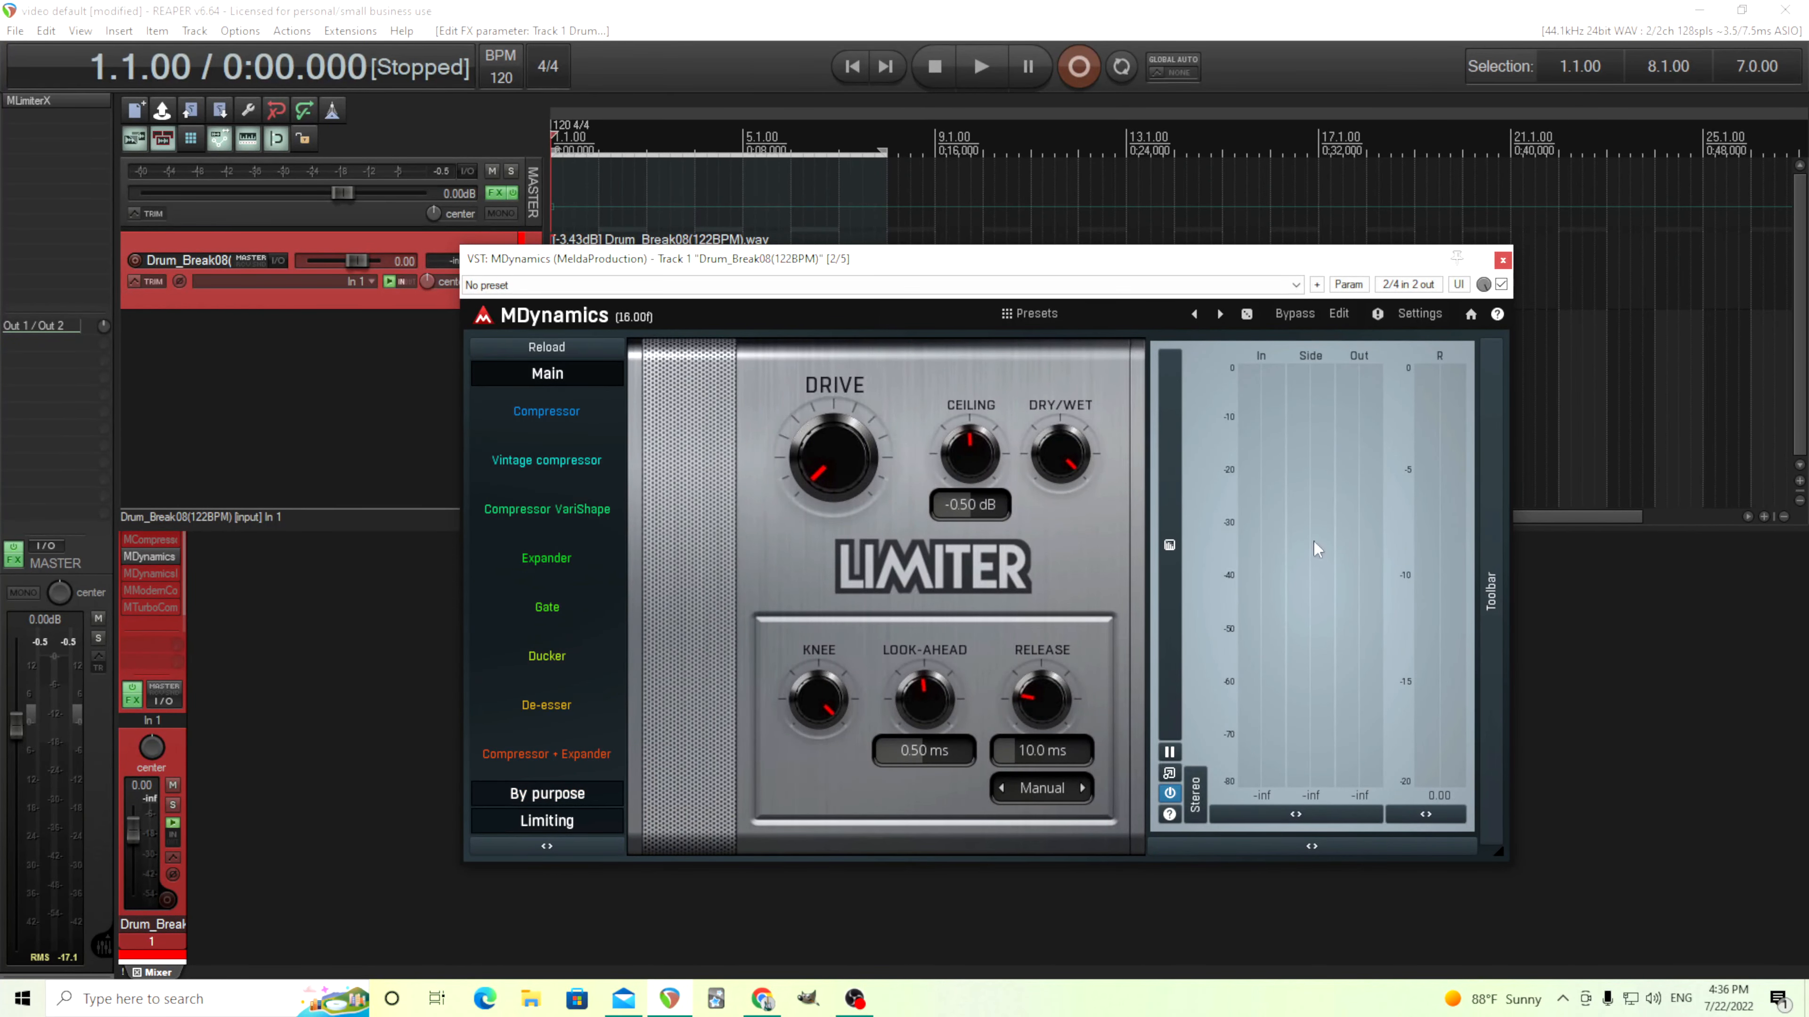
# - Show the full edit view of the Limiter device, enable its side-chain, and open the side-chain's level equalizer settings
pyautogui.click(1340, 315)
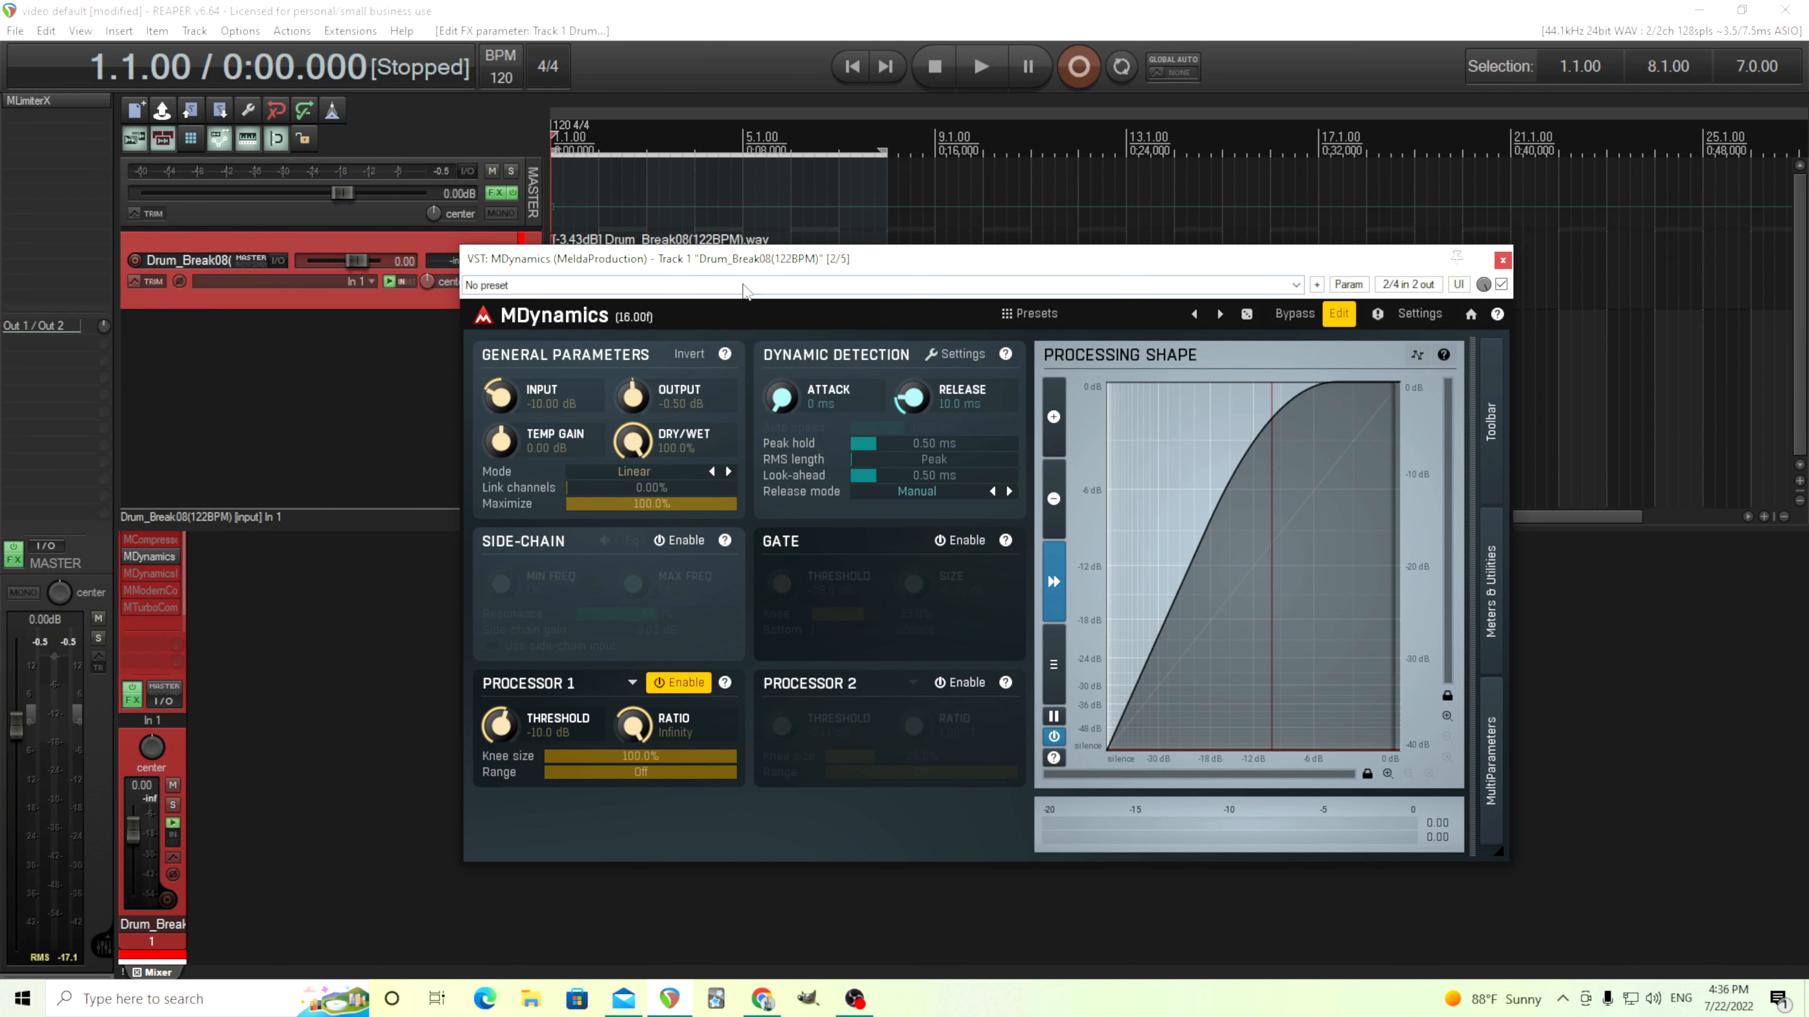
pyautogui.moveTo(732, 270); pyautogui.dragTo(730, 310)
pyautogui.click(677, 579)
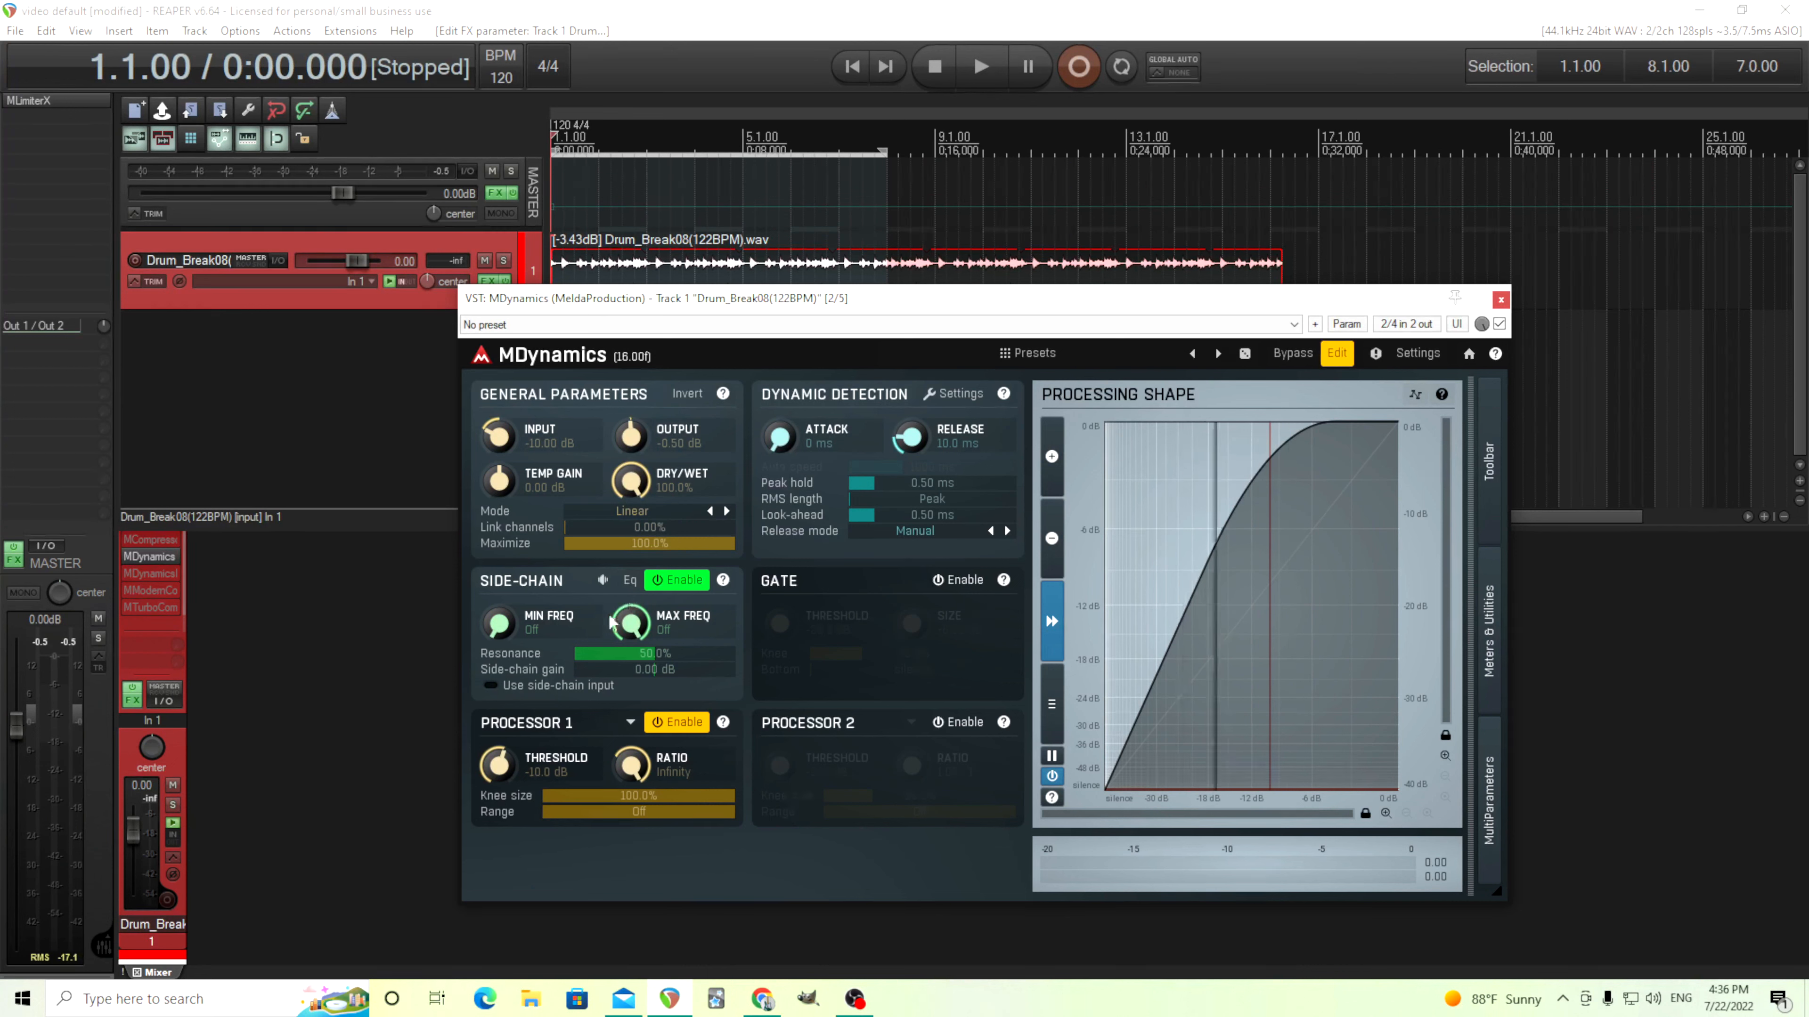
pyautogui.click(634, 579)
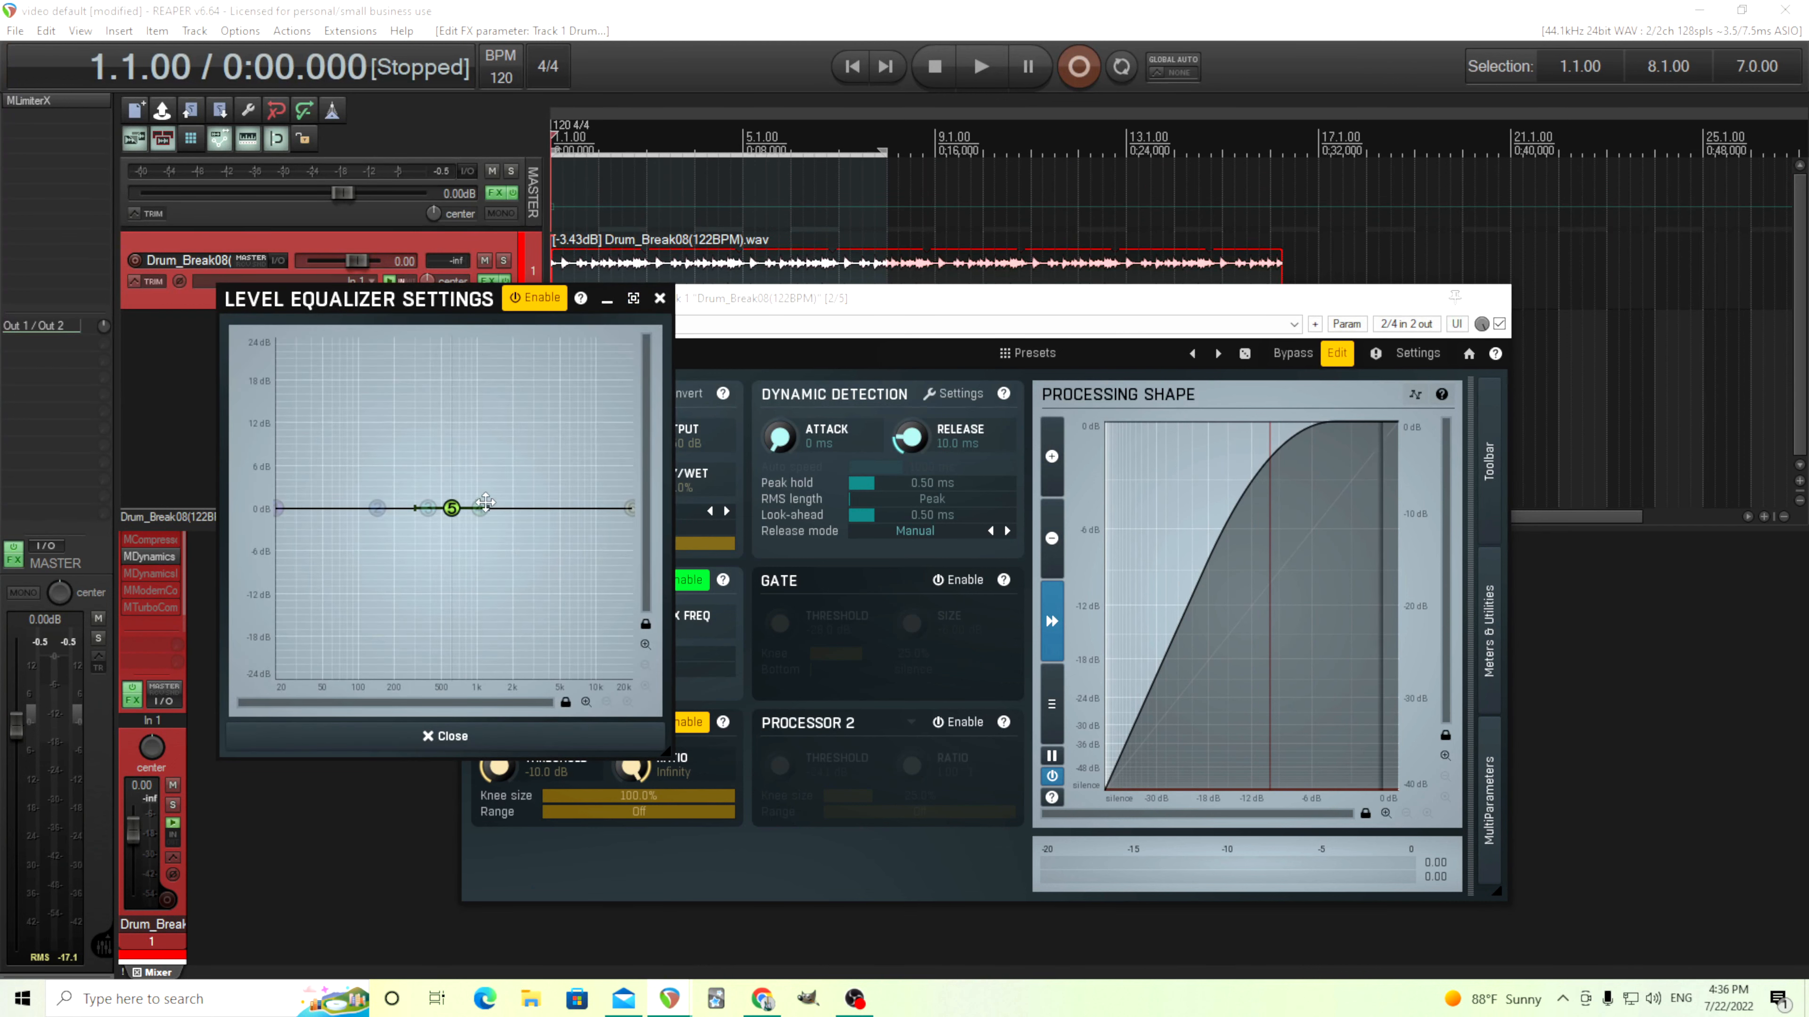
# - Close the level equalizer settings and disable the side-chain
pyautogui.moveTo(455, 527)
pyautogui.mouseDown()
pyautogui.moveTo(465, 593)
pyautogui.moveTo(444, 509)
pyautogui.mouseUp()
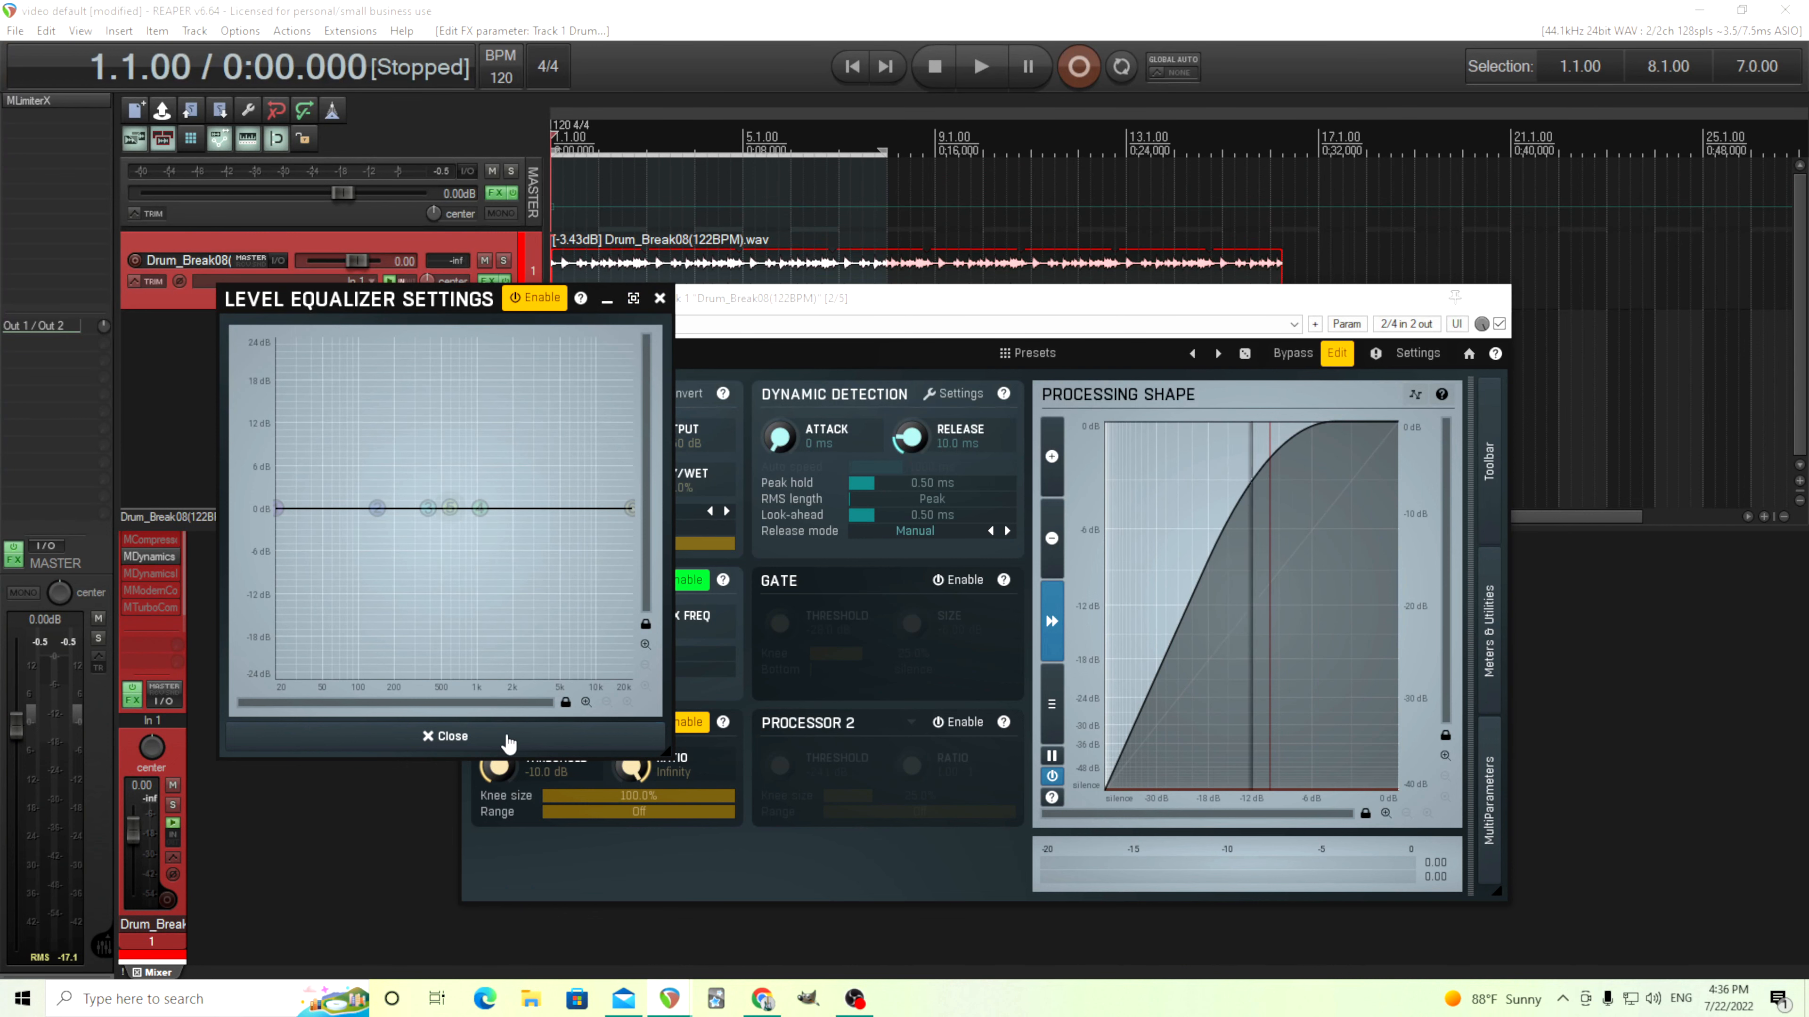
pyautogui.click(563, 737)
pyautogui.click(675, 584)
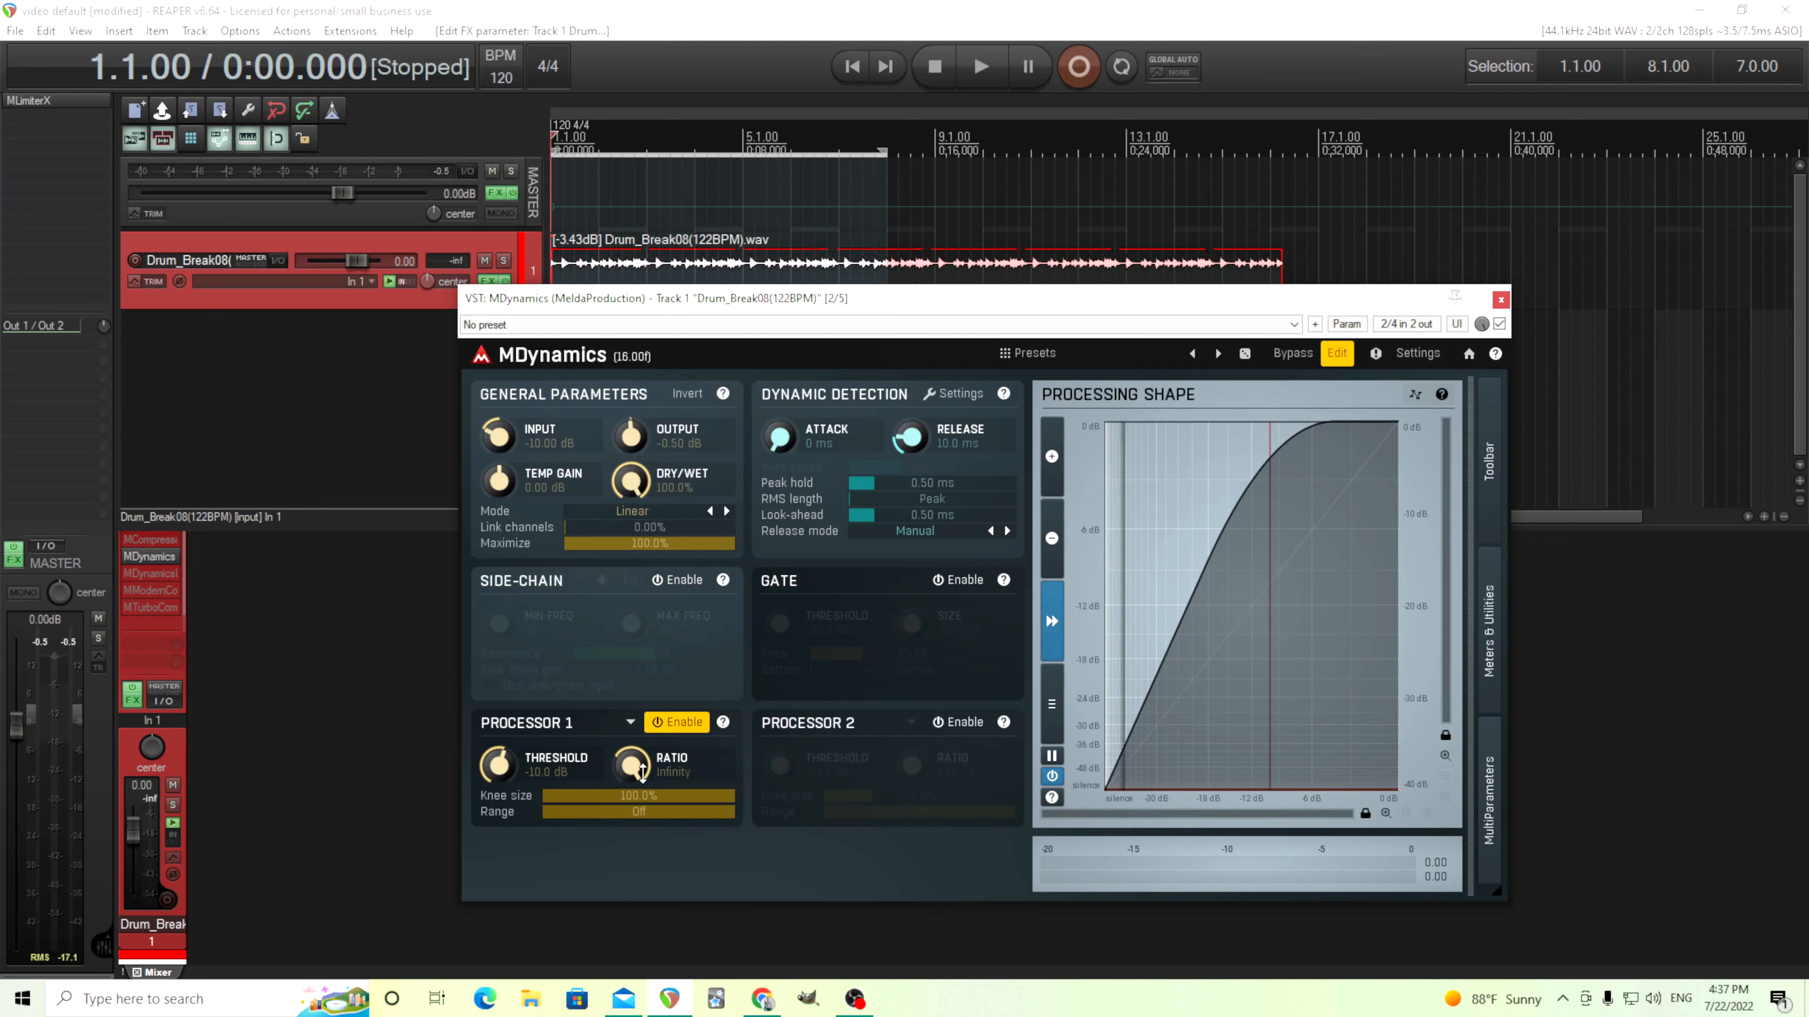
# - Reset Processor 1's ratio to 1.00 : 1, try a limited range, and reset the range to Off
pyautogui.moveTo(633, 768); pyautogui.dragTo(633, 874)
pyautogui.doubleClick(639, 771)
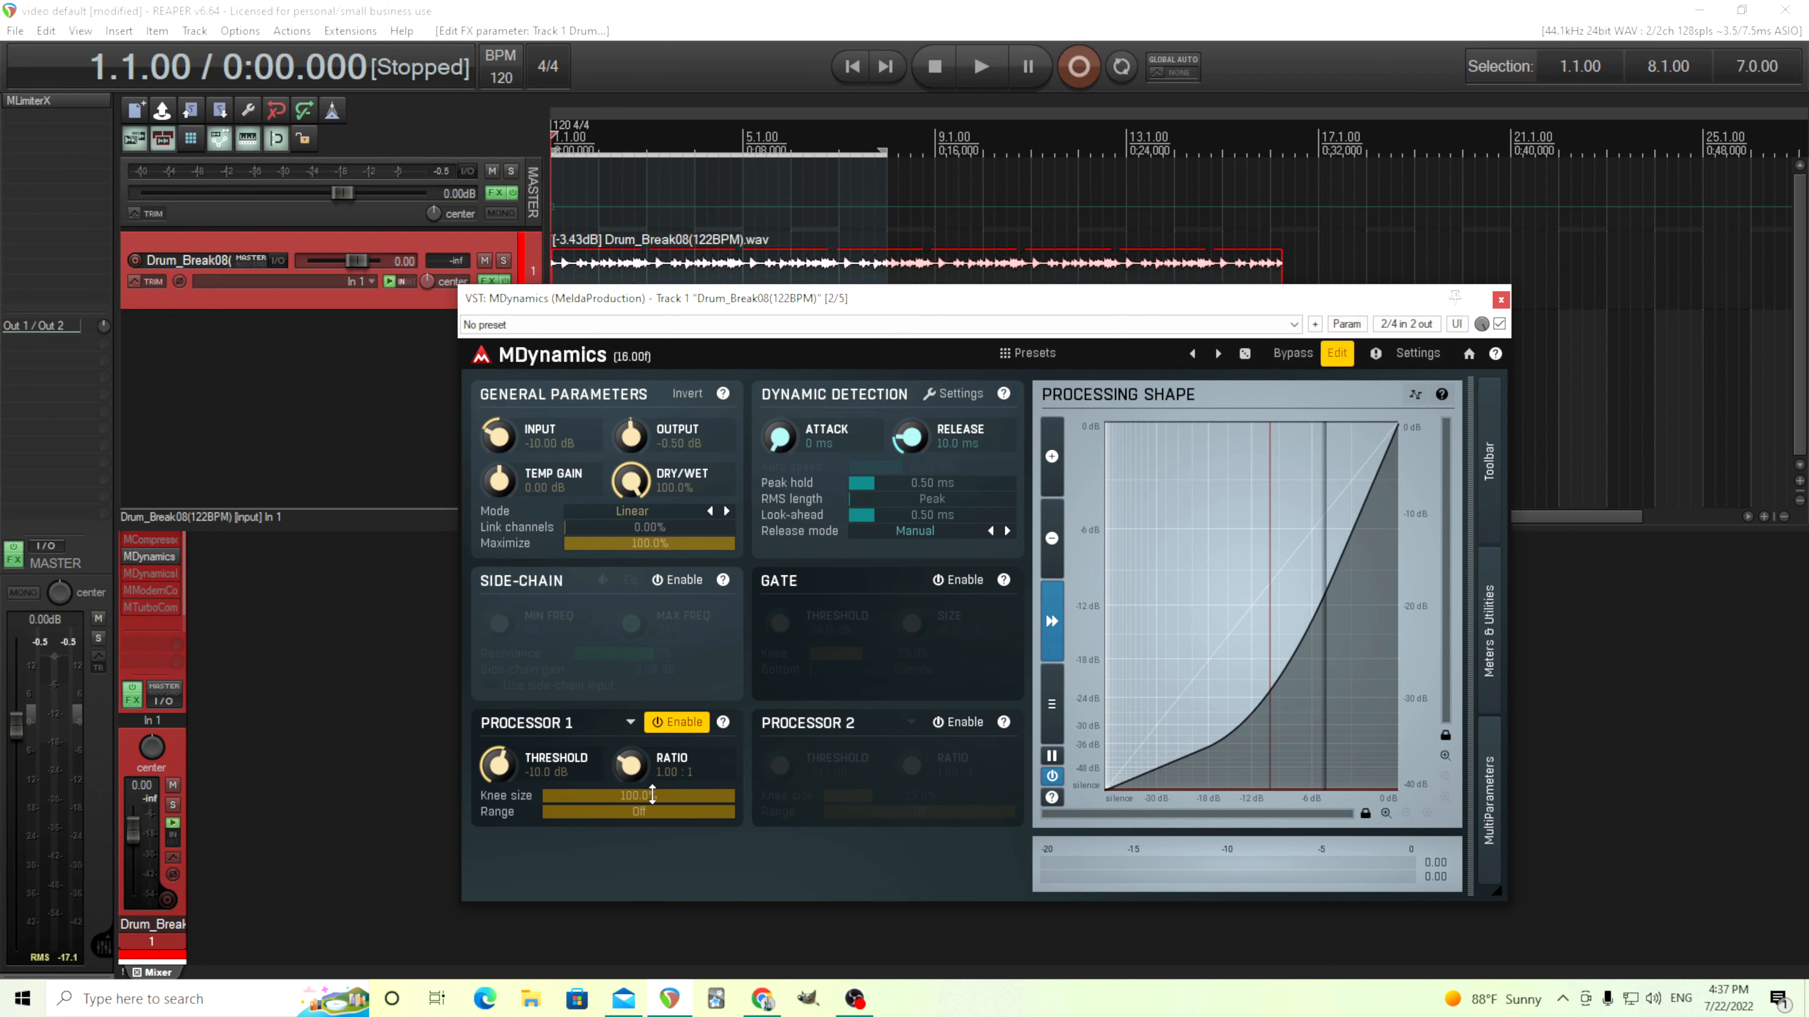
pyautogui.moveTo(640, 816); pyautogui.dragTo(640, 879)
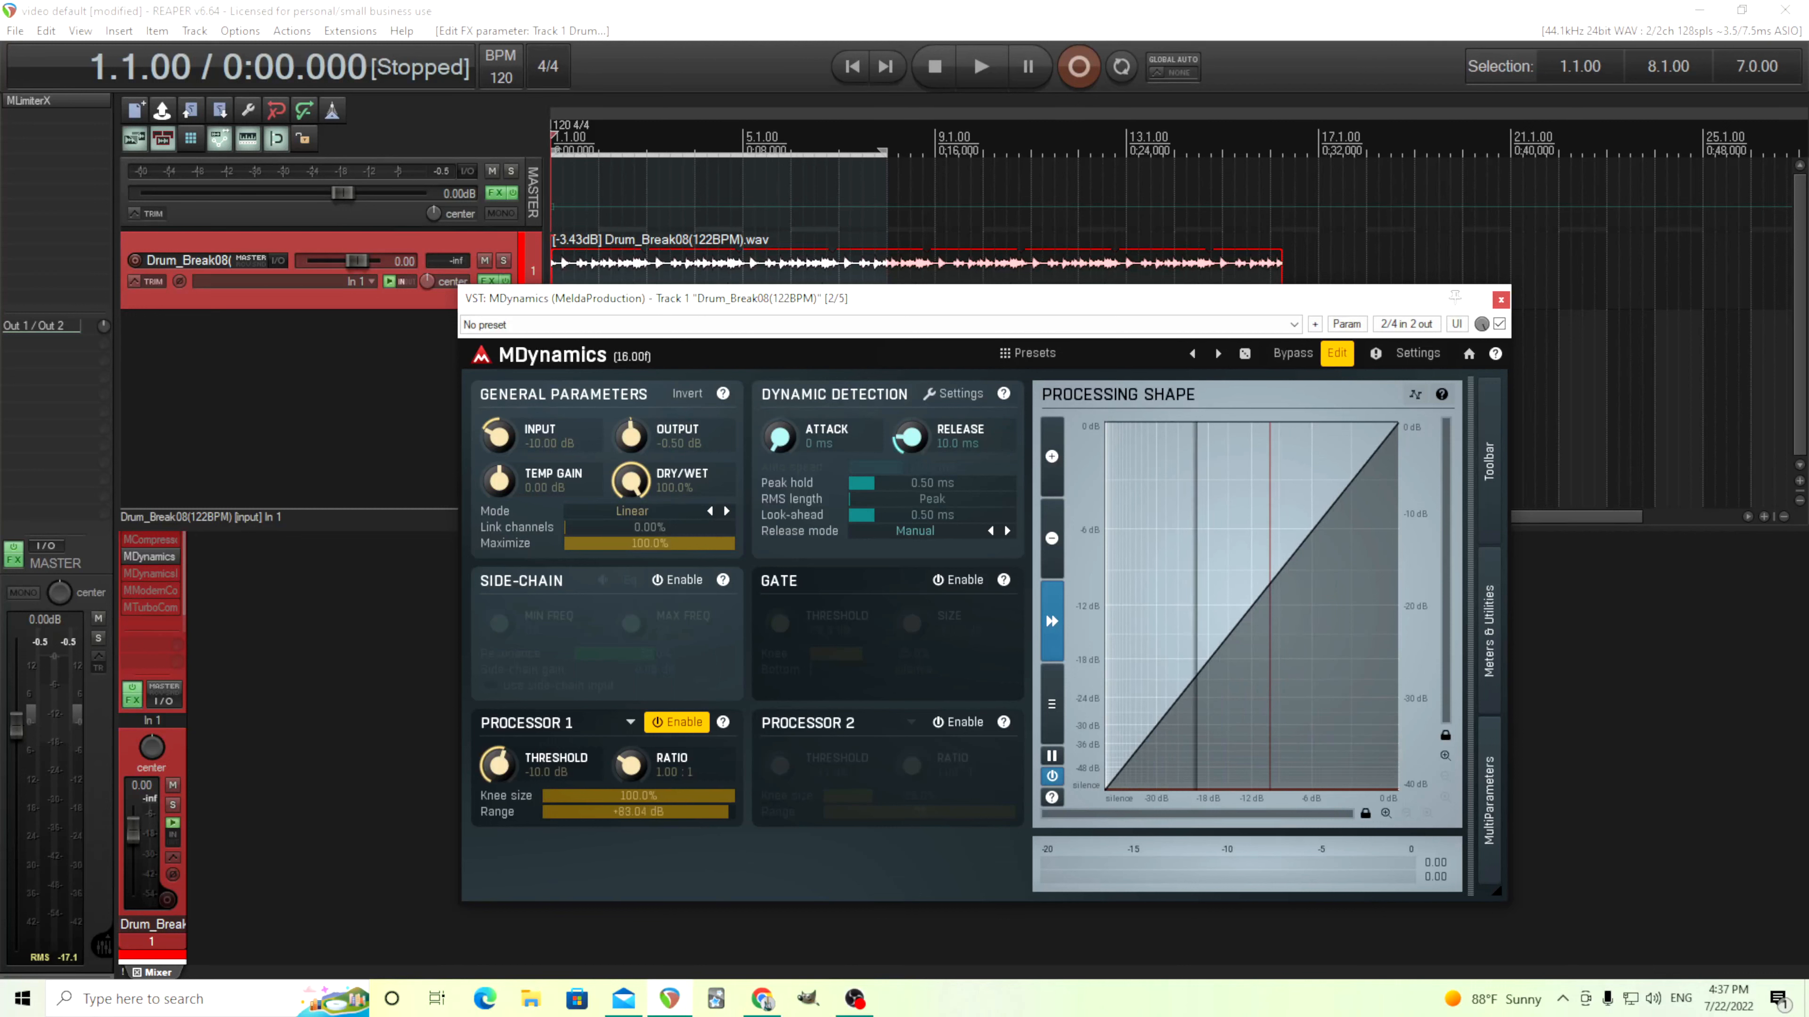
pyautogui.doubleClick(639, 816)
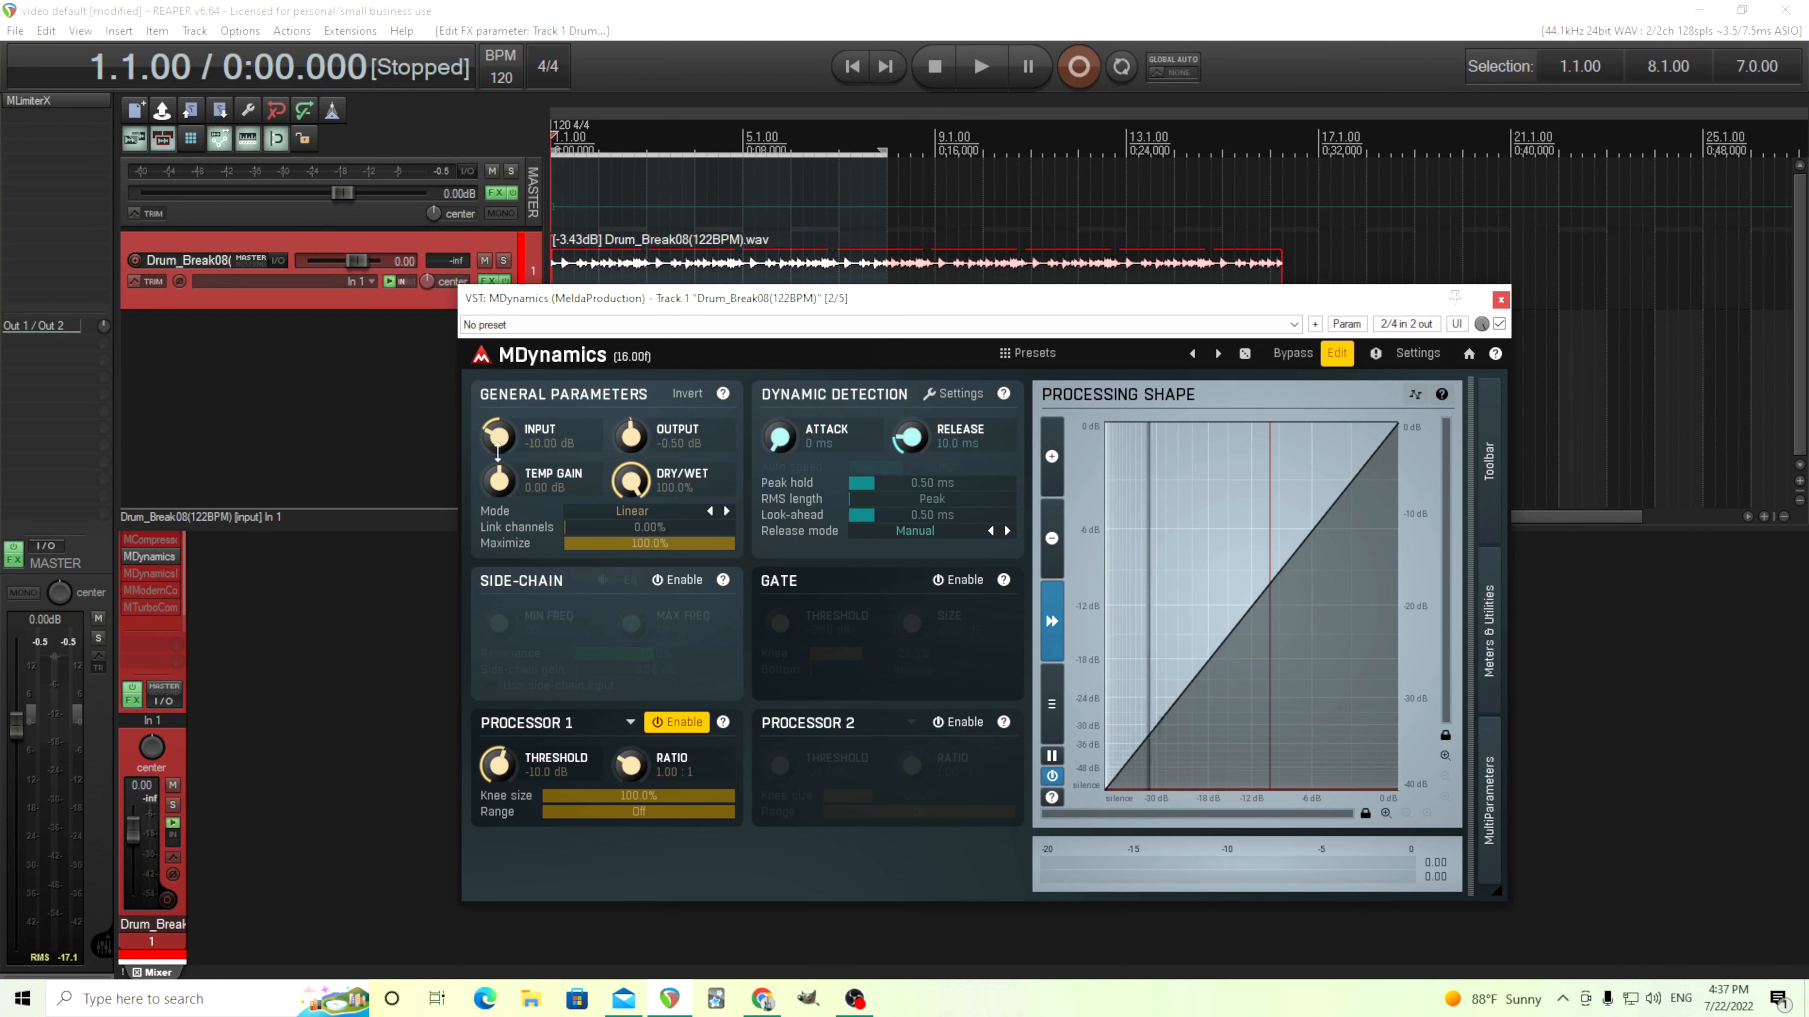
# - Look briefly at MCompressor's output control, then try a lower temp gain in MDynamics and reset it to 0.00 dB
pyautogui.click(146, 541)
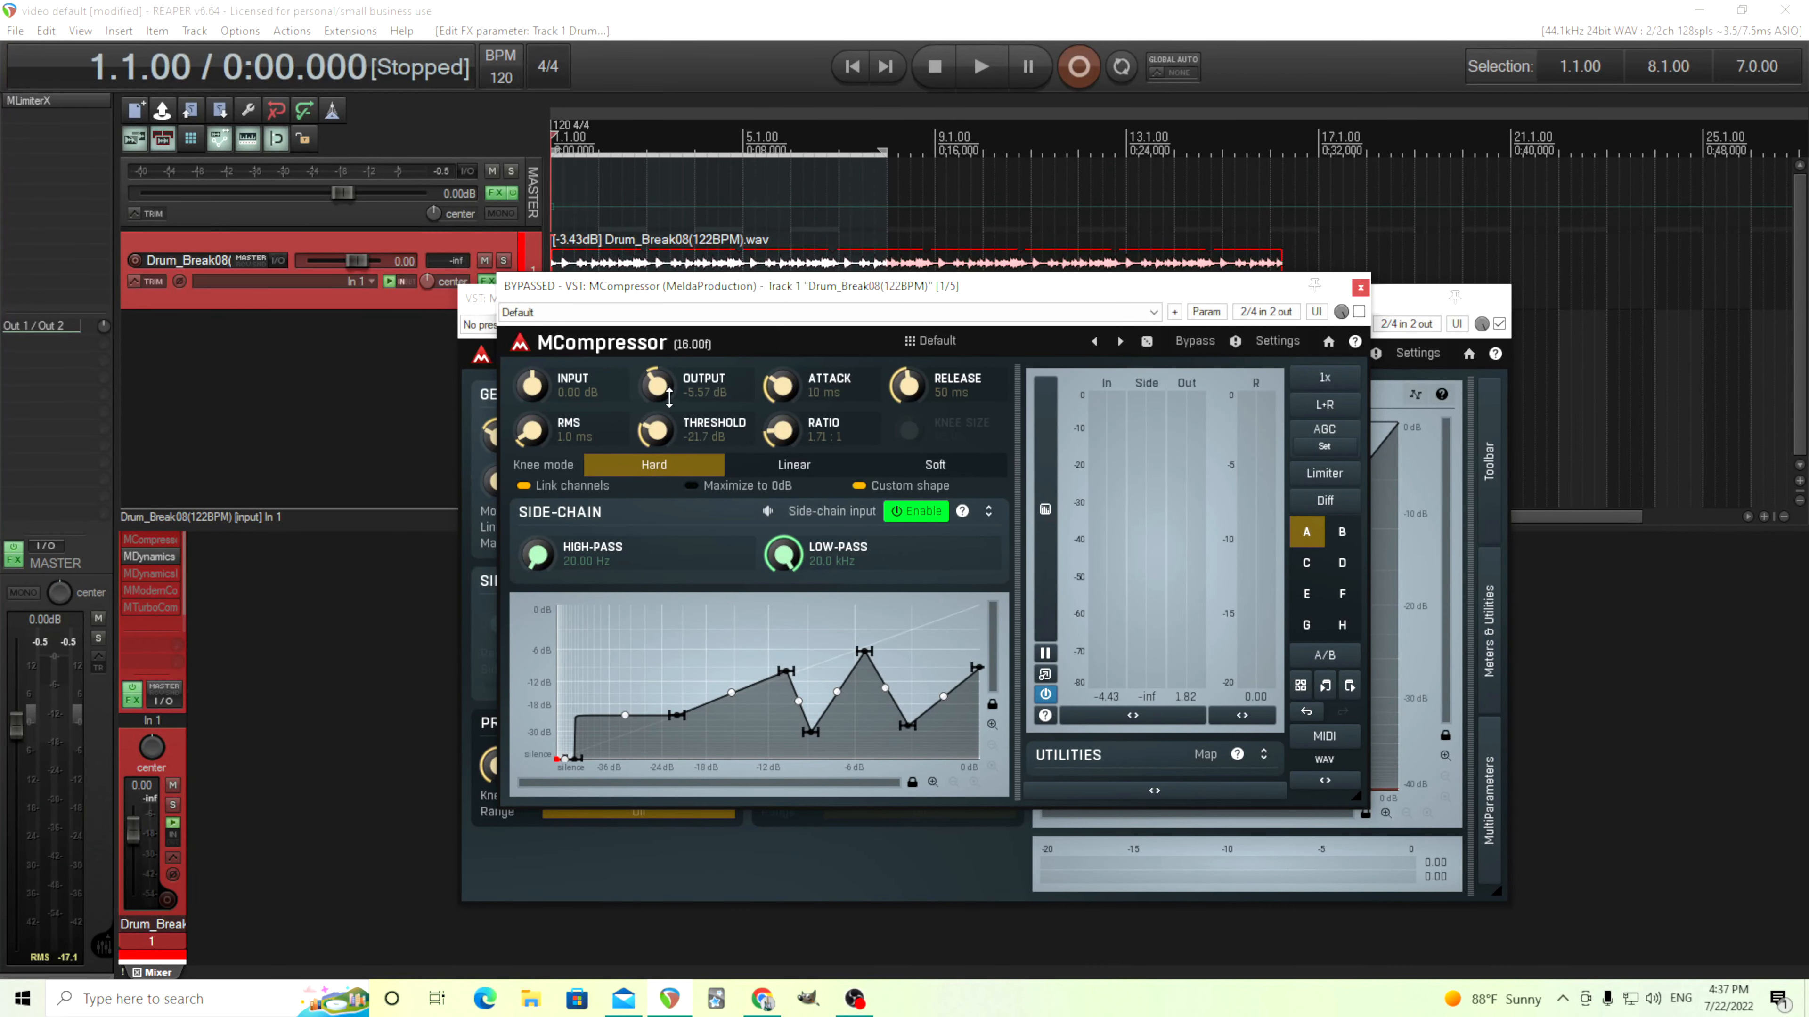
pyautogui.click(1365, 288)
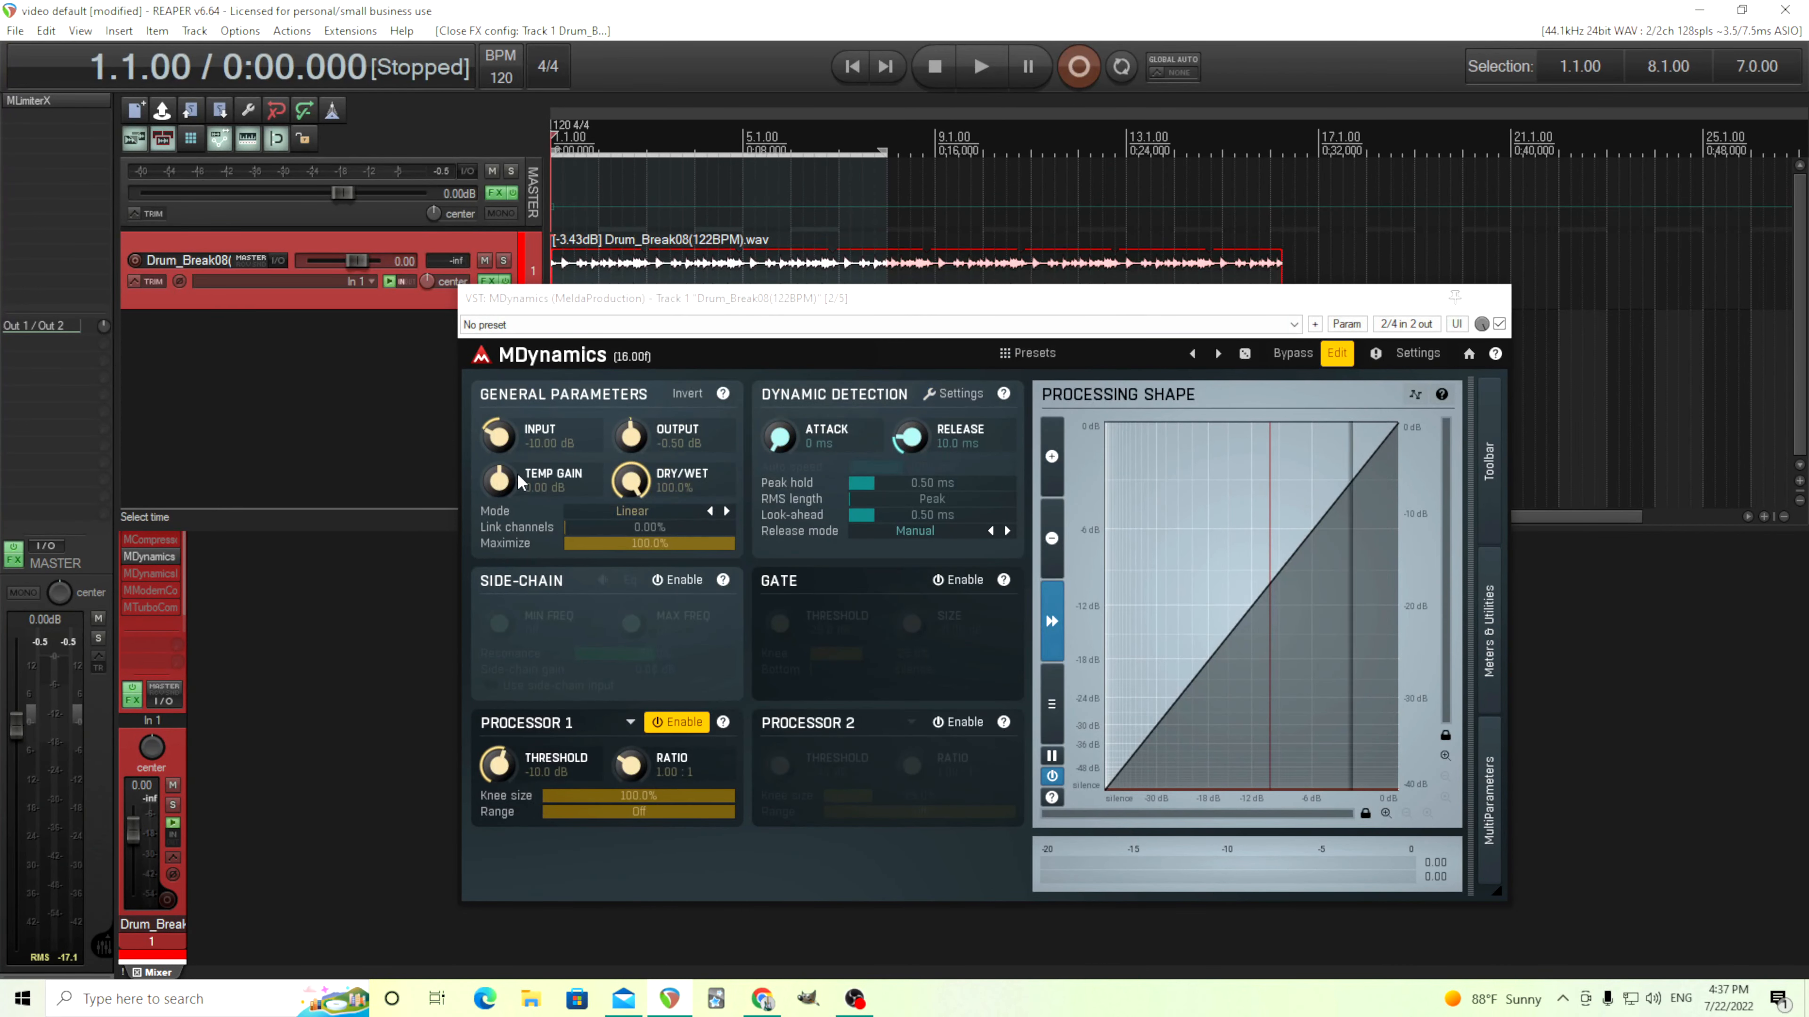
pyautogui.doubleClick(501, 480)
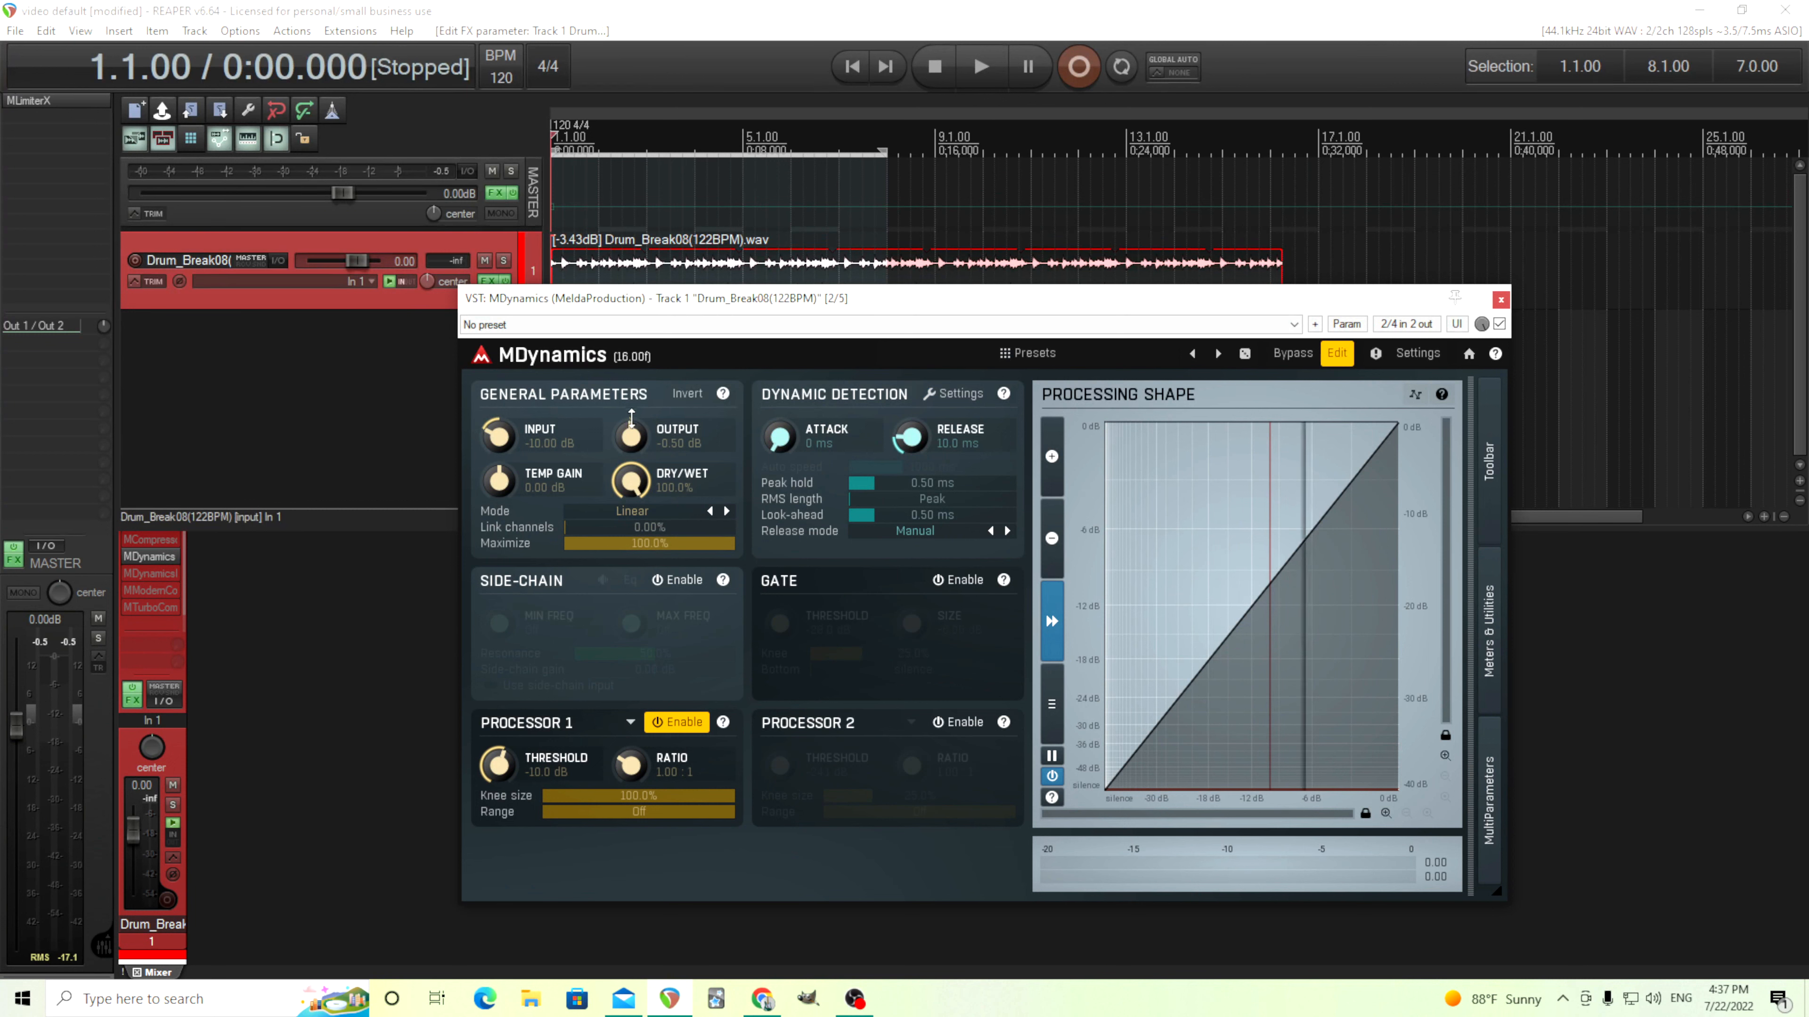
pyautogui.moveTo(505, 488); pyautogui.dragTo(505, 530)
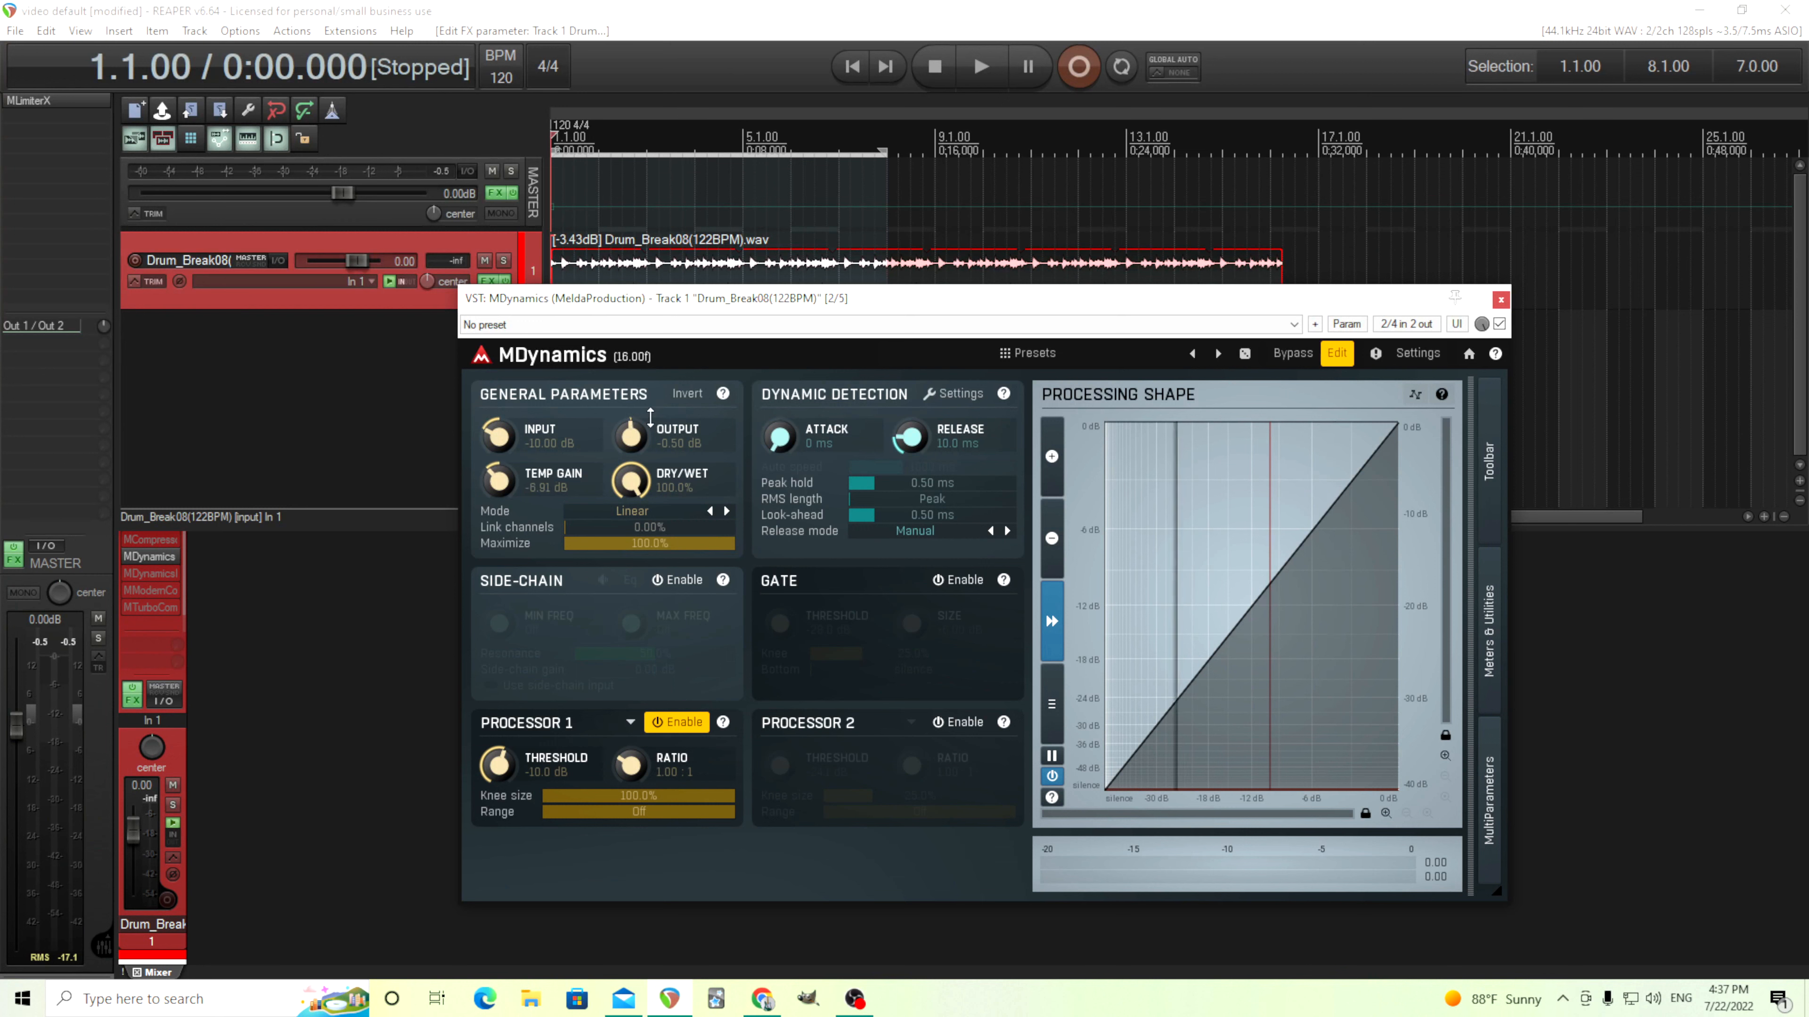
pyautogui.doubleClick(495, 482)
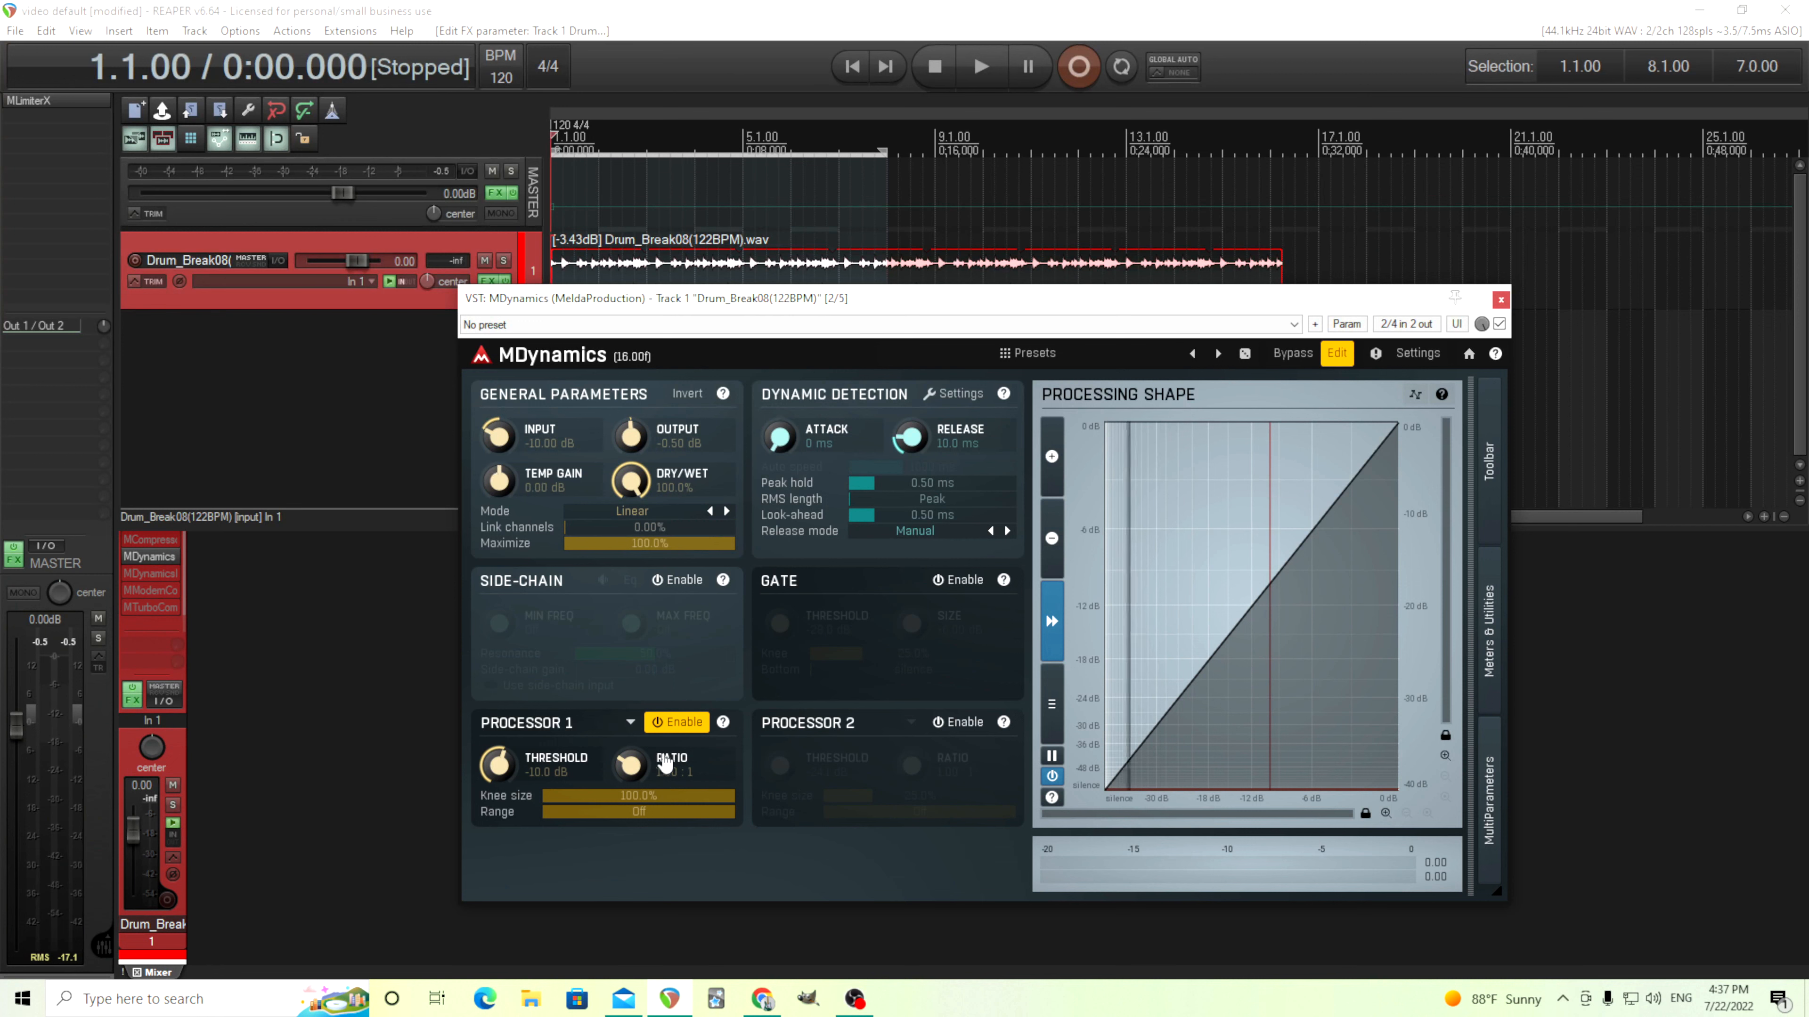
# - Set Processor 1's ratio to 3.46 : 1 and threshold to -23.0 dB, and enable Processor 2 with a -11.0 dB threshold
pyautogui.moveTo(629, 764); pyautogui.dragTo(629, 716)
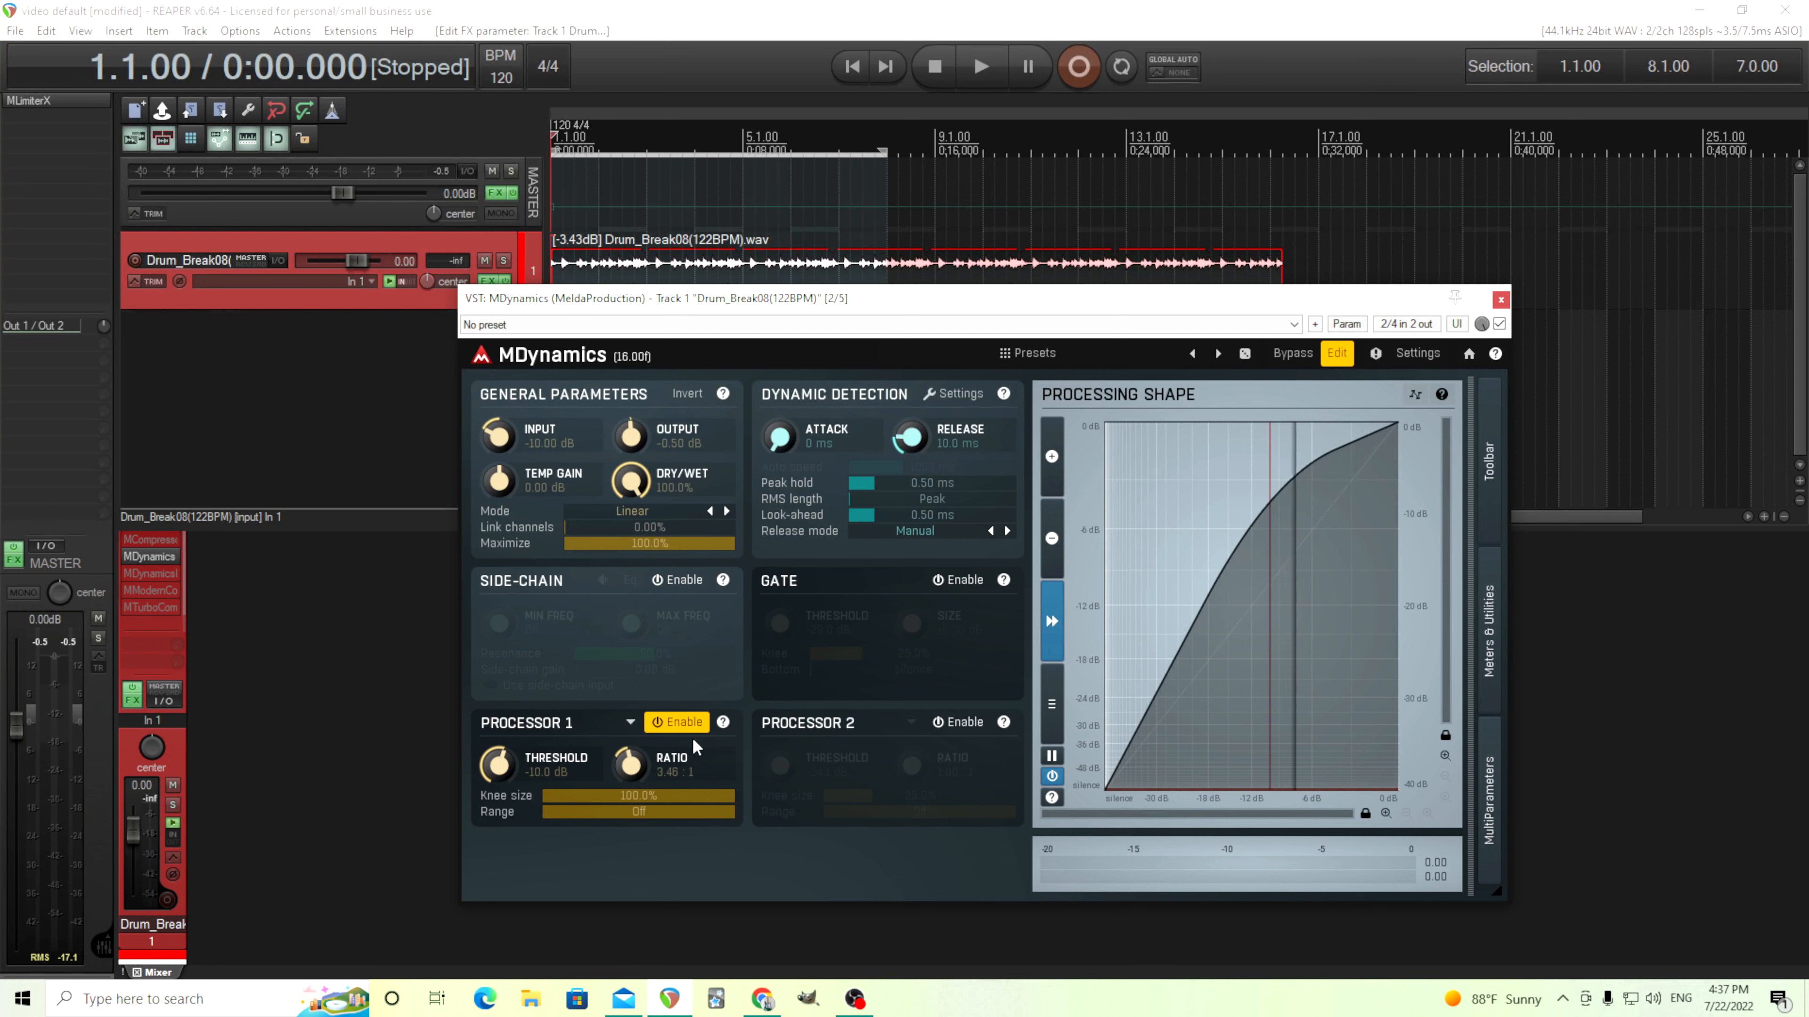
pyautogui.moveTo(499, 766); pyautogui.dragTo(498, 805)
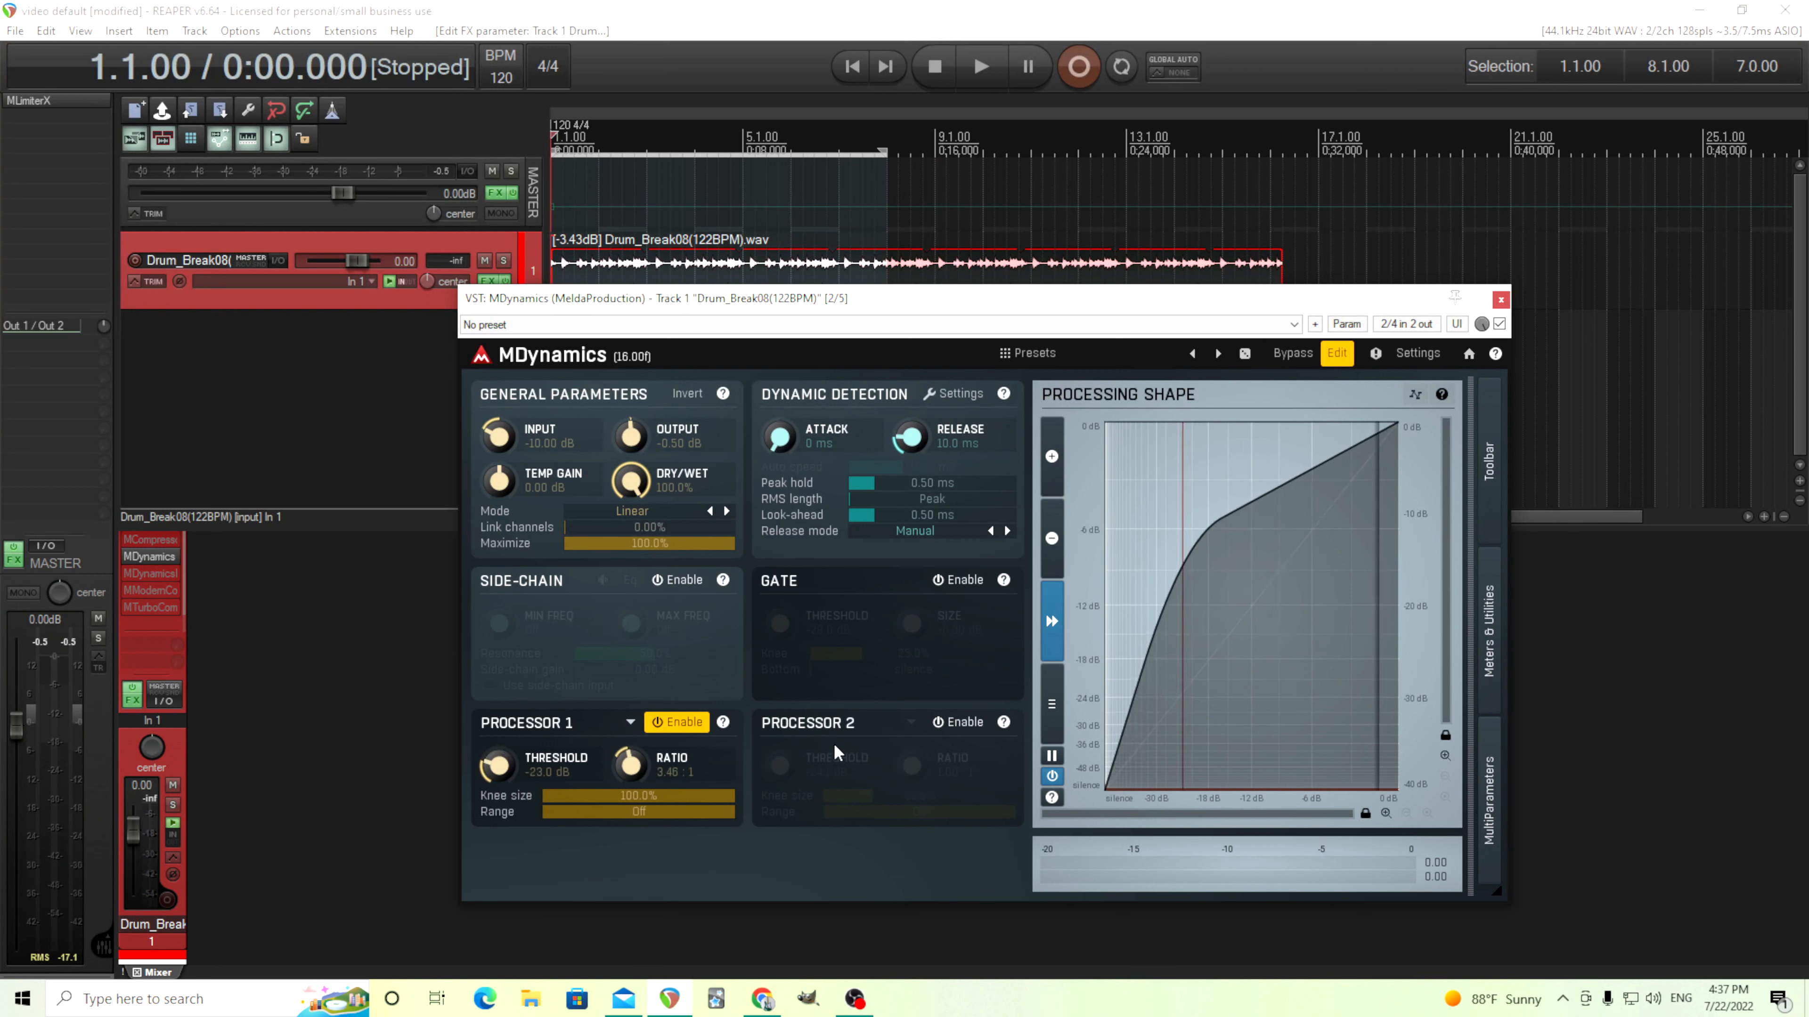
pyautogui.click(958, 721)
pyautogui.moveTo(830, 785); pyautogui.dragTo(830, 750)
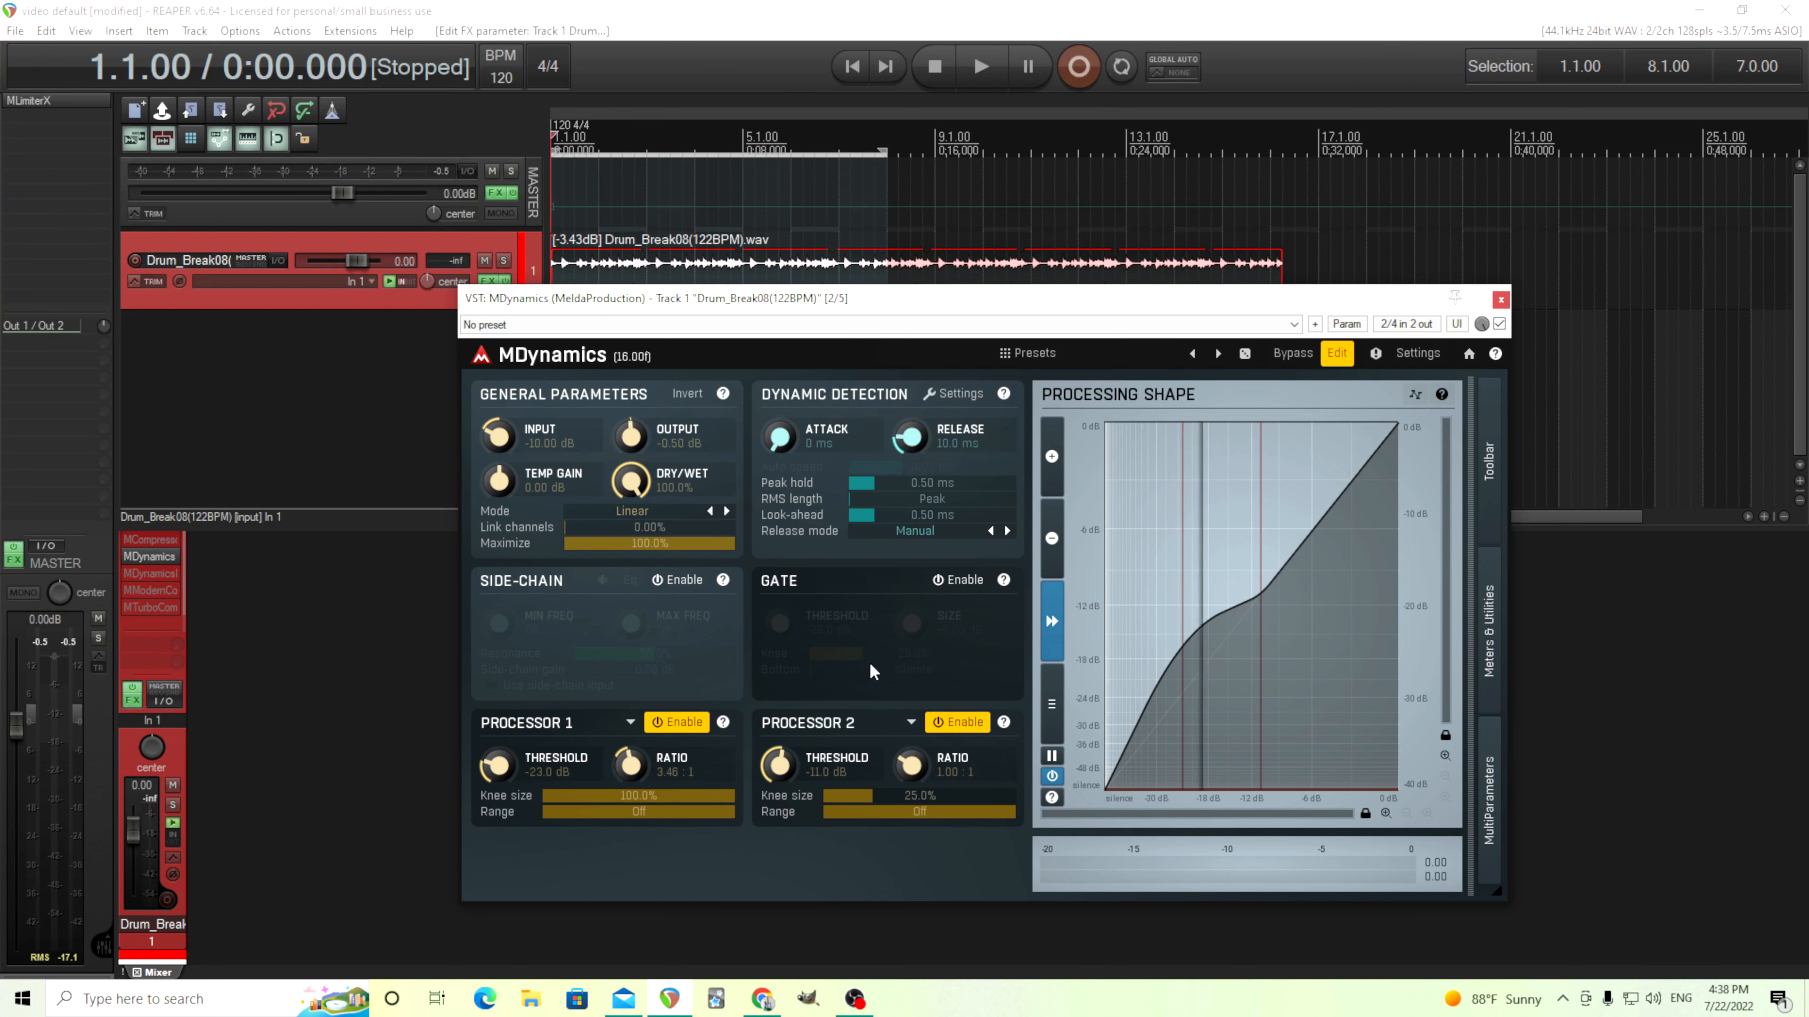
# - Try the gate with varied size and bottom settings, and disable it again
pyautogui.click(959, 580)
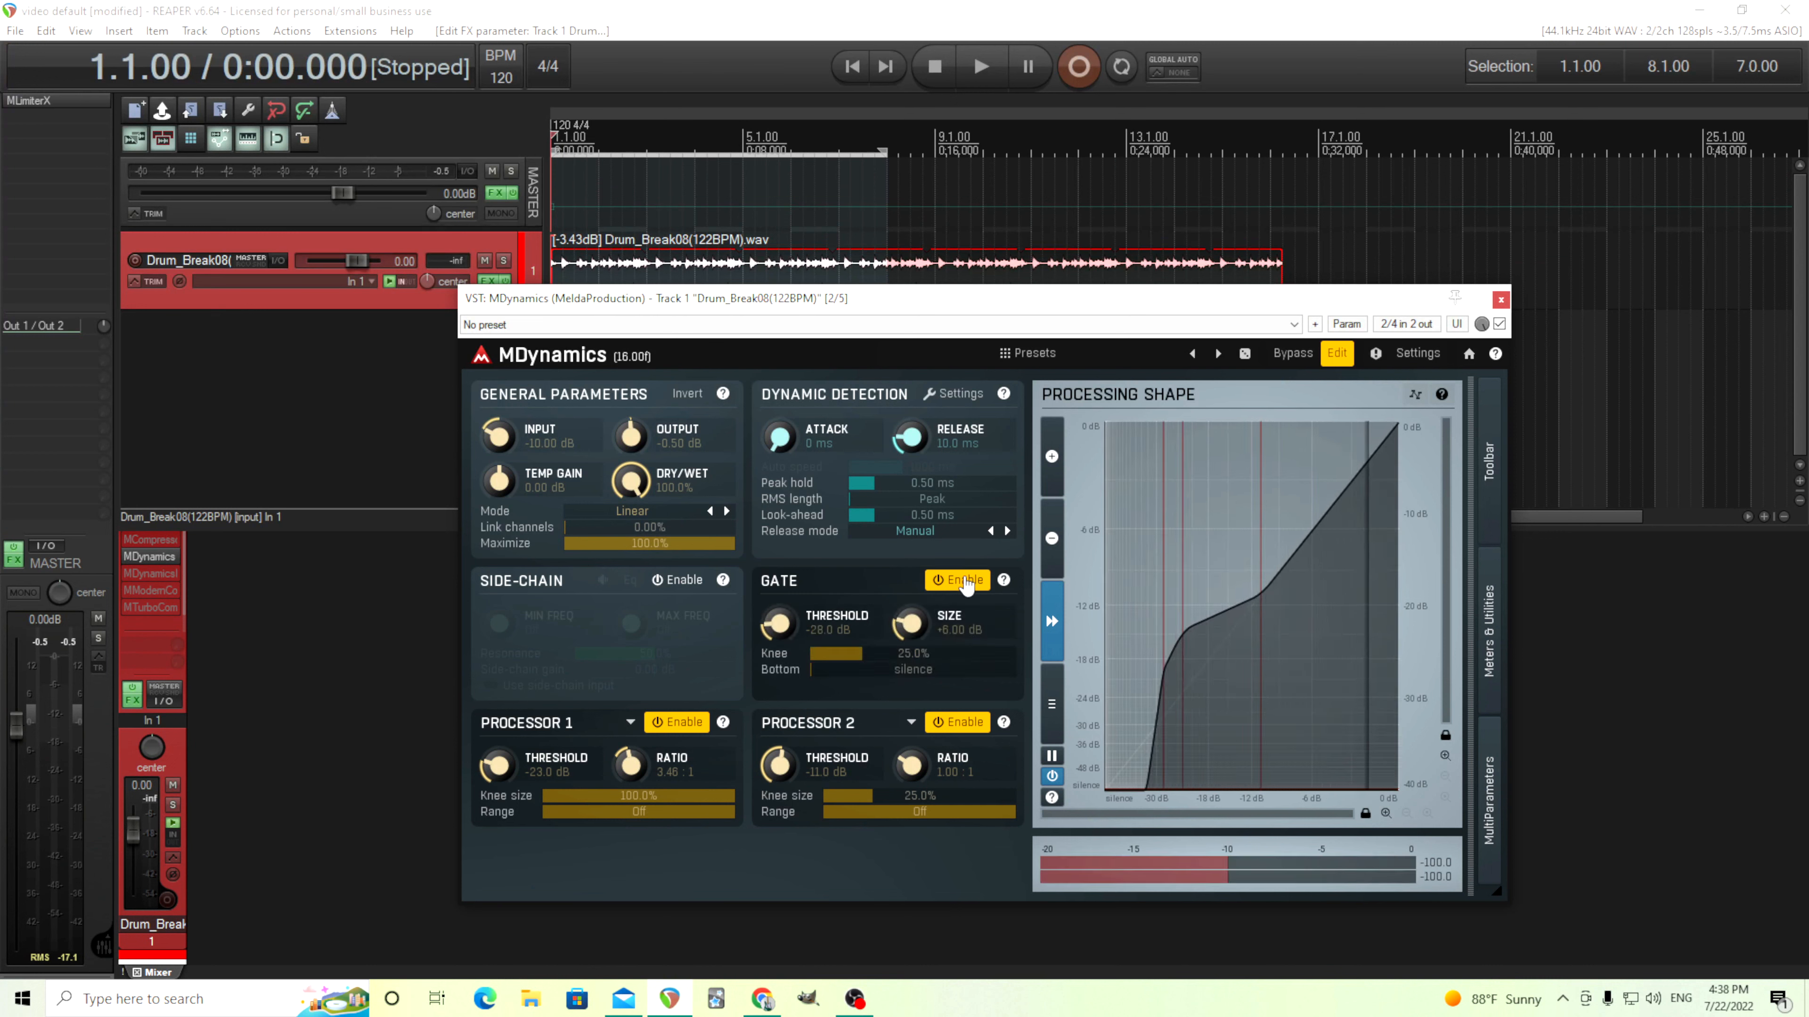
pyautogui.moveTo(904, 643)
pyautogui.mouseDown()
pyautogui.moveTo(905, 614)
pyautogui.moveTo(905, 644)
pyautogui.mouseUp()
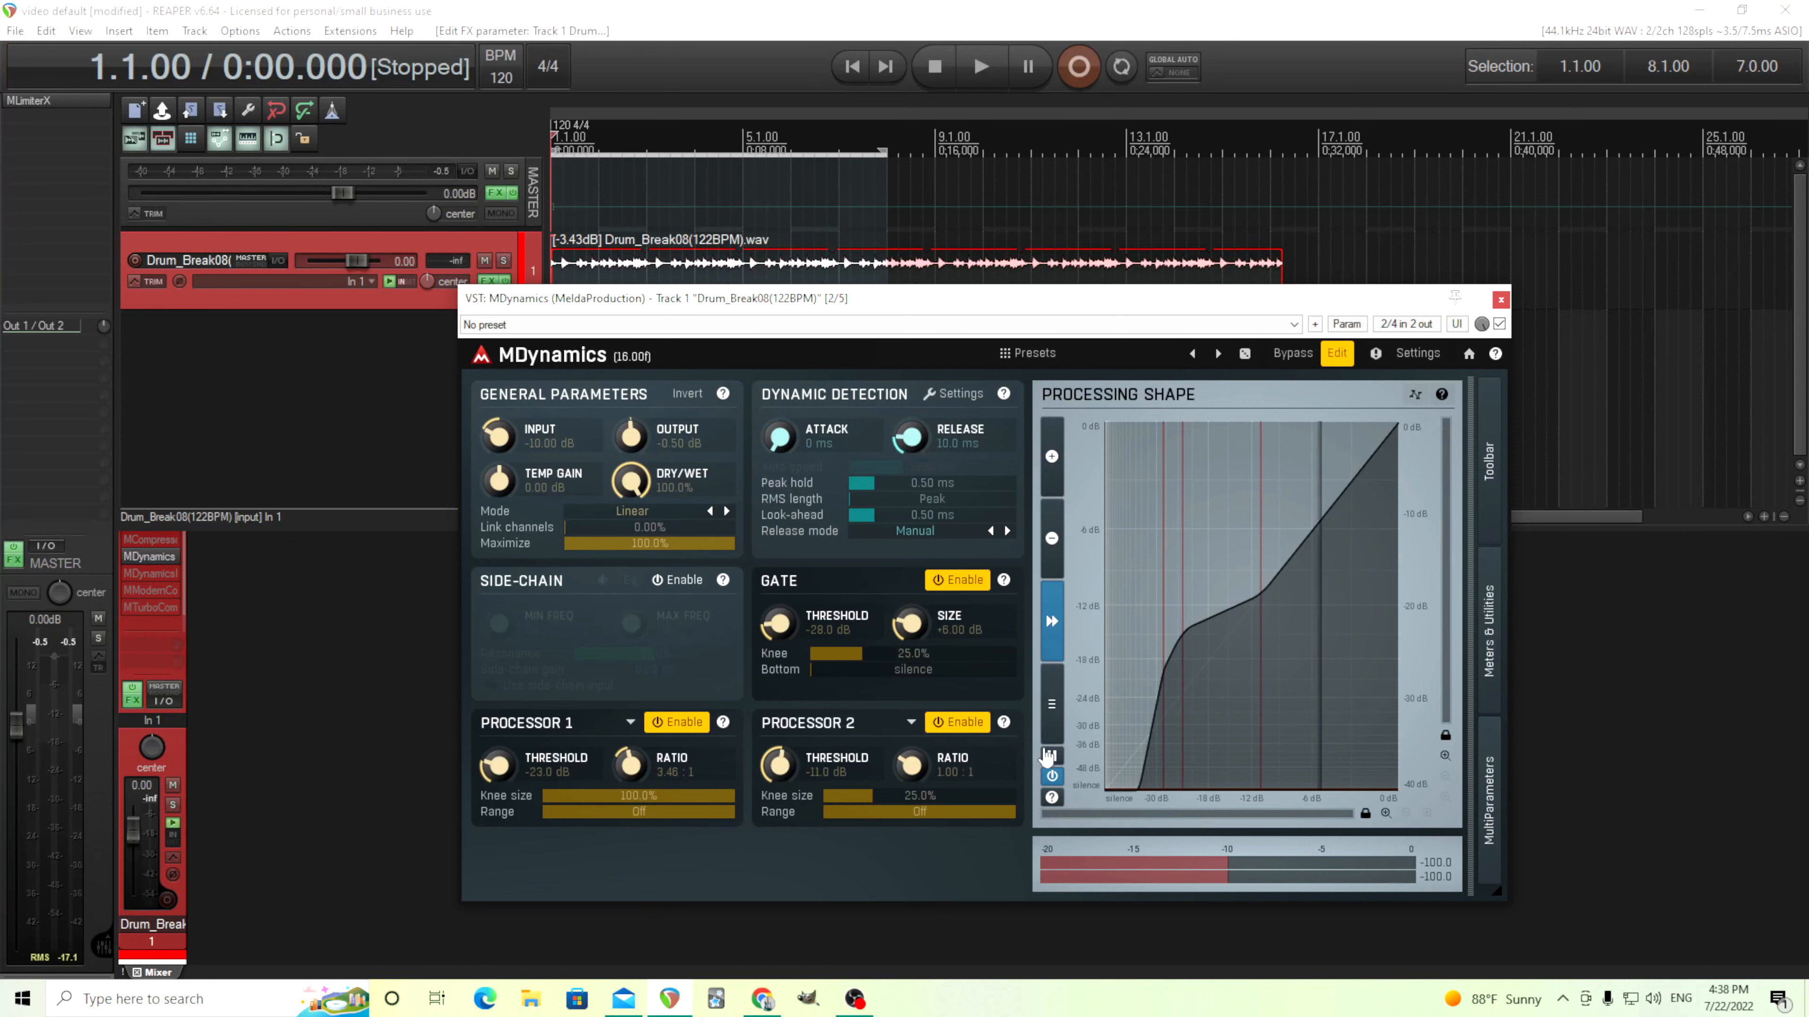
pyautogui.moveTo(857, 671); pyautogui.dragTo(1000, 670)
pyautogui.doubleClick(857, 671)
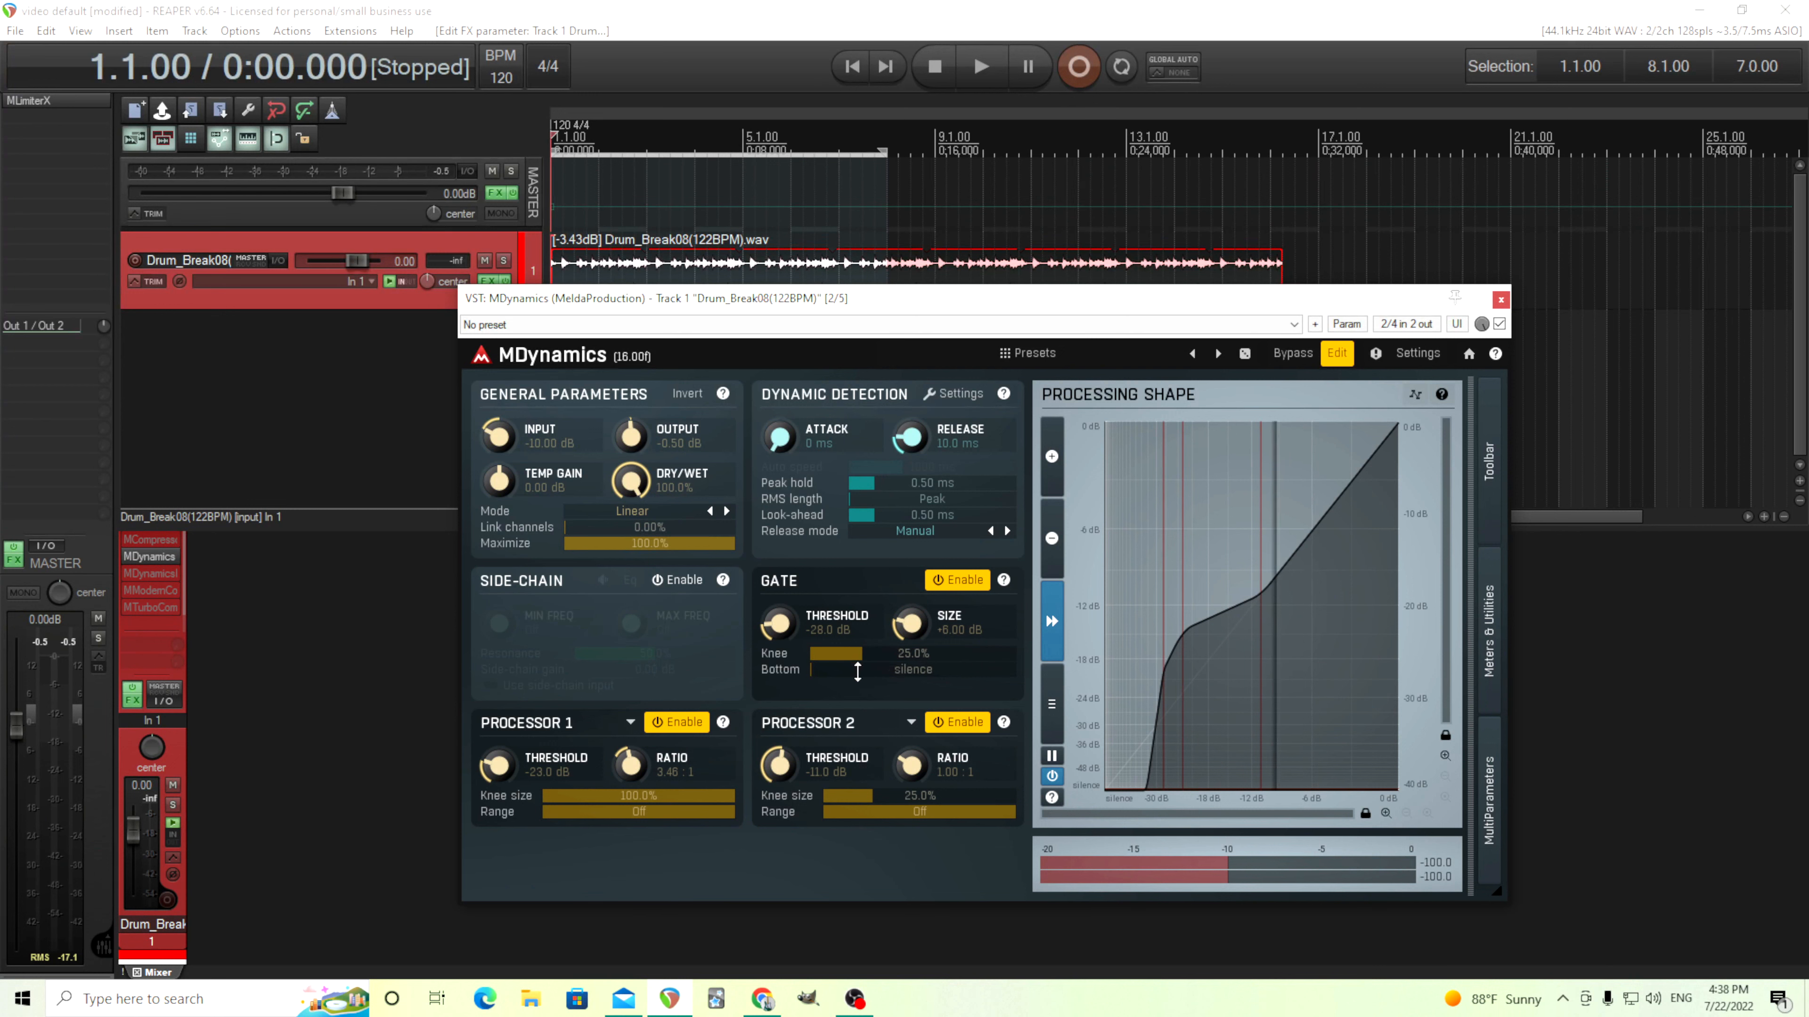
pyautogui.click(956, 579)
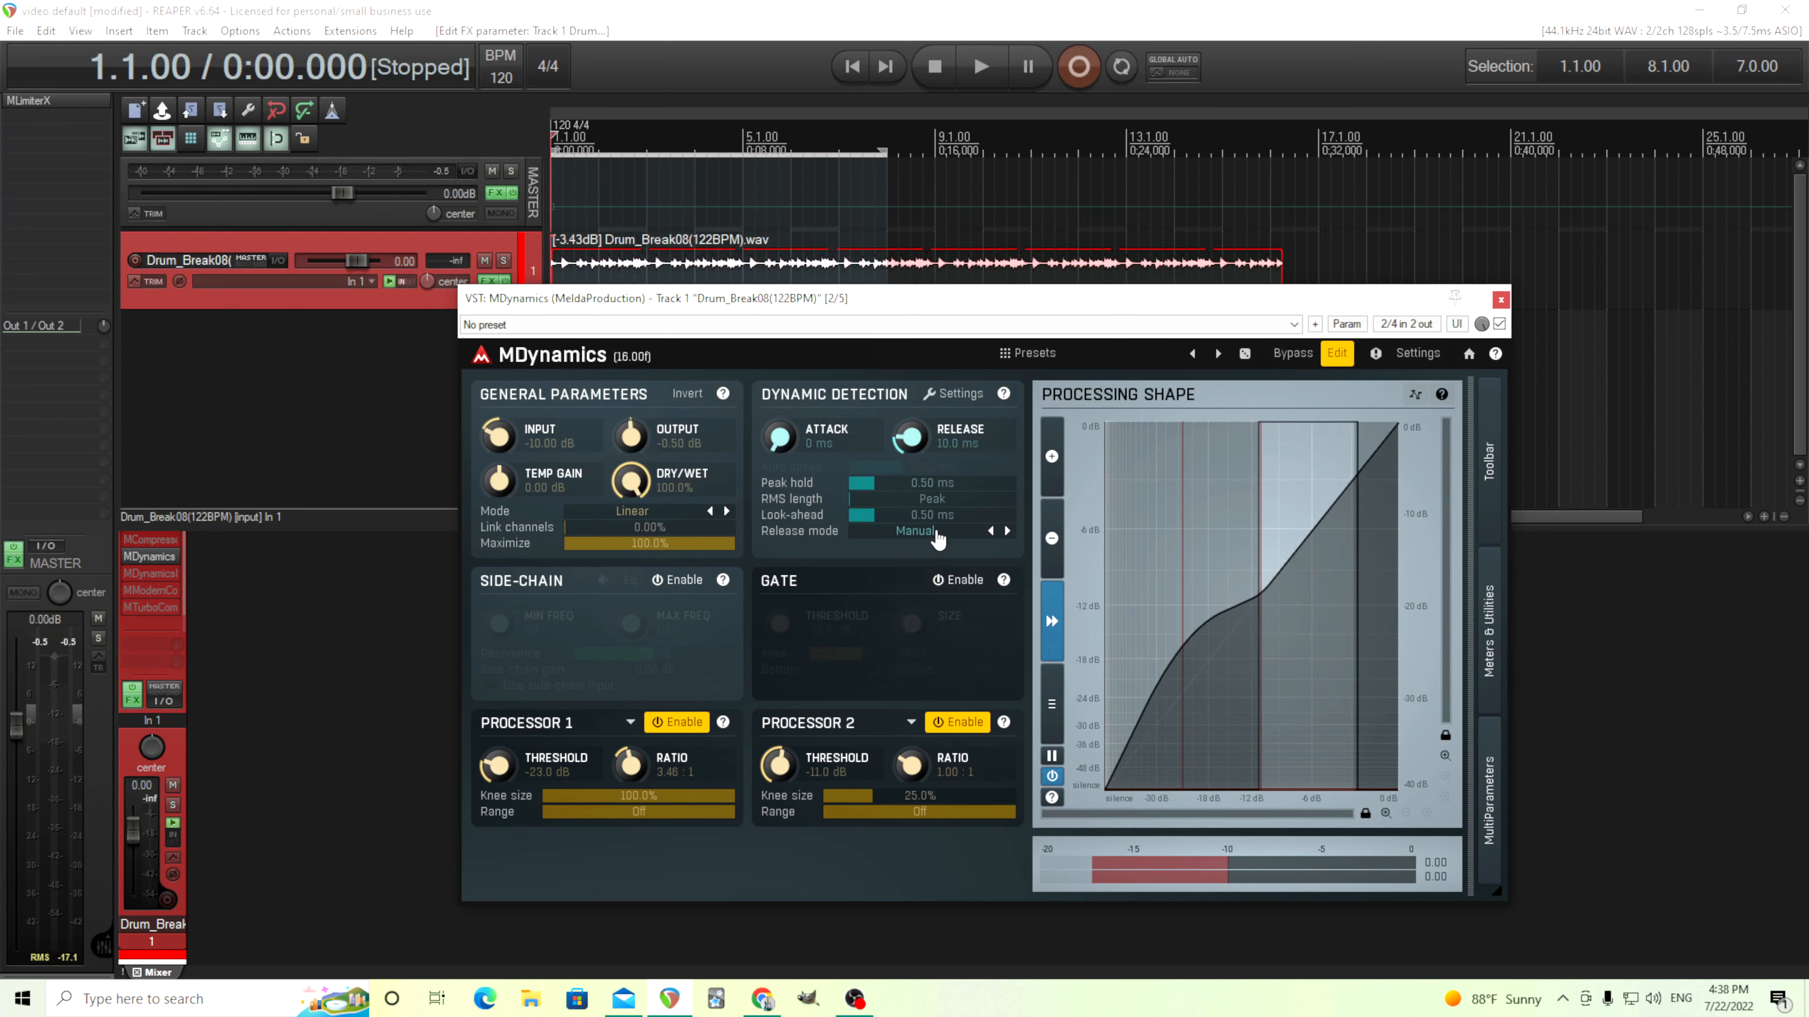
# - Look through the release mode options and the attack shape options in the advanced dynamic detection settings, keeping Manual and Fast
pyautogui.click(938, 532)
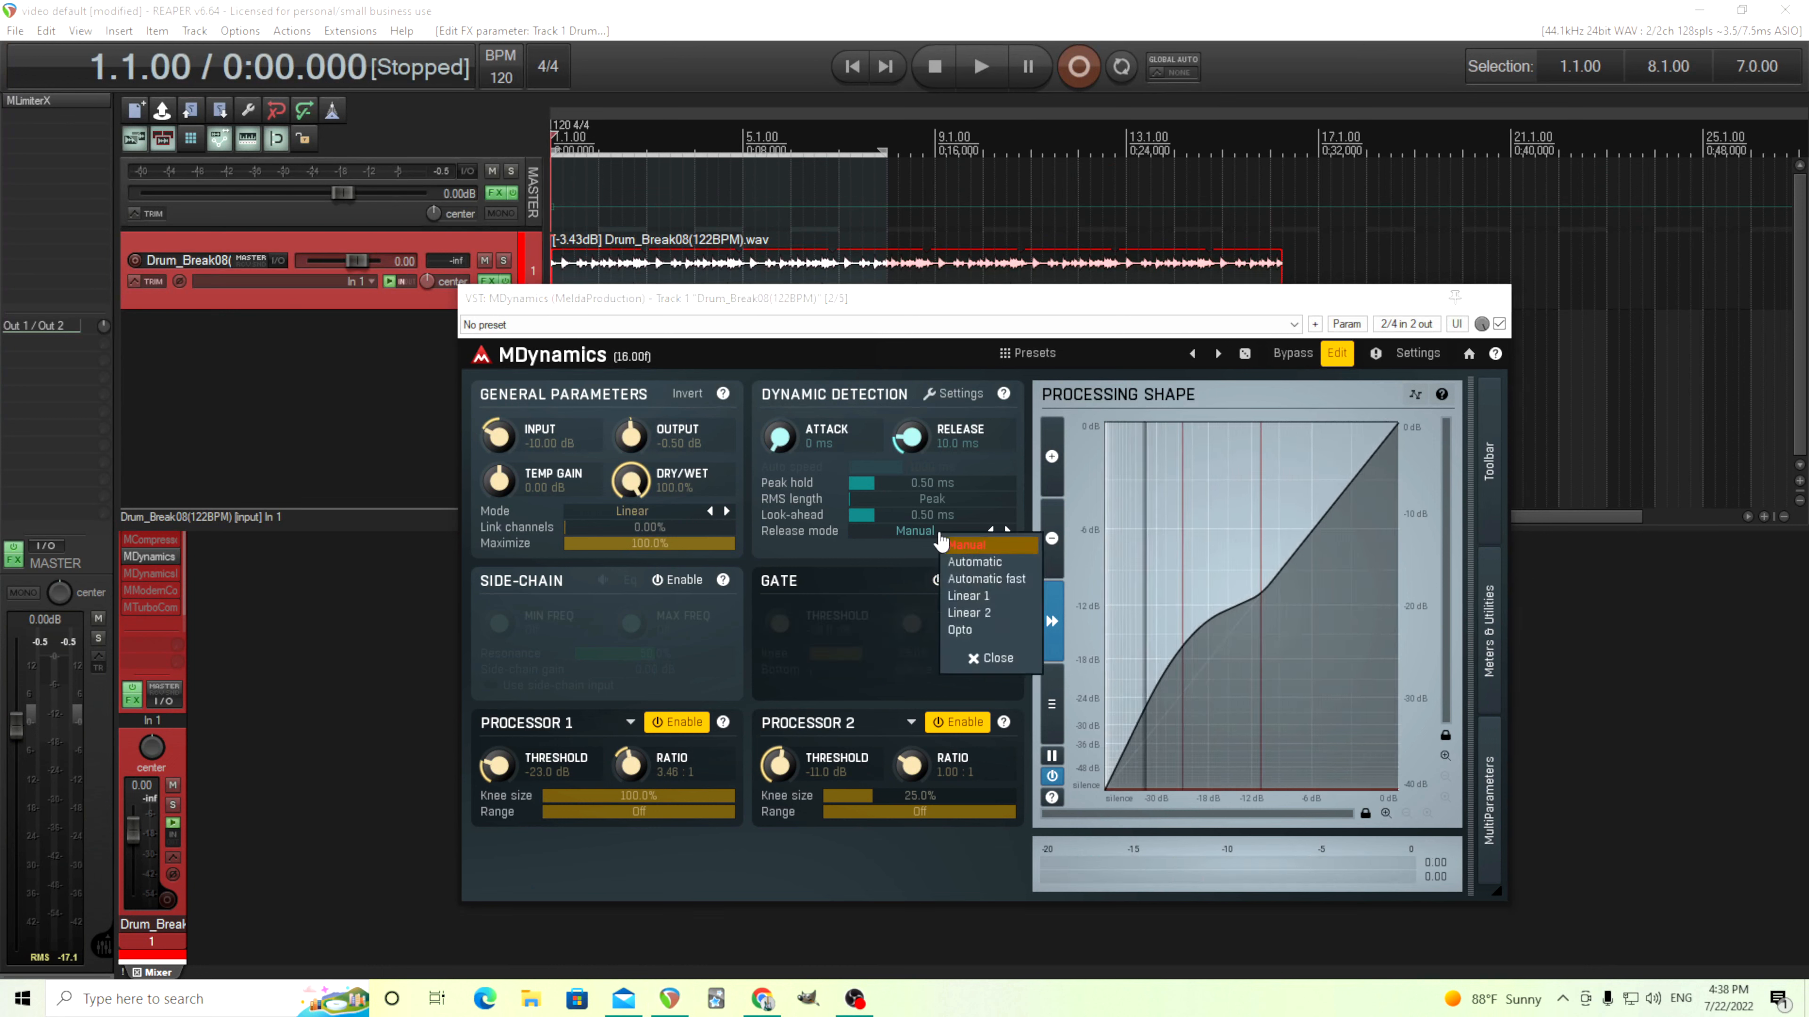
pyautogui.click(809, 518)
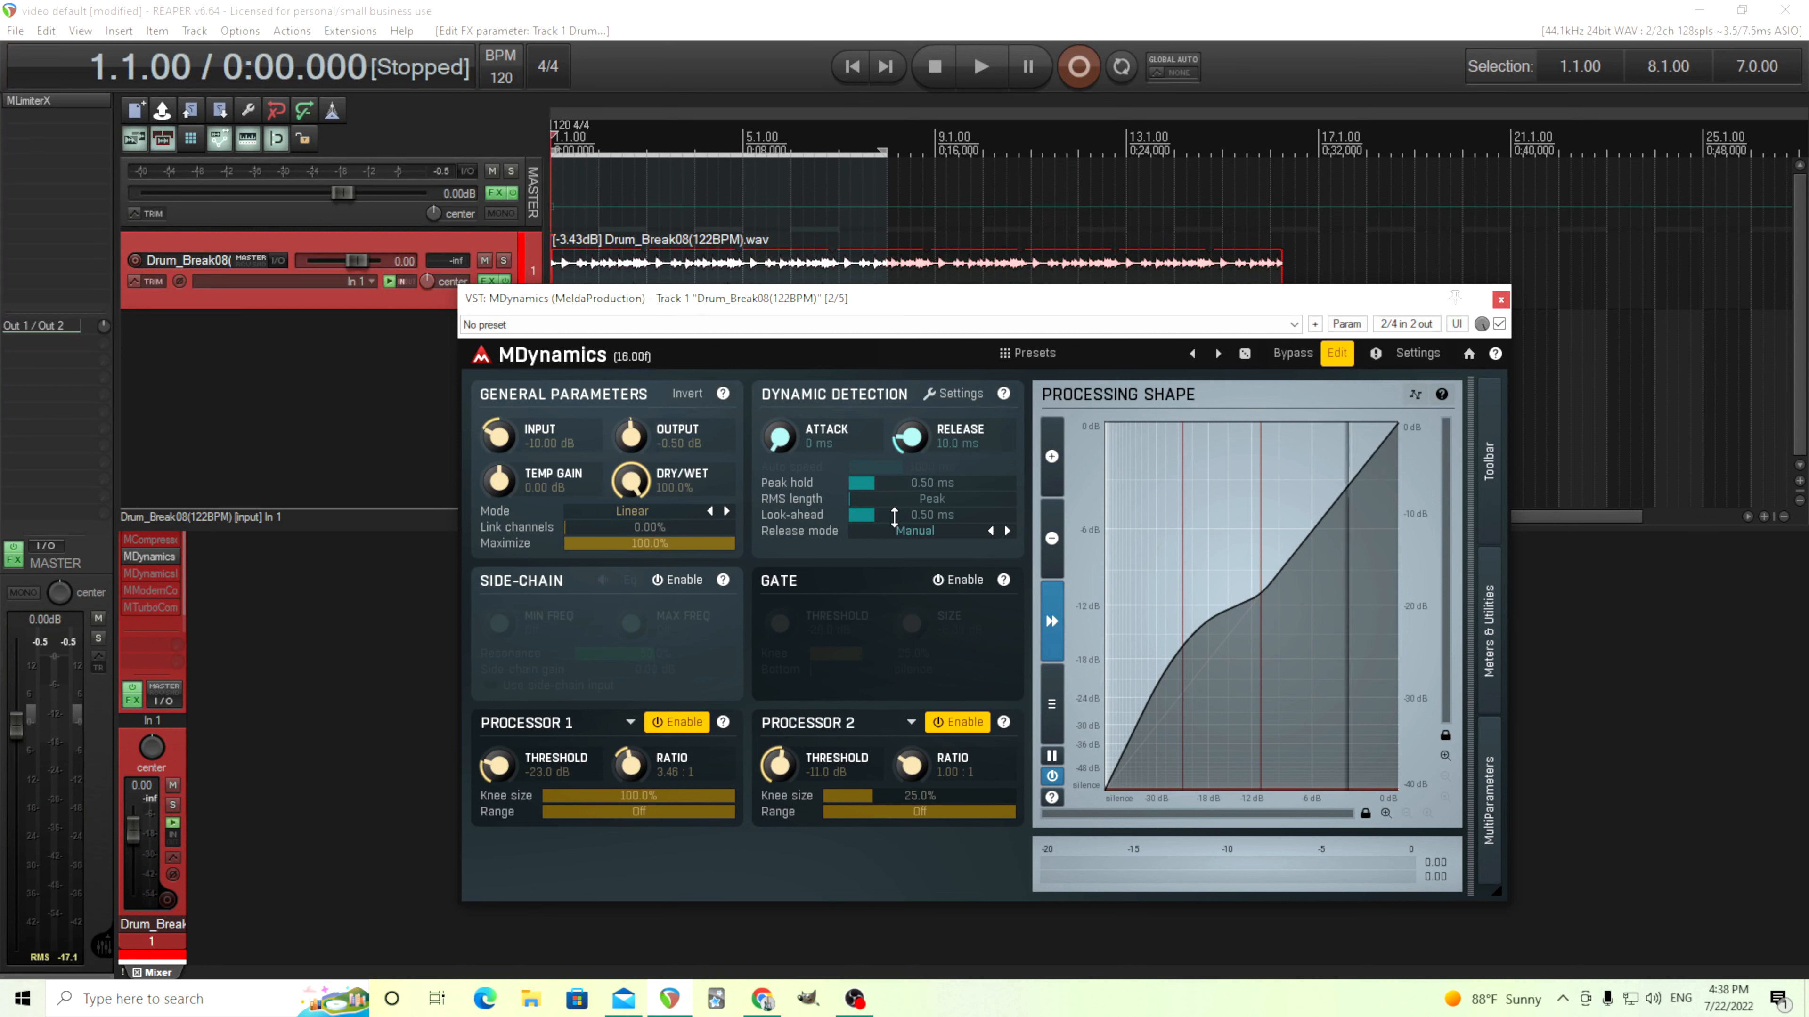
pyautogui.click(956, 394)
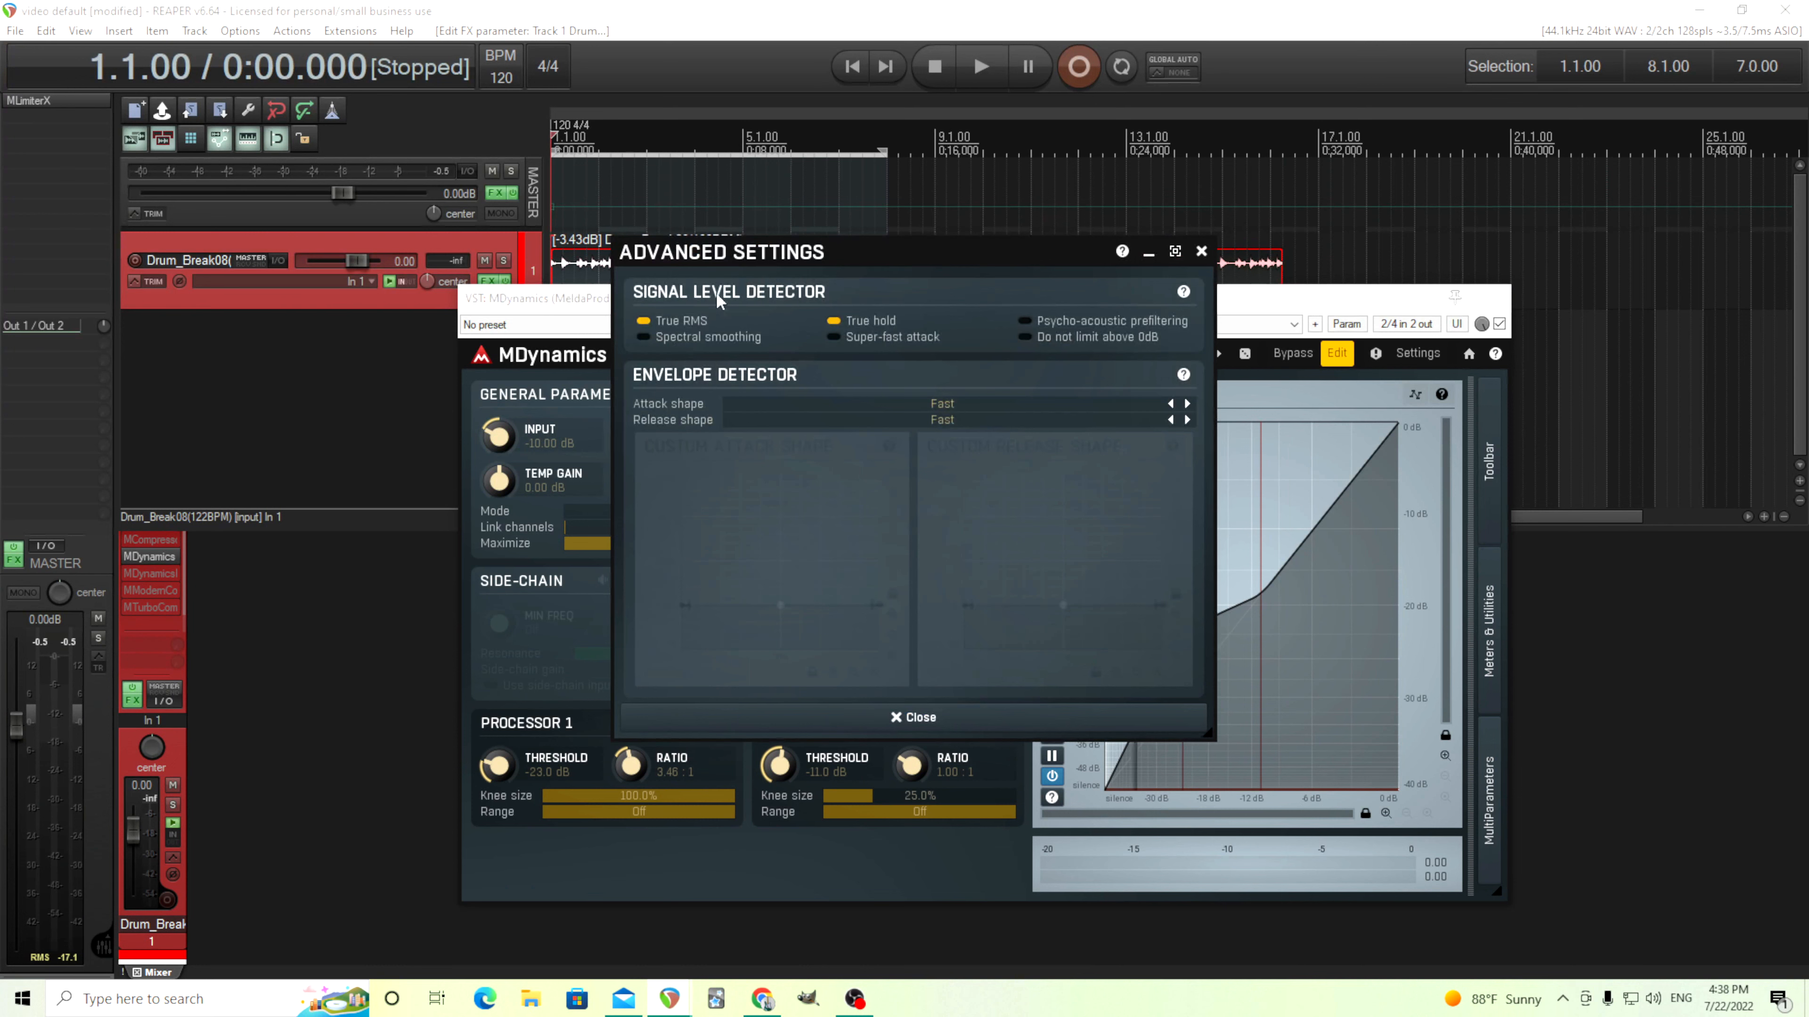
pyautogui.moveTo(736, 255); pyautogui.dragTo(707, 305)
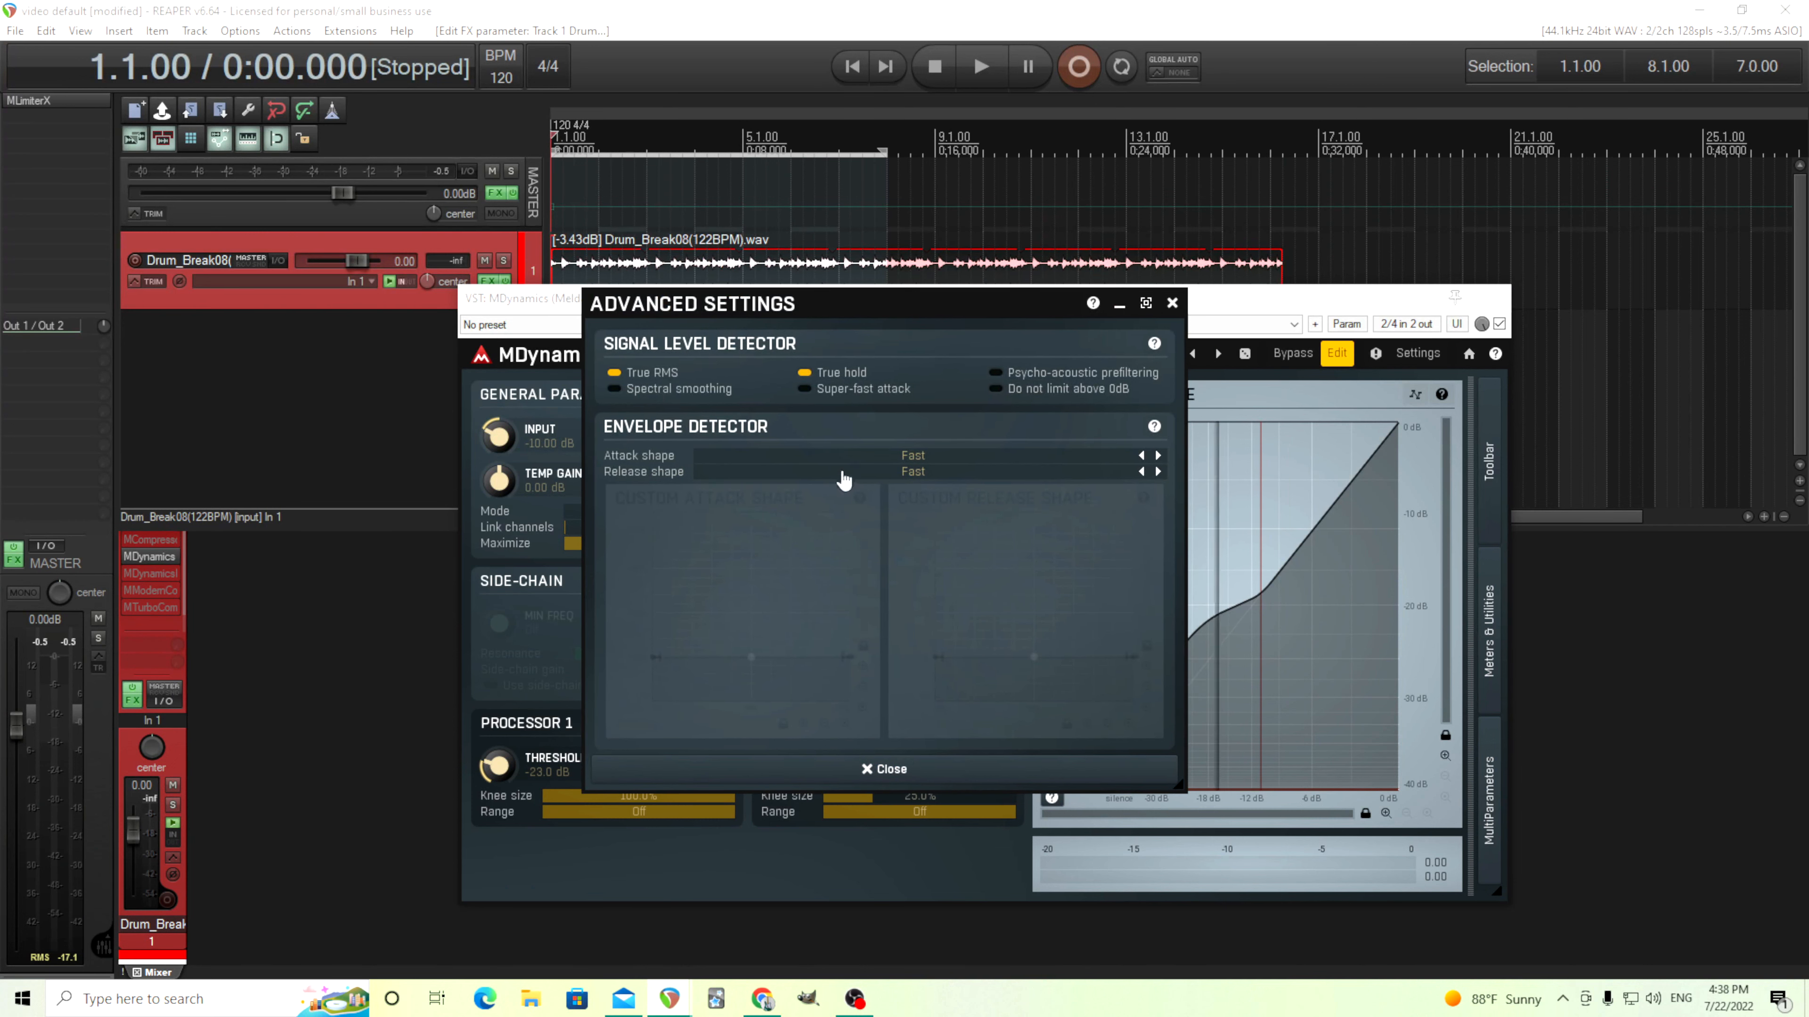
pyautogui.click(864, 456)
pyautogui.click(782, 430)
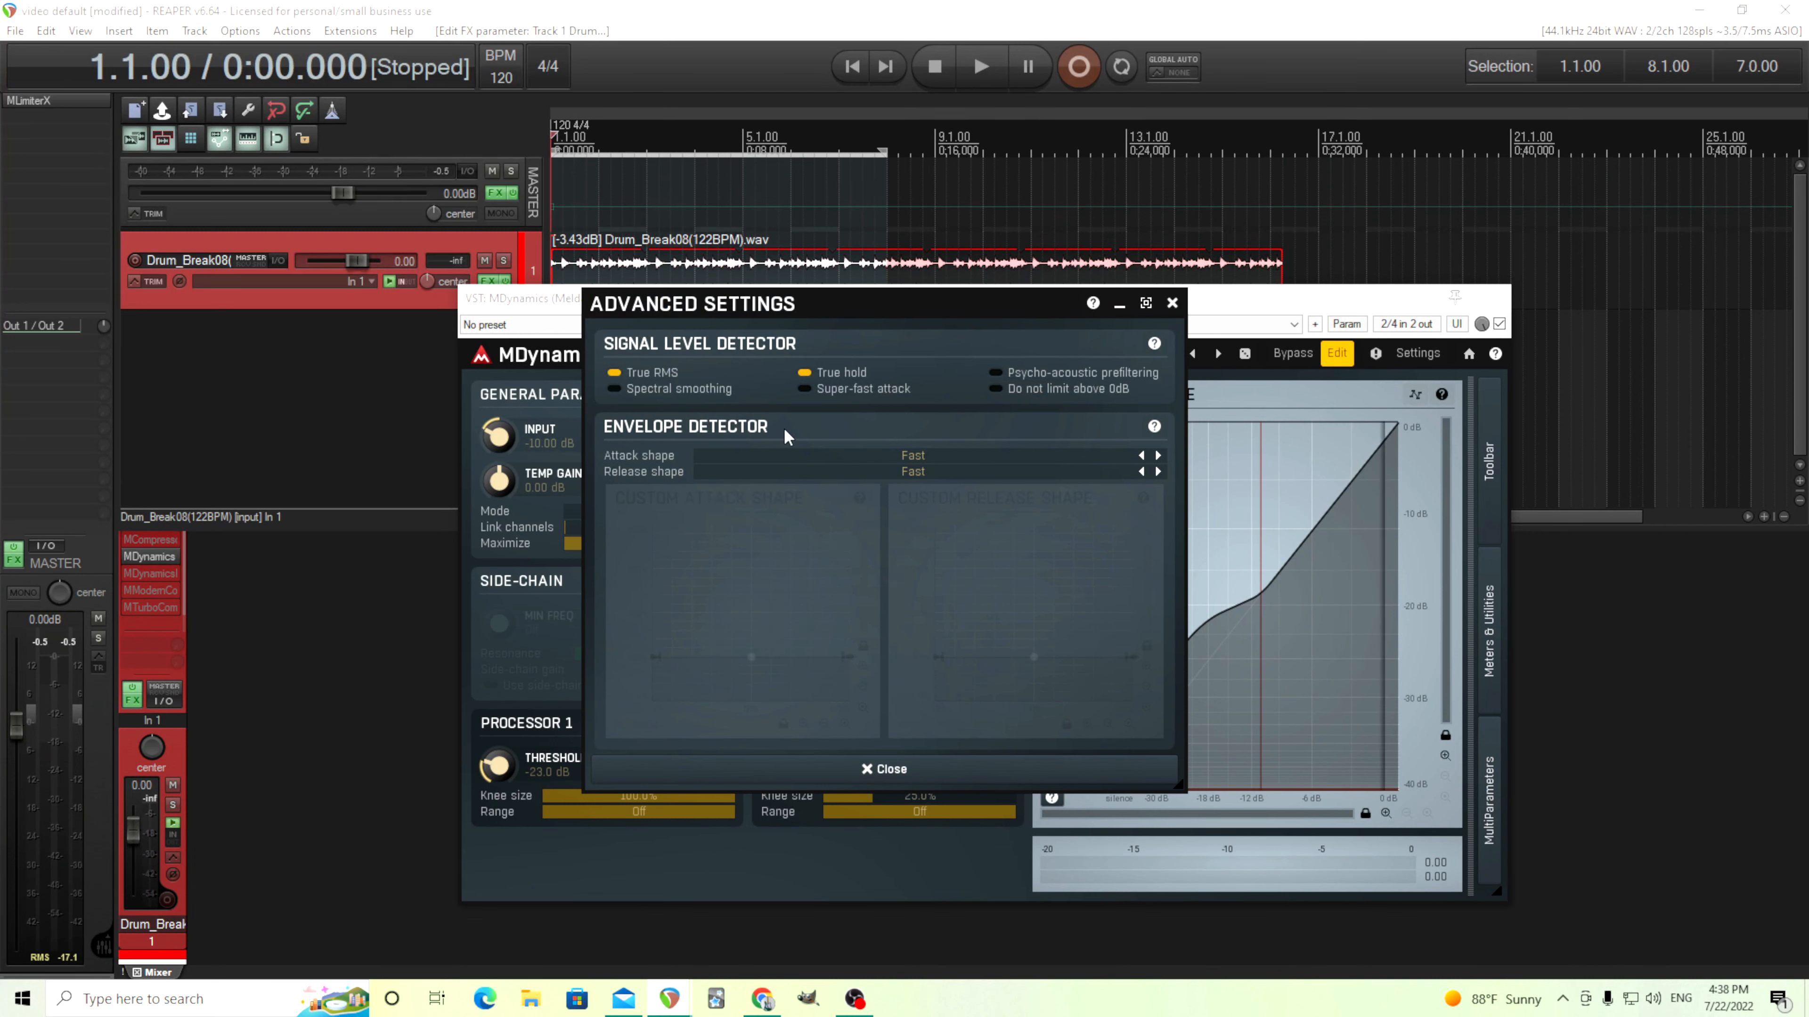
pyautogui.click(900, 457)
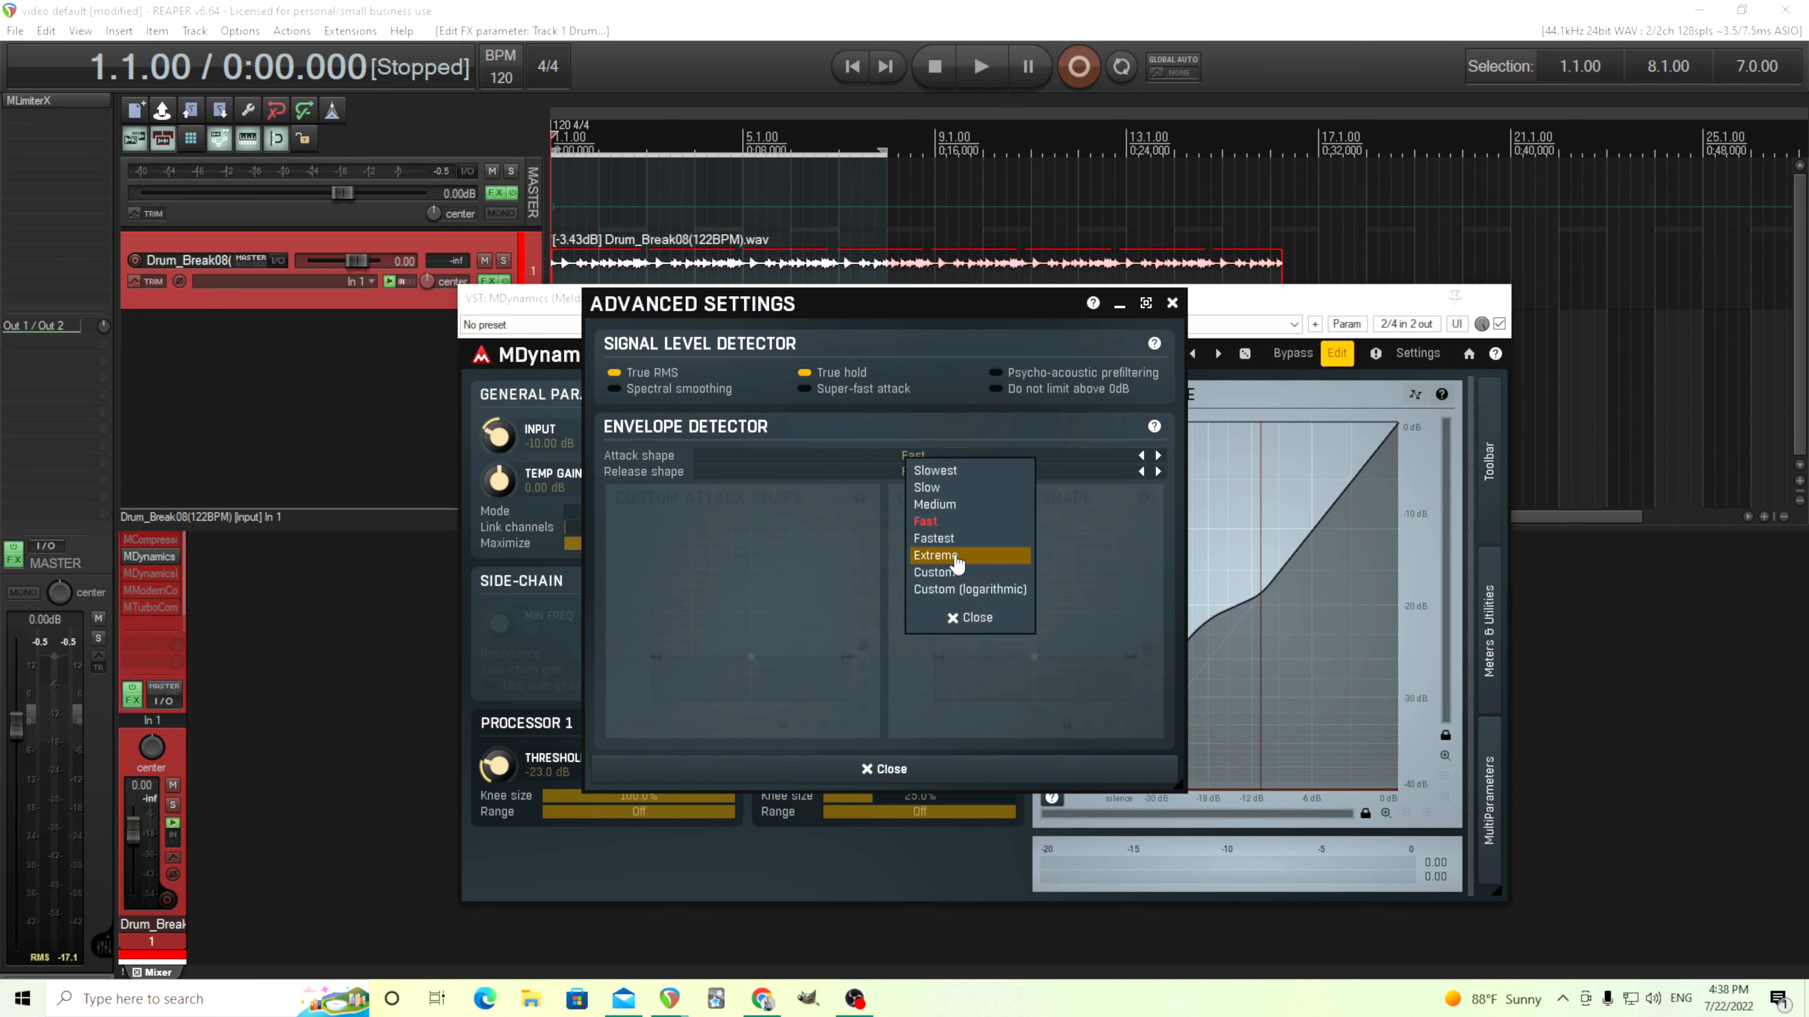
pyautogui.click(826, 435)
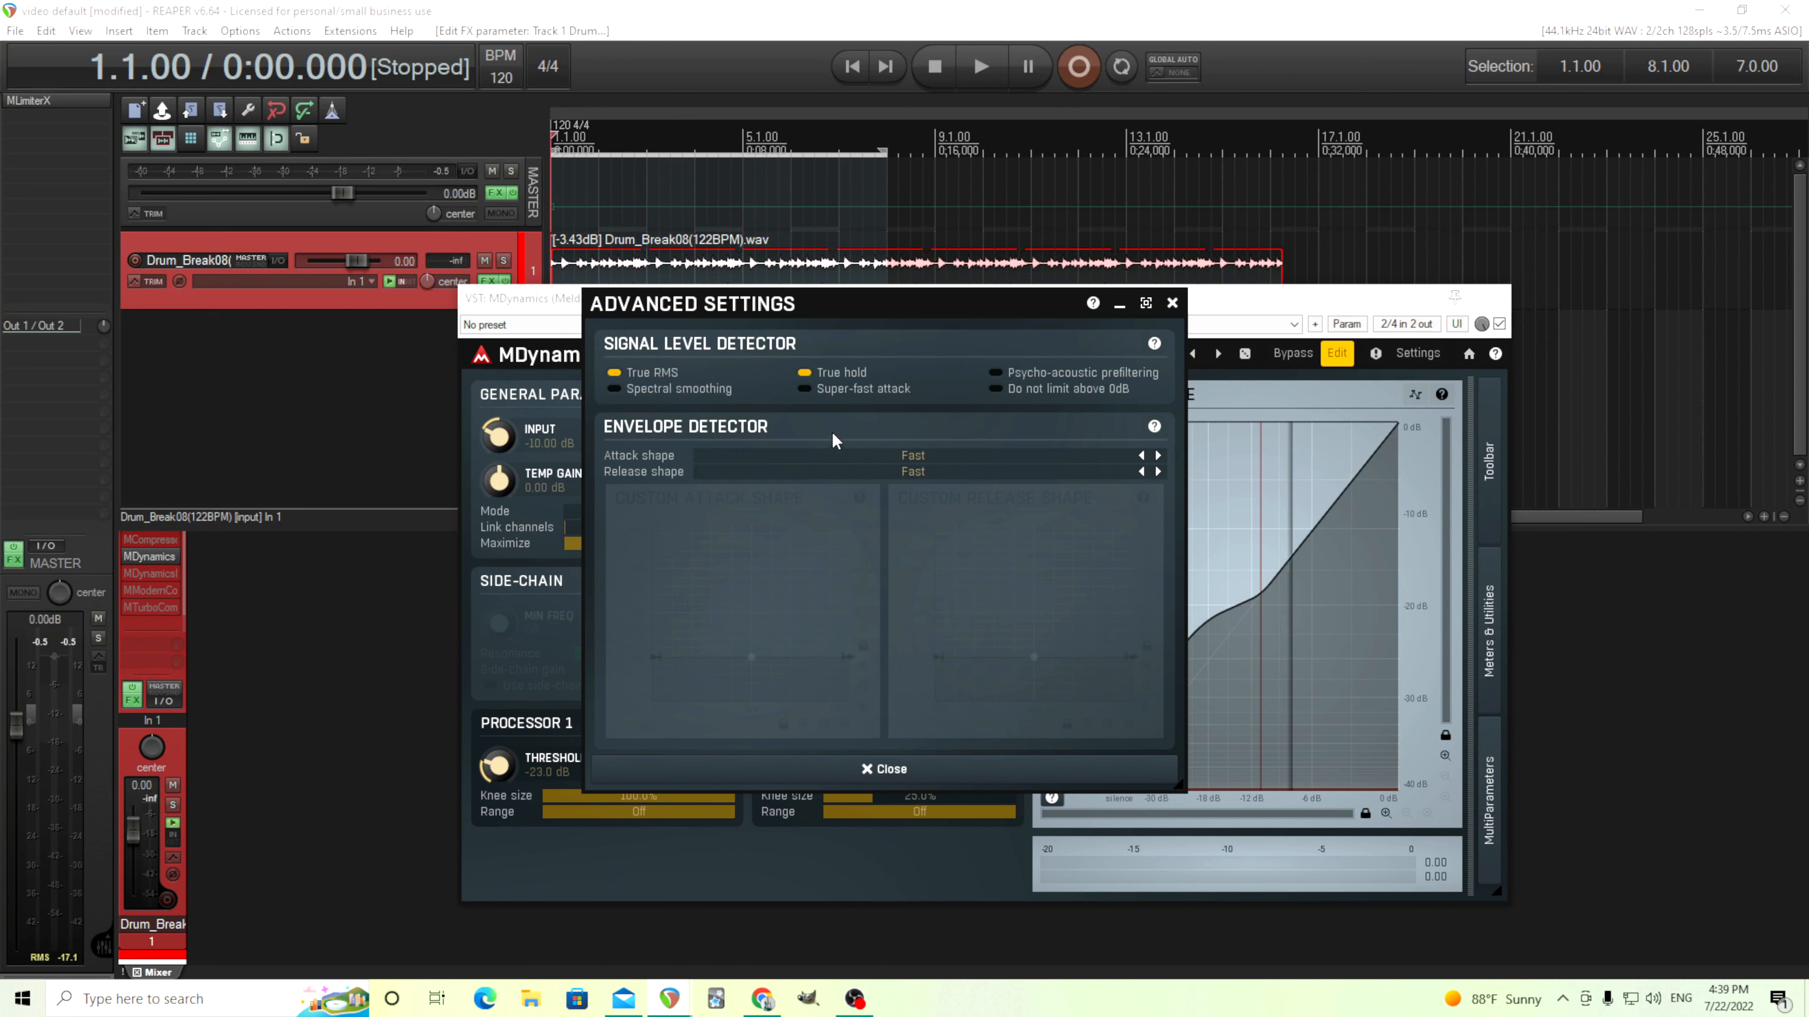
pyautogui.click(889, 460)
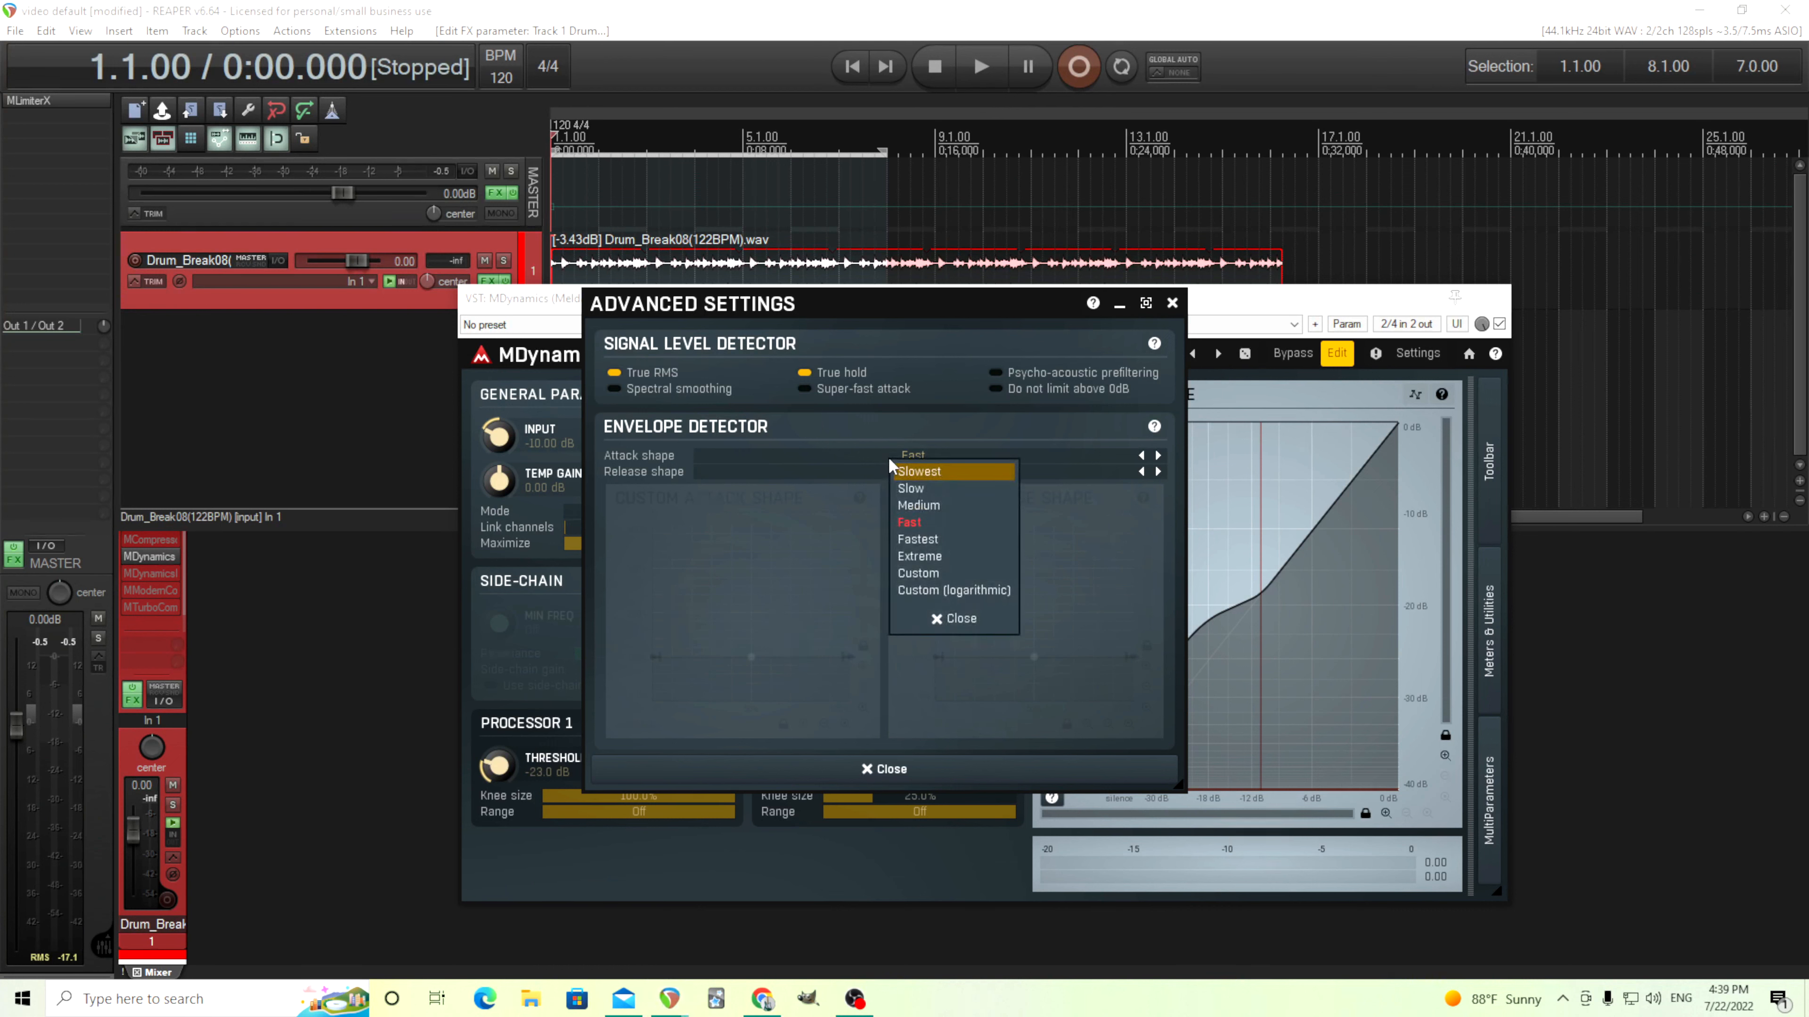
pyautogui.click(885, 431)
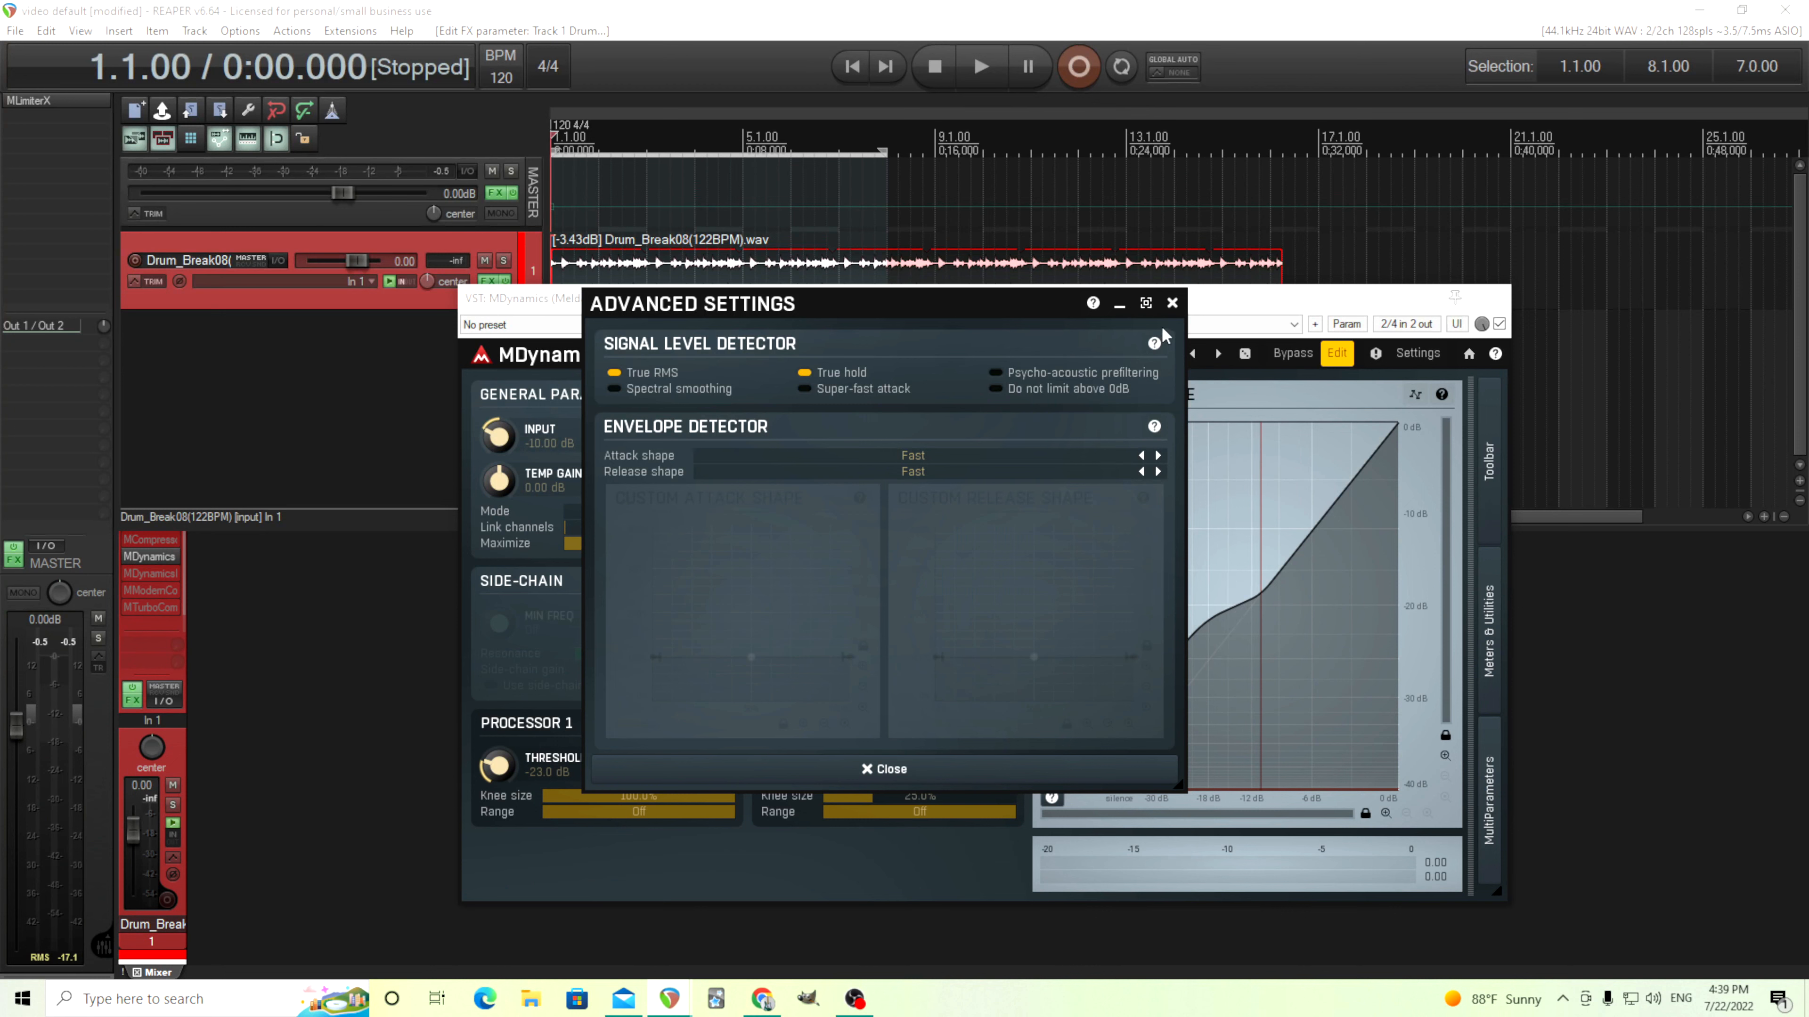
pyautogui.click(1171, 302)
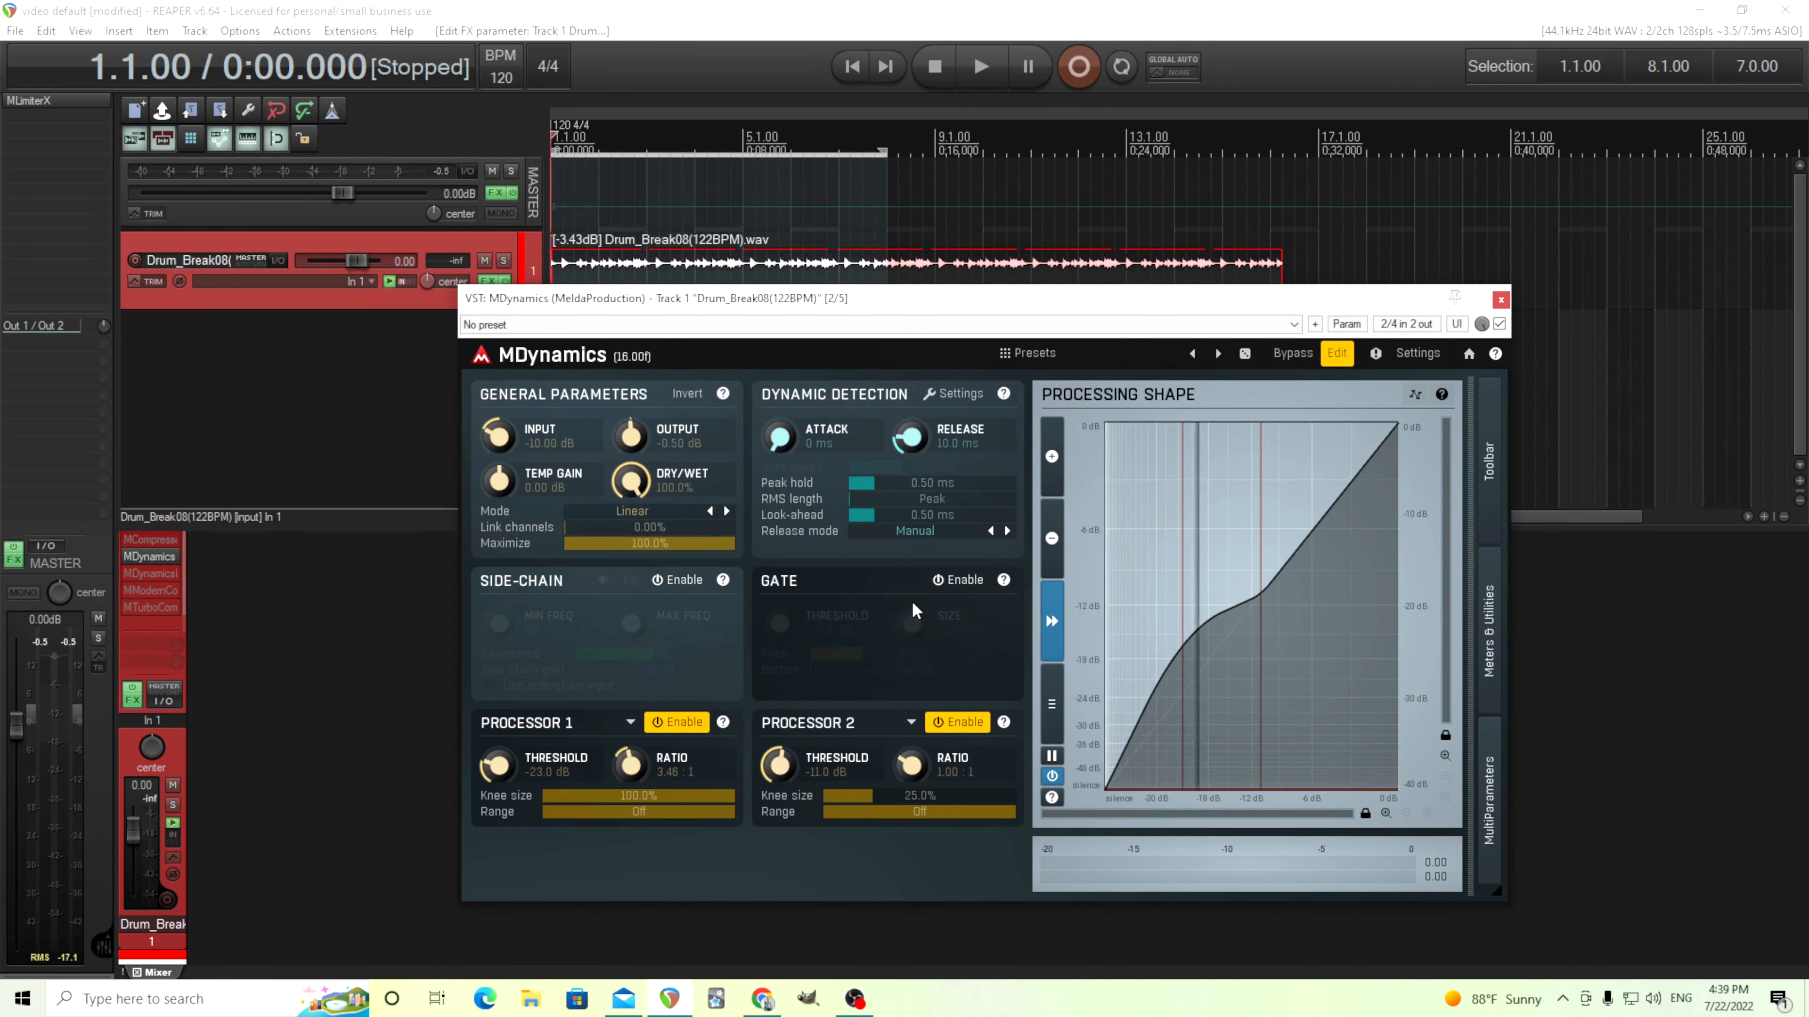
# - Leave the edit view, load the By purpose device Drums, and expand the toolbar to enable the Limiter
pyautogui.click(1337, 354)
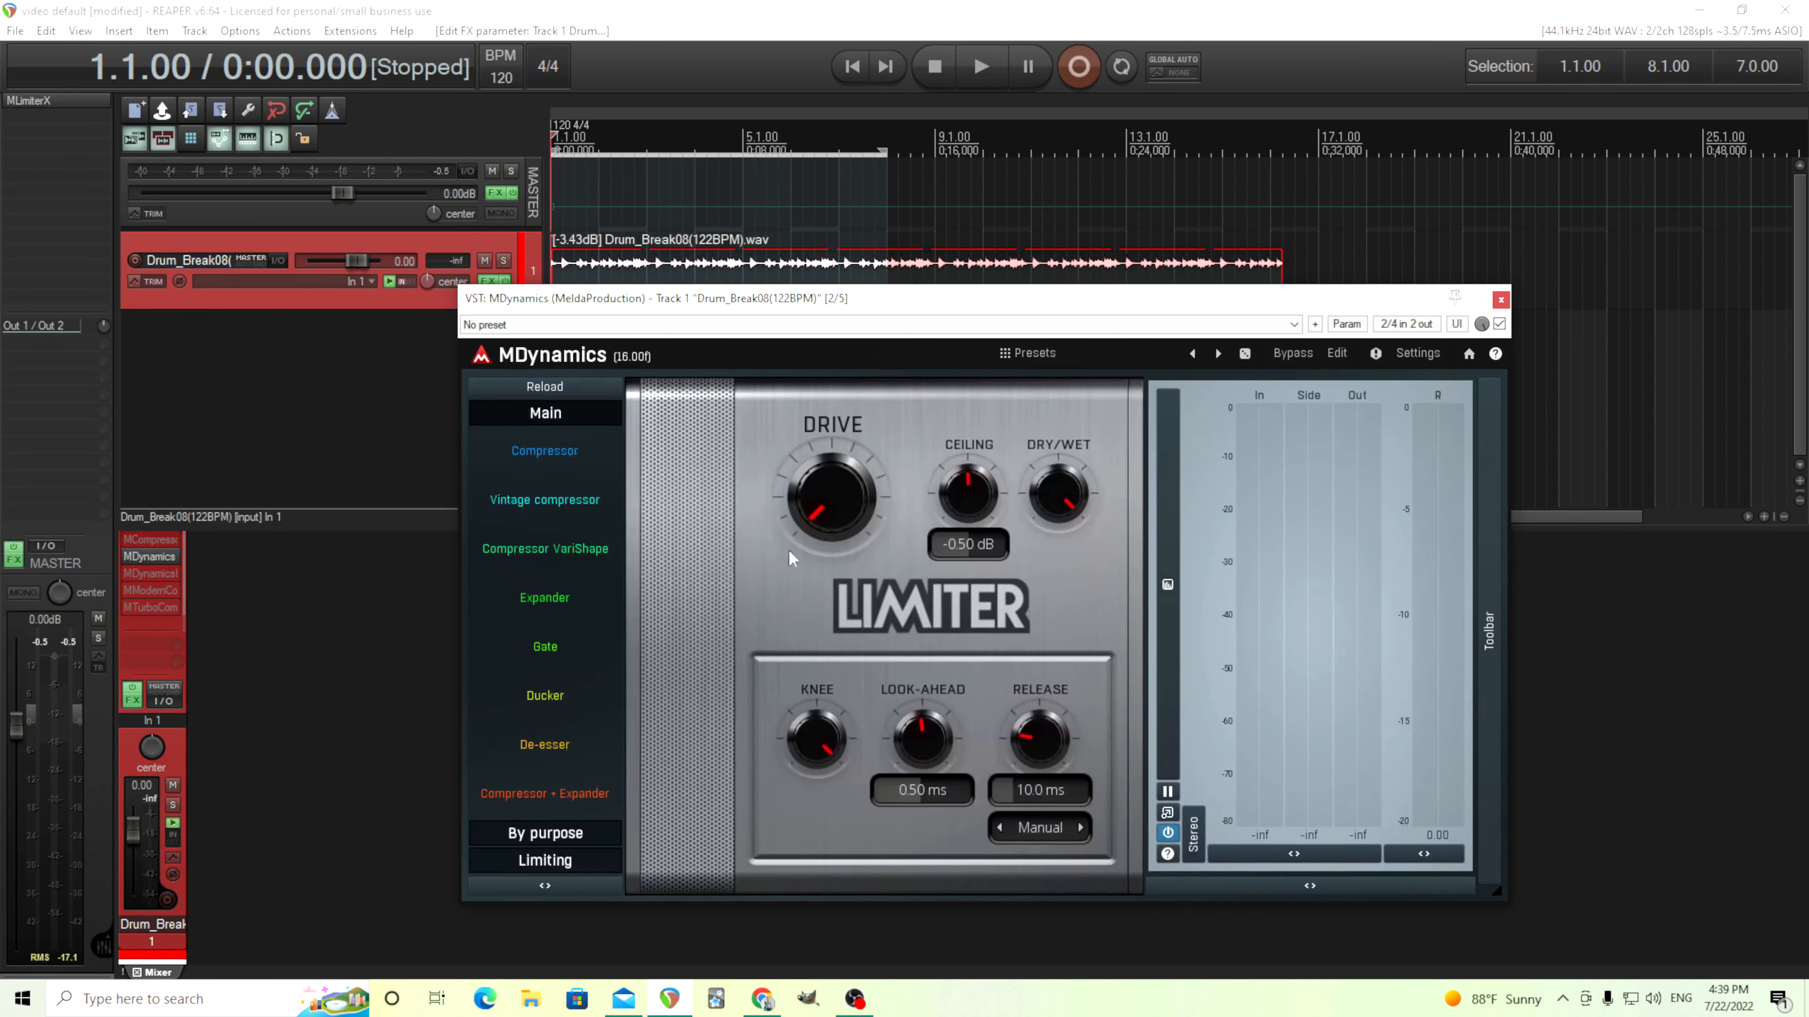
pyautogui.click(554, 549)
pyautogui.click(569, 833)
pyautogui.click(538, 768)
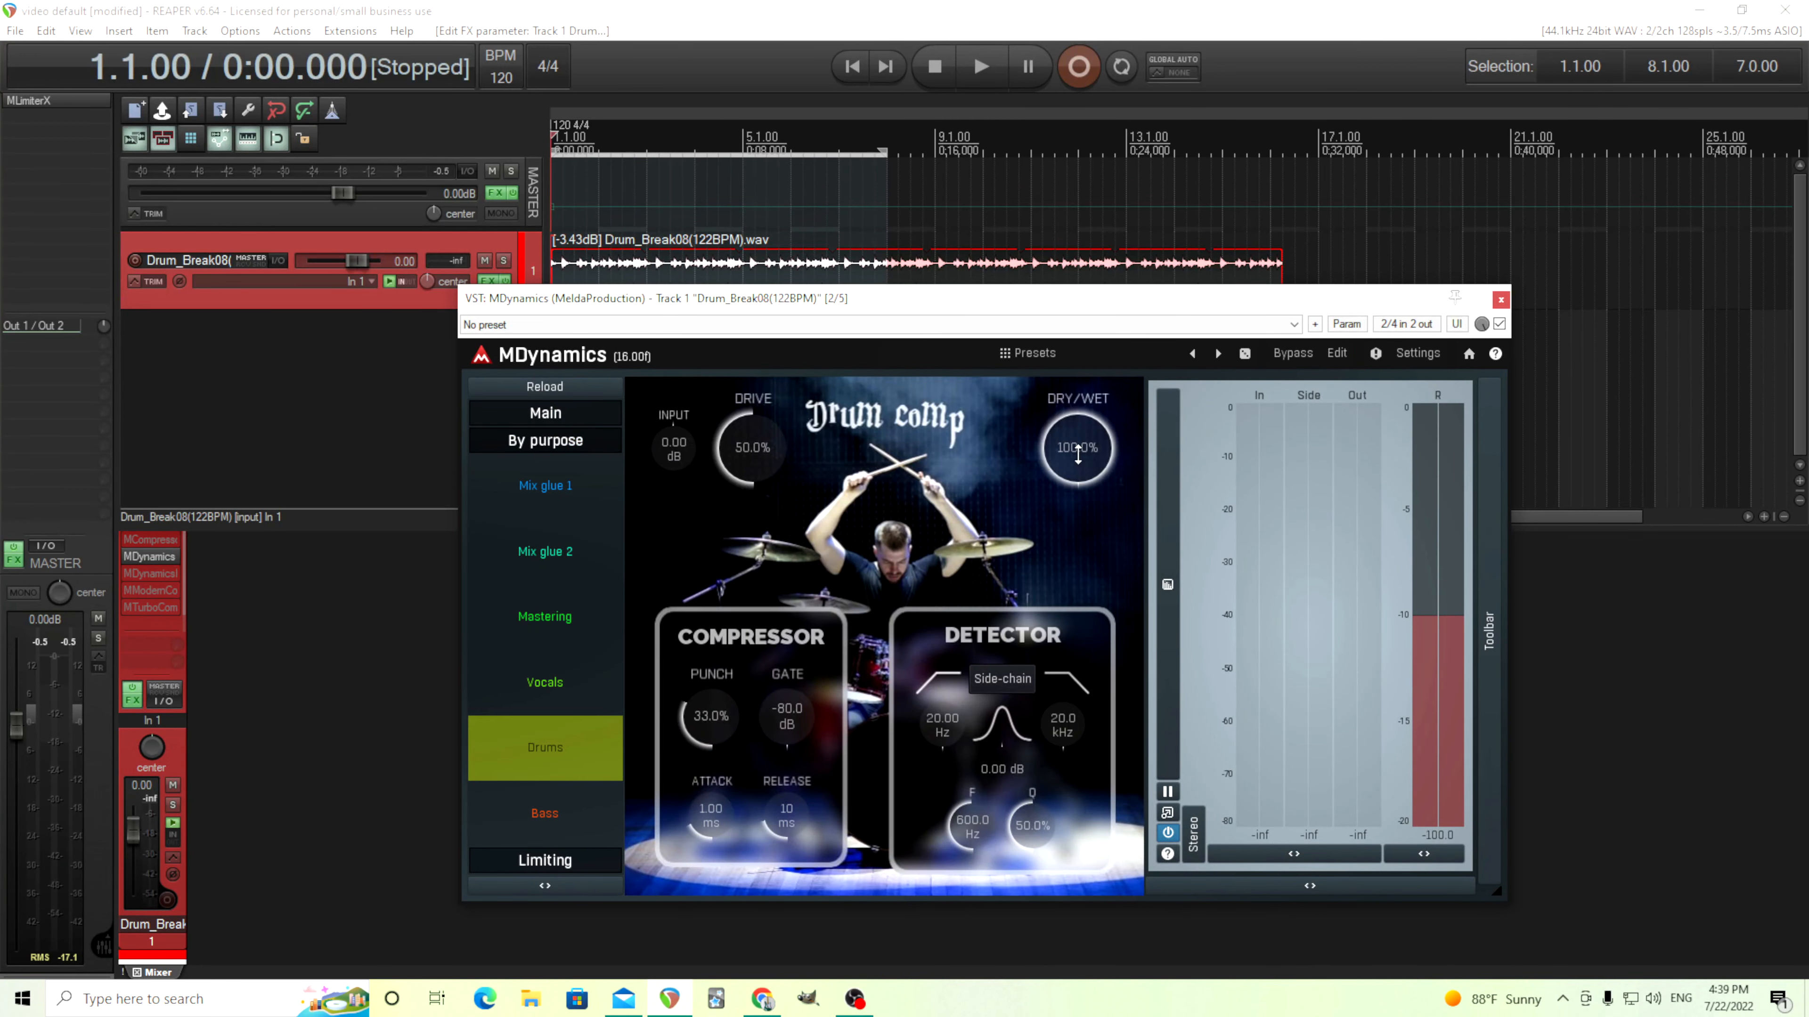
pyautogui.click(1493, 574)
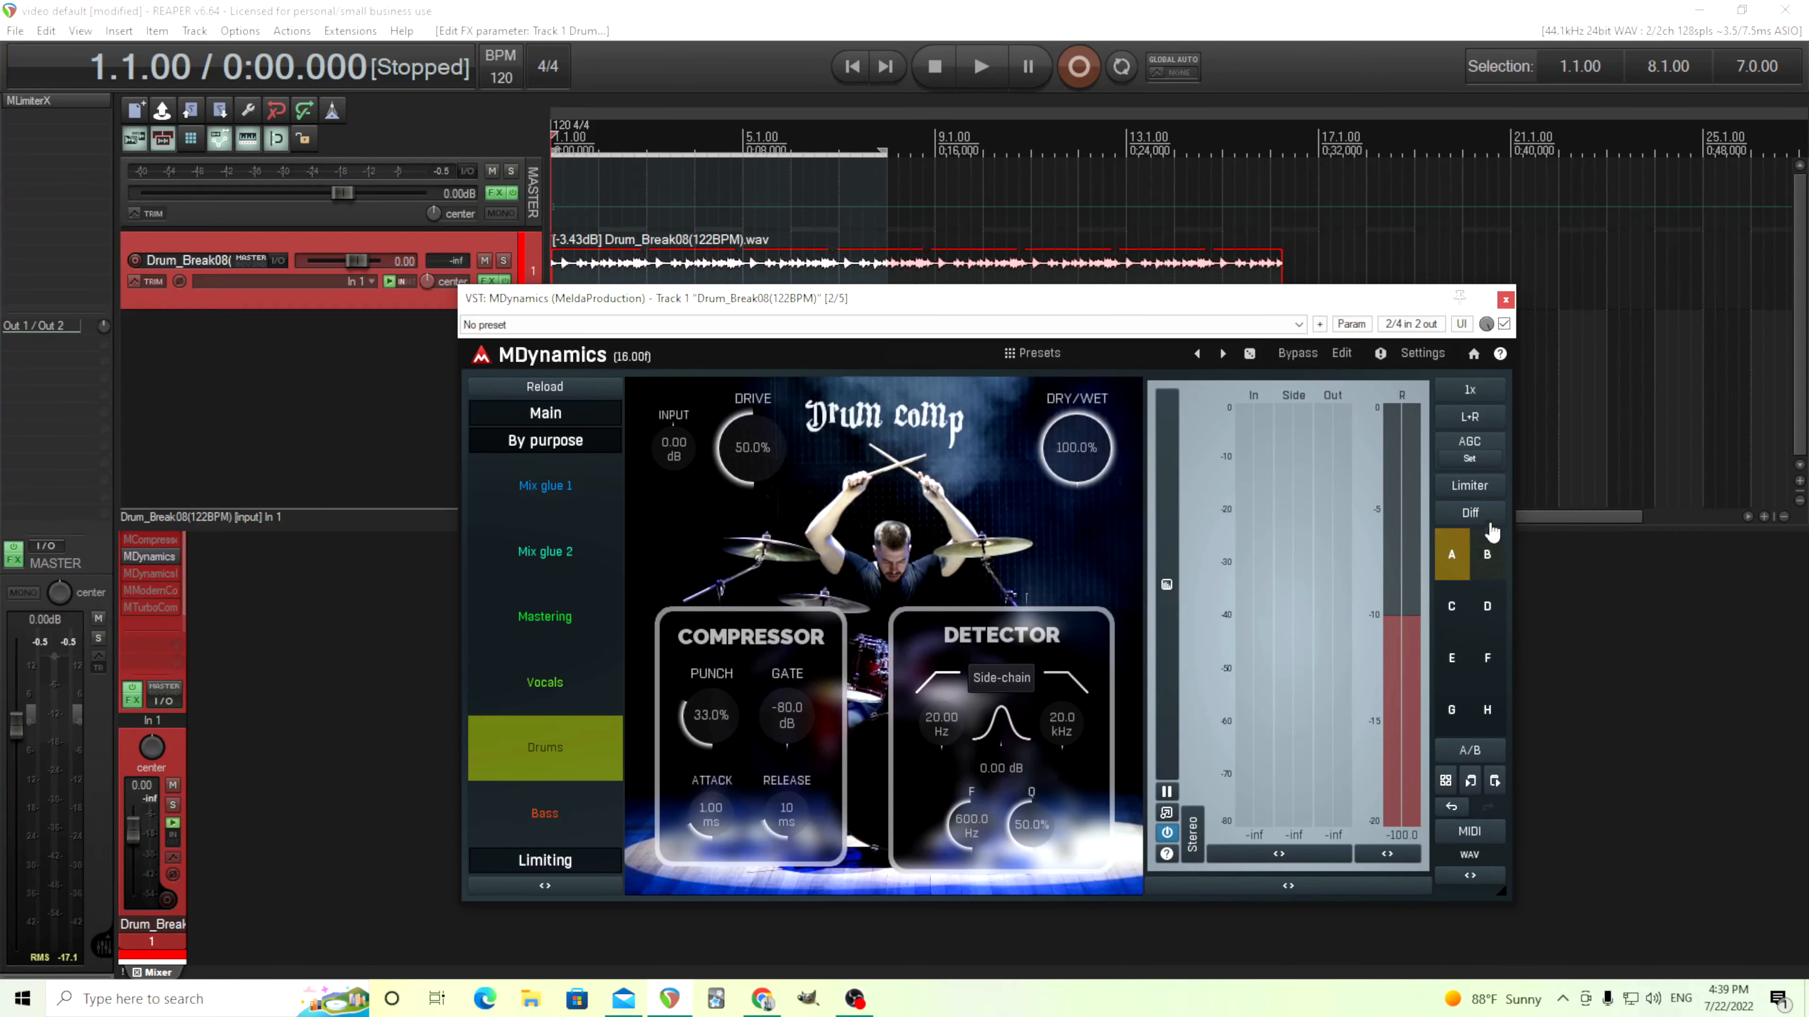
# - Play the drum loop and set the Drum comp's drive to 79.6% and dry/wet to 52.0%
pyautogui.click(981, 66)
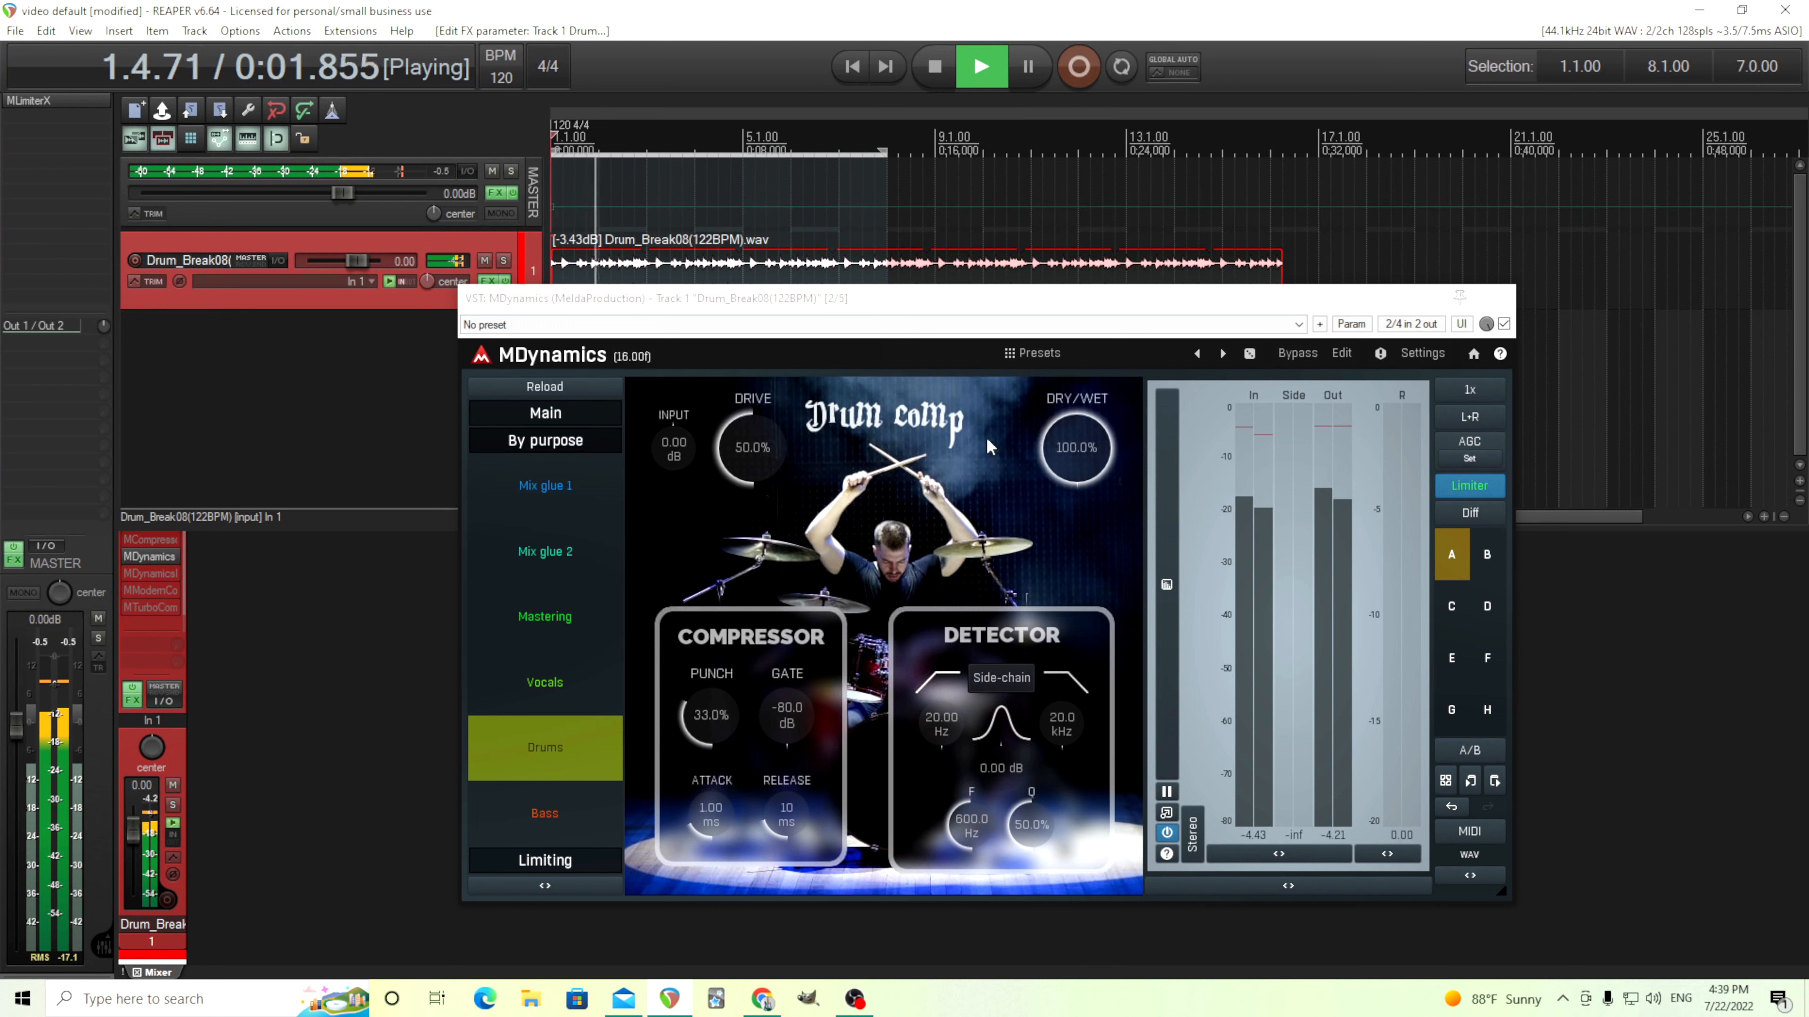
pyautogui.click(753, 472)
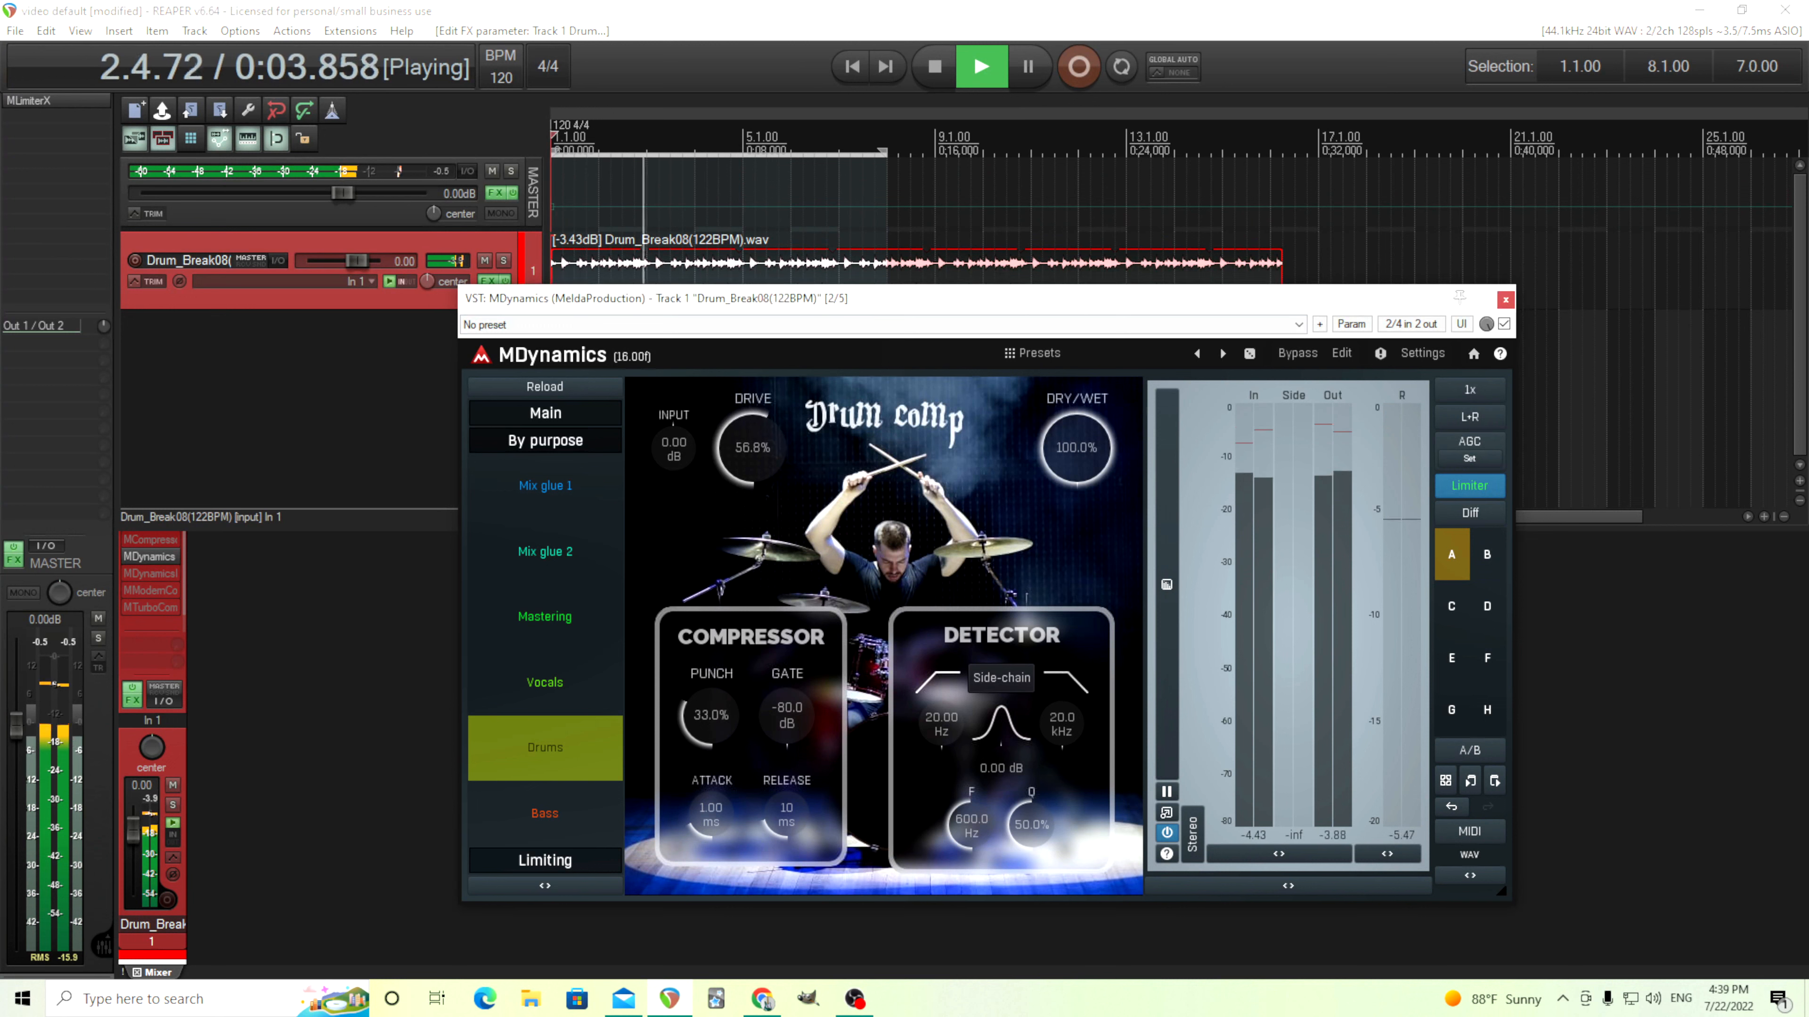
pyautogui.moveTo(753, 472)
pyautogui.mouseDown()
pyautogui.moveTo(753, 409)
pyautogui.moveTo(752, 474)
pyautogui.mouseUp()
pyautogui.moveTo(711, 717)
pyautogui.mouseDown()
pyautogui.moveTo(711, 660)
pyautogui.moveTo(711, 689)
pyautogui.mouseUp()
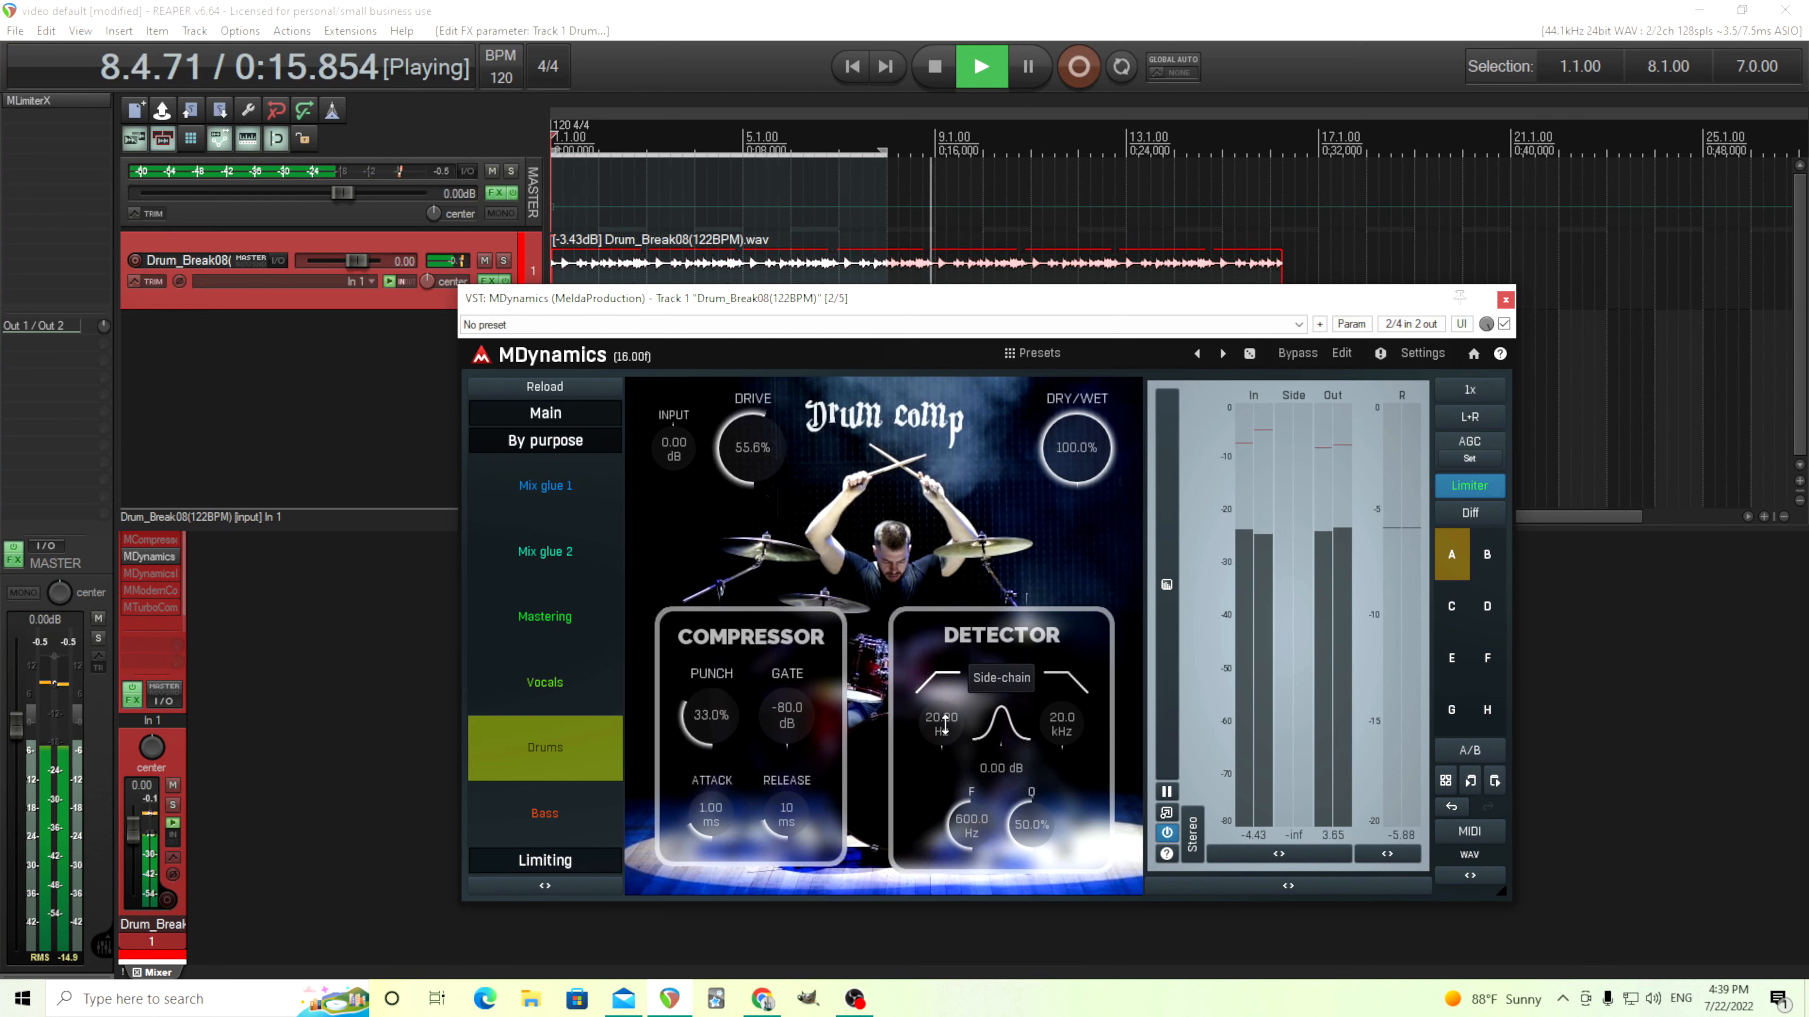
pyautogui.moveTo(753, 449)
pyautogui.mouseDown()
pyautogui.moveTo(753, 393)
pyautogui.moveTo(753, 415)
pyautogui.mouseUp()
pyautogui.moveTo(1076, 449); pyautogui.dragTo(1076, 522)
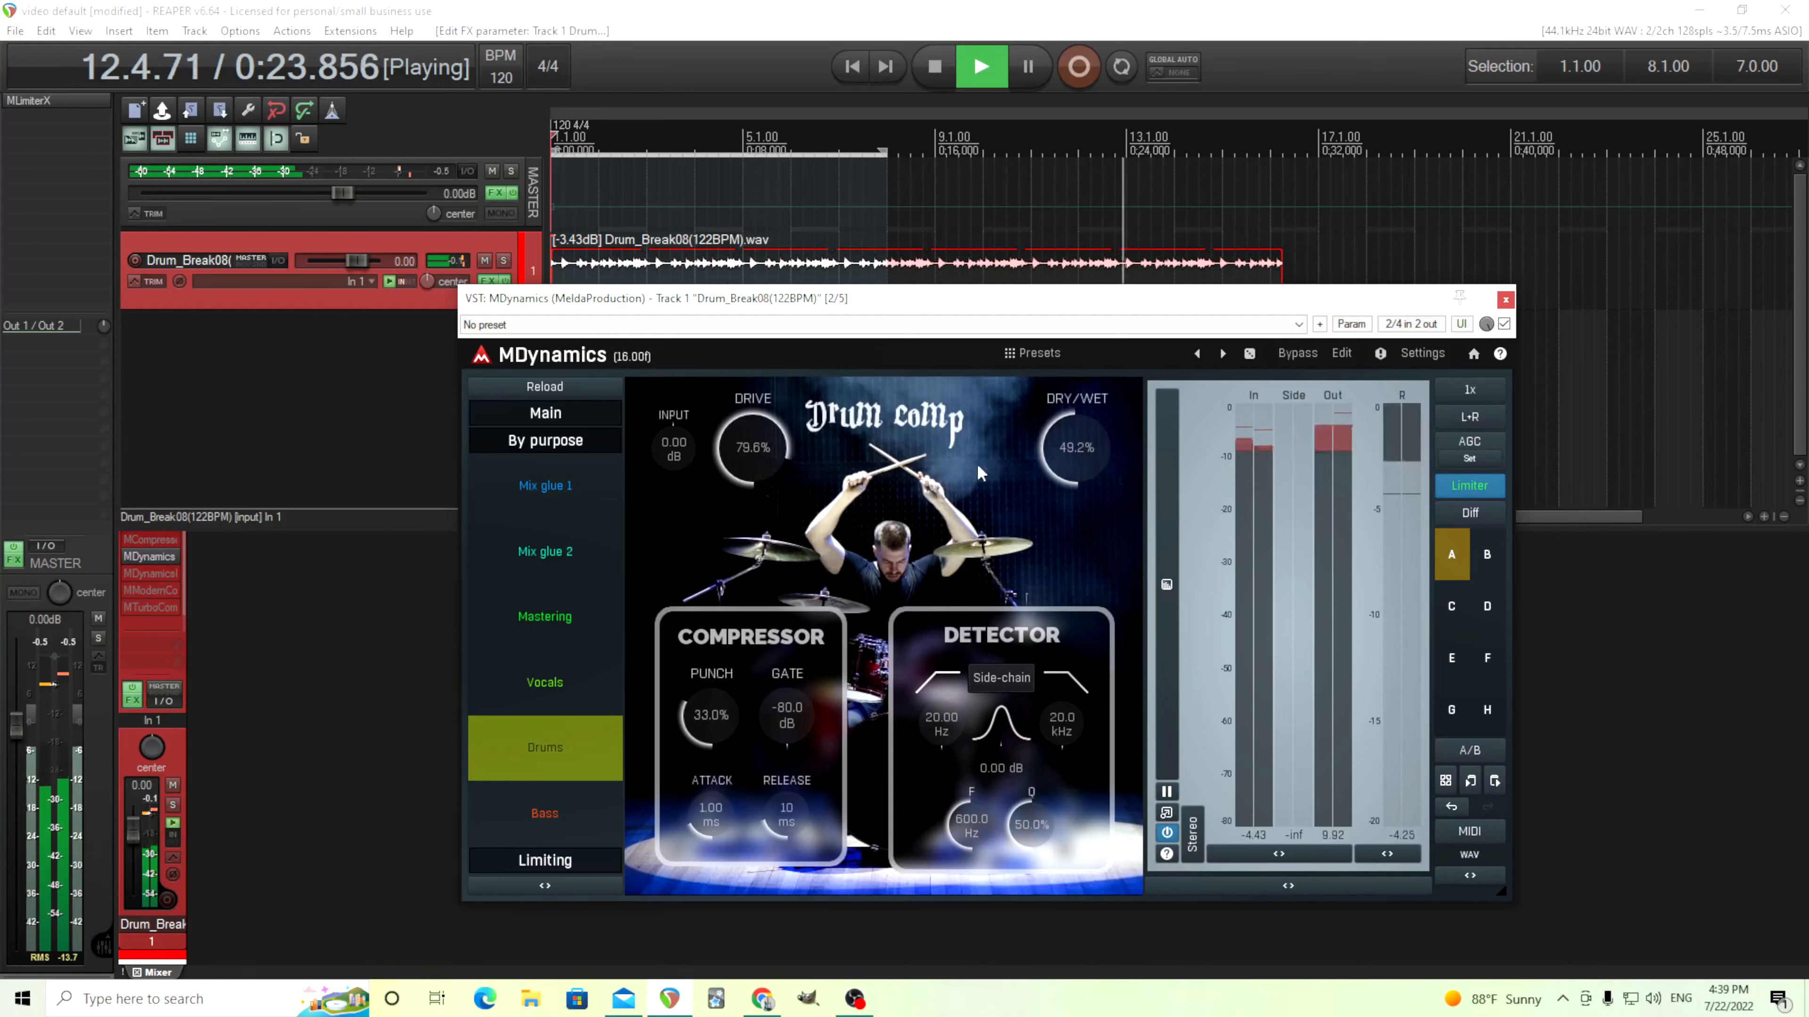
pyautogui.moveTo(1076, 454); pyautogui.dragTo(1076, 450)
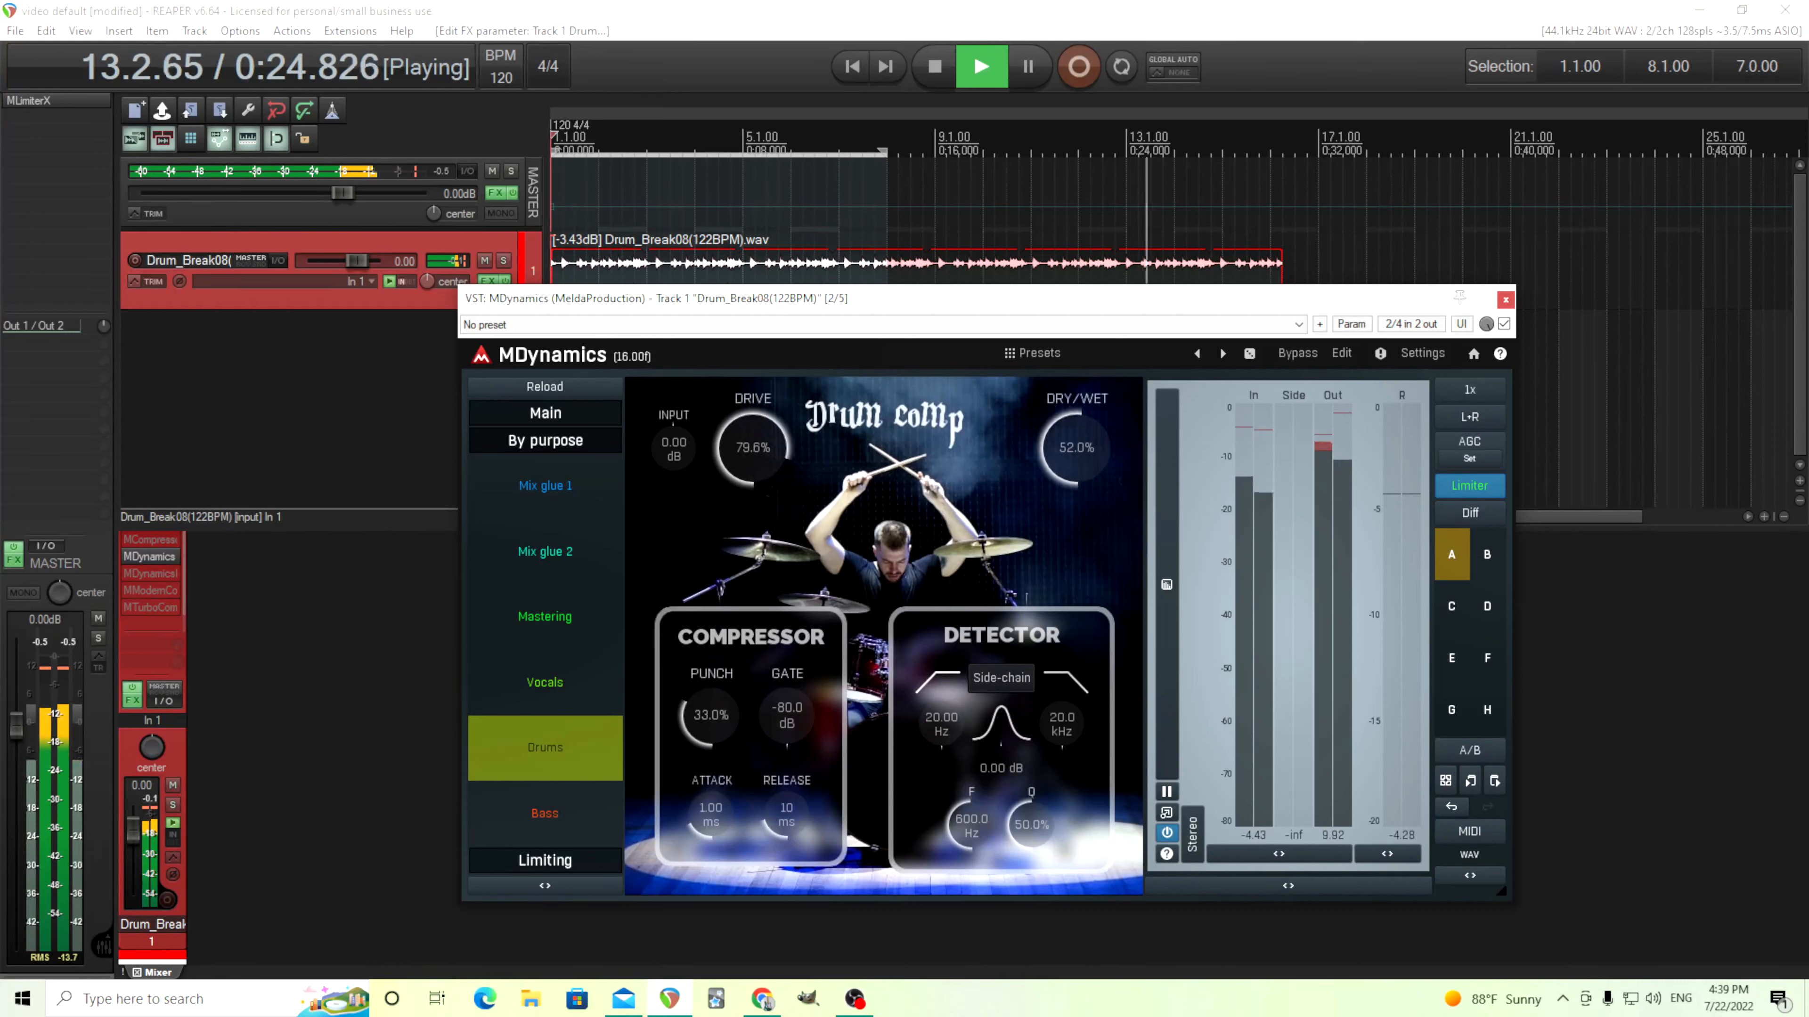
# - Compare the drum loop with MDynamics bypassed and active, stop playback, and load the Bass device
pyautogui.click(1299, 361)
pyautogui.click(1299, 356)
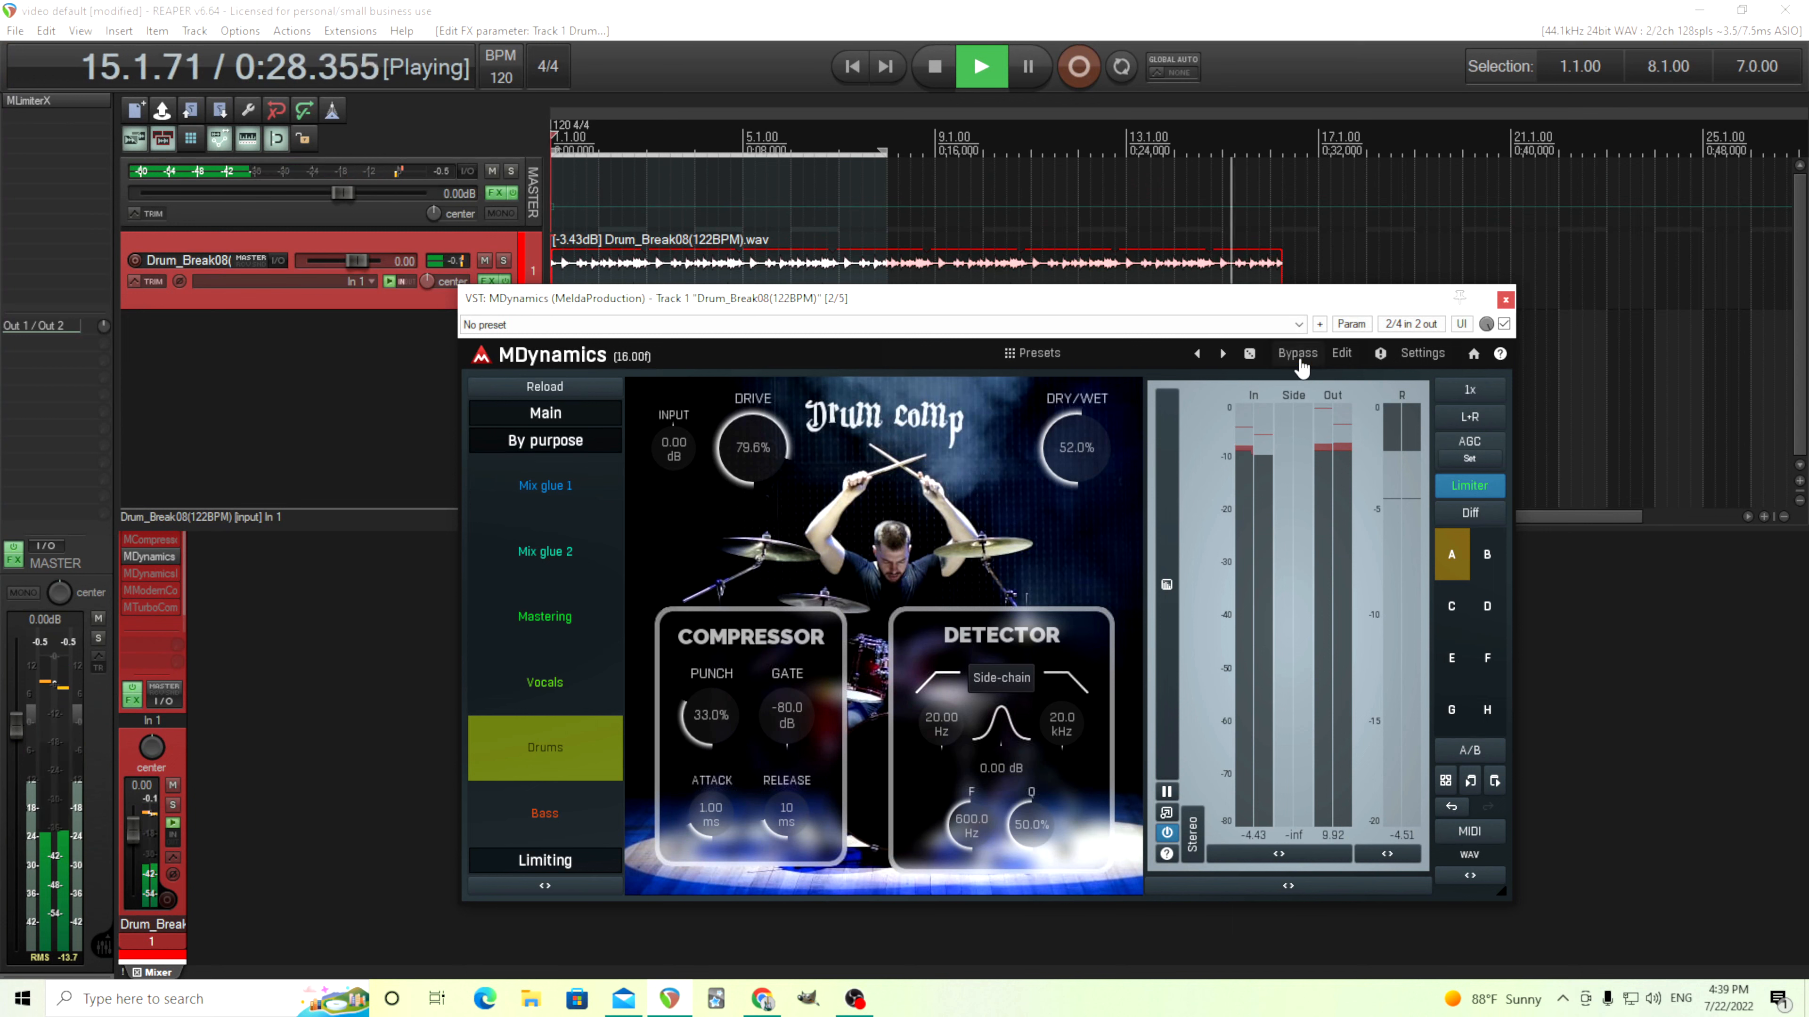
pyautogui.click(946, 72)
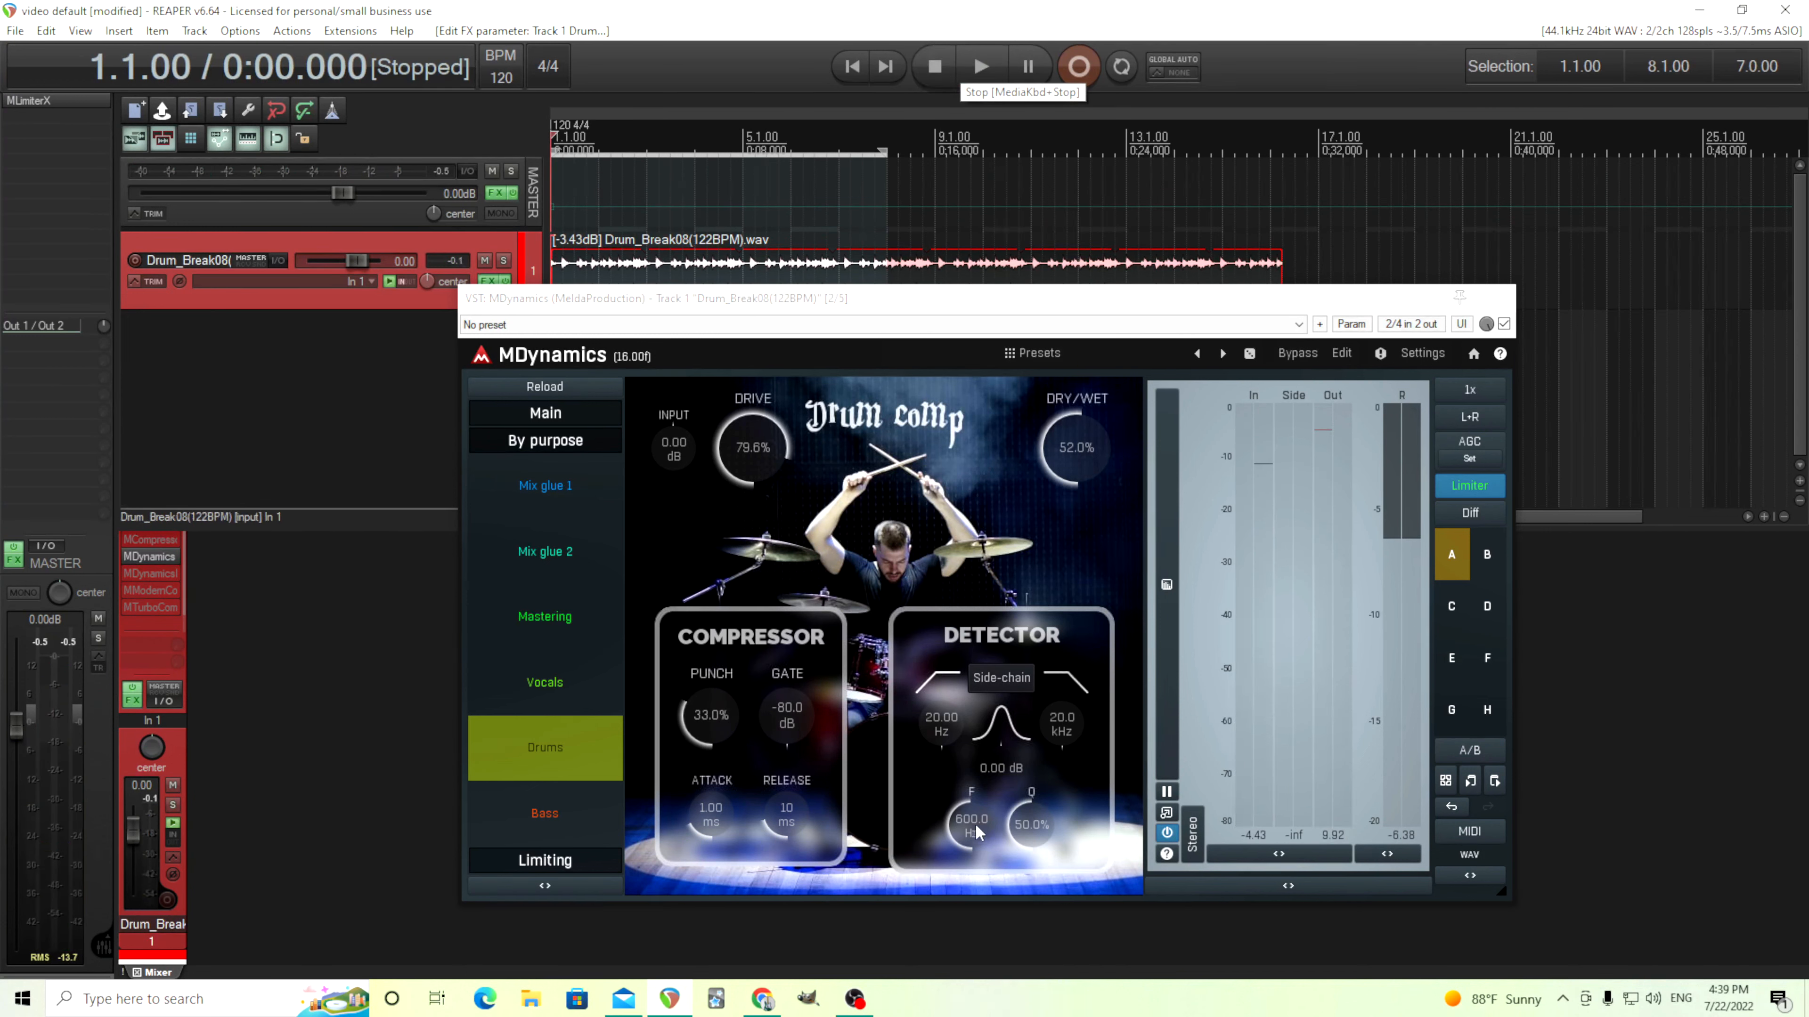
pyautogui.click(579, 813)
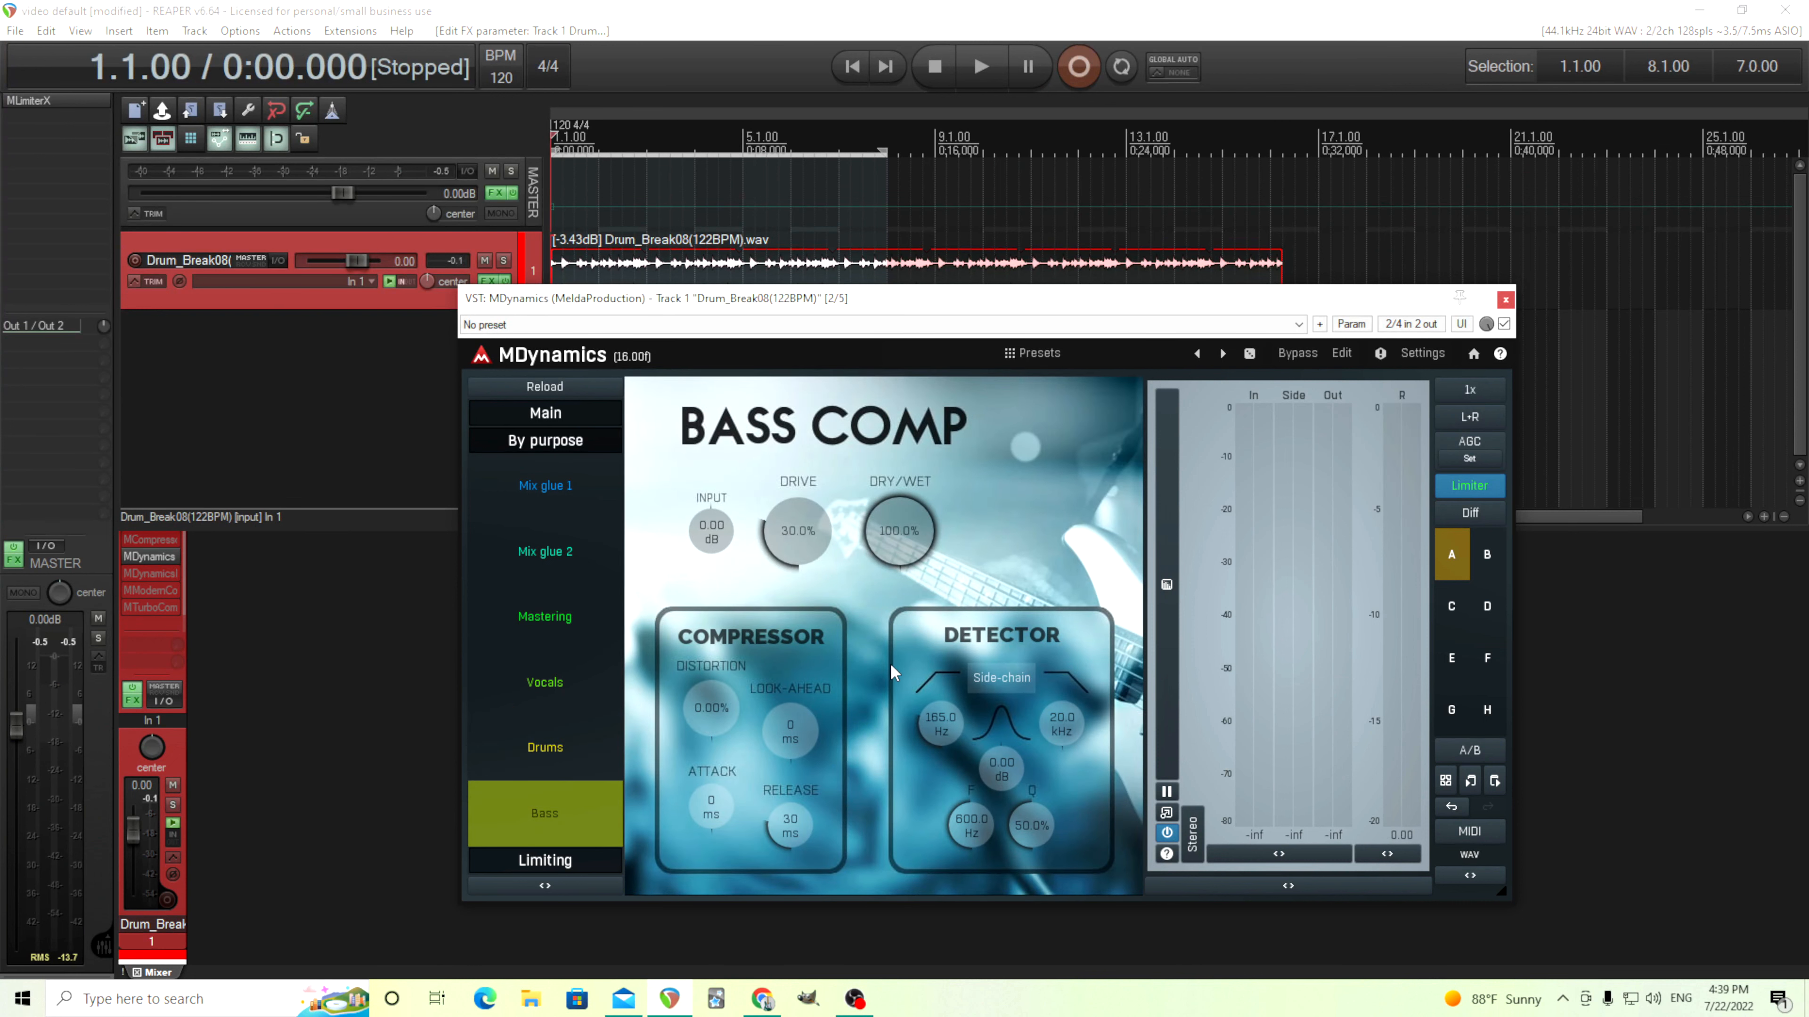
# - Close and bypass MDynamics, and enable and open MDynamicsMB on the drum track
pyautogui.click(1506, 300)
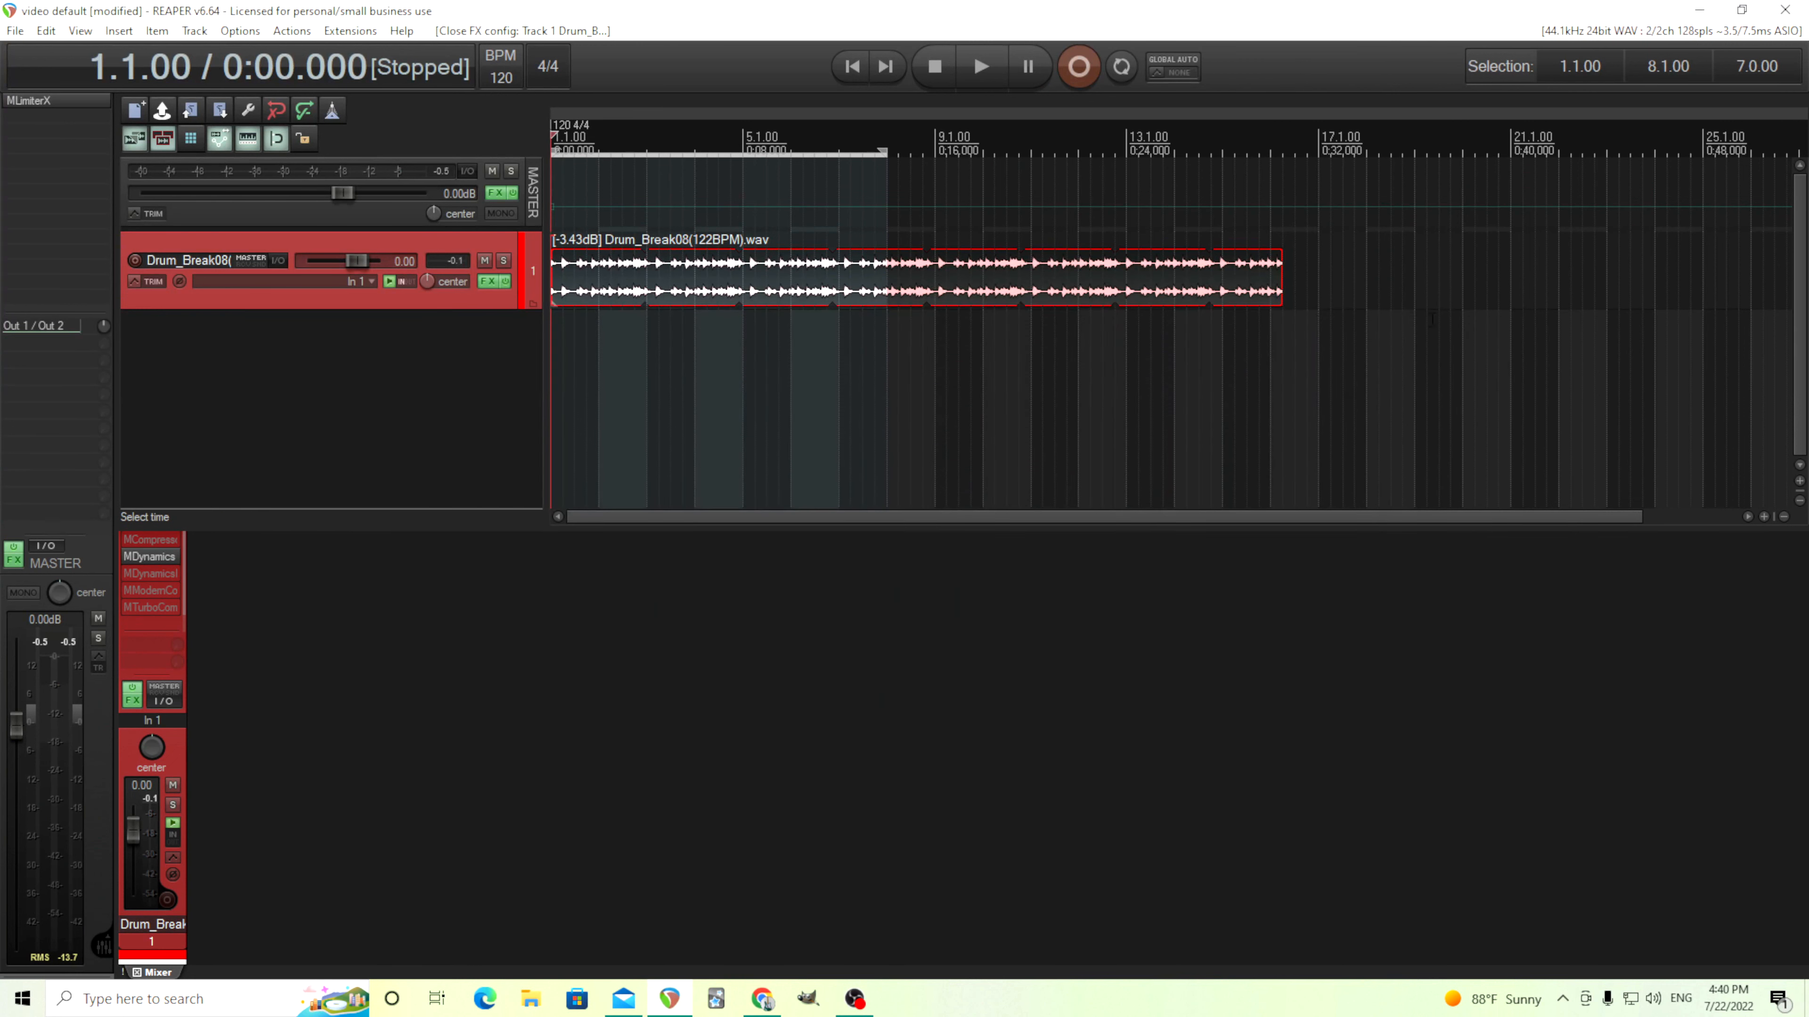
pyautogui.keyDown('shift'); pyautogui.click(151, 560); pyautogui.keyUp('shift')
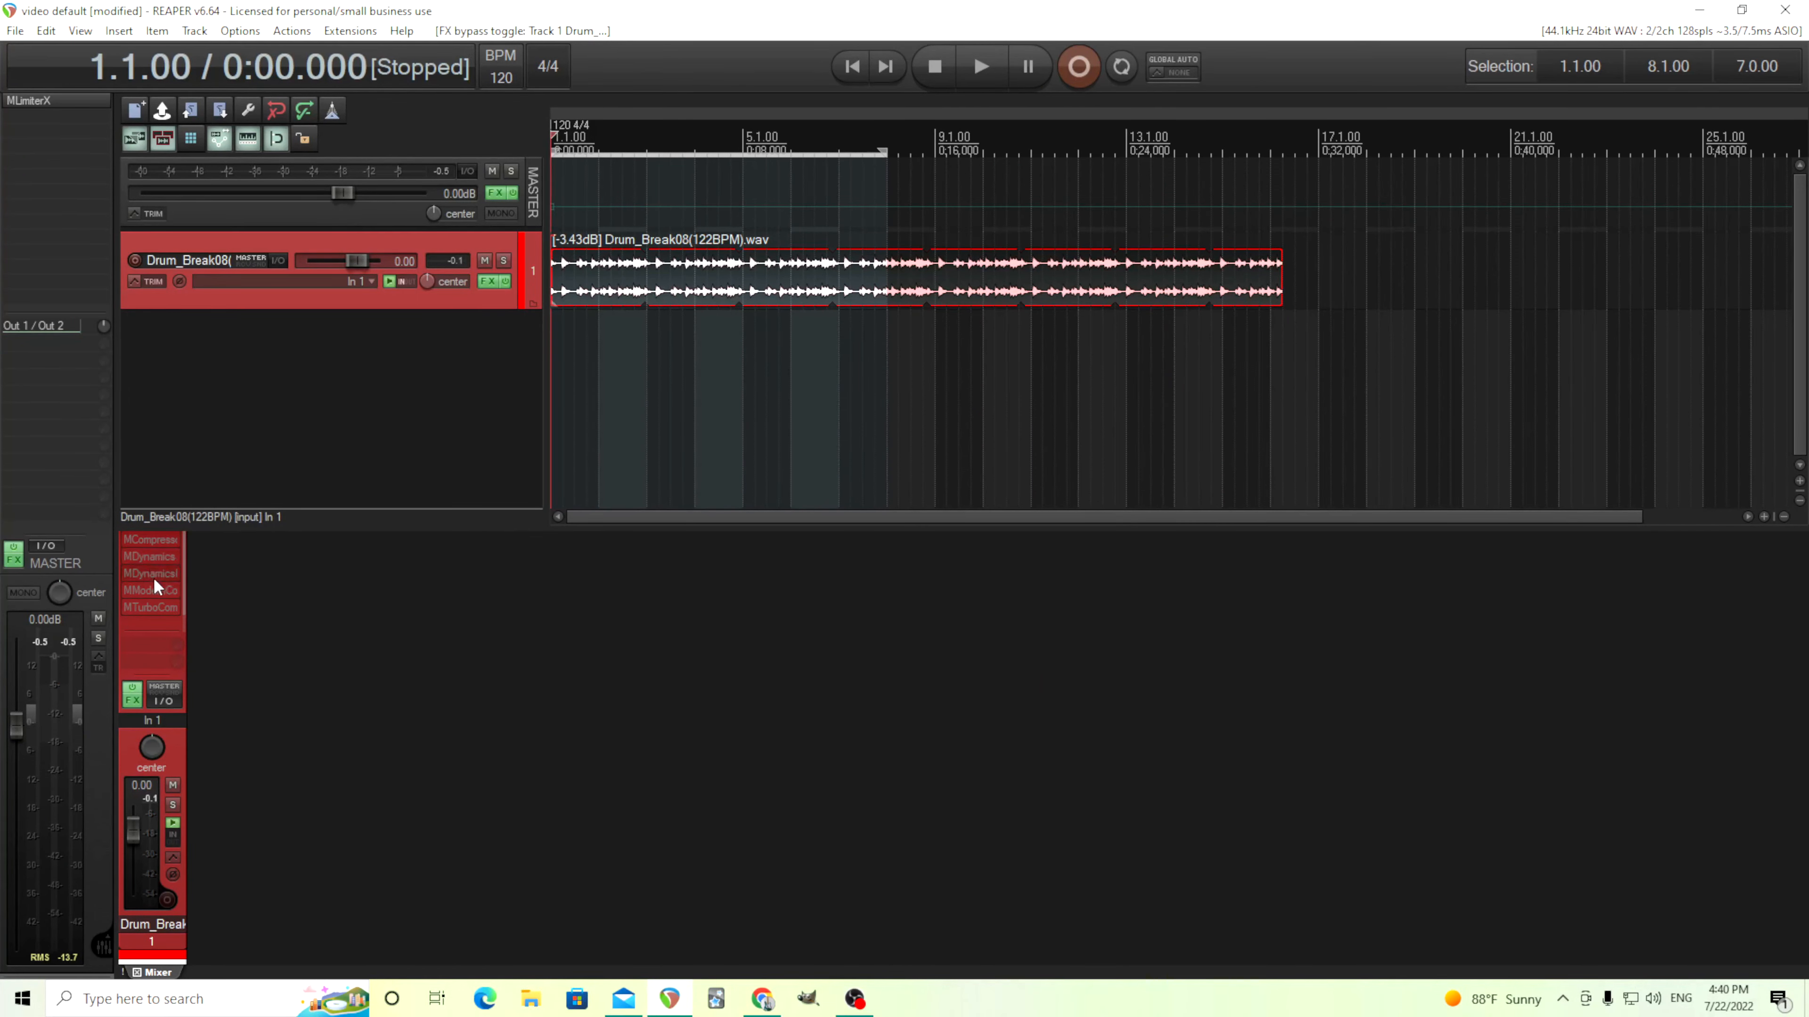
pyautogui.keyDown('shift'); pyautogui.click(155, 579); pyautogui.keyUp('shift')
pyautogui.doubleClick(152, 577)
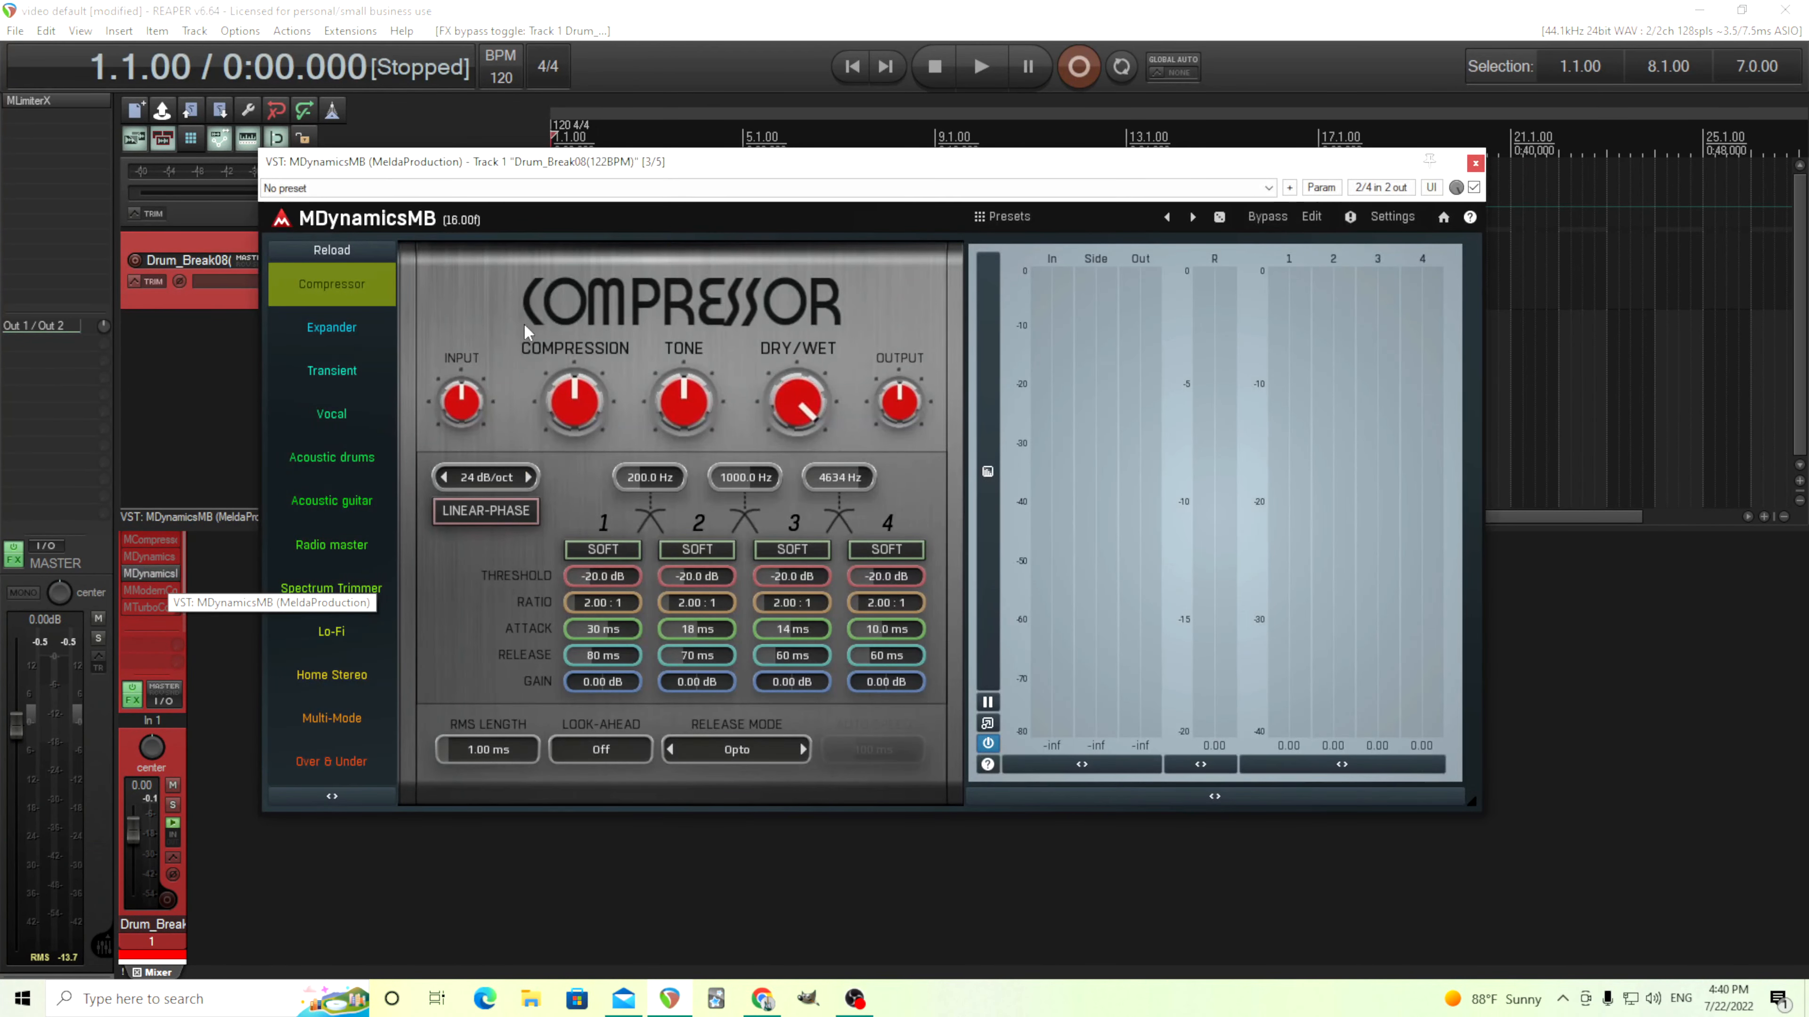
pyautogui.moveTo(696, 183); pyautogui.dragTo(838, 289)
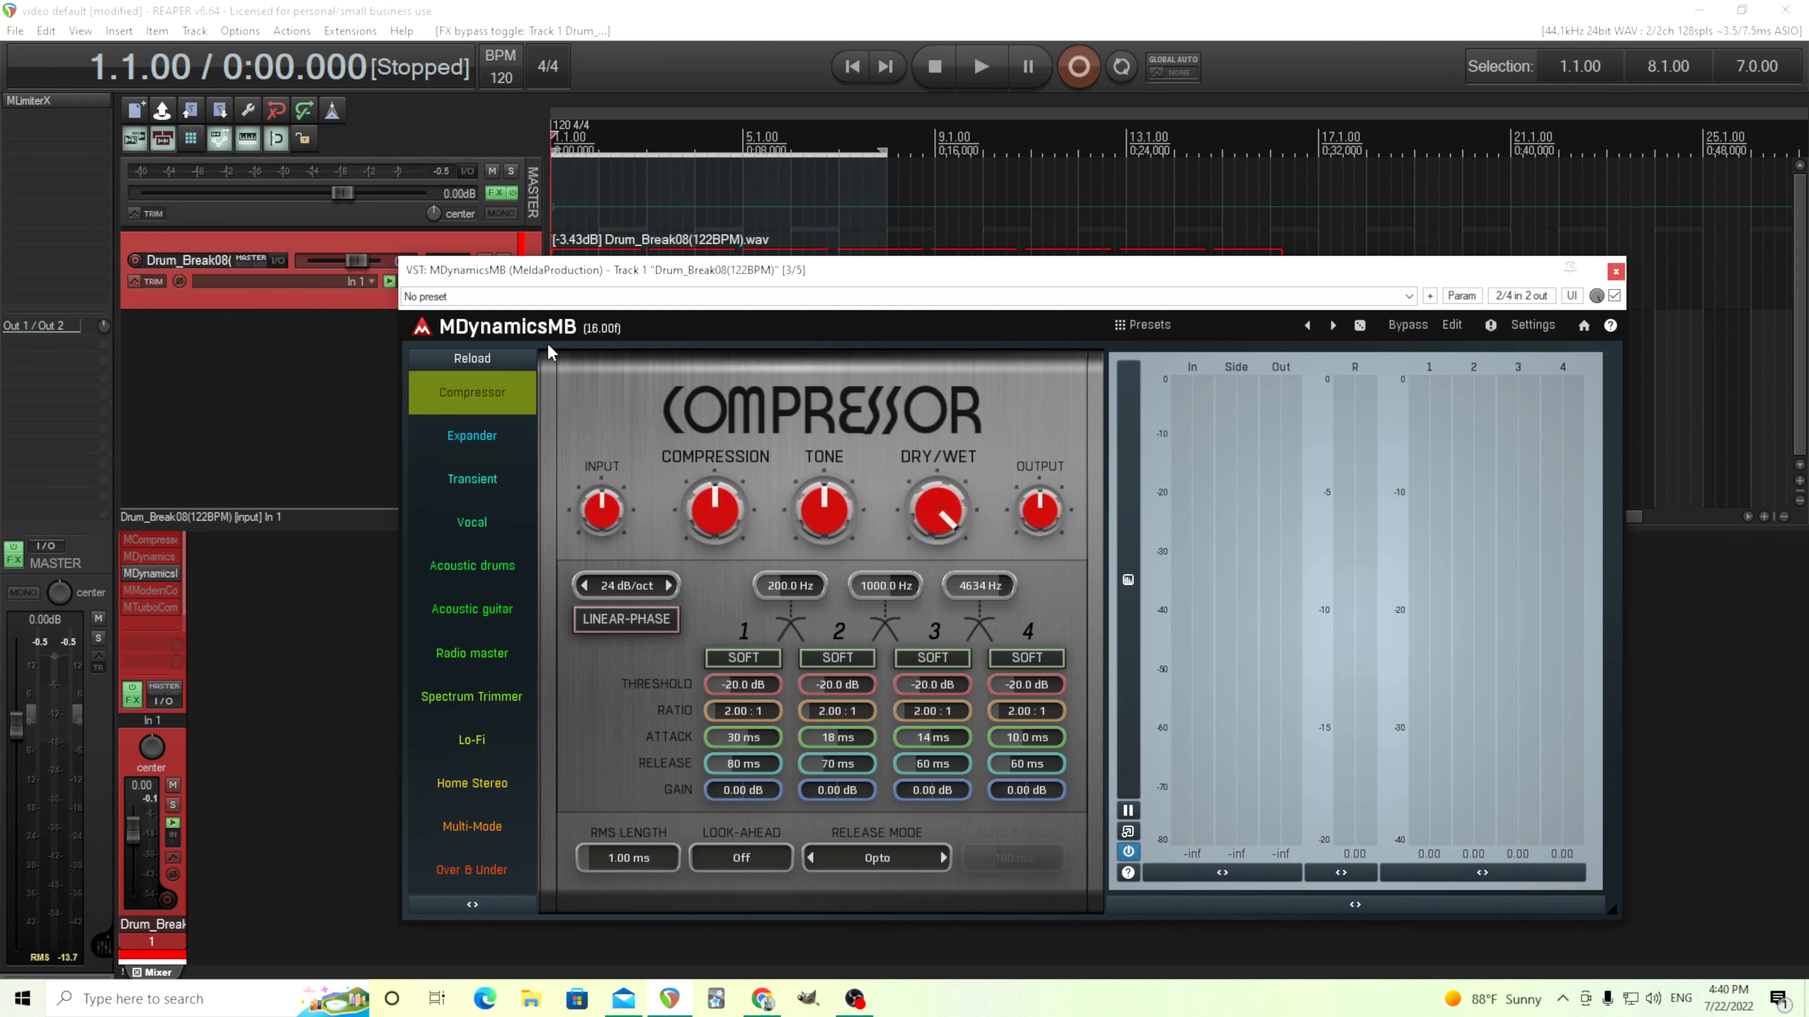
# - Switch MDynamicsMB to the Acoustic drums device and move its window slightly lower
pyautogui.click(493, 474)
pyautogui.click(504, 570)
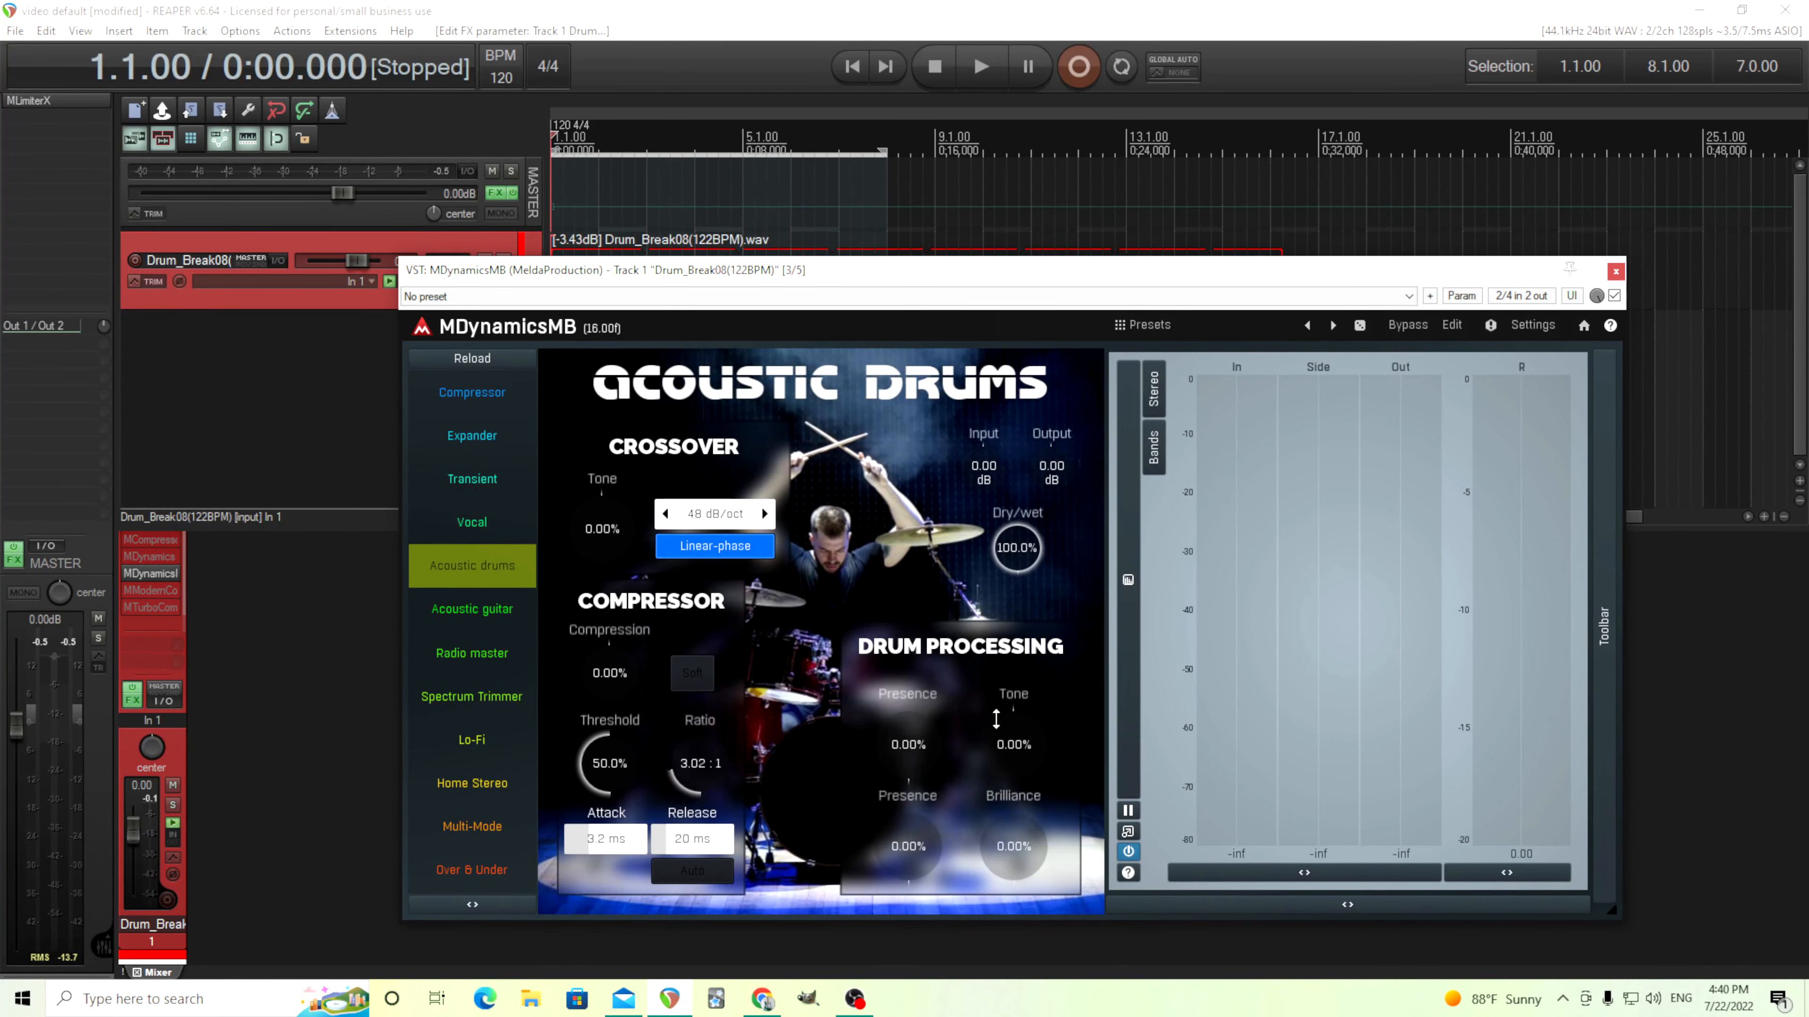
pyautogui.moveTo(838, 277); pyautogui.dragTo(819, 315)
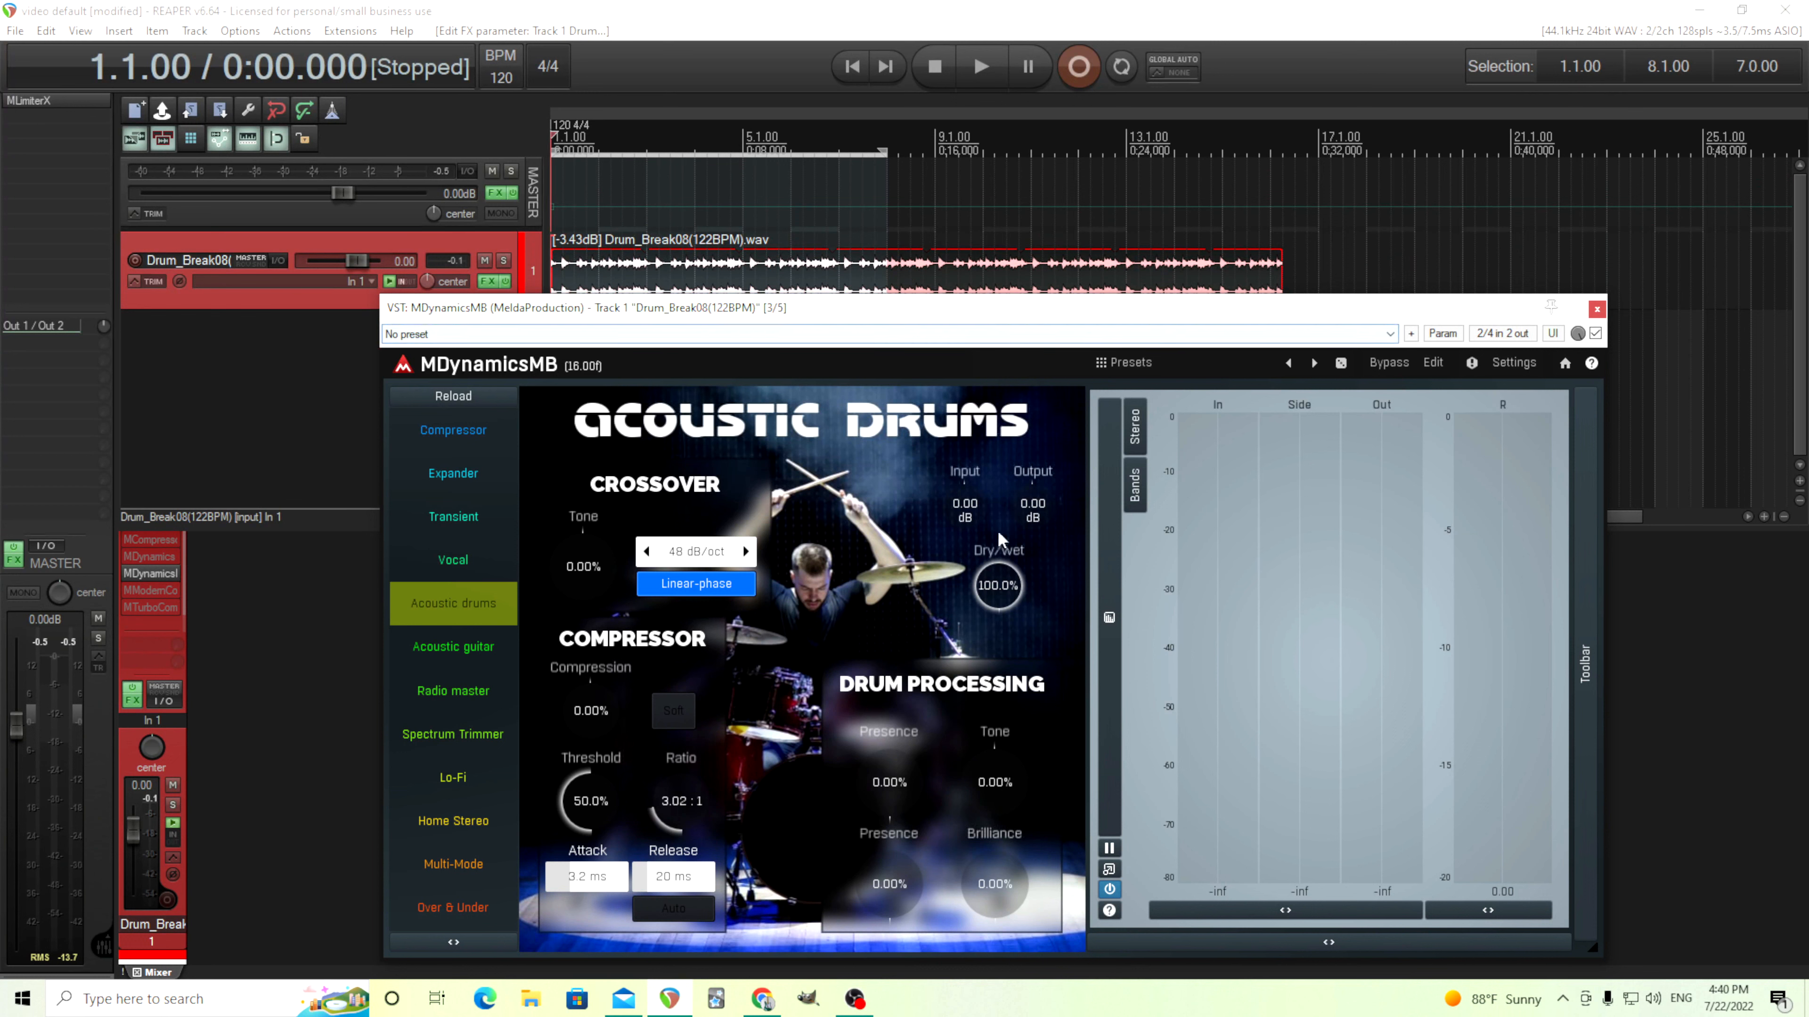
# - Play the drum loop while trying the drum processing presence, tone and brilliance, reset them to 0%, and stop playback
pyautogui.click(994, 78)
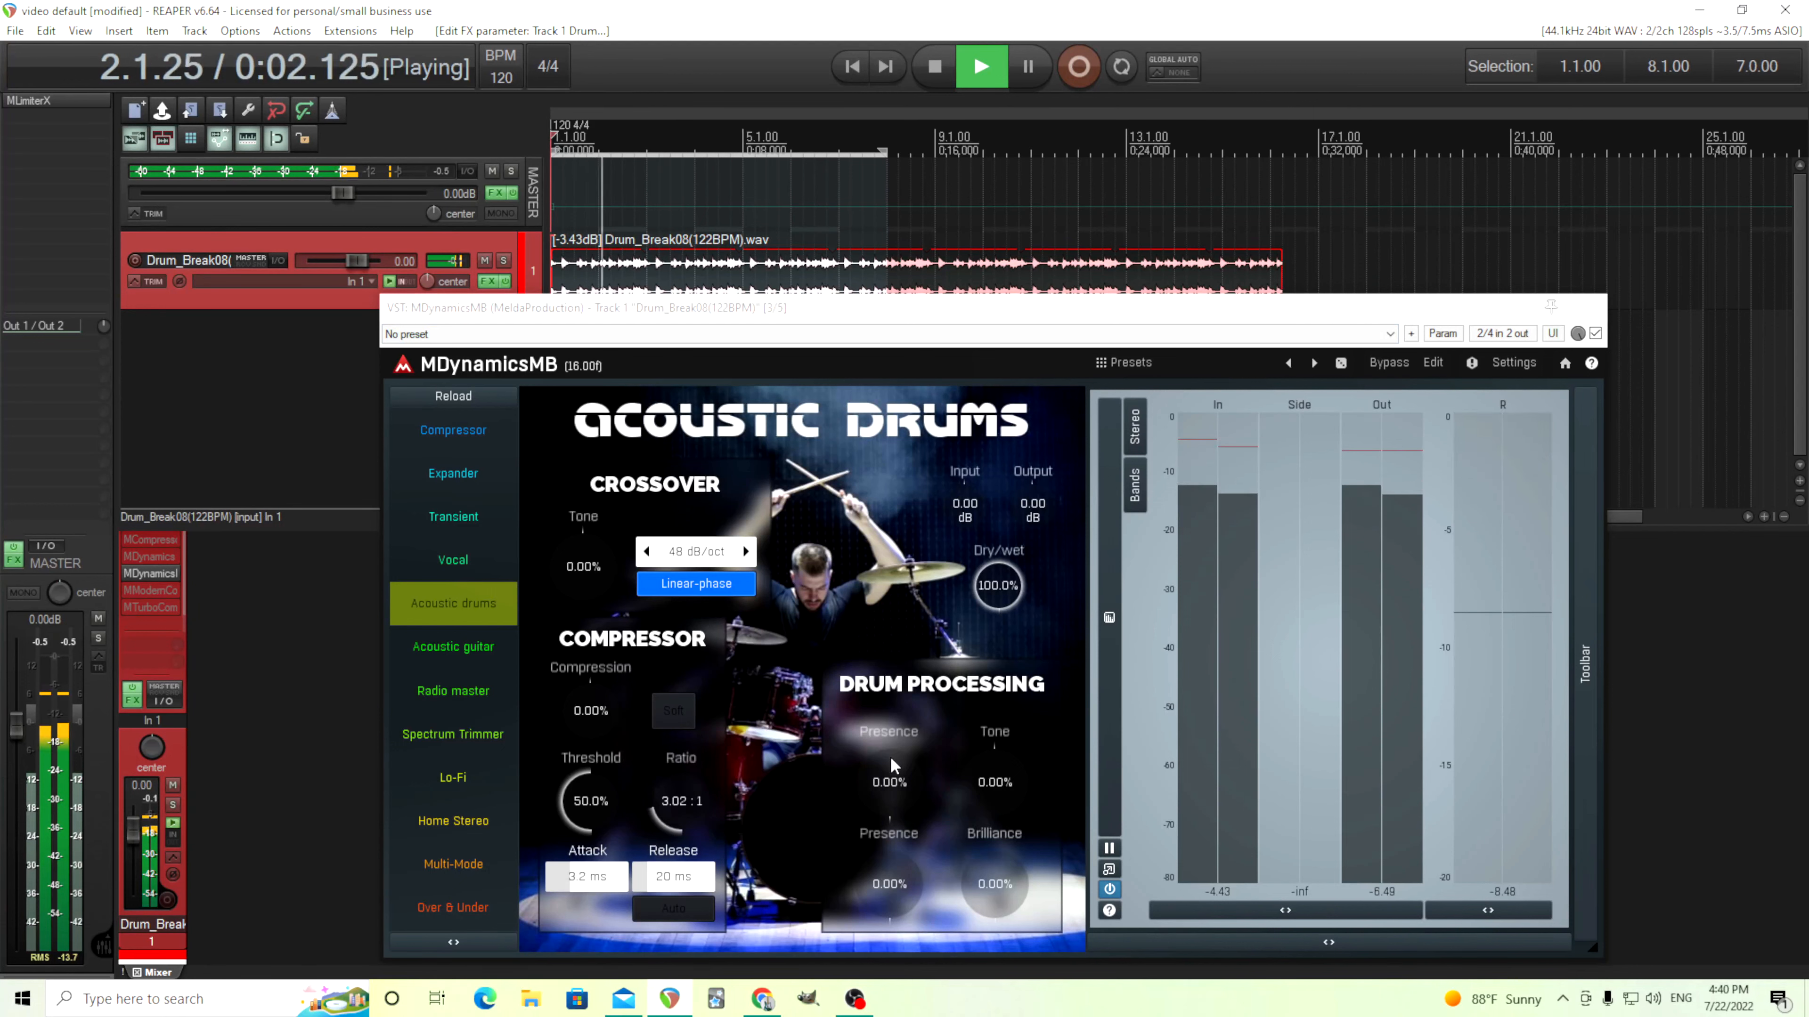
pyautogui.moveTo(887, 779)
pyautogui.mouseDown()
pyautogui.moveTo(888, 565)
pyautogui.moveTo(888, 791)
pyautogui.mouseUp()
pyautogui.moveTo(994, 778); pyautogui.dragTo(994, 879)
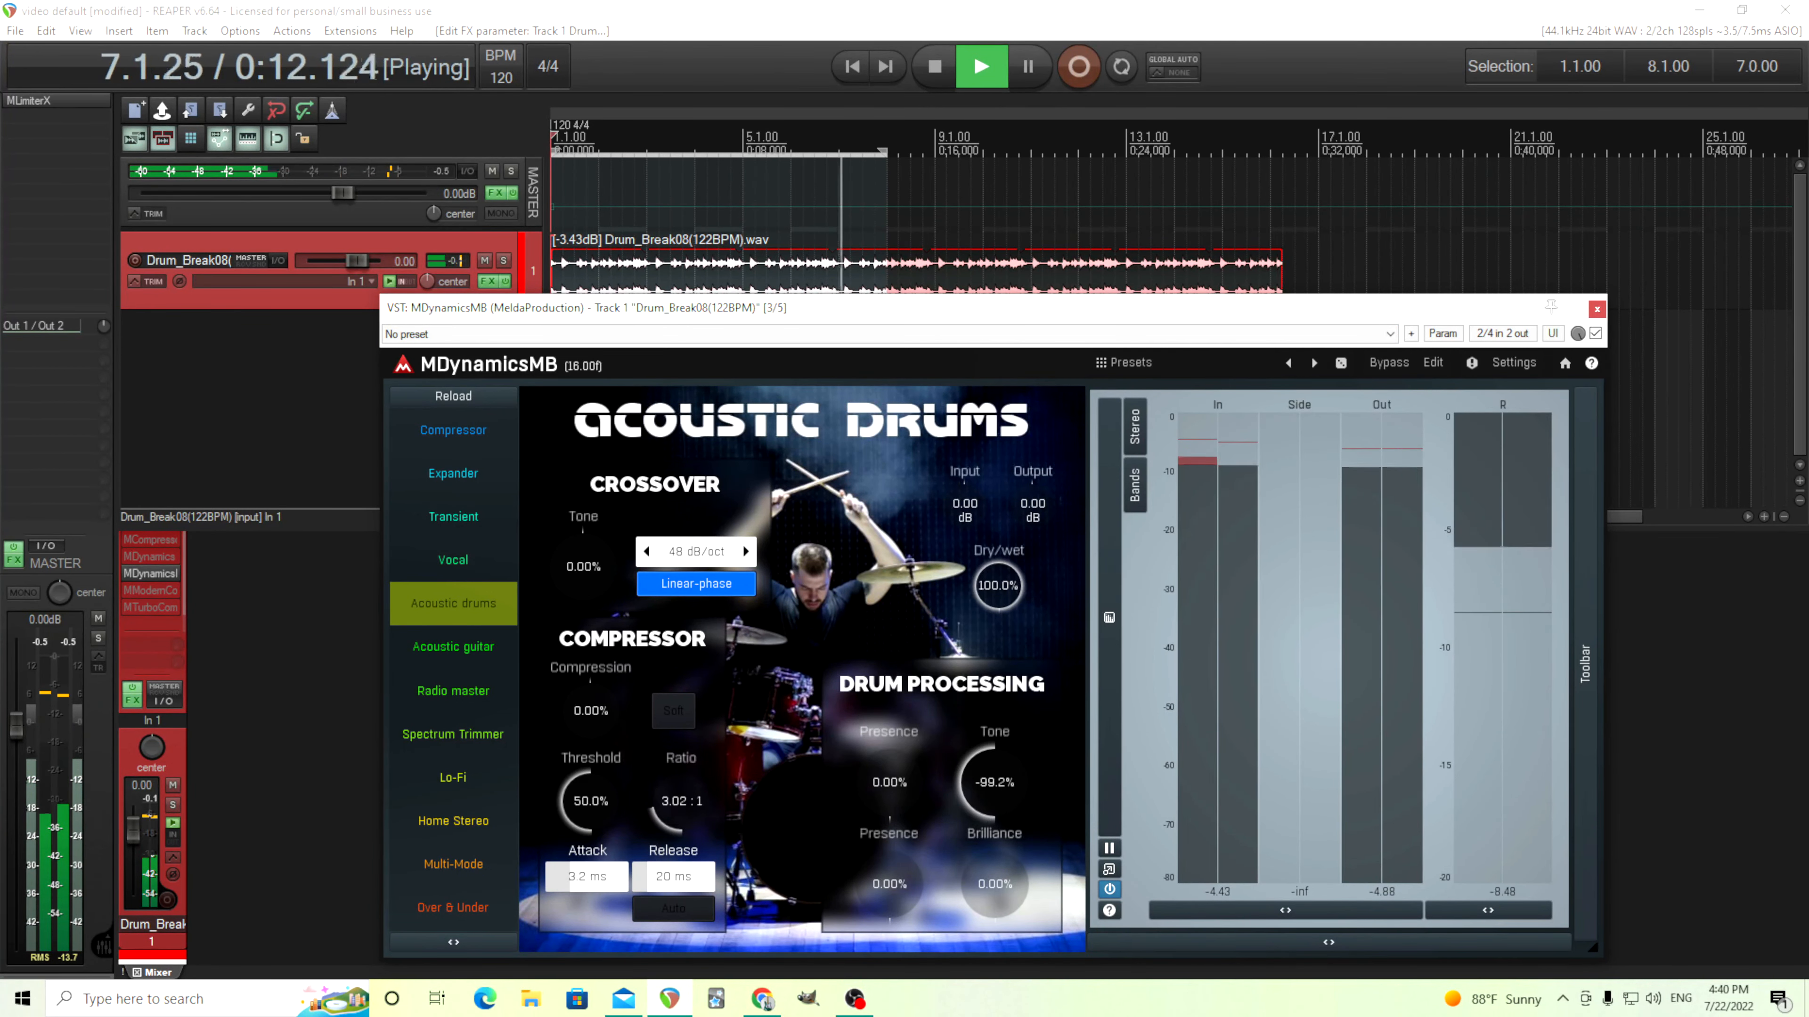
pyautogui.doubleClick(999, 811)
pyautogui.moveTo(995, 883); pyautogui.dragTo(995, 840)
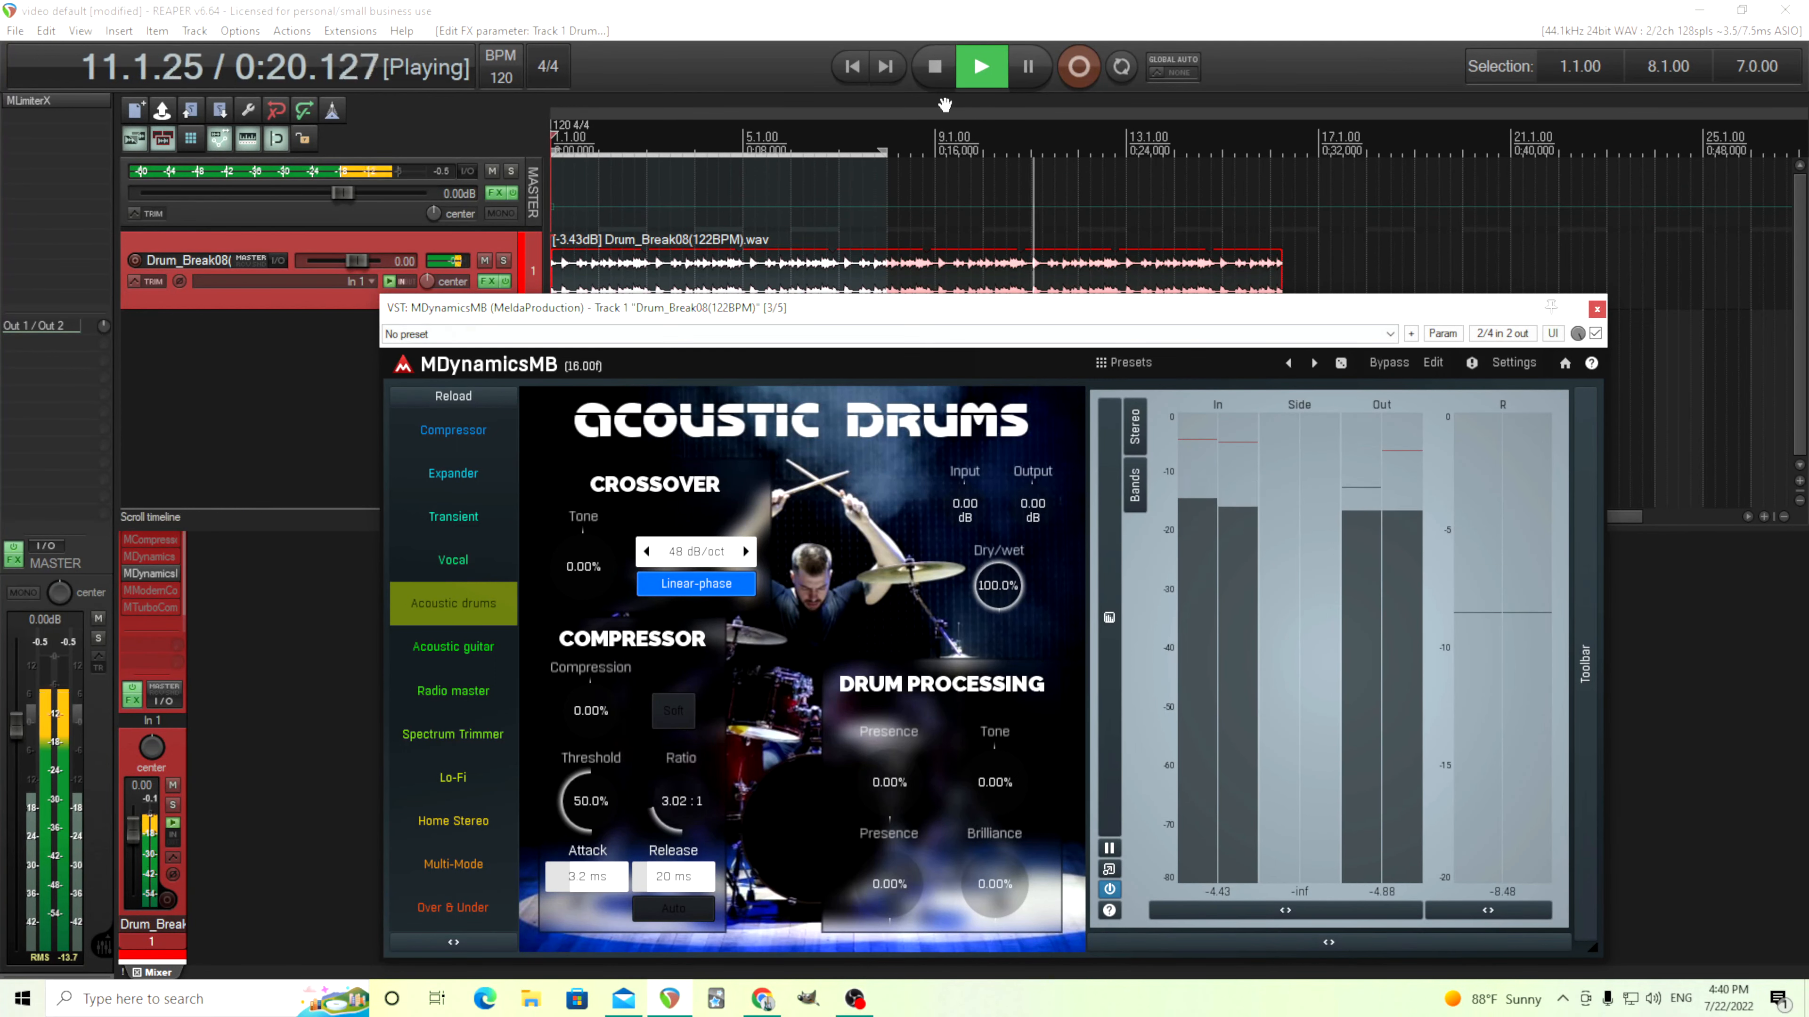
pyautogui.click(936, 71)
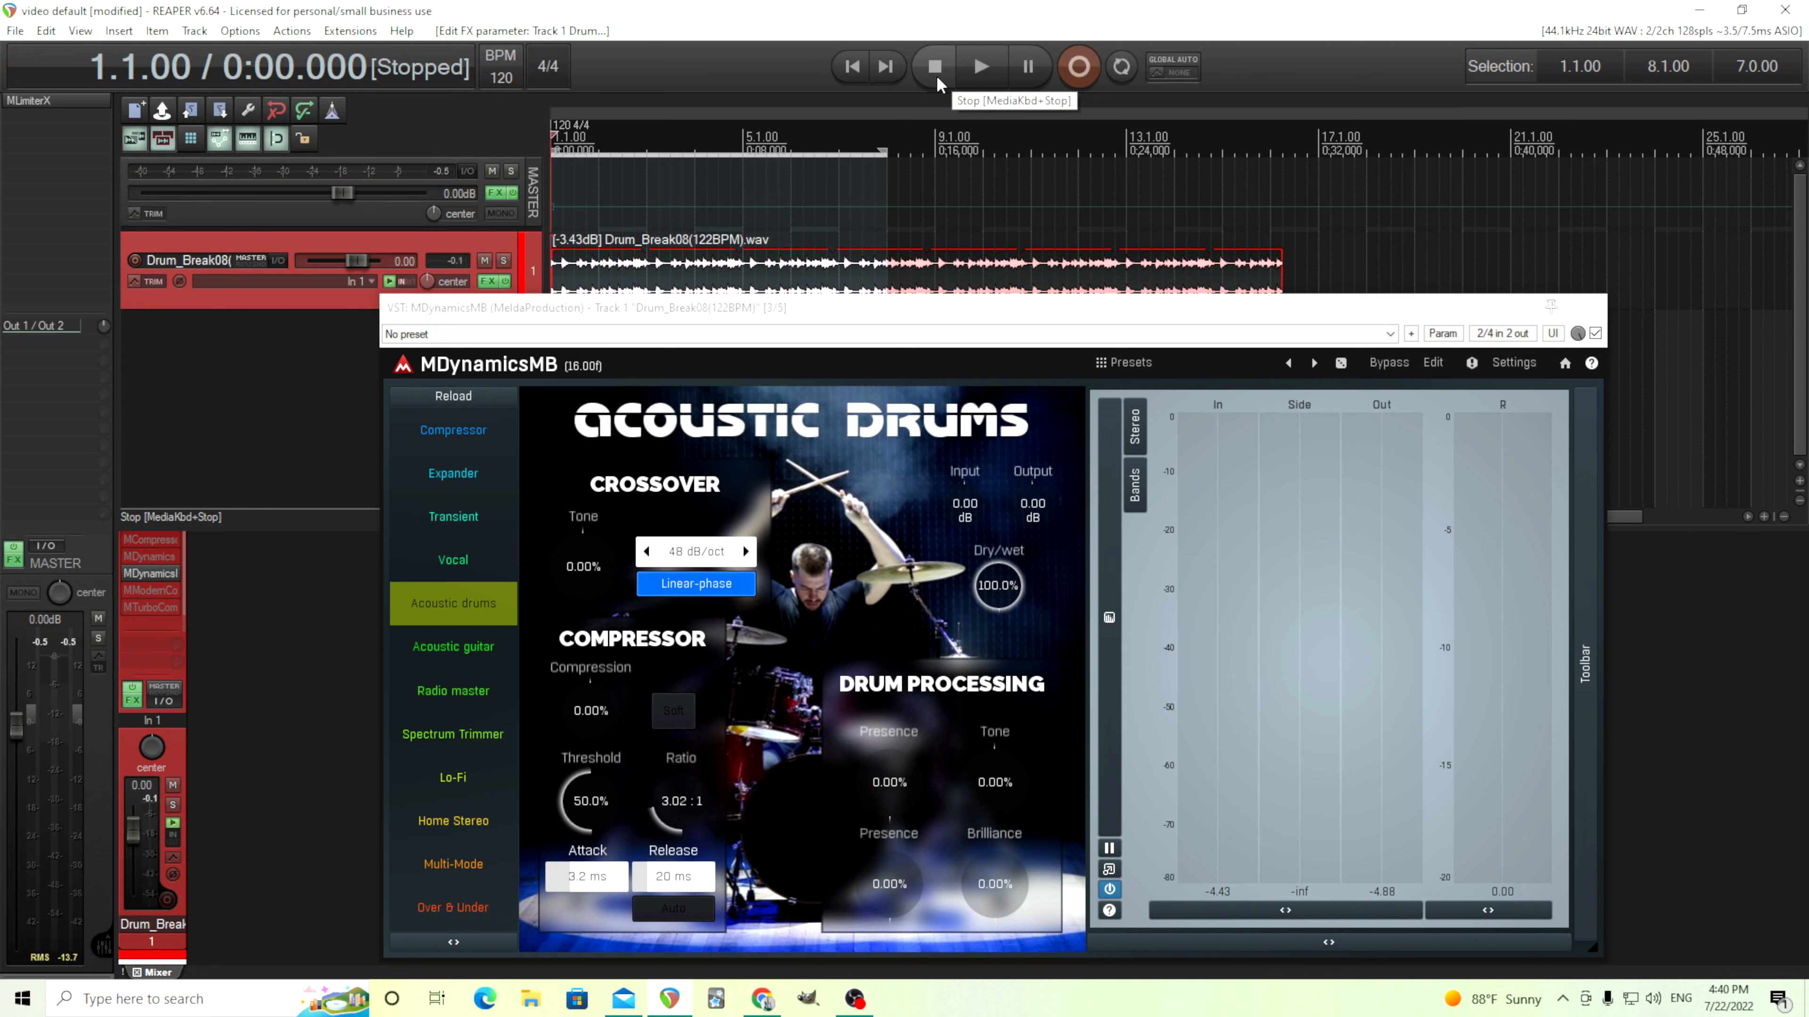
# - Load the Lo-Fi device, adjust its Lo-Fi amount while the drum loop plays, and stop playback
pyautogui.click(469, 806)
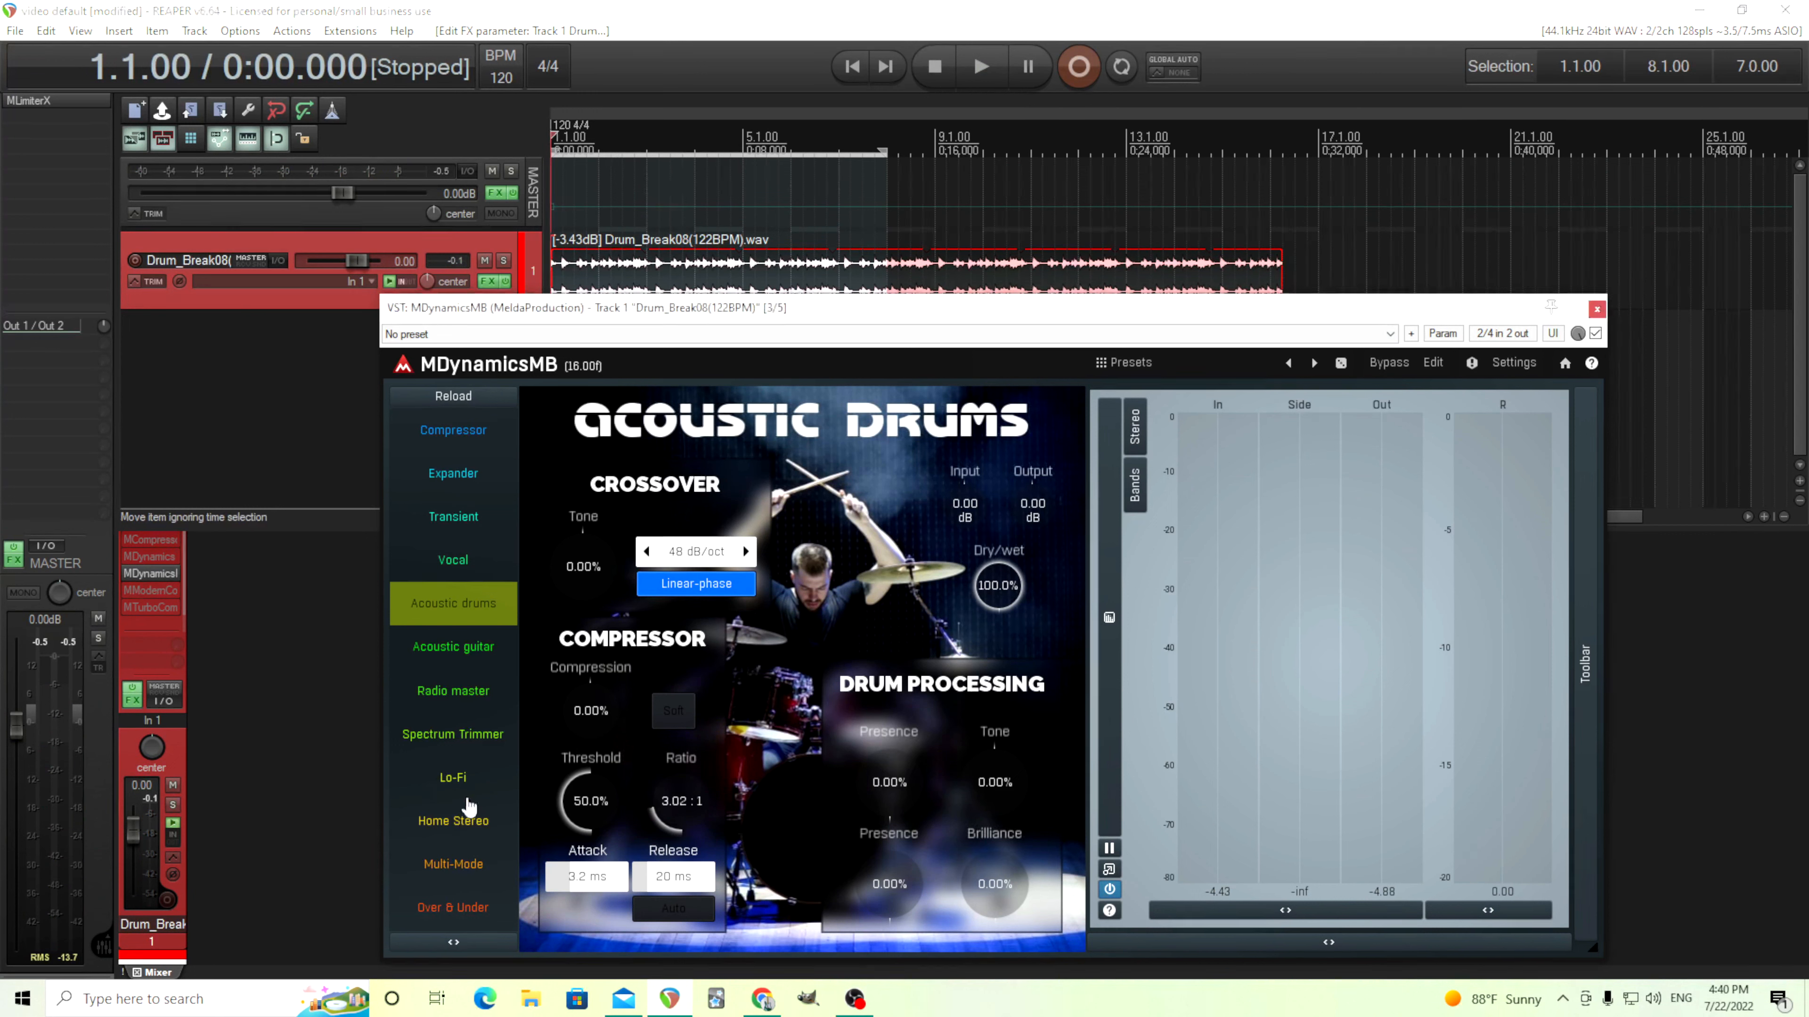
pyautogui.click(990, 79)
pyautogui.moveTo(903, 801); pyautogui.dragTo(868, 783)
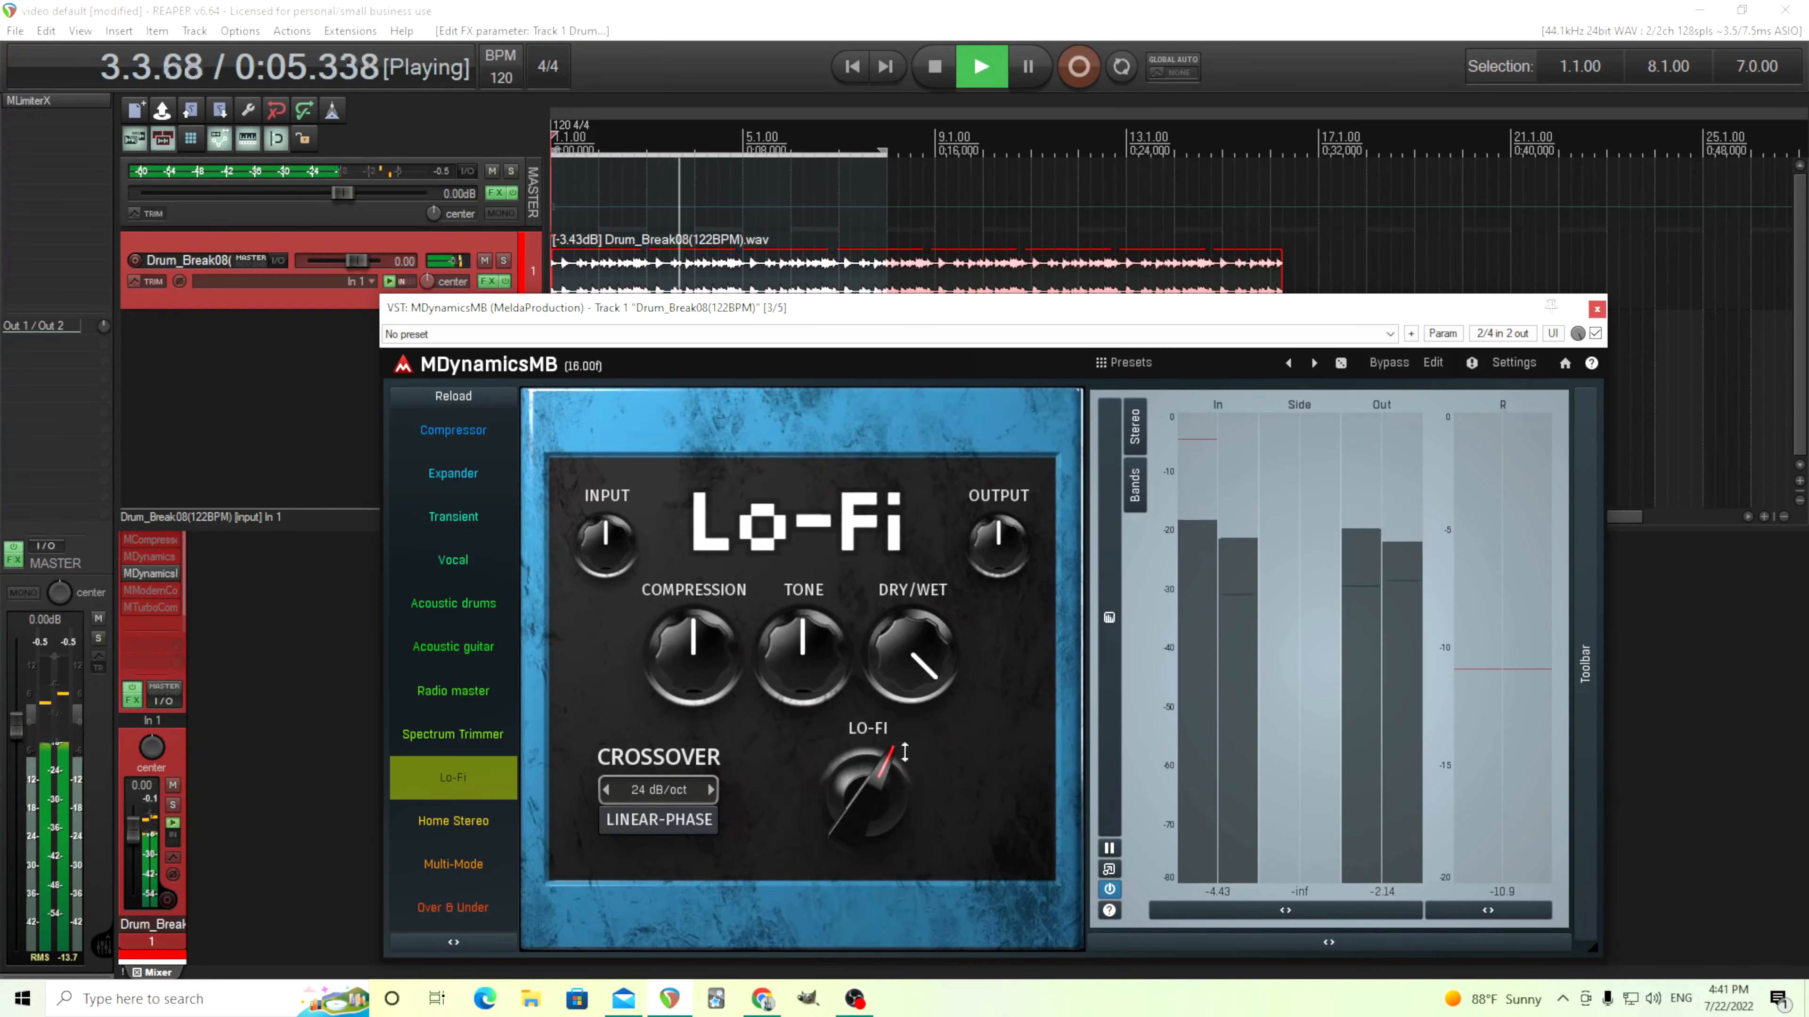
pyautogui.click(937, 70)
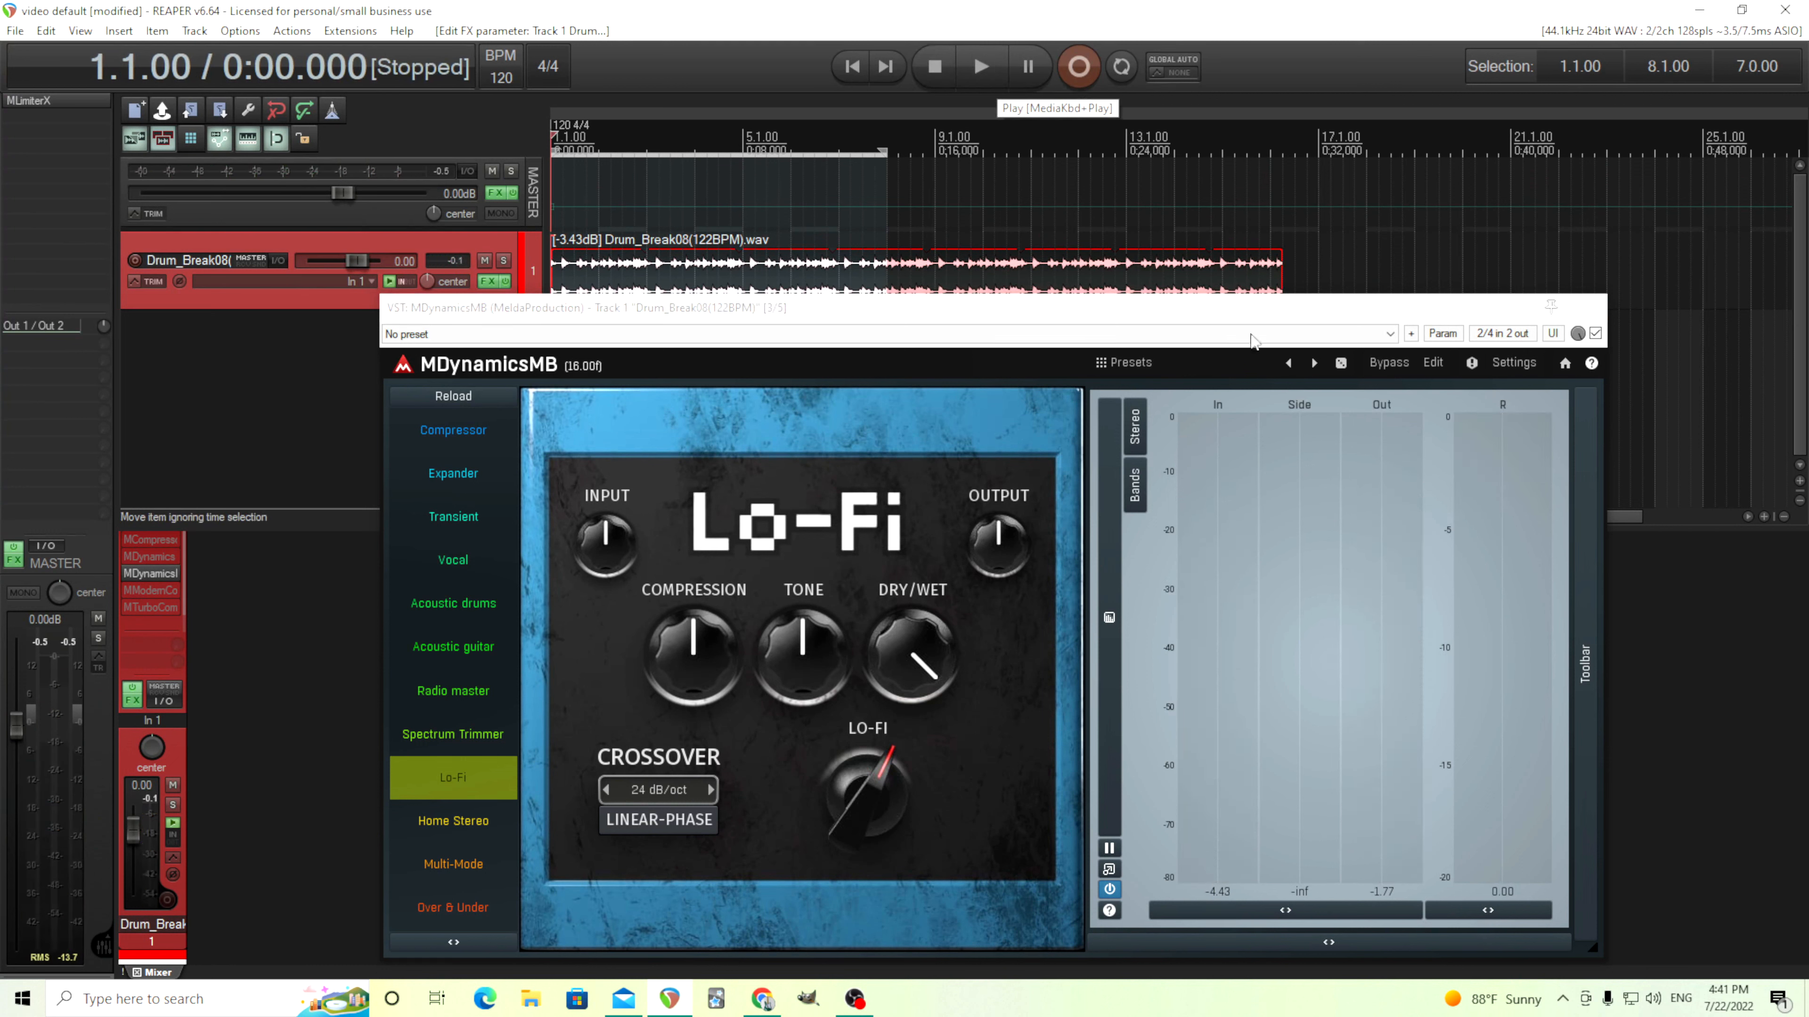
# - Open MDynamicsMB's edit view and look through the settings of its five frequency bands, finishing on band 3
pyautogui.click(1433, 371)
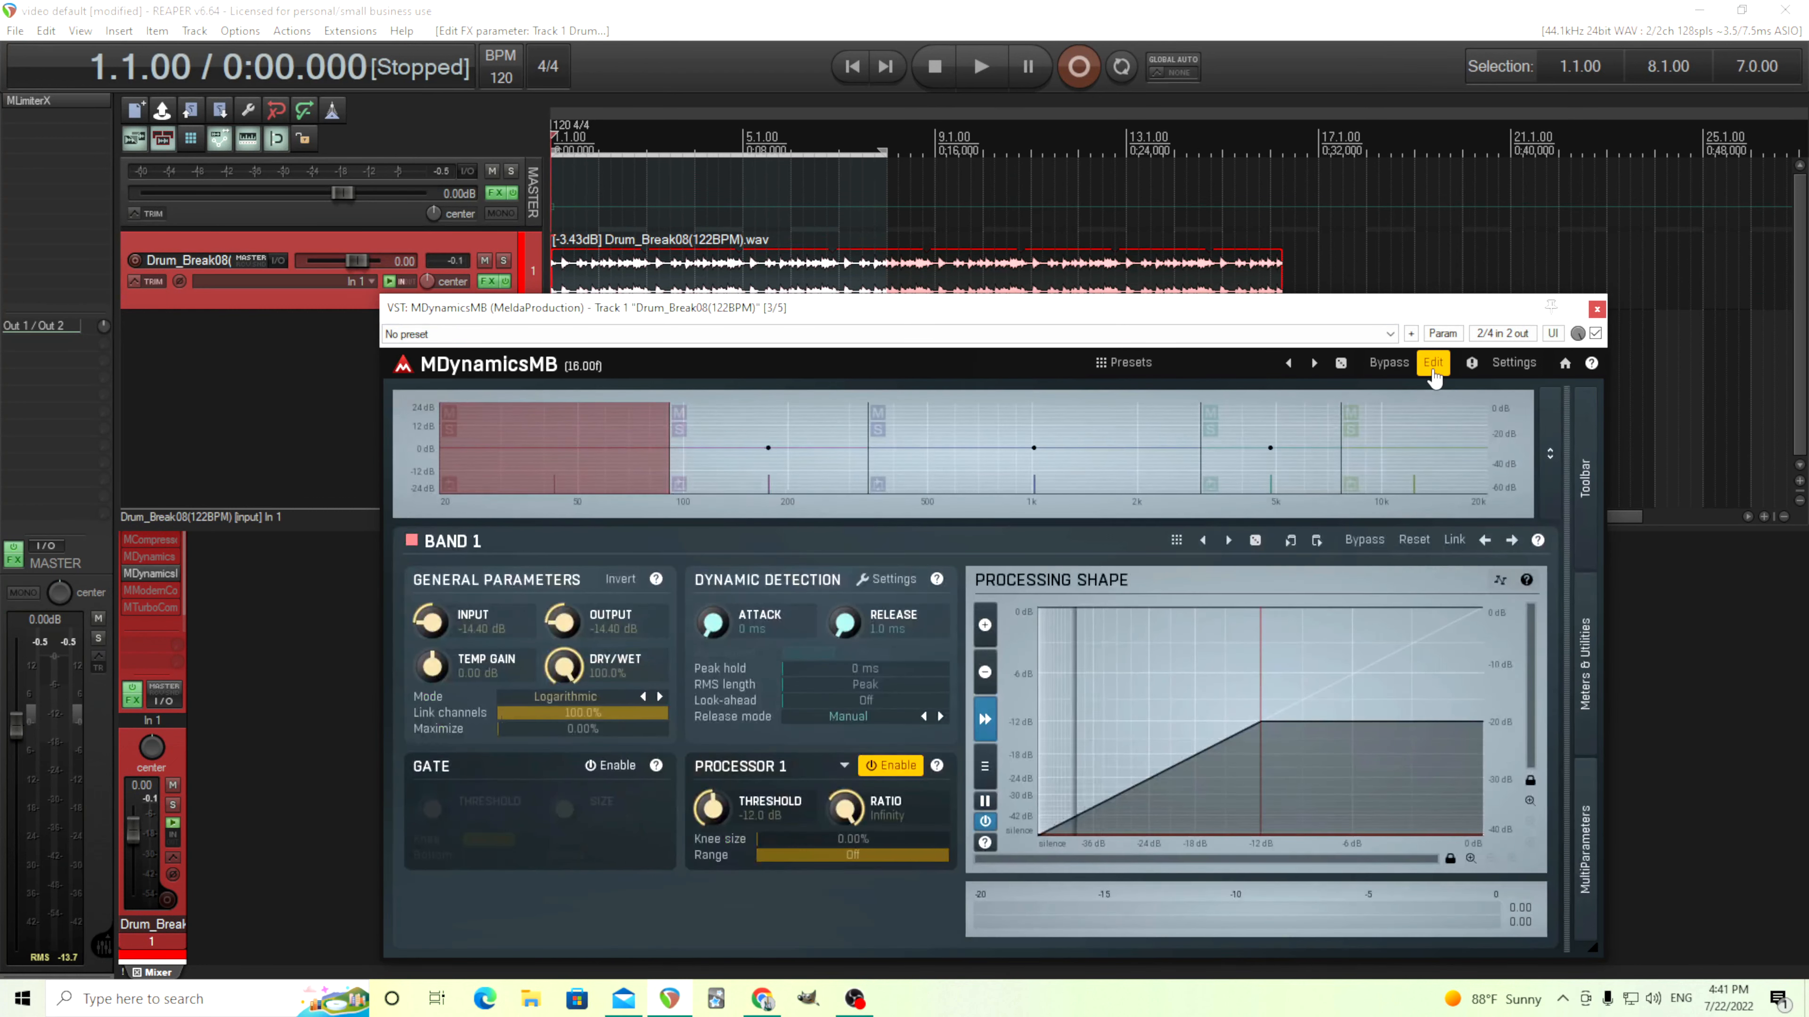
pyautogui.click(780, 472)
pyautogui.click(916, 474)
pyautogui.click(1371, 463)
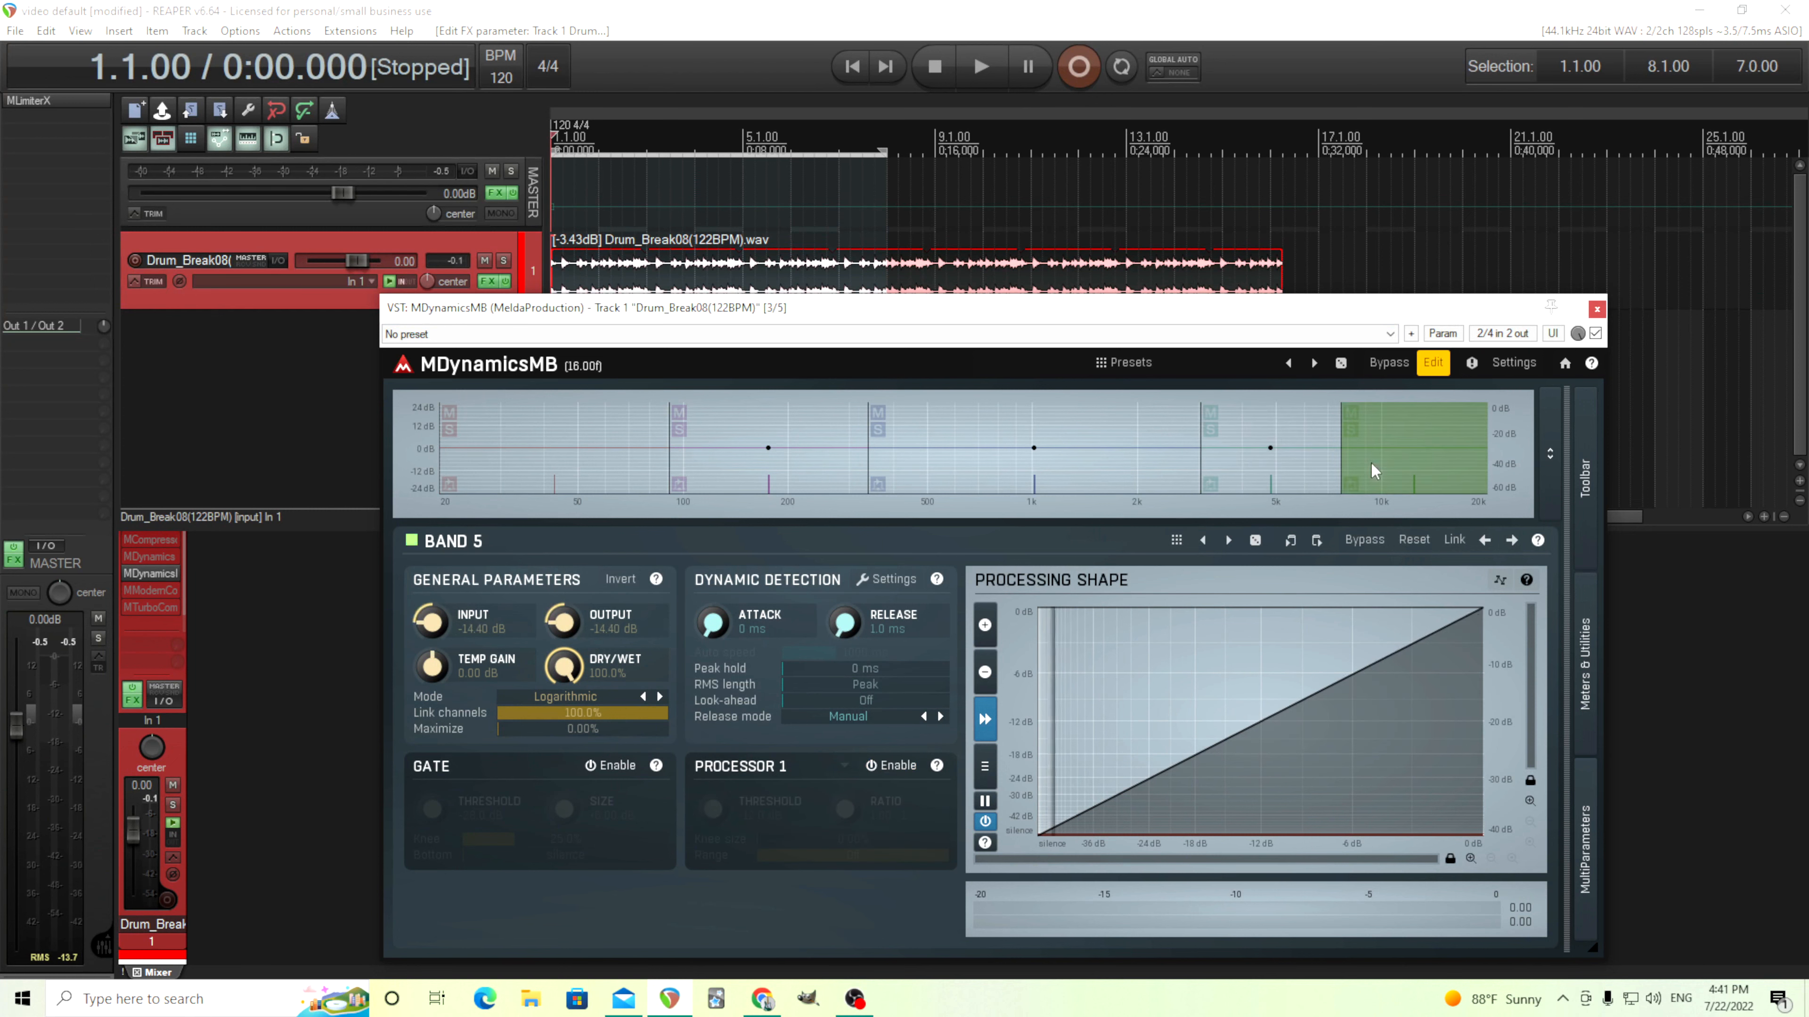
pyautogui.click(973, 470)
pyautogui.click(823, 461)
pyautogui.click(656, 475)
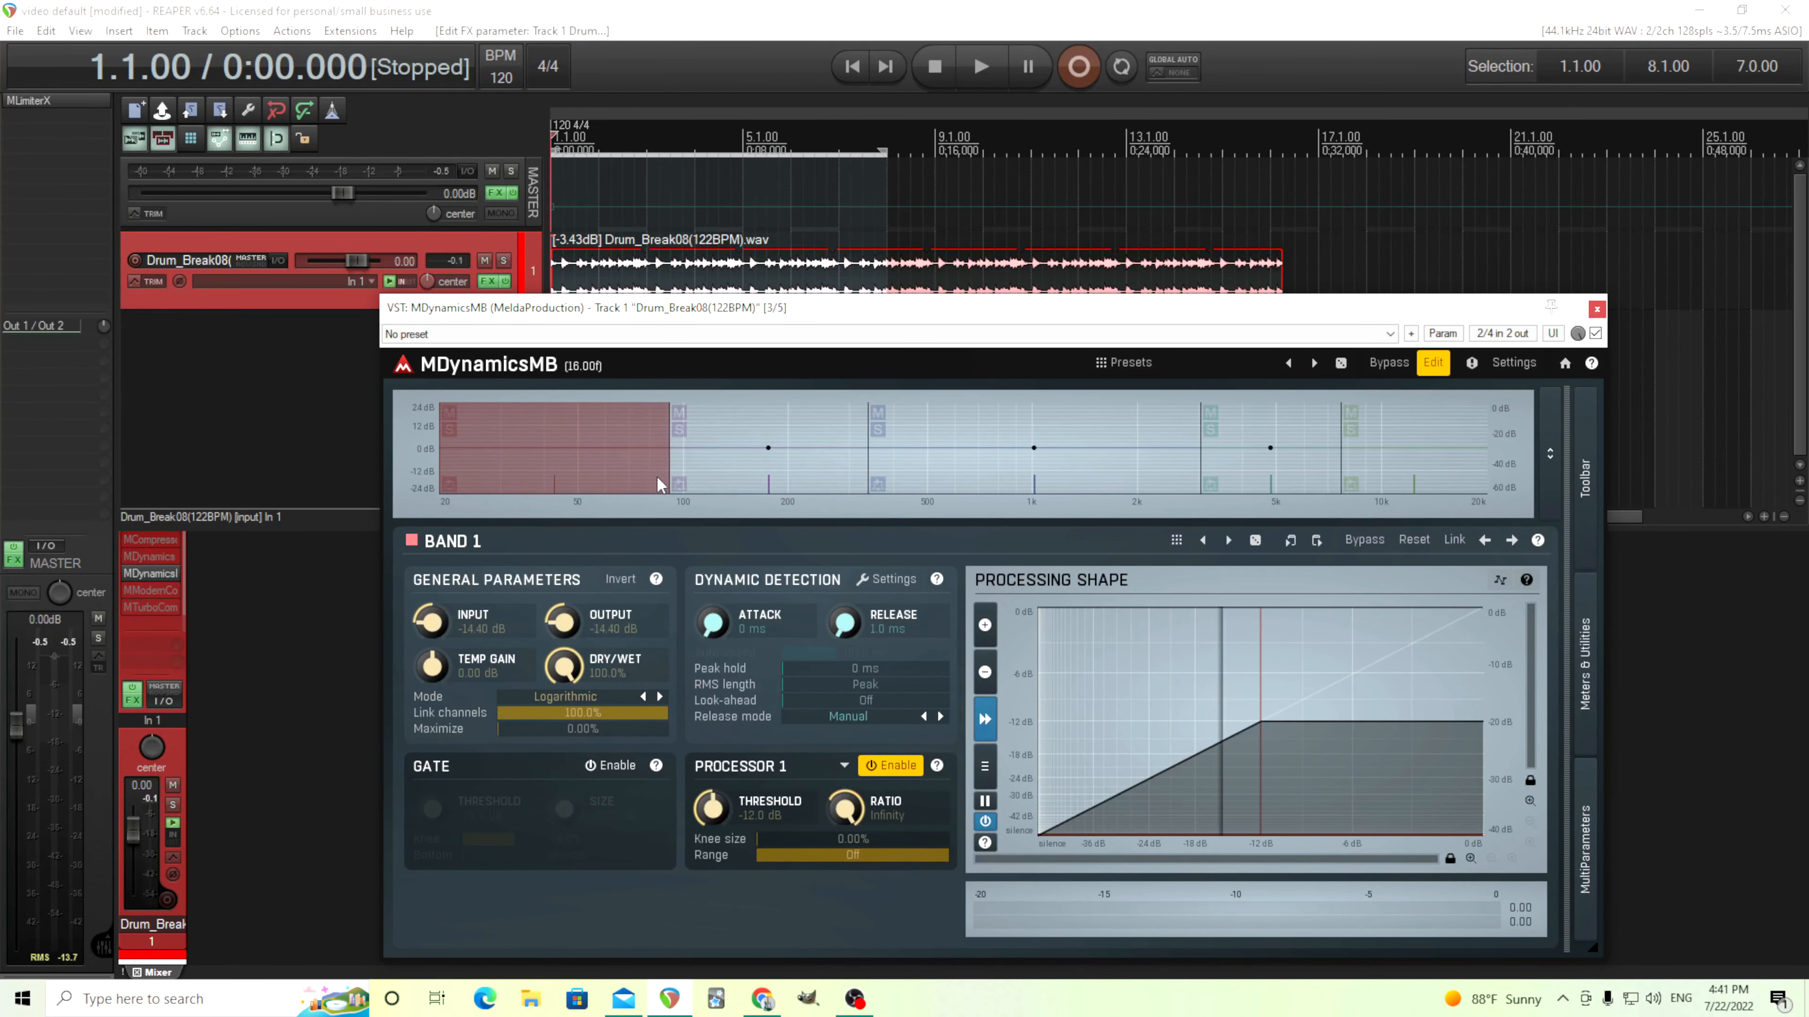
pyautogui.click(790, 477)
pyautogui.click(1097, 475)
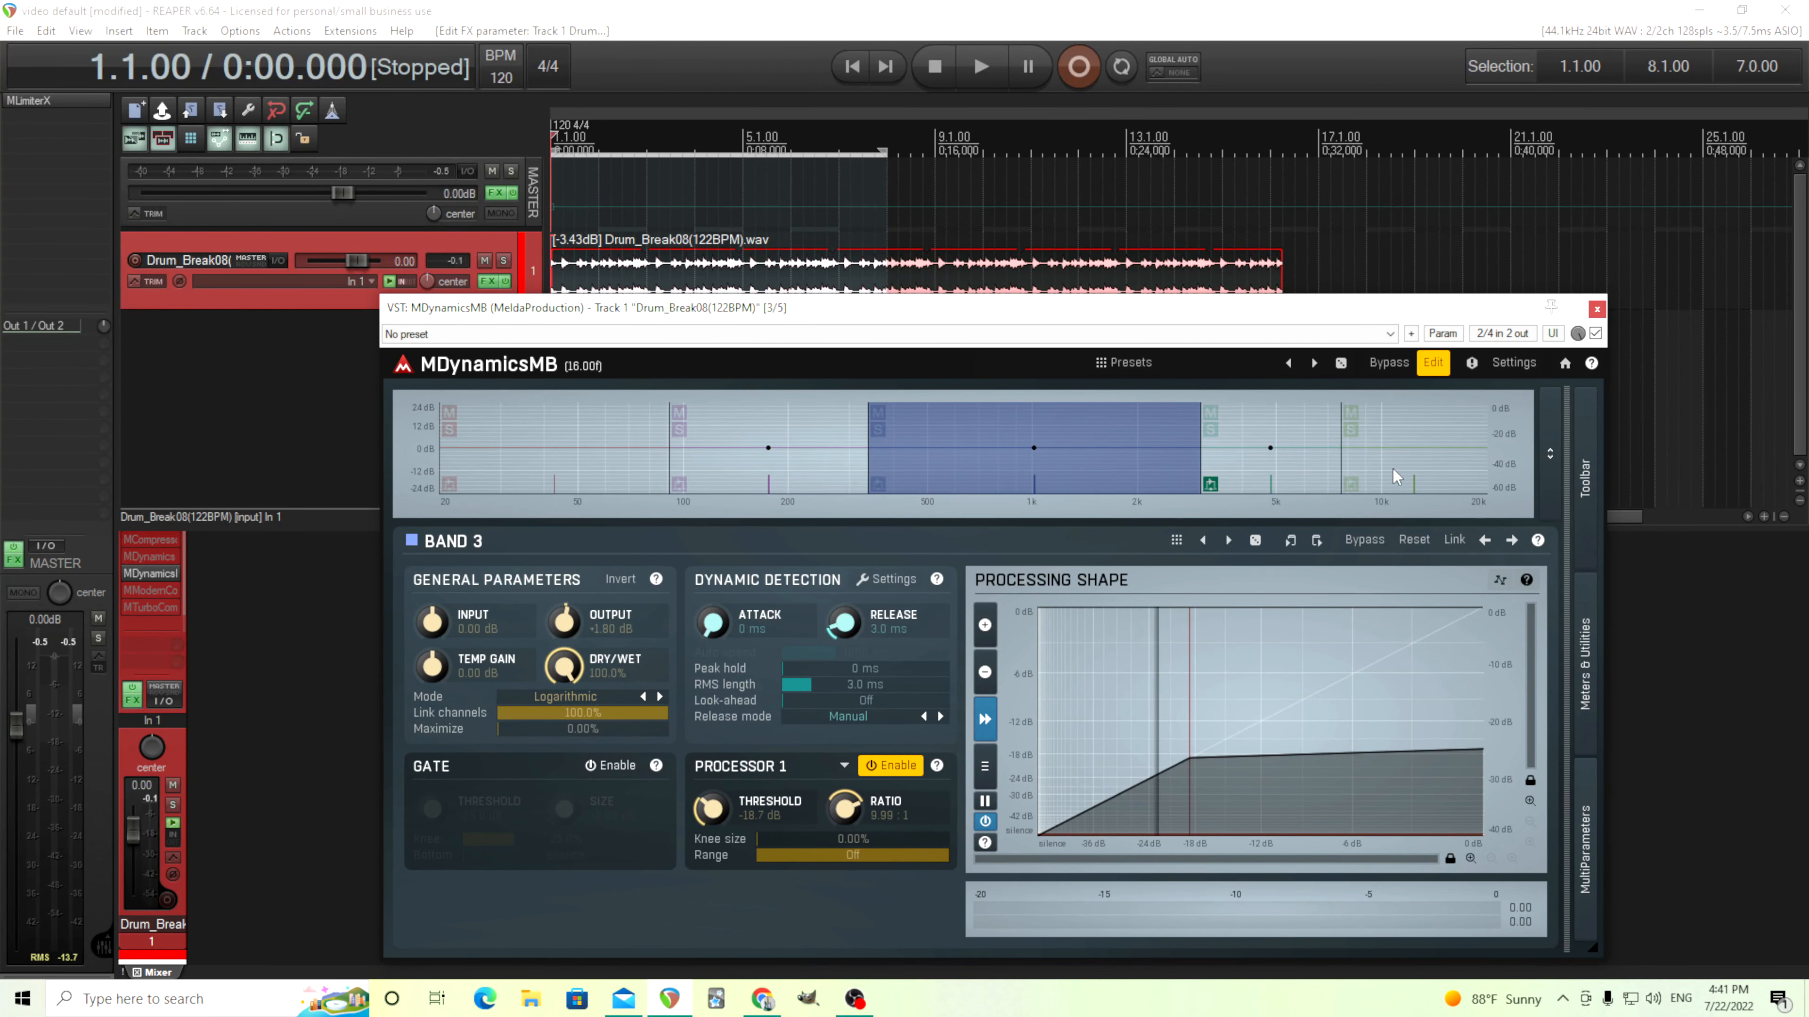
# - Examine band 3's configuration with its band management and crossover types, and compare the Lo-Fi device view with the edit view
pyautogui.rightClick(916, 456)
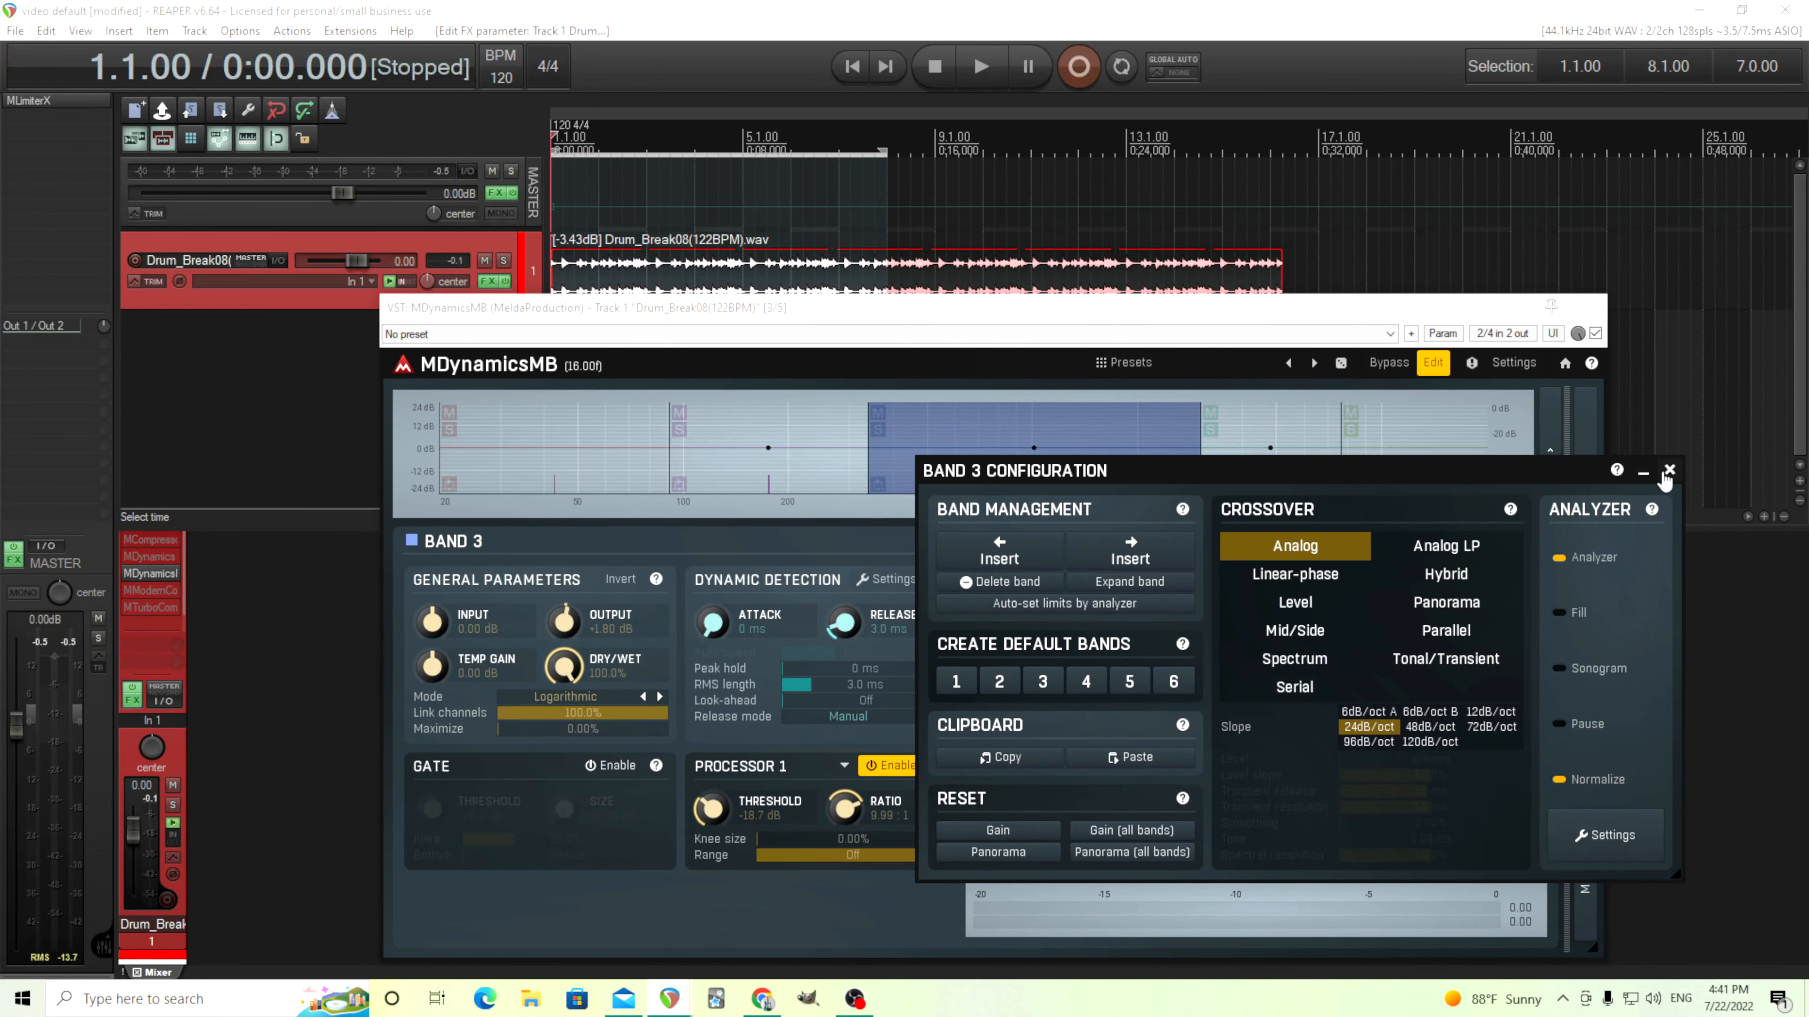
pyautogui.click(1670, 470)
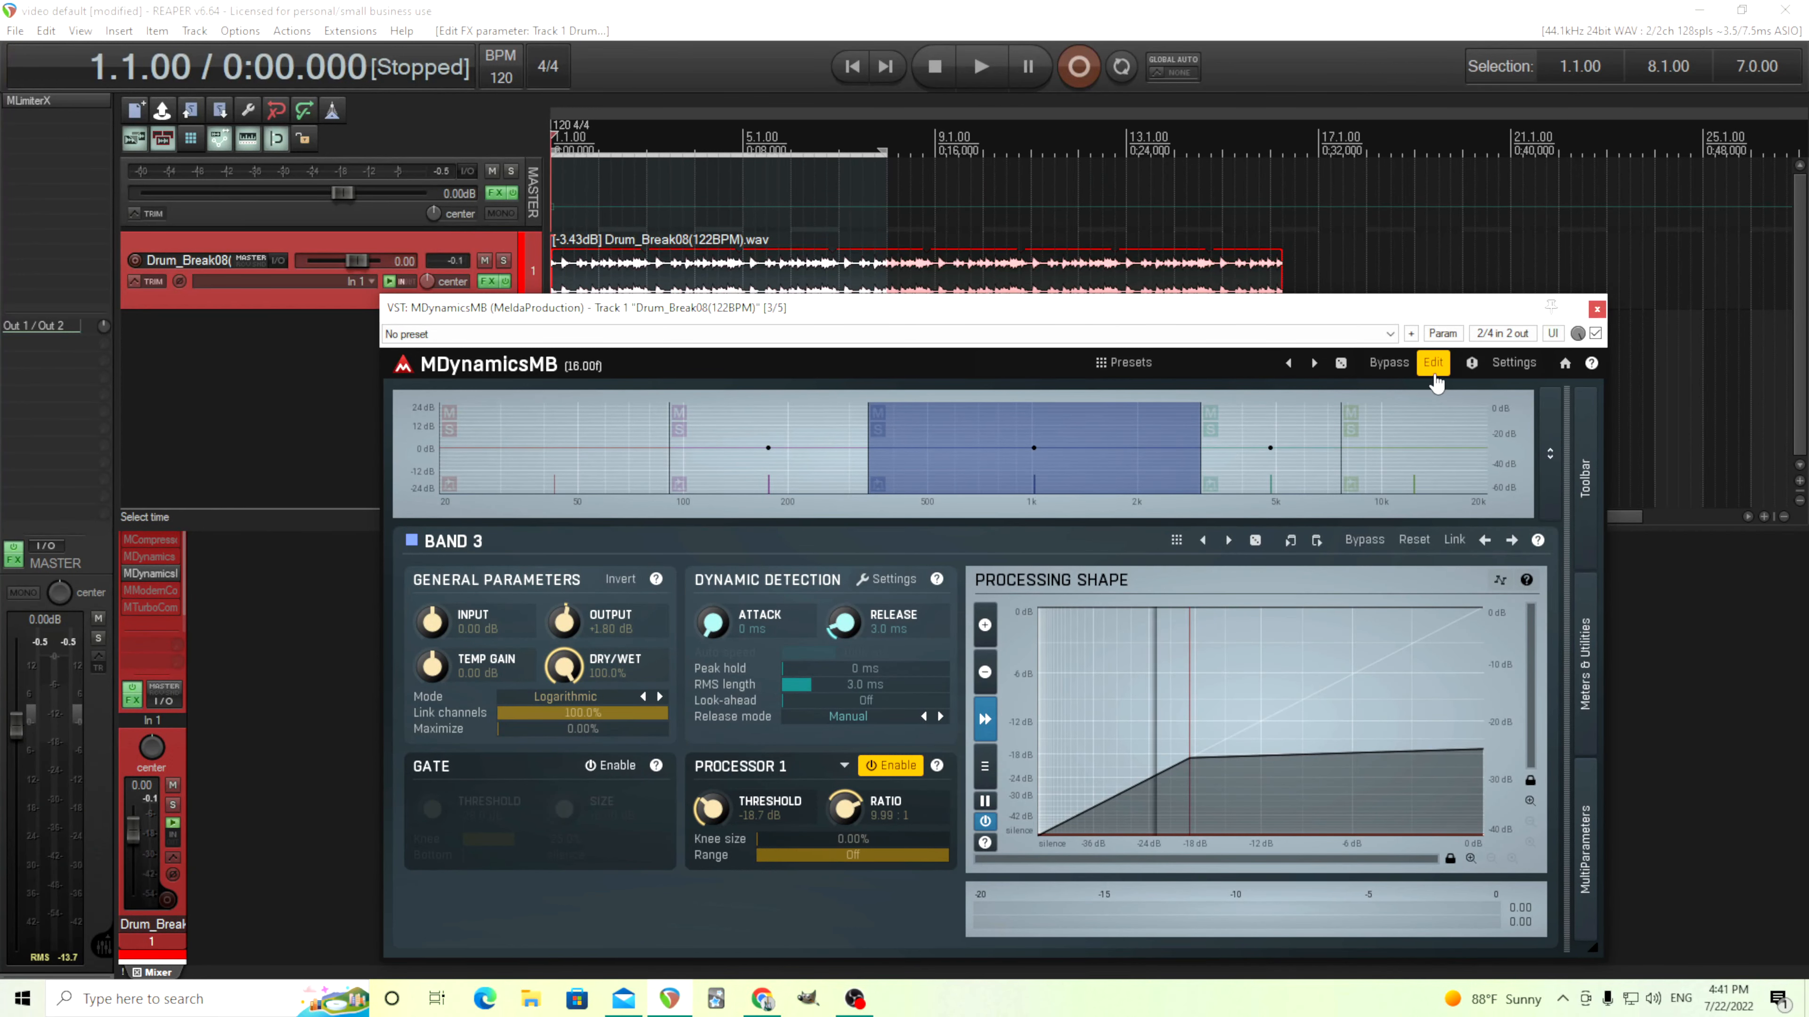
pyautogui.click(1434, 369)
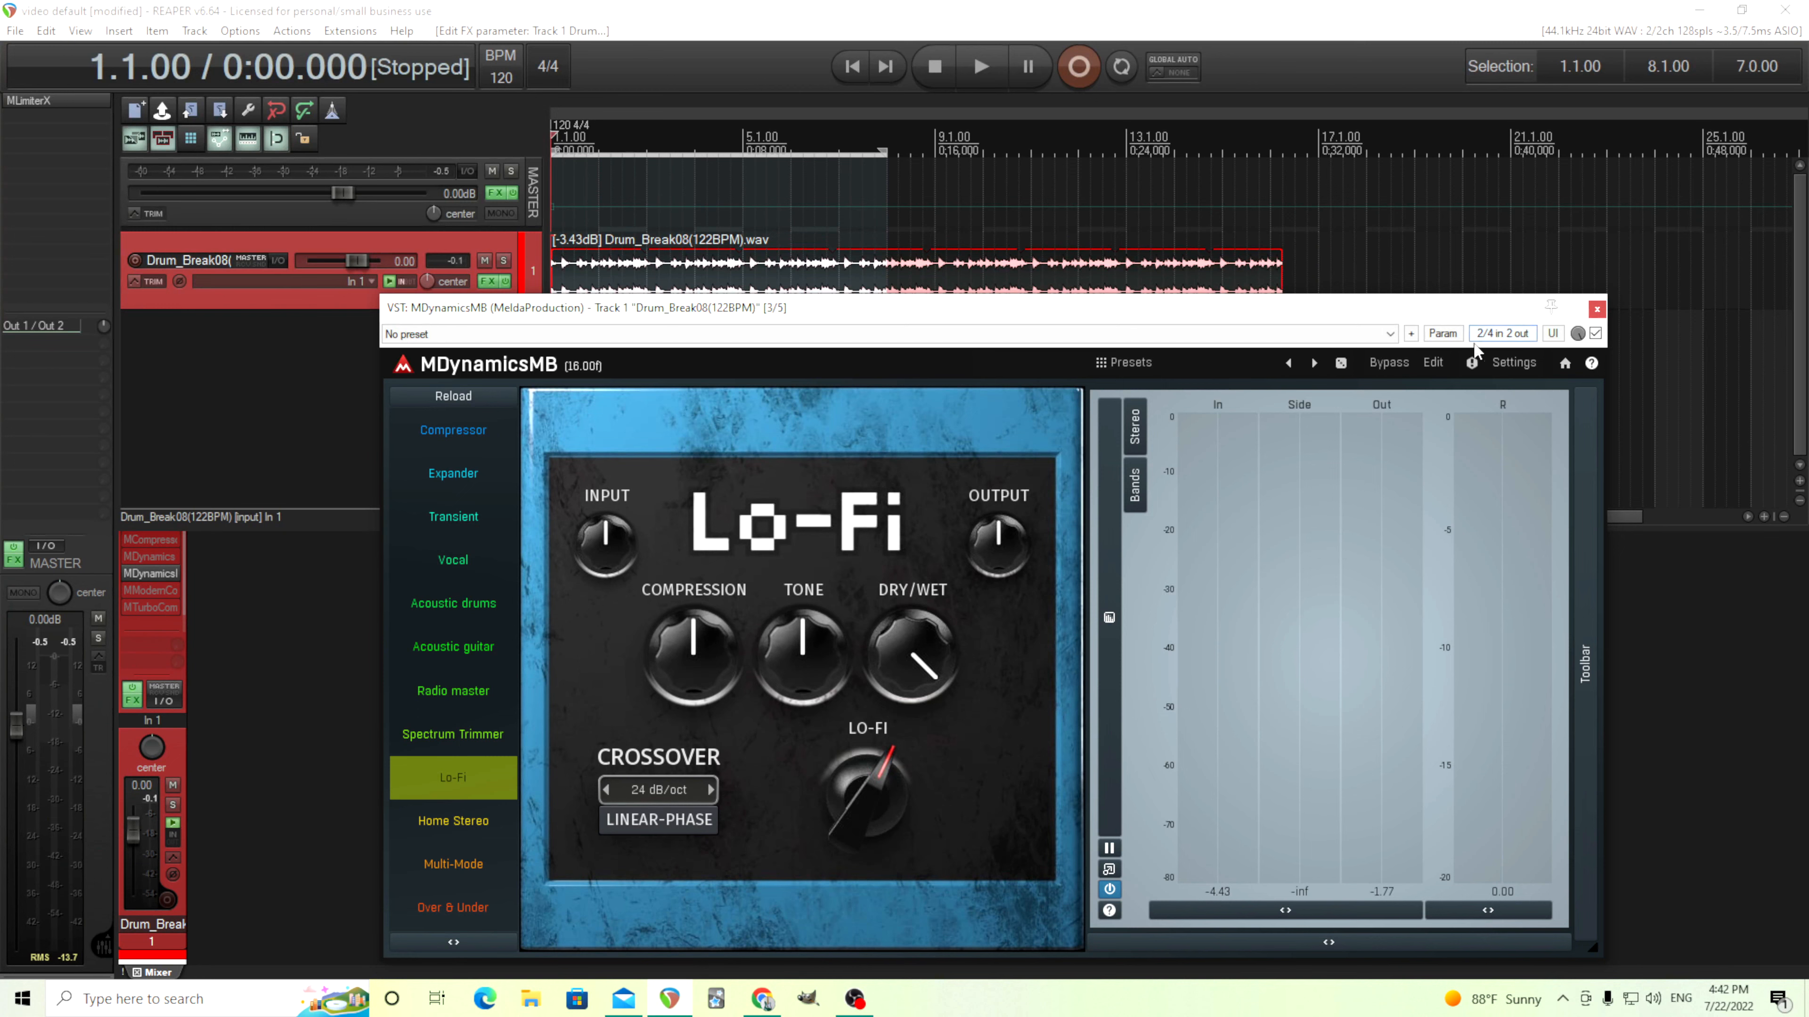
pyautogui.click(1433, 362)
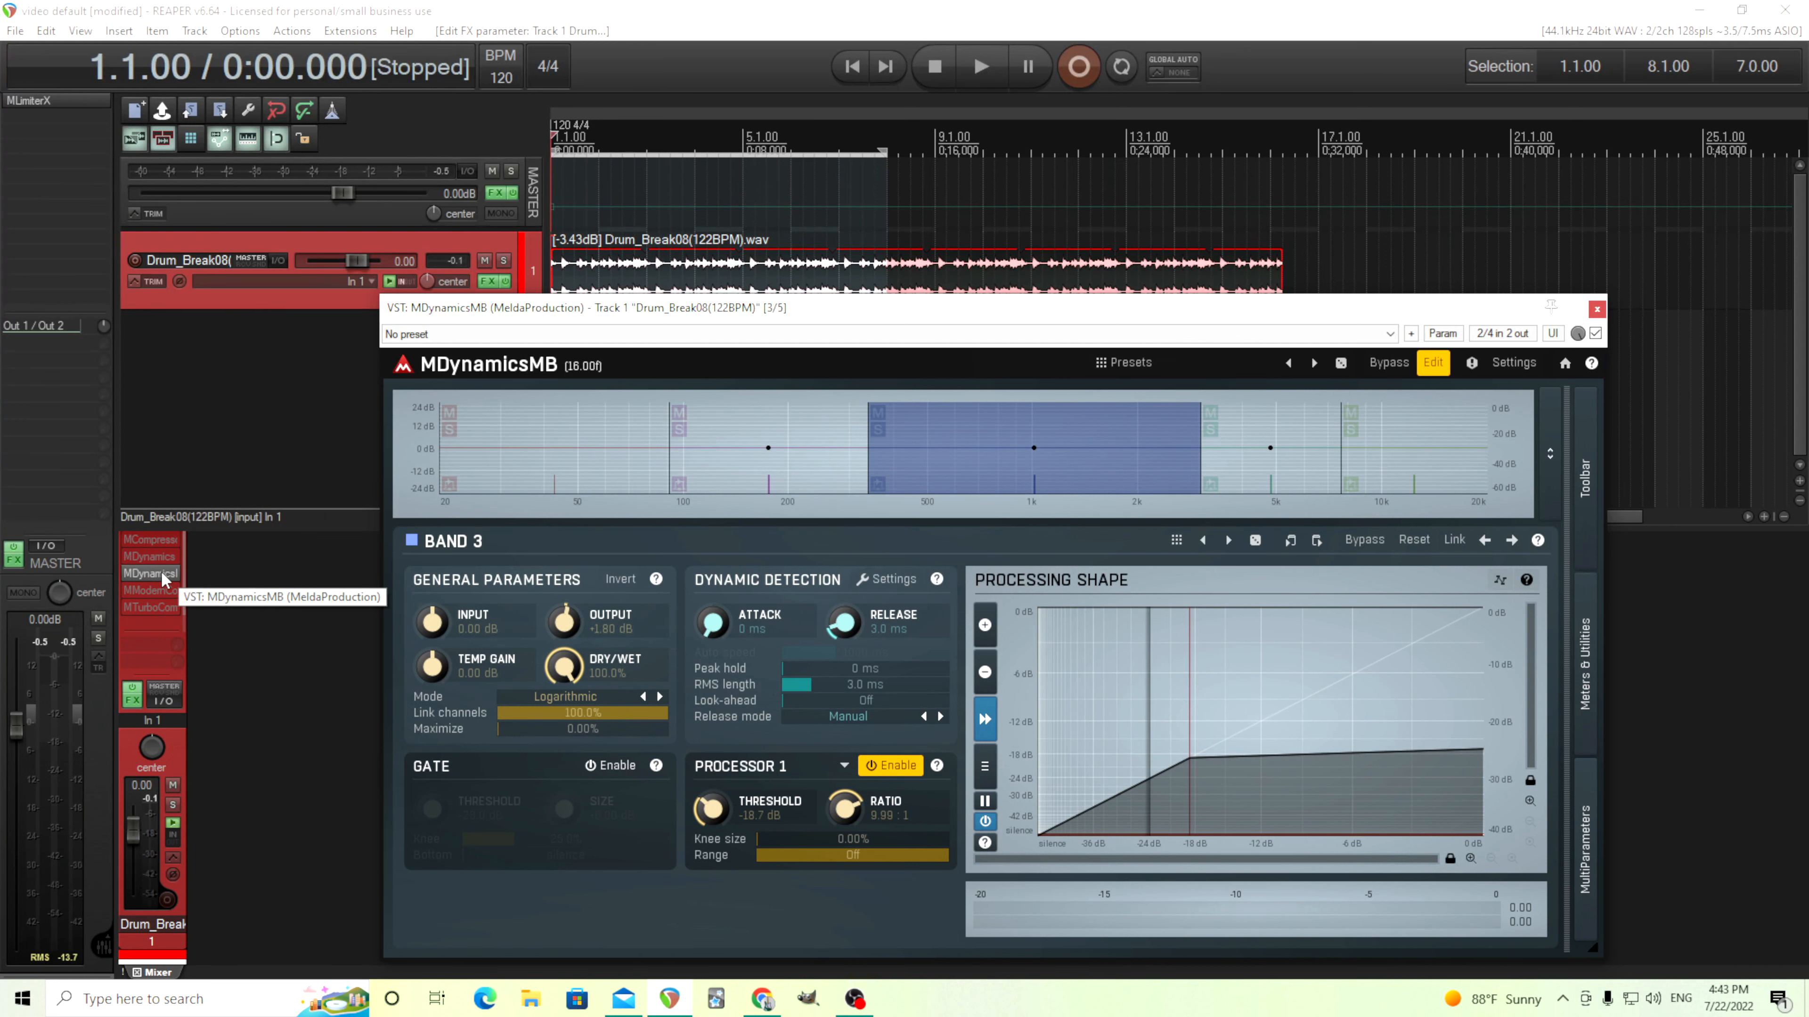
# - Enable and reopen MDynamics in its edit view, draw a custom processing shape with three added points, and close it
pyautogui.click(151, 558)
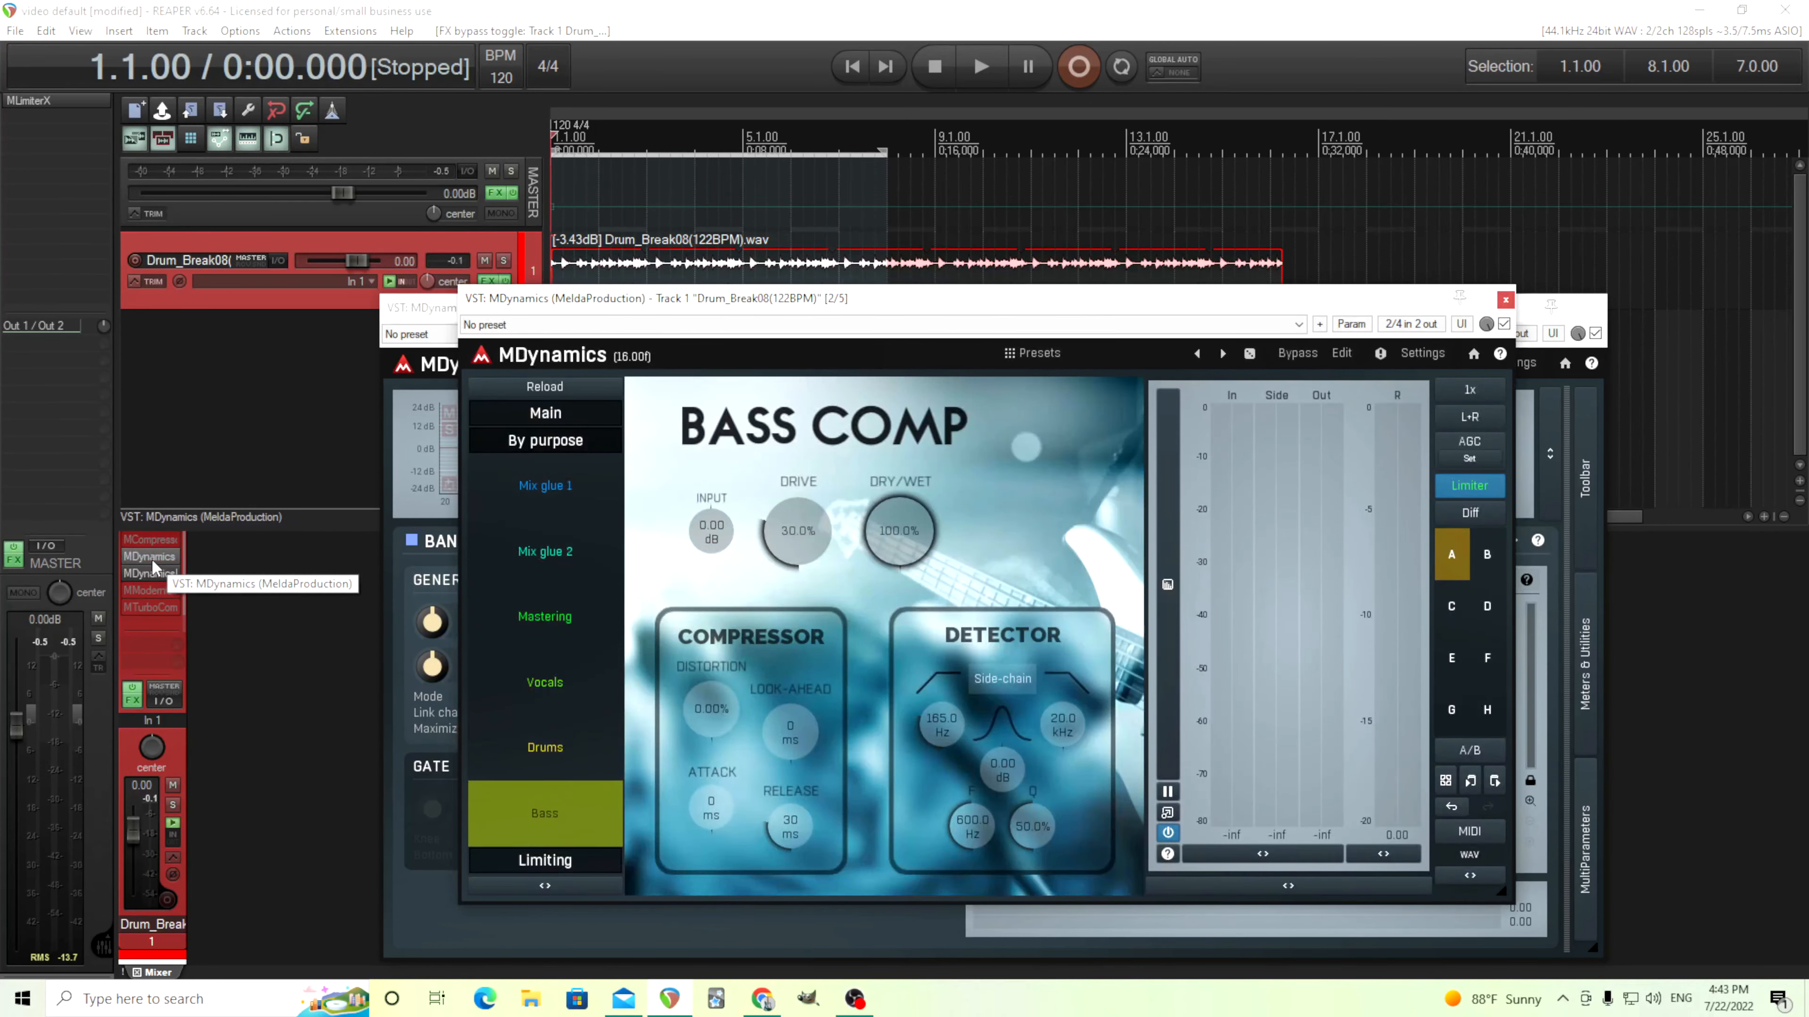
pyautogui.click(1341, 353)
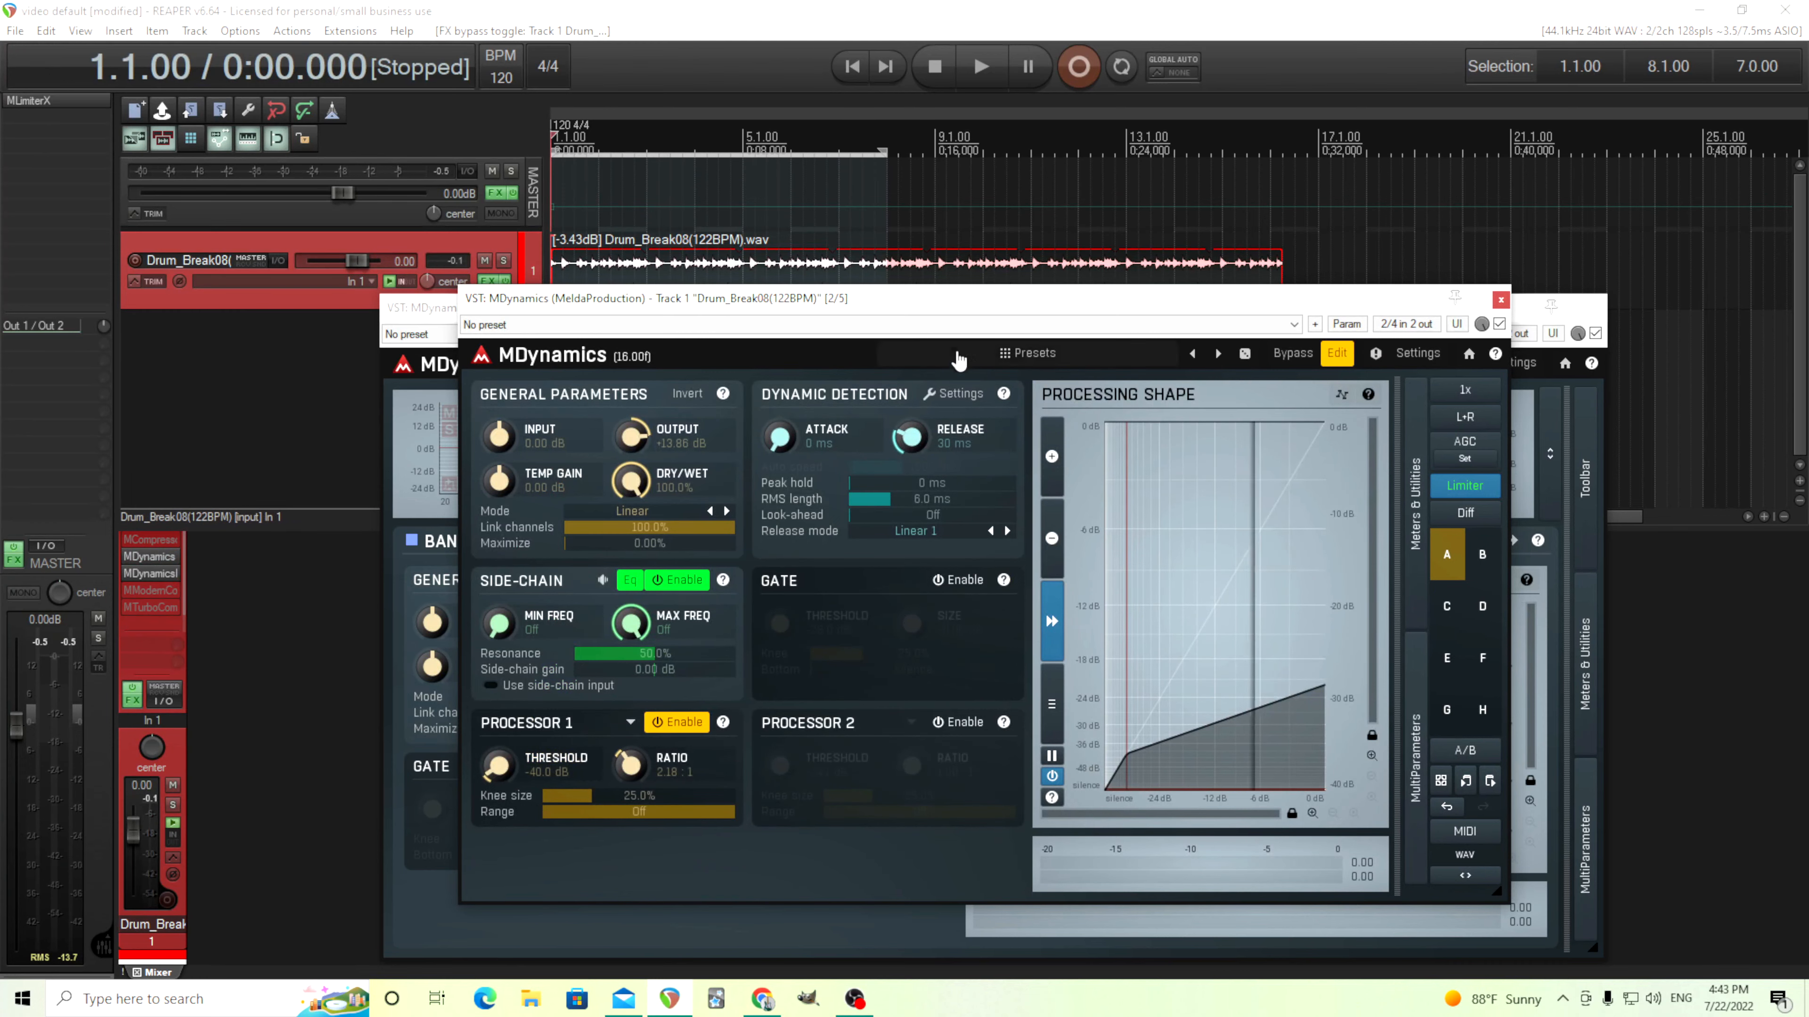
pyautogui.moveTo(923, 304); pyautogui.dragTo(734, 304)
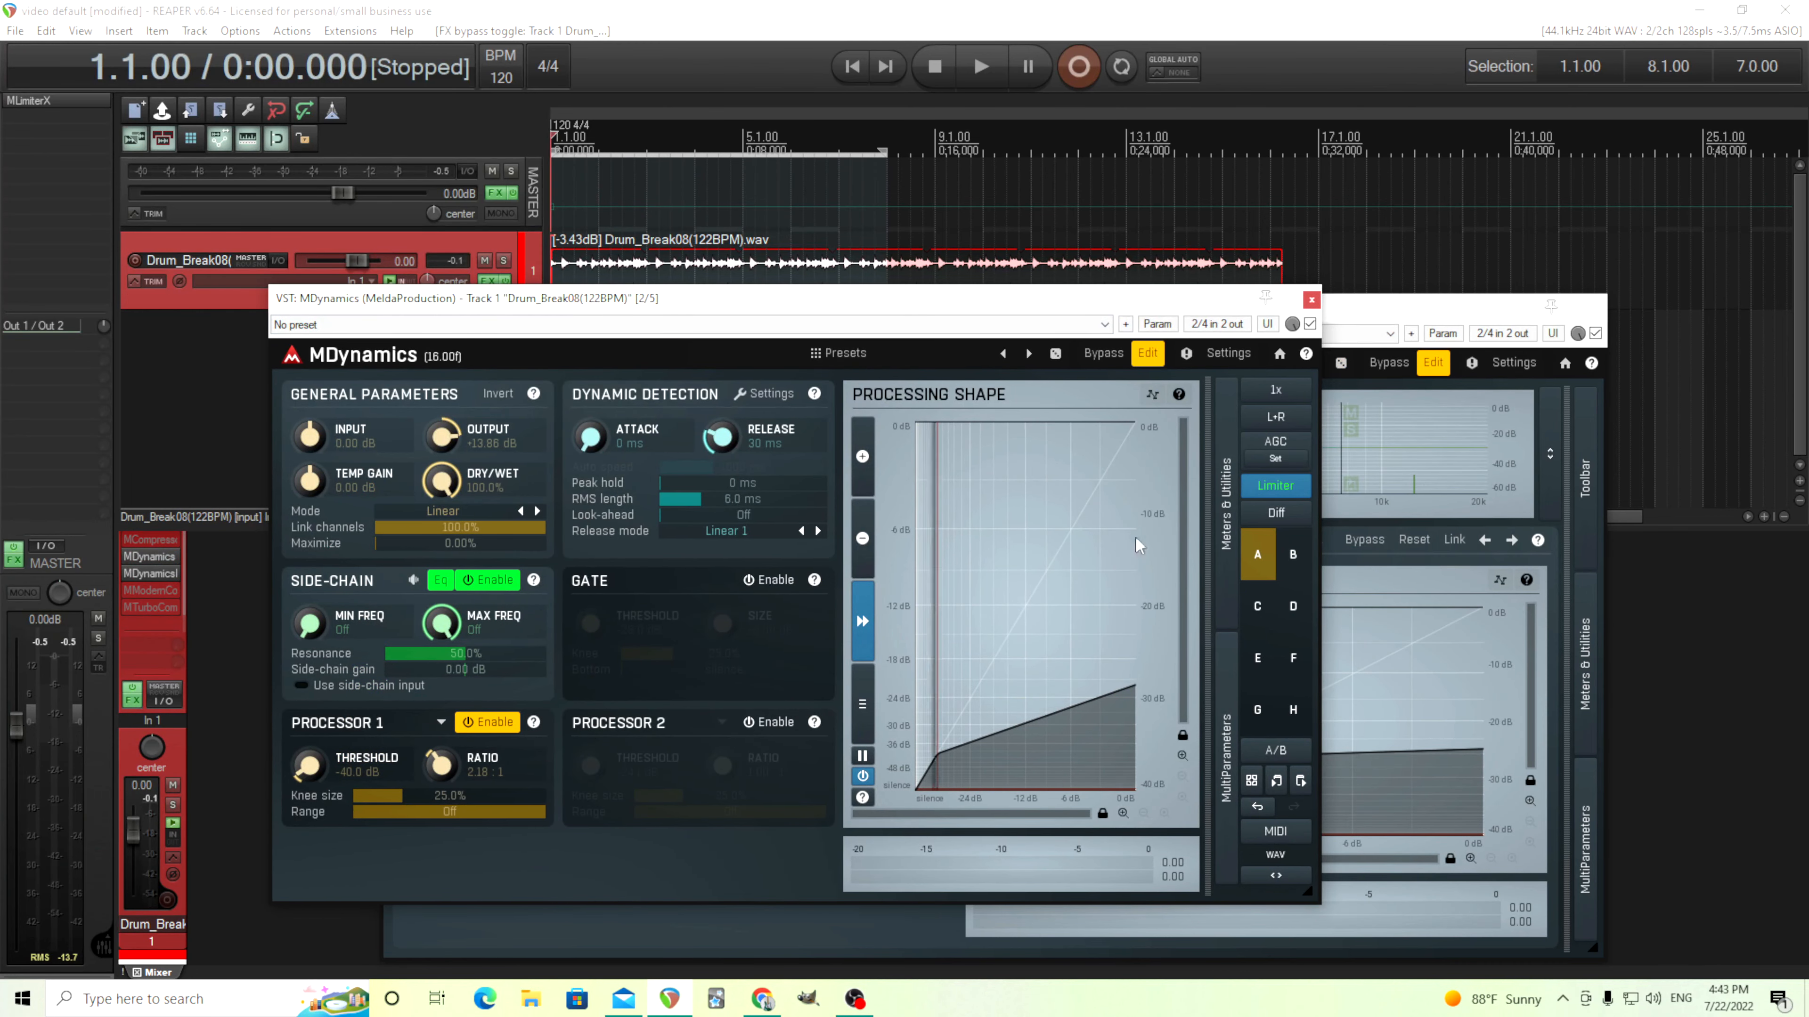
pyautogui.click(1152, 395)
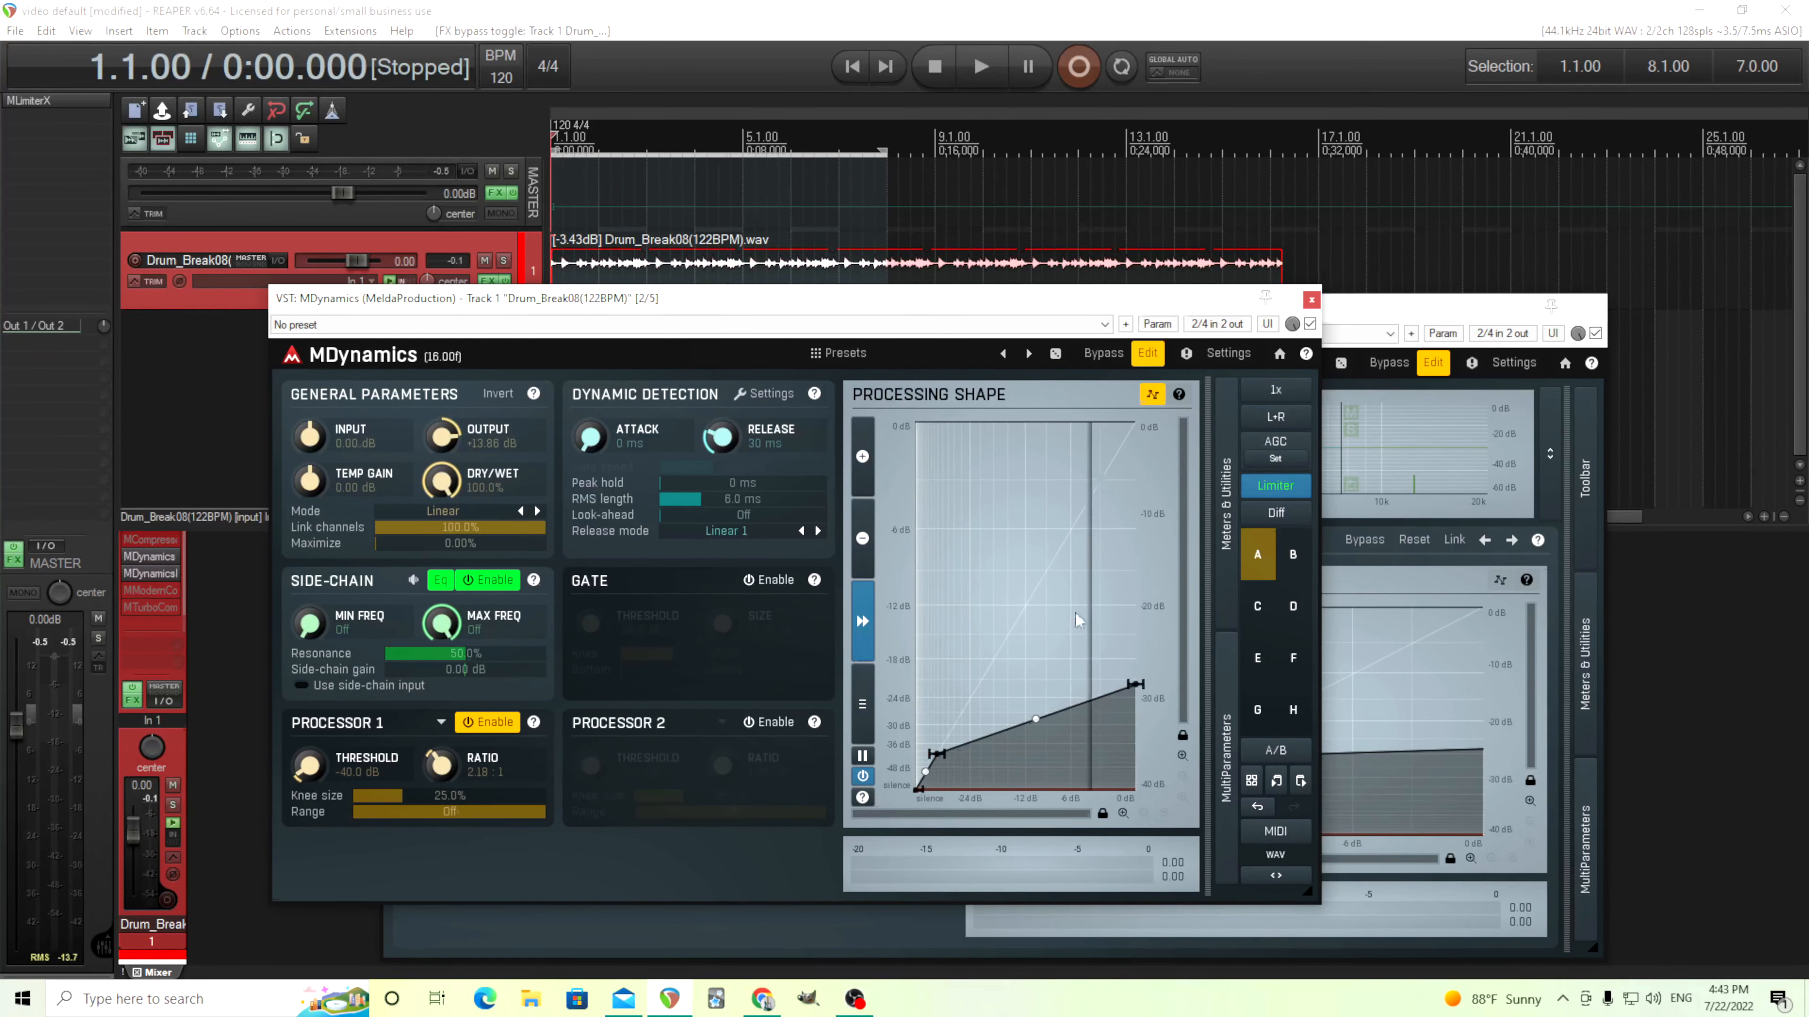
pyautogui.doubleClick(983, 666)
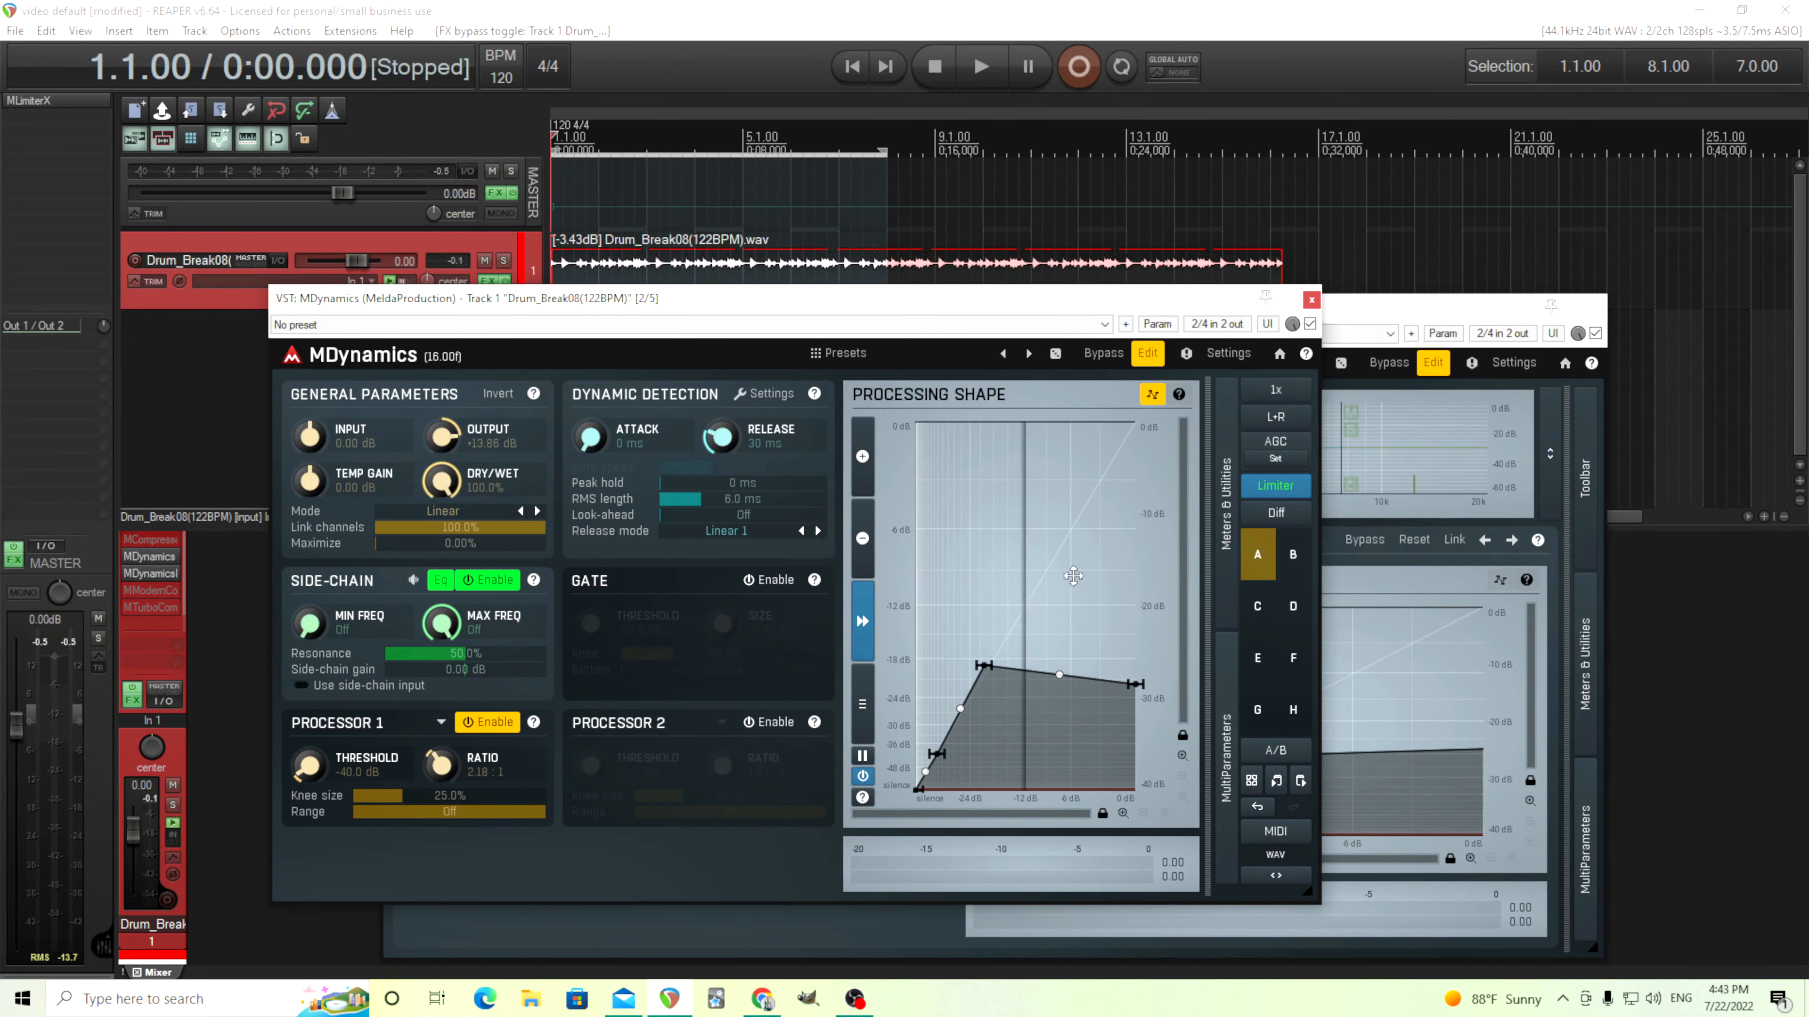
pyautogui.doubleClick(1073, 576)
pyautogui.doubleClick(1072, 718)
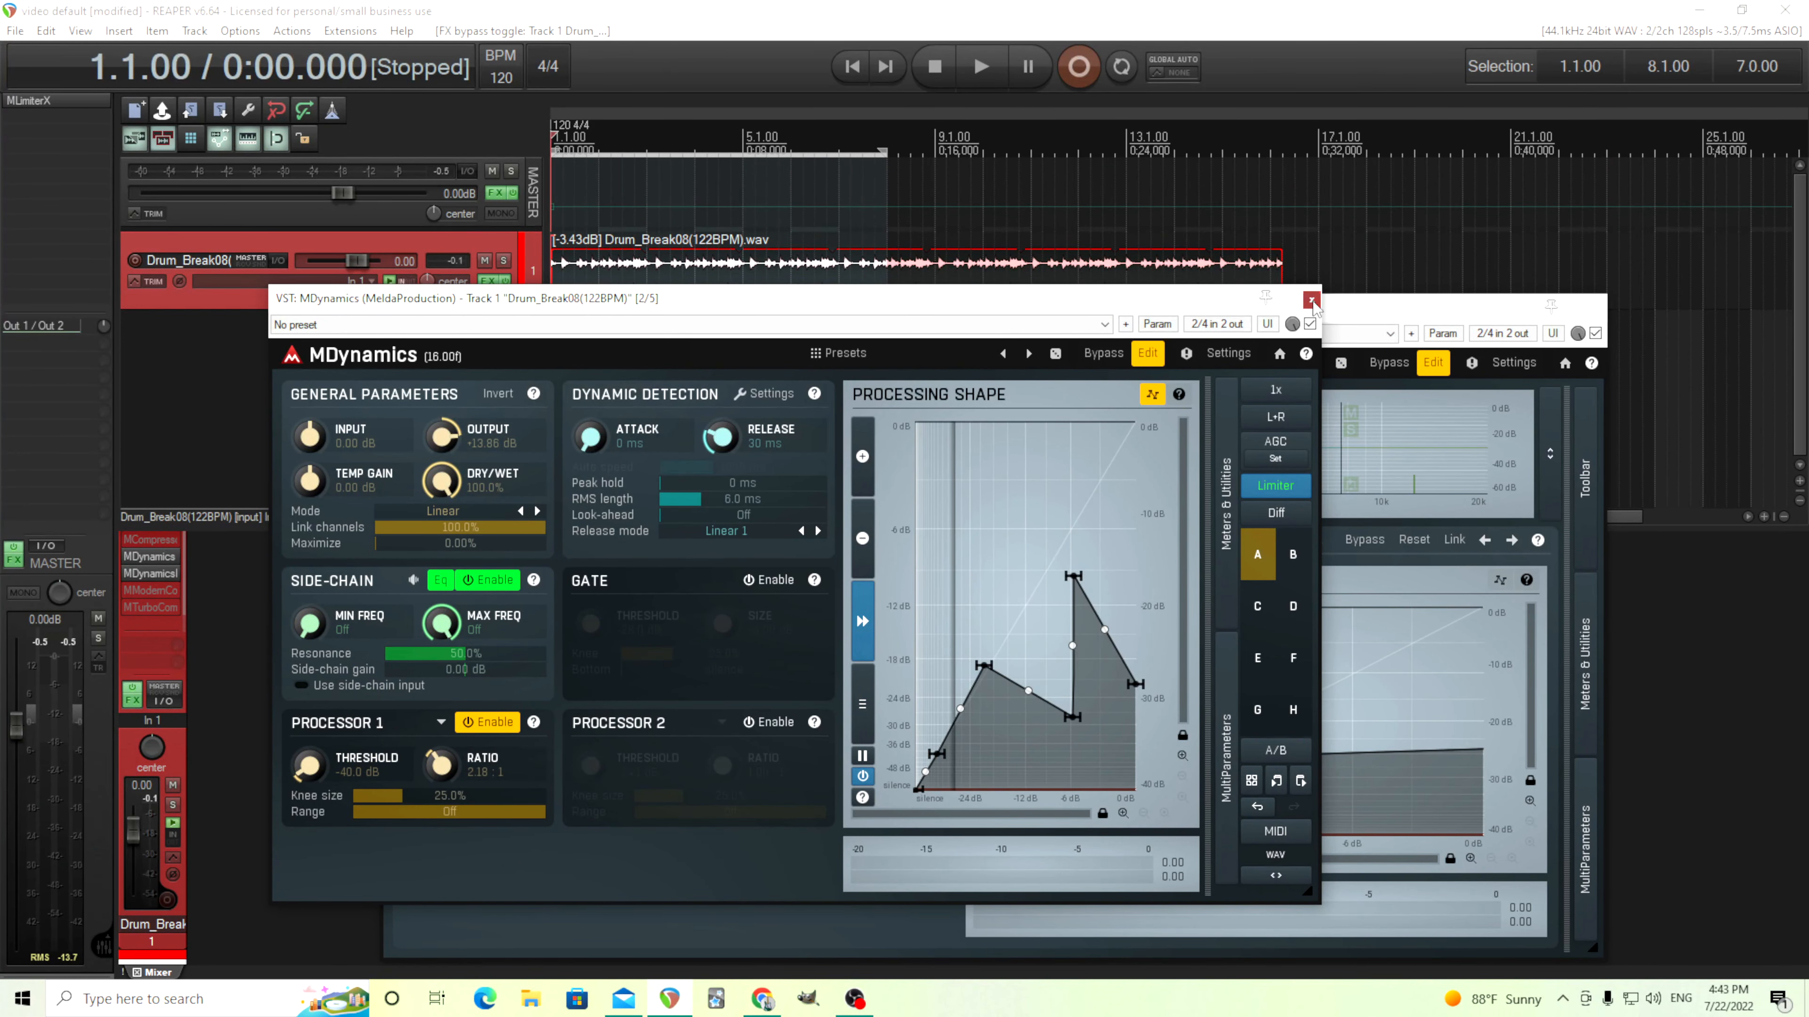
pyautogui.click(1312, 301)
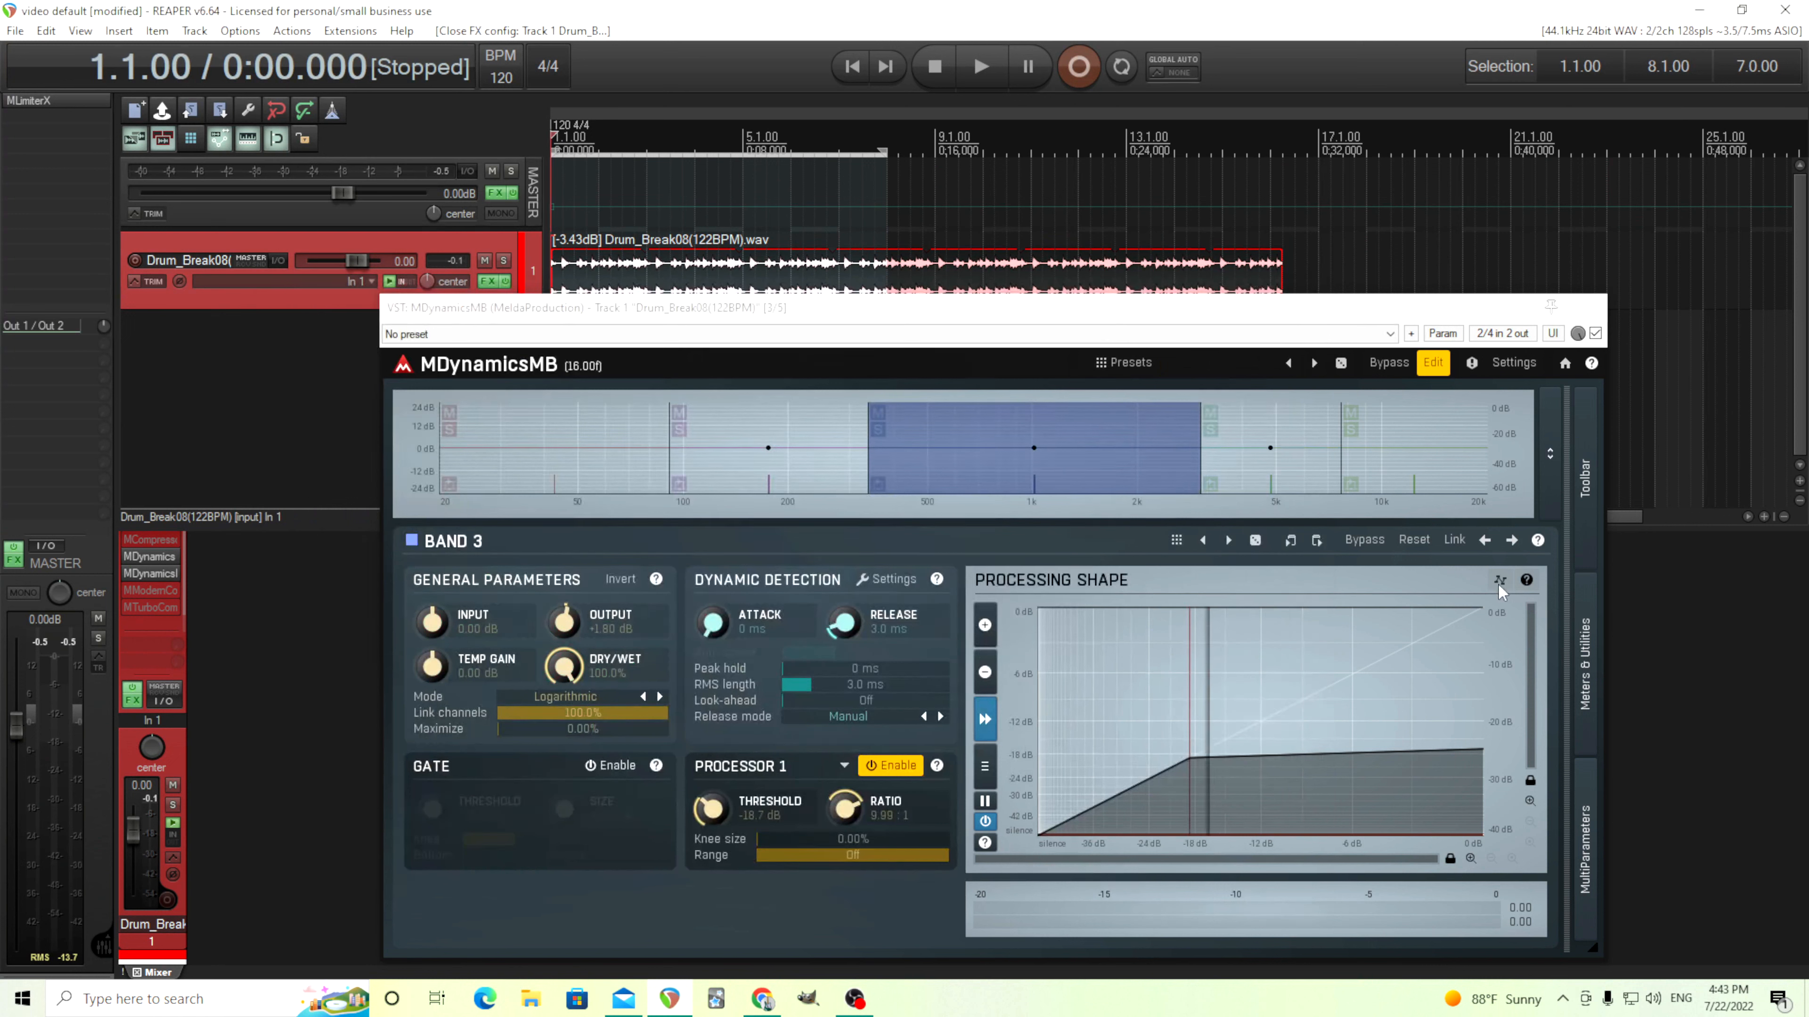
# - Give MDynamicsMB's band 3 a custom processing shape with two added points, and close the plugin
pyautogui.doubleClick(1309, 696)
pyautogui.doubleClick(1395, 786)
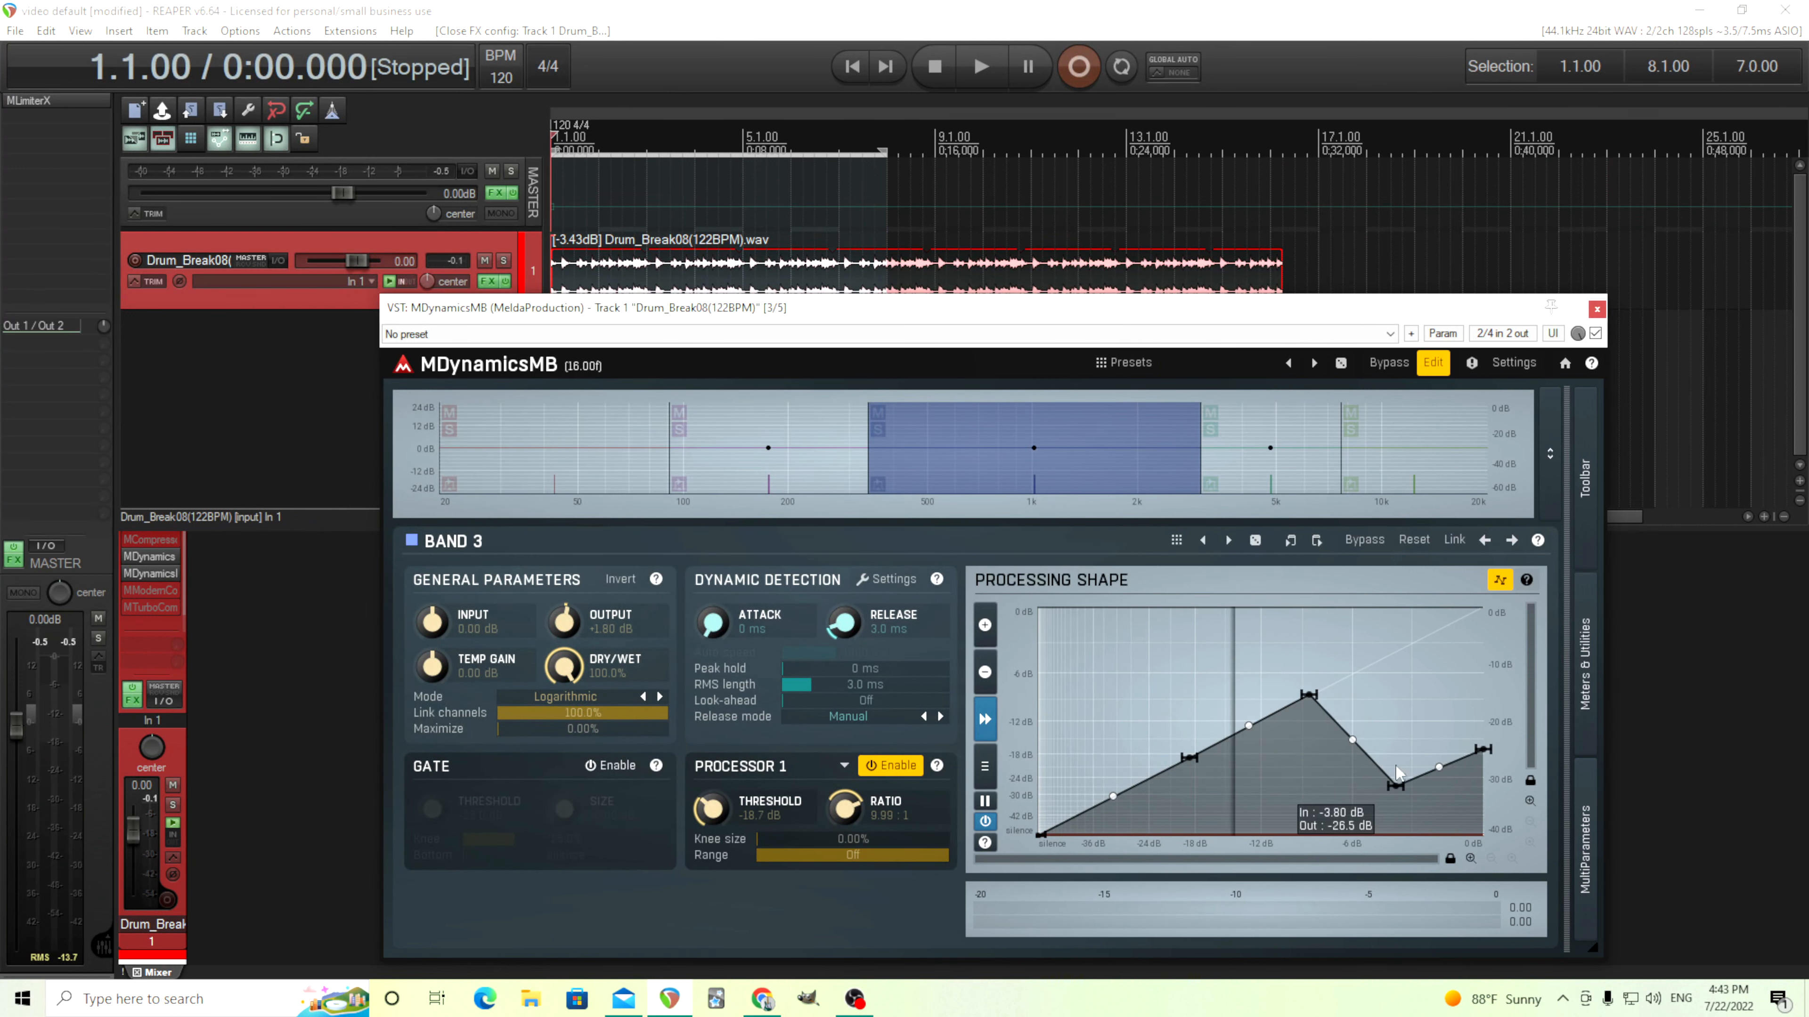
pyautogui.click(1597, 309)
# - Bypass MDynamics and MDynamicsMB, and enable and open MModernCompressor on the drum track
pyautogui.keyDown('shift'); pyautogui.click(155, 558); pyautogui.keyUp('shift')
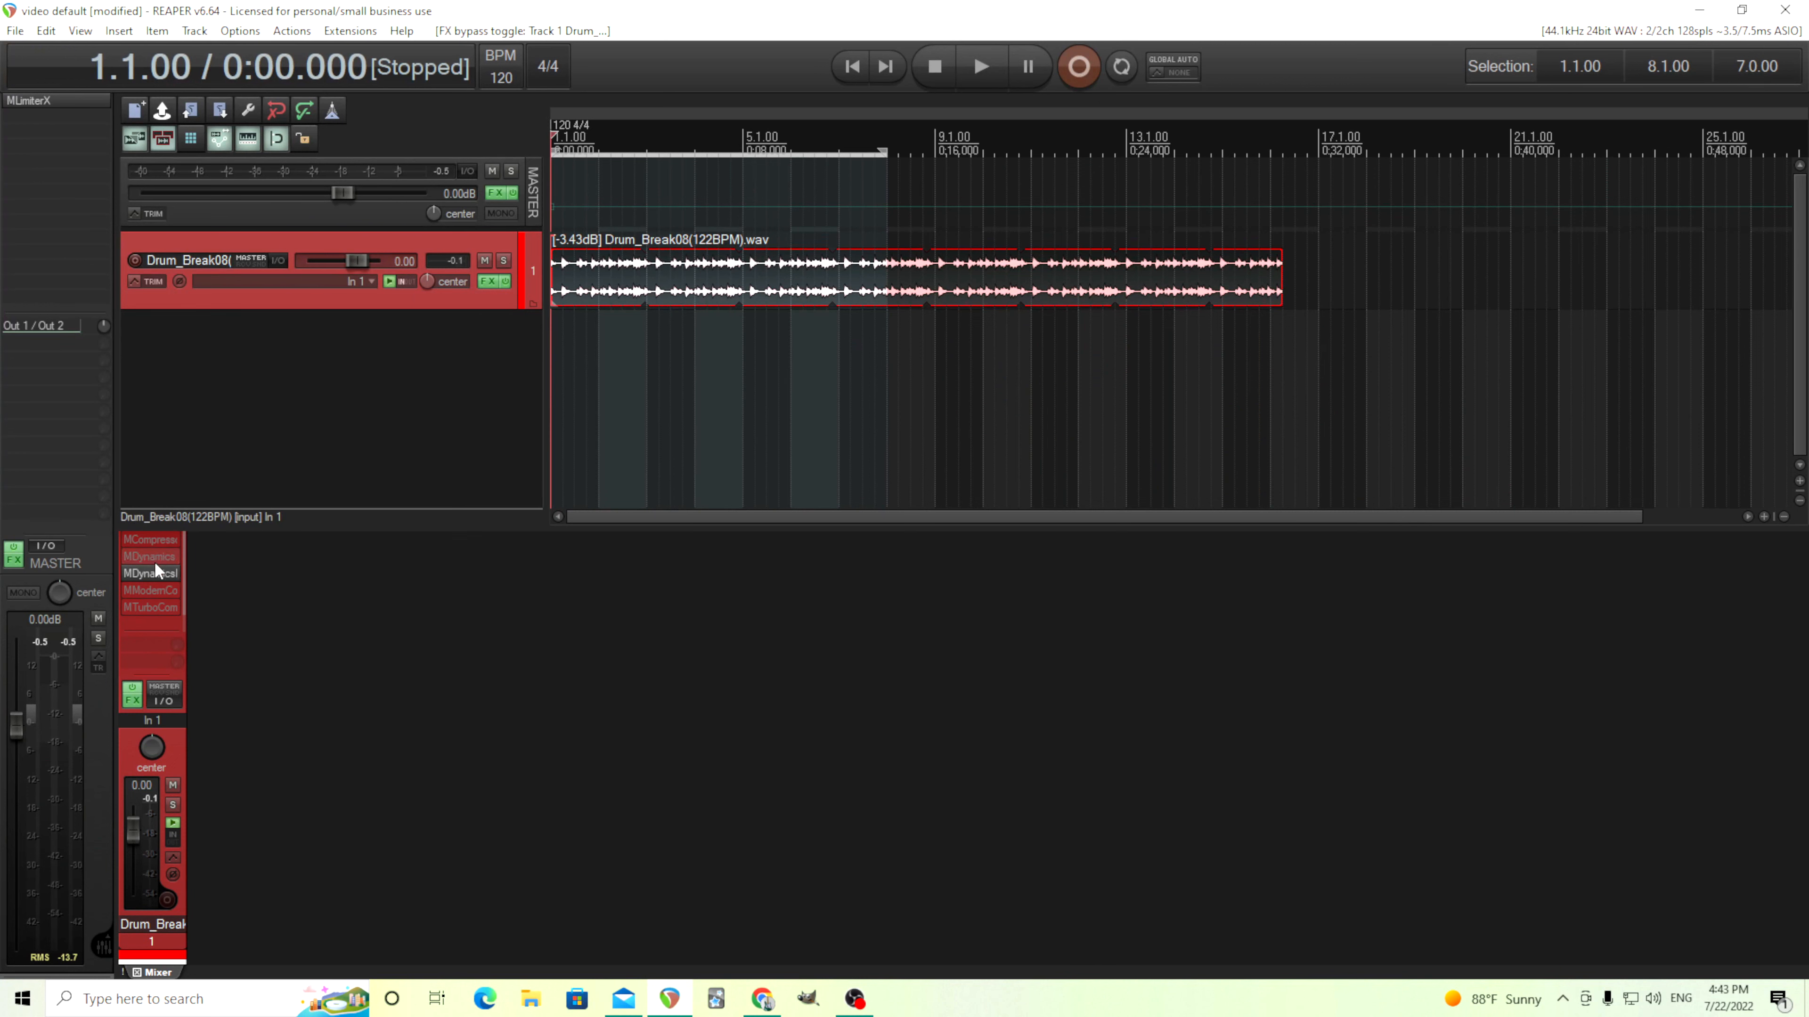
pyautogui.keyDown('shift'); pyautogui.click(155, 588); pyautogui.keyUp('shift')
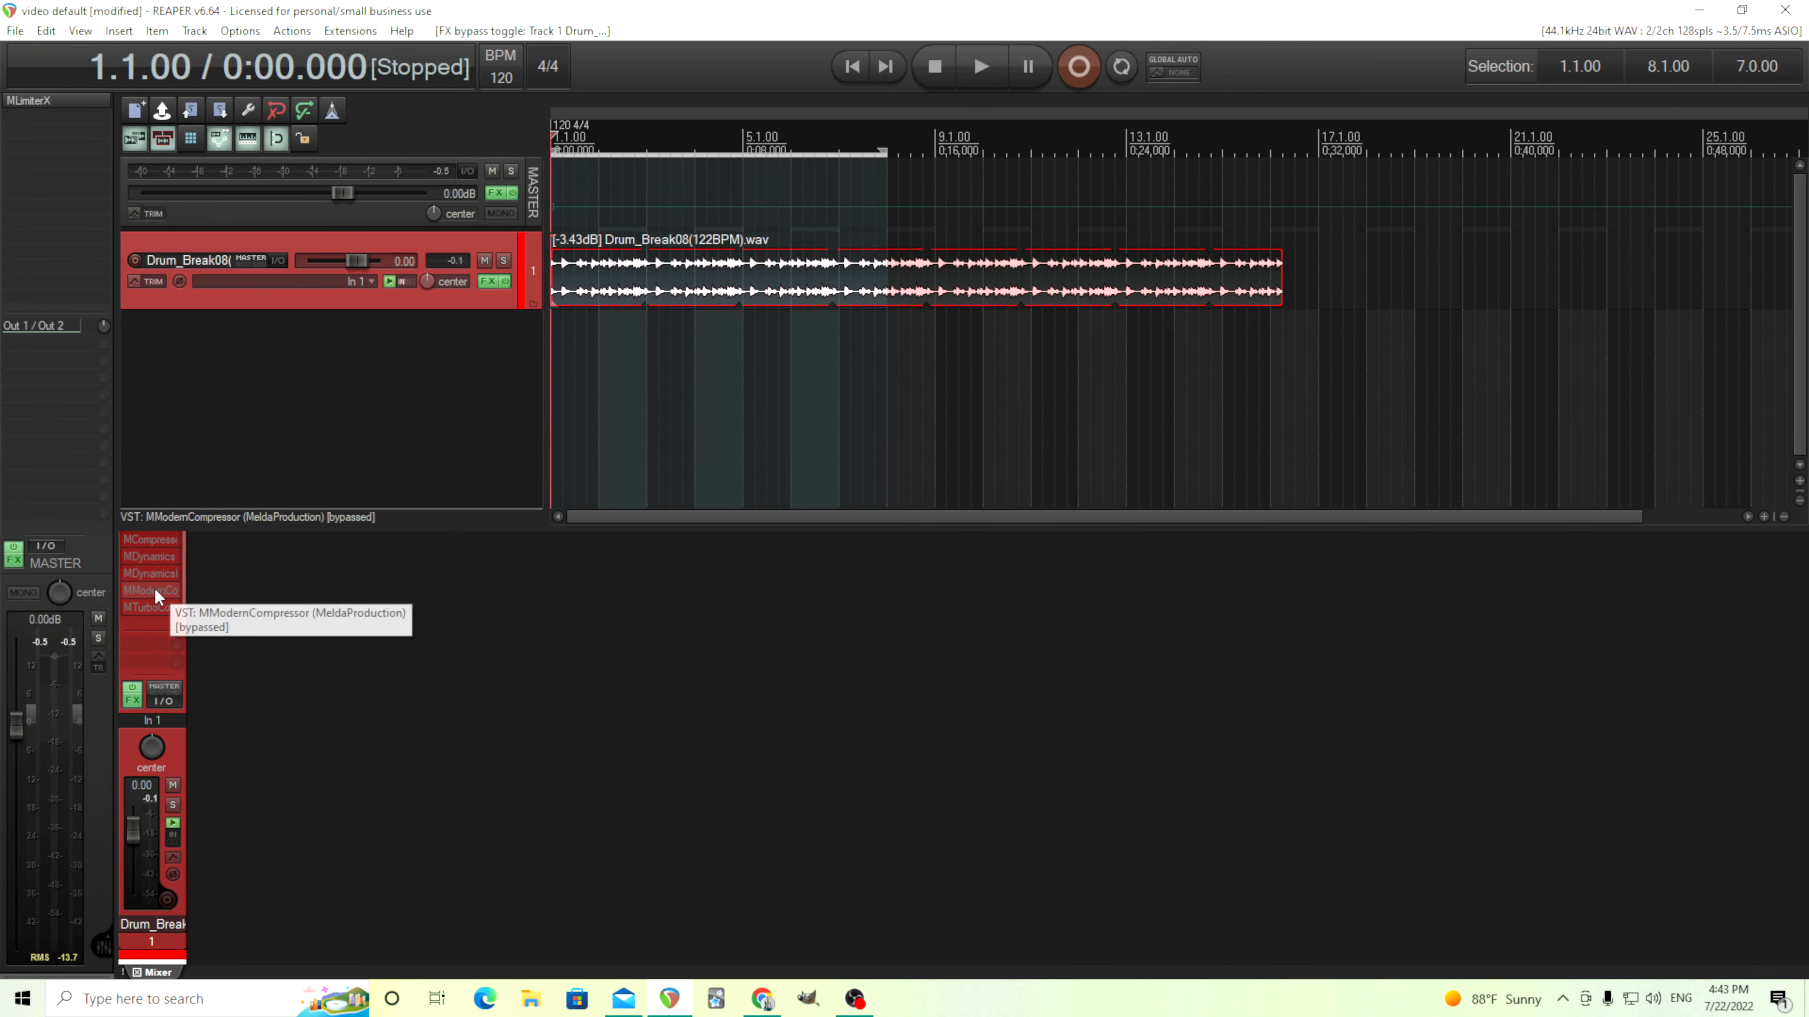
pyautogui.keyDown('shift'); pyautogui.click(154, 590); pyautogui.keyUp('shift')
pyautogui.click(154, 589)
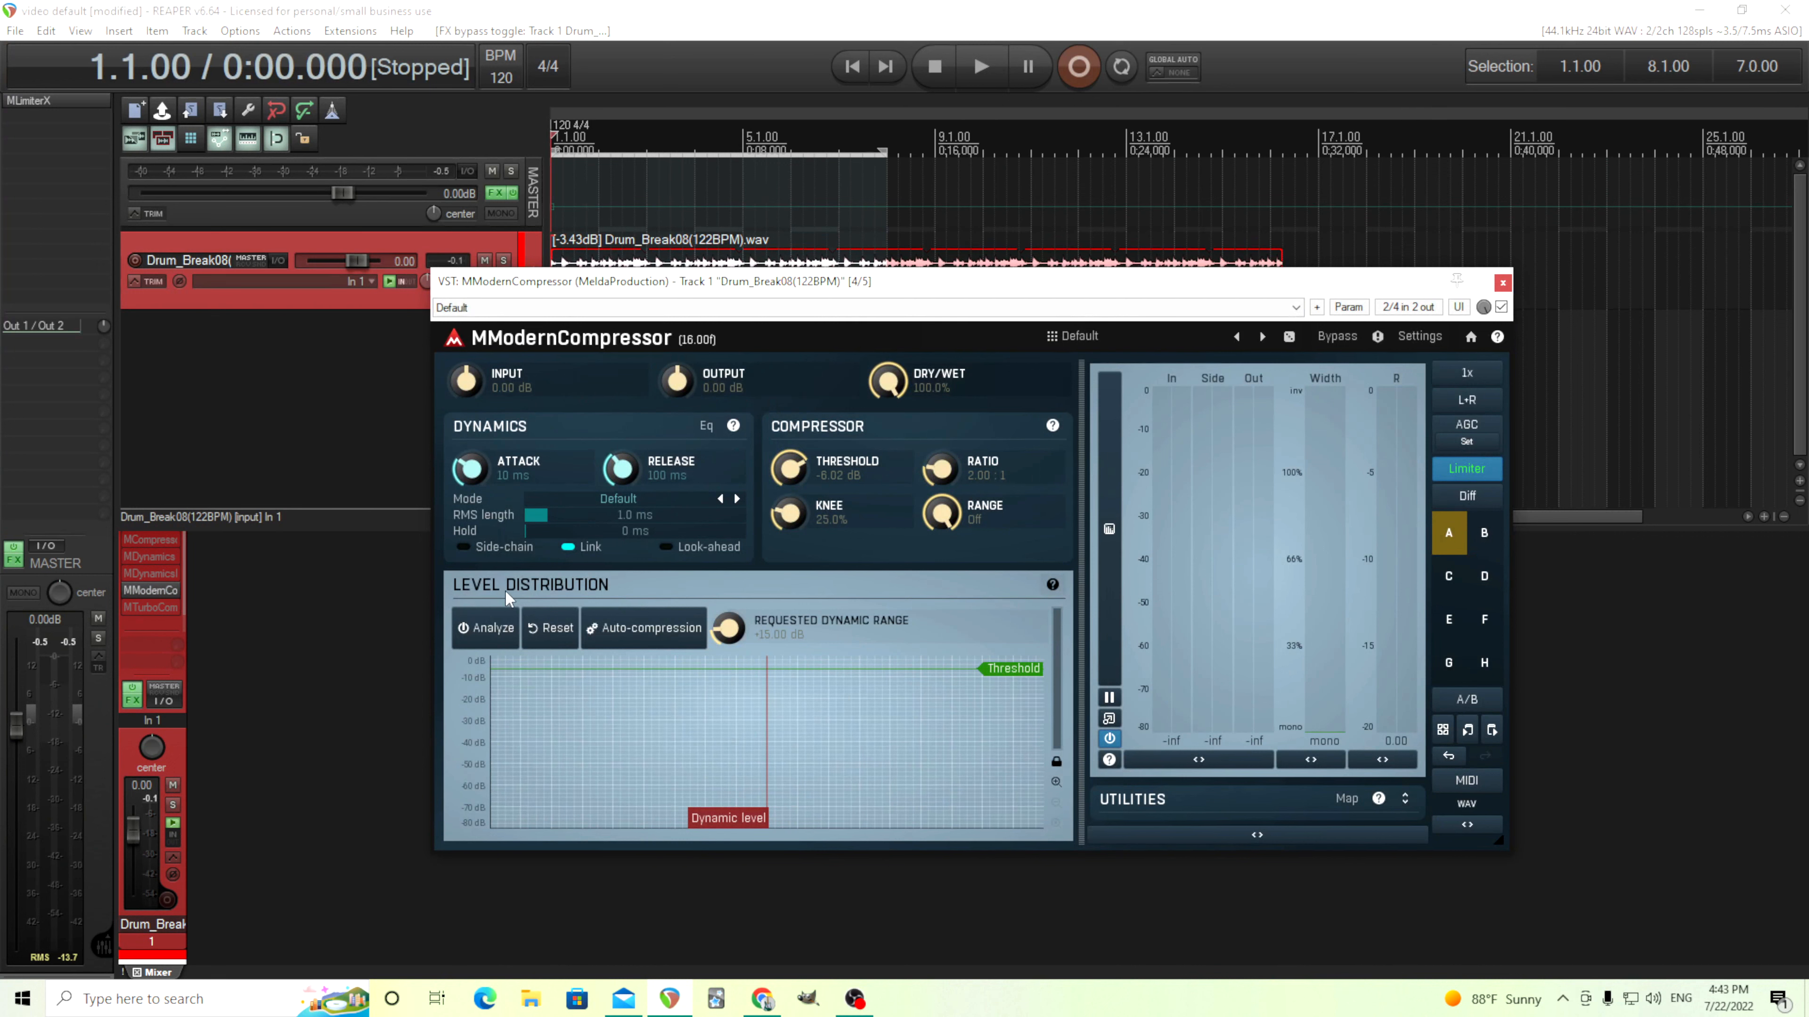
# - Analyze the drum loop's level distribution in MModernCompressor while playing it, ending the analysis once playback is stopped
pyautogui.moveTo(895, 295); pyautogui.dragTo(873, 360)
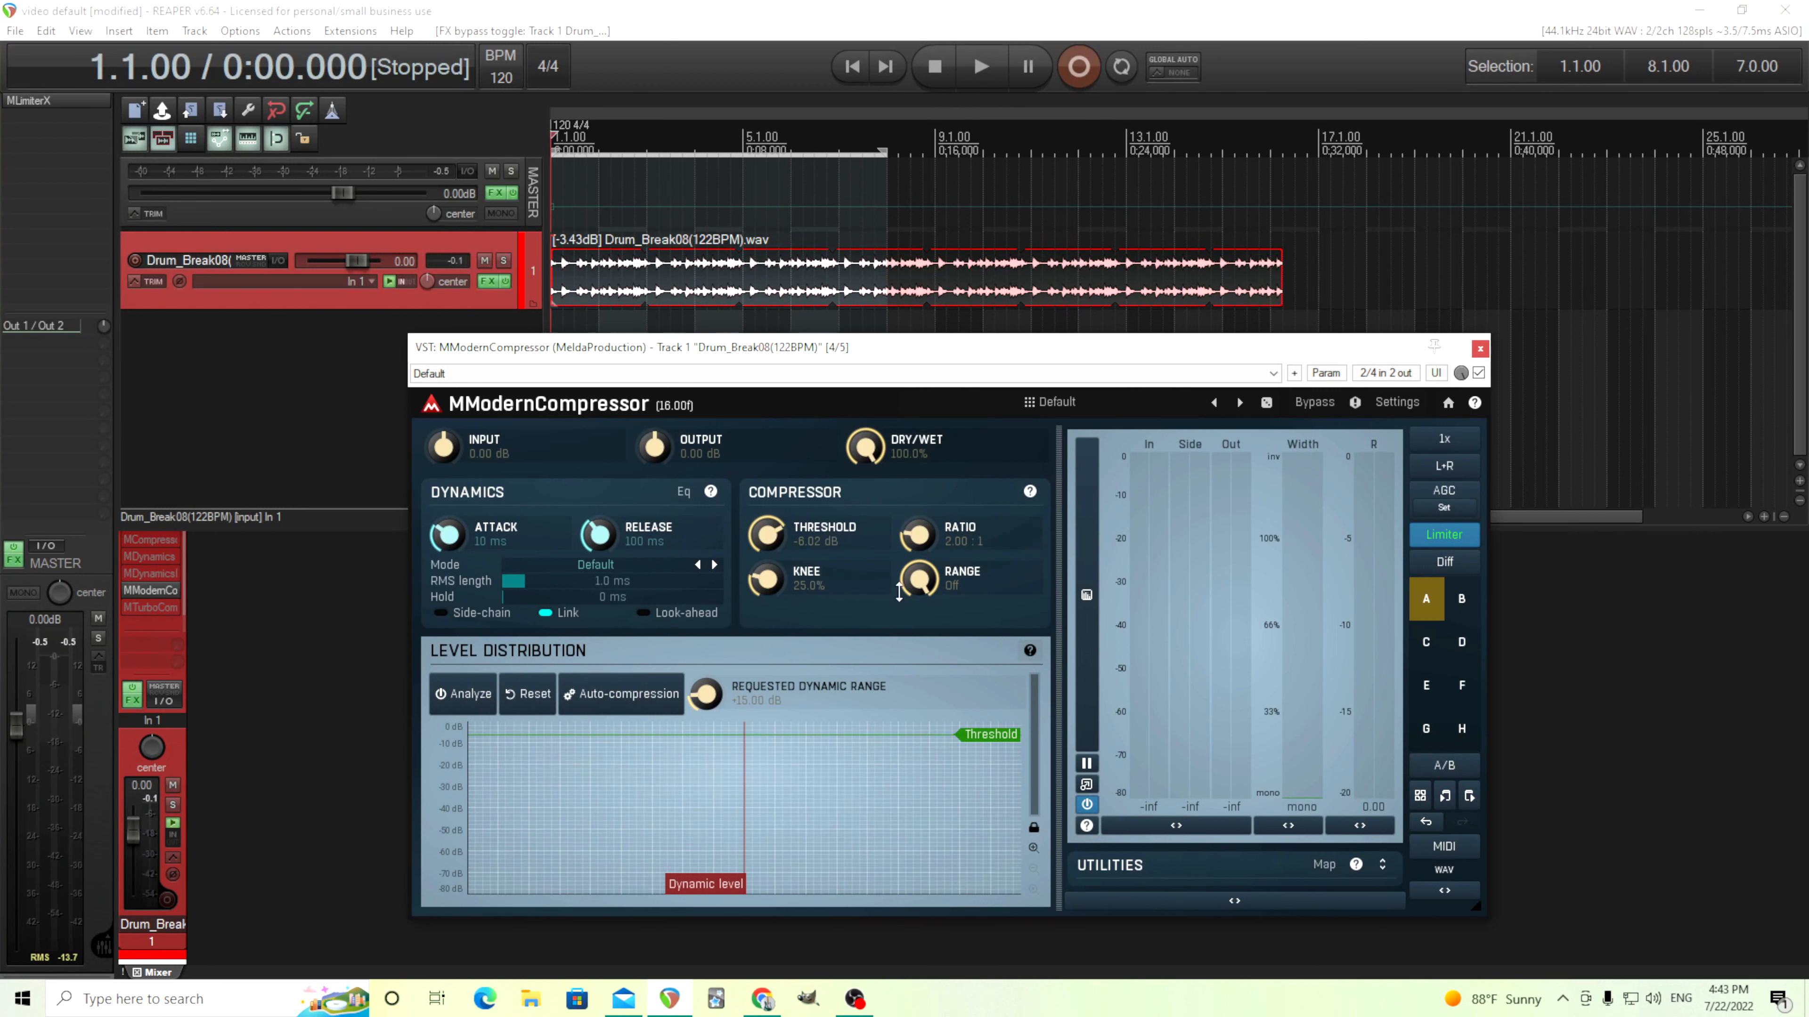
pyautogui.click(453, 701)
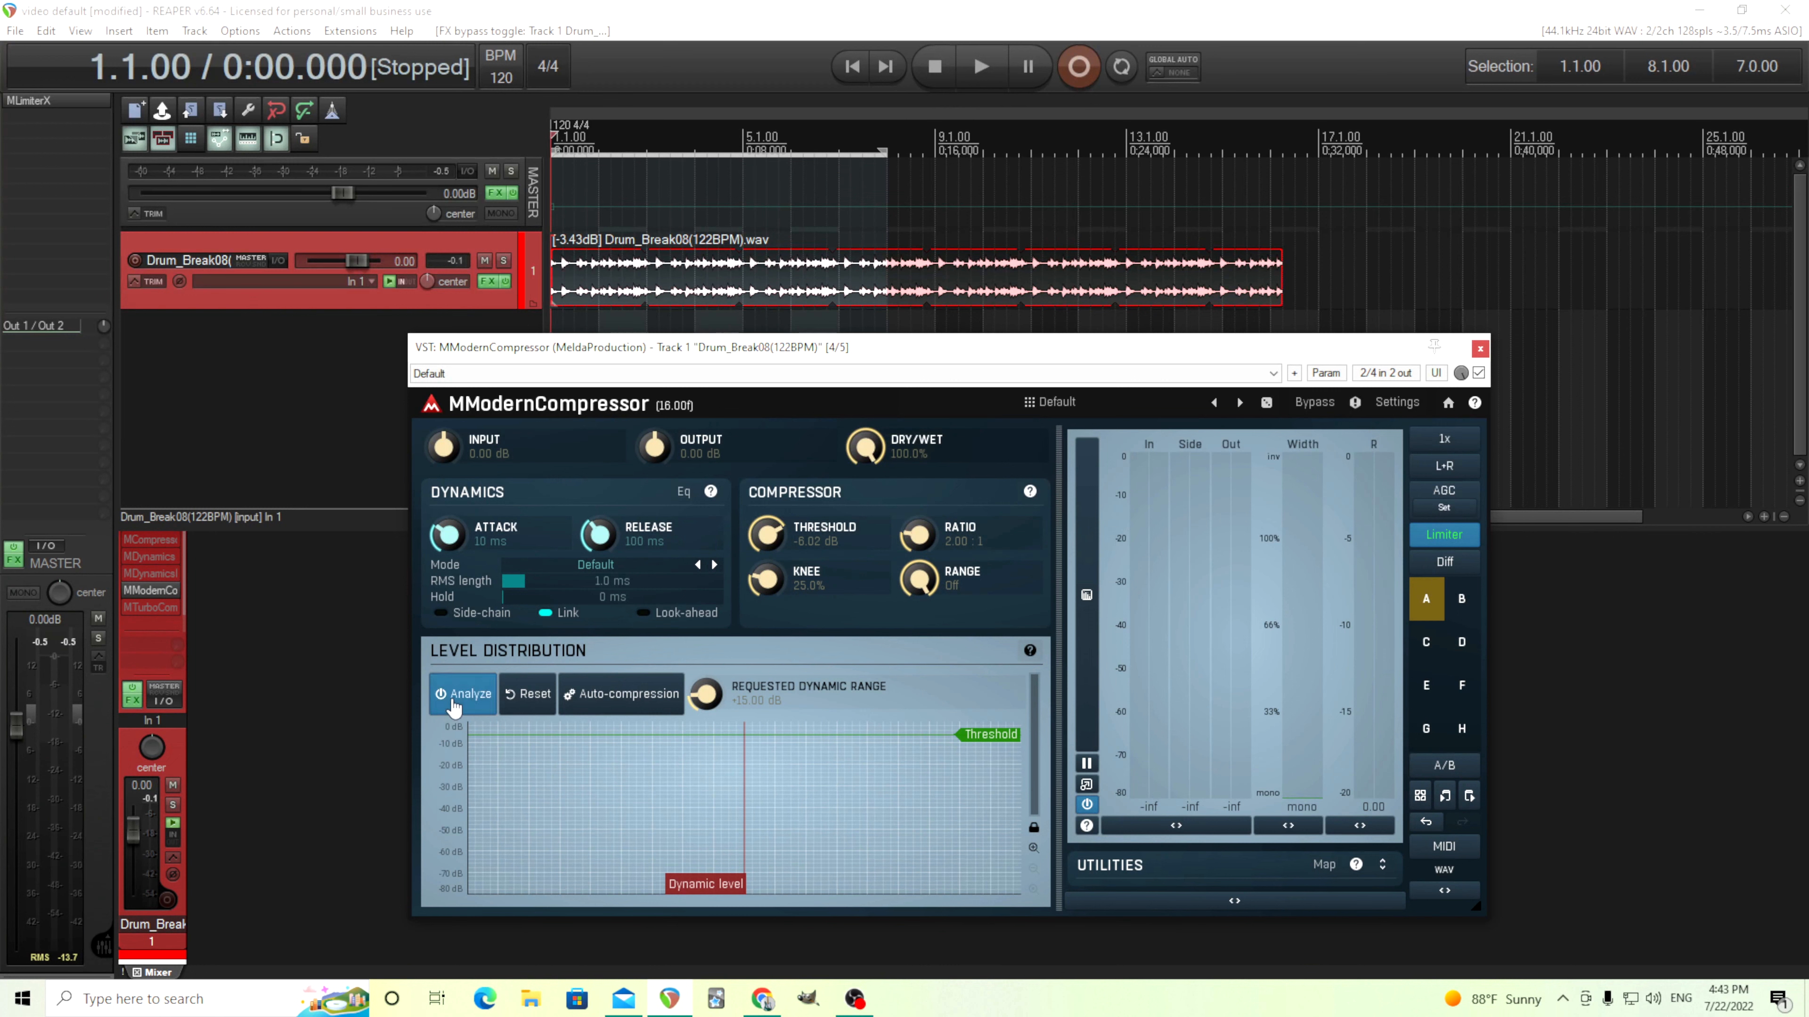
pyautogui.click(979, 71)
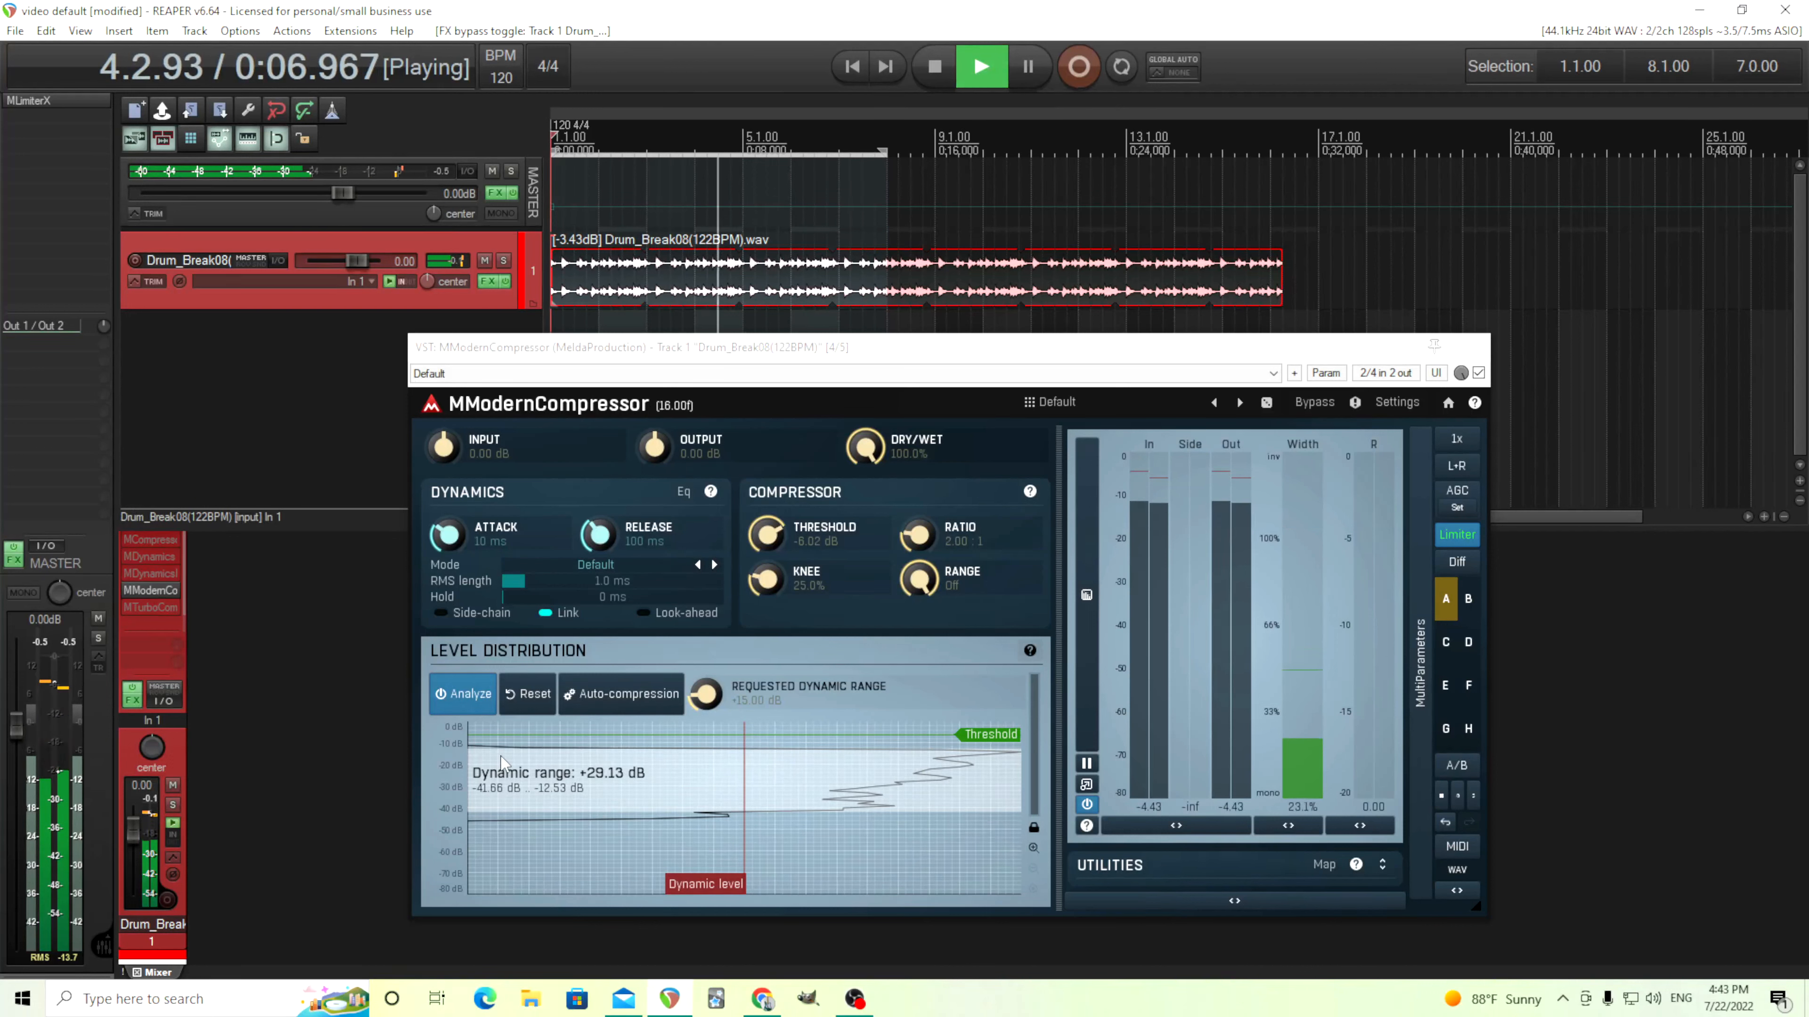
pyautogui.click(932, 70)
pyautogui.click(465, 704)
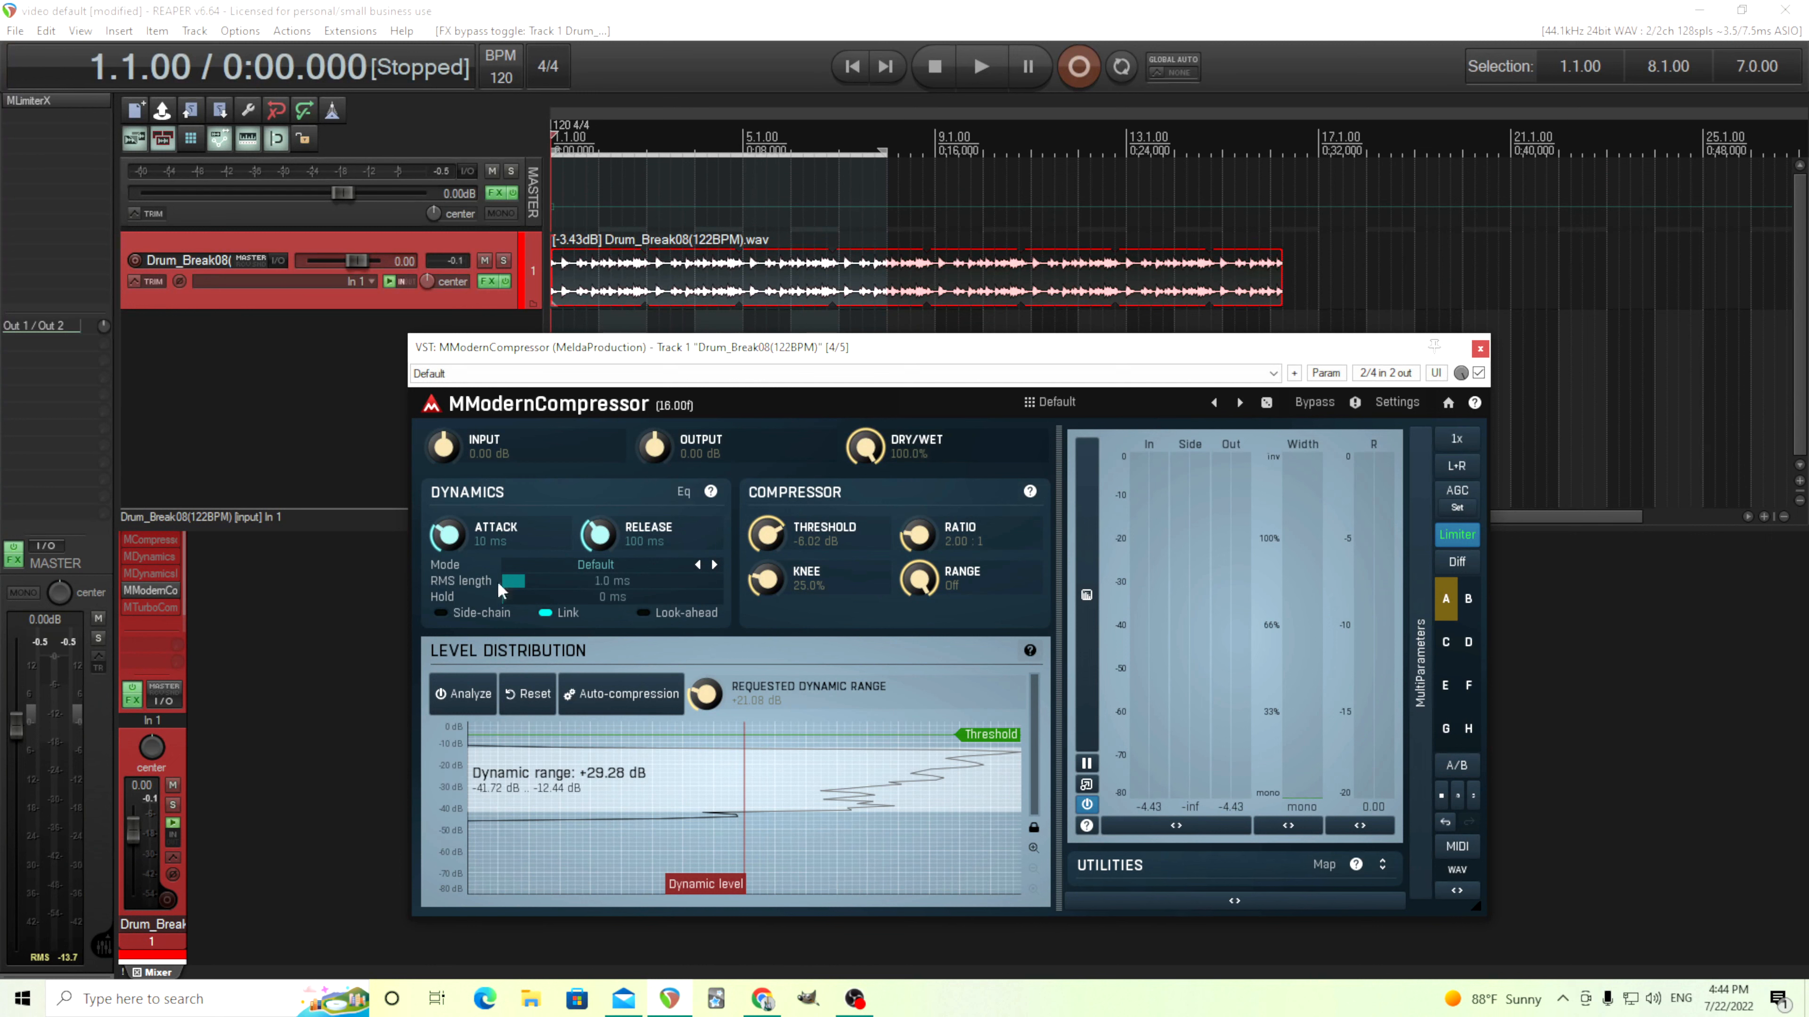
# - Auto-compress the loop with a requested dynamic range of about 21 dB and +4.99 dB output, and compare it bypassed and active during playback
pyautogui.click(610, 707)
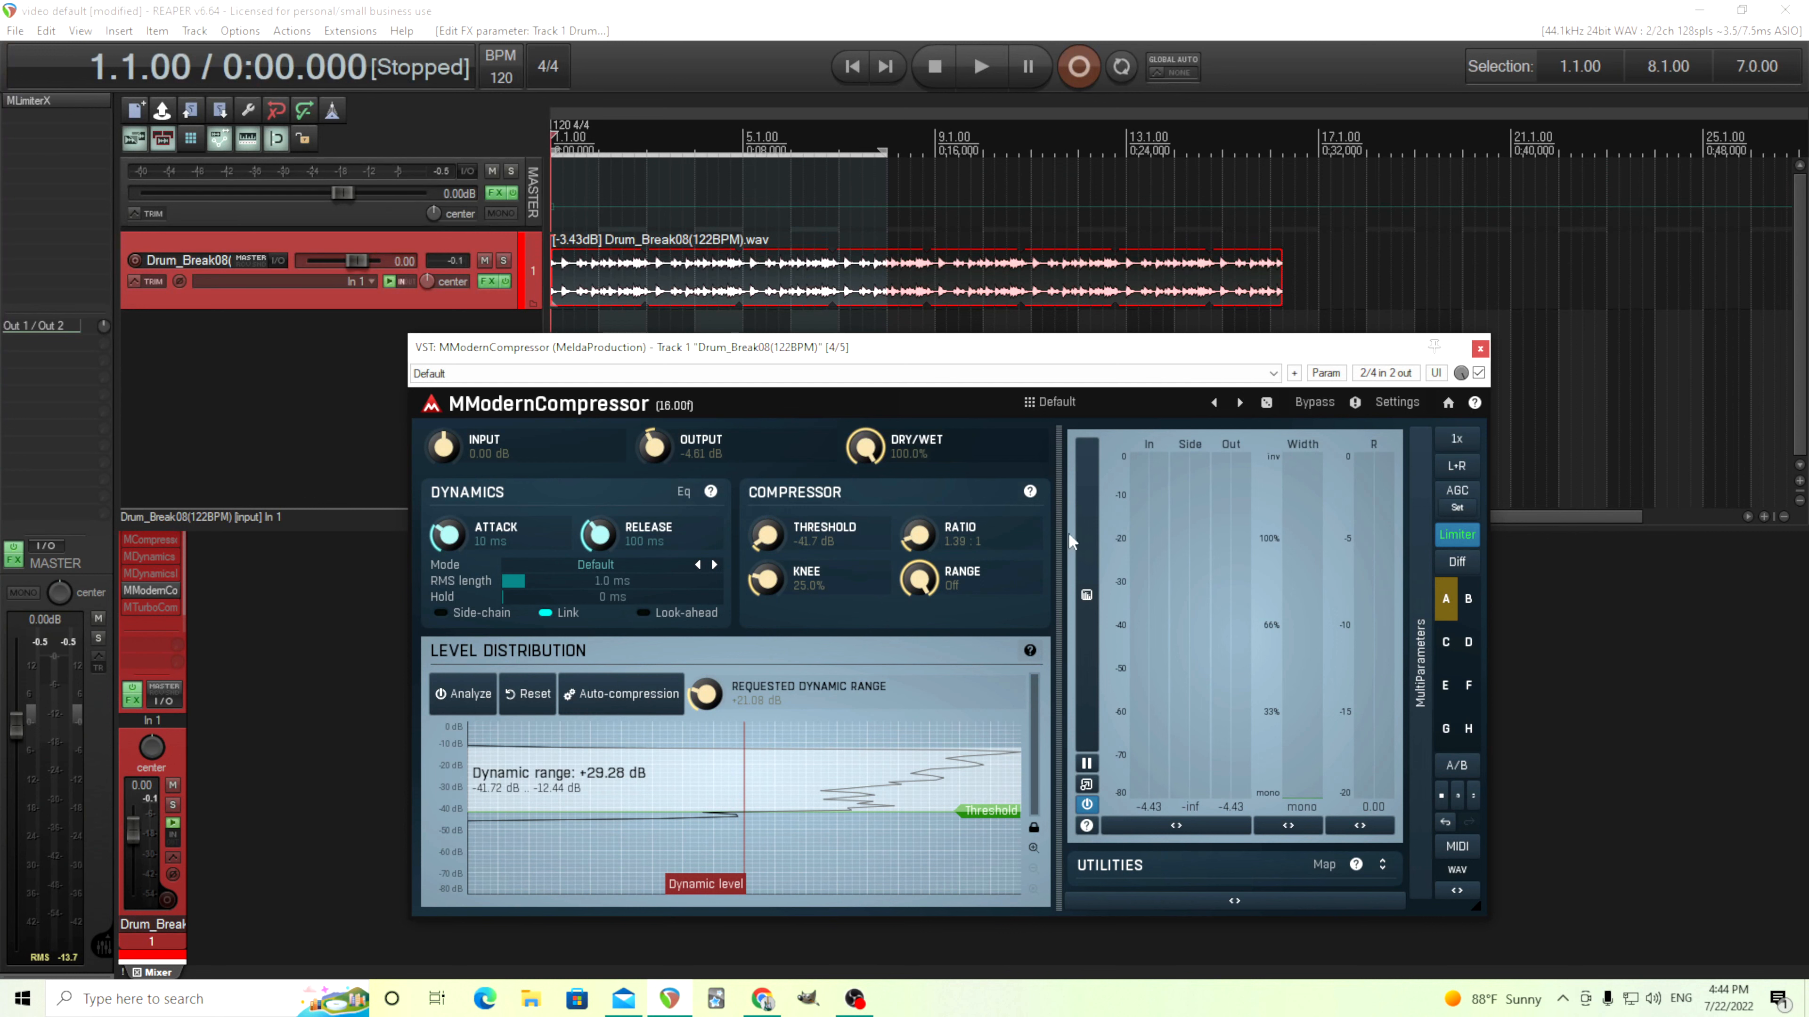
pyautogui.click(986, 71)
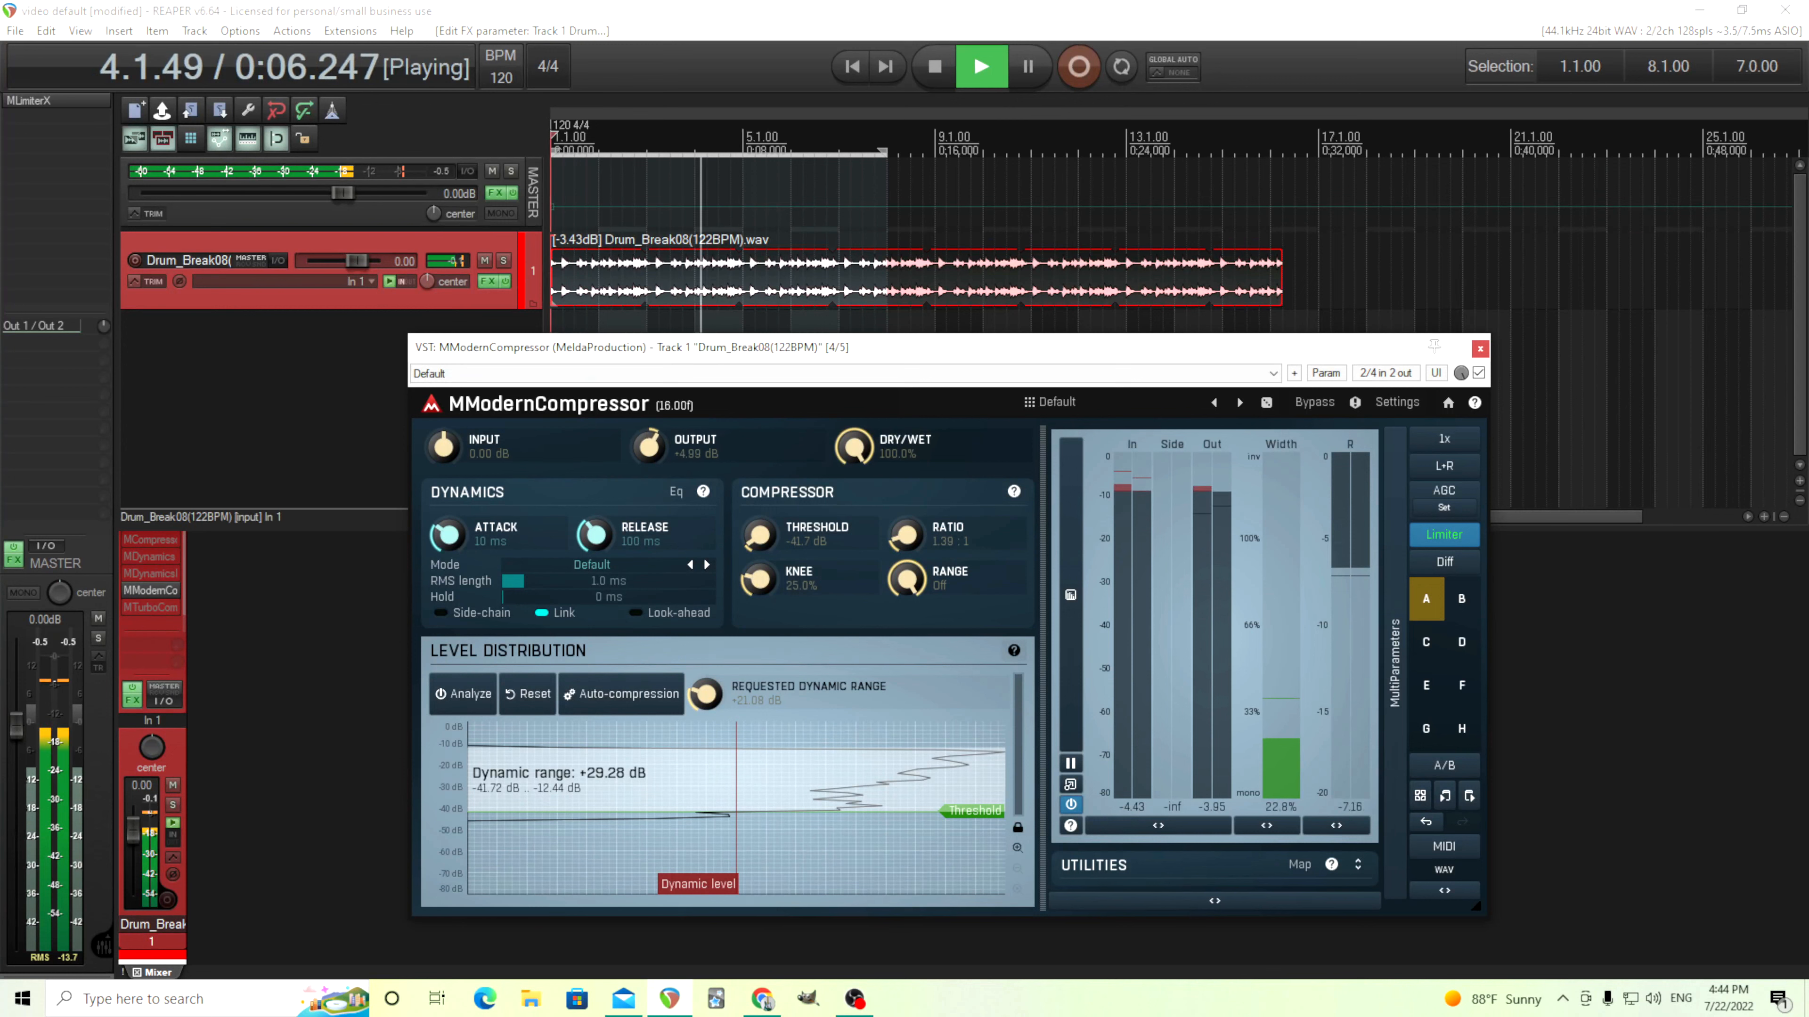
pyautogui.click(1315, 403)
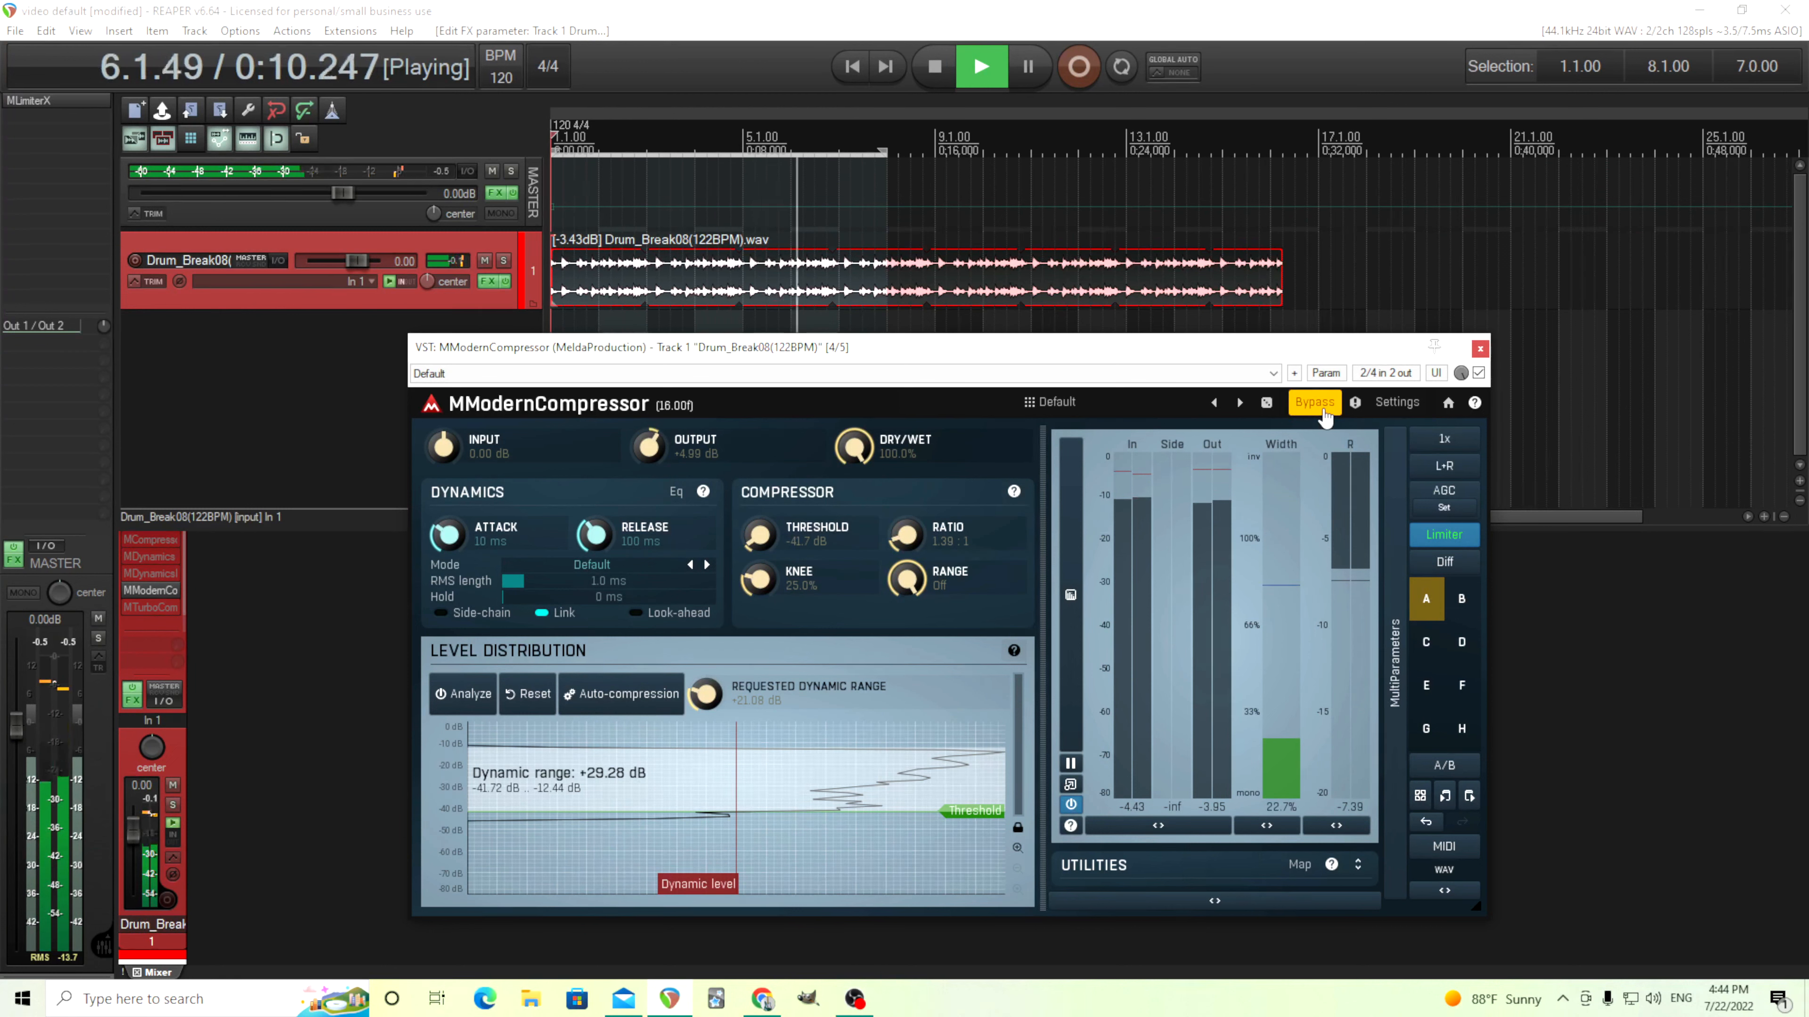
pyautogui.click(1323, 413)
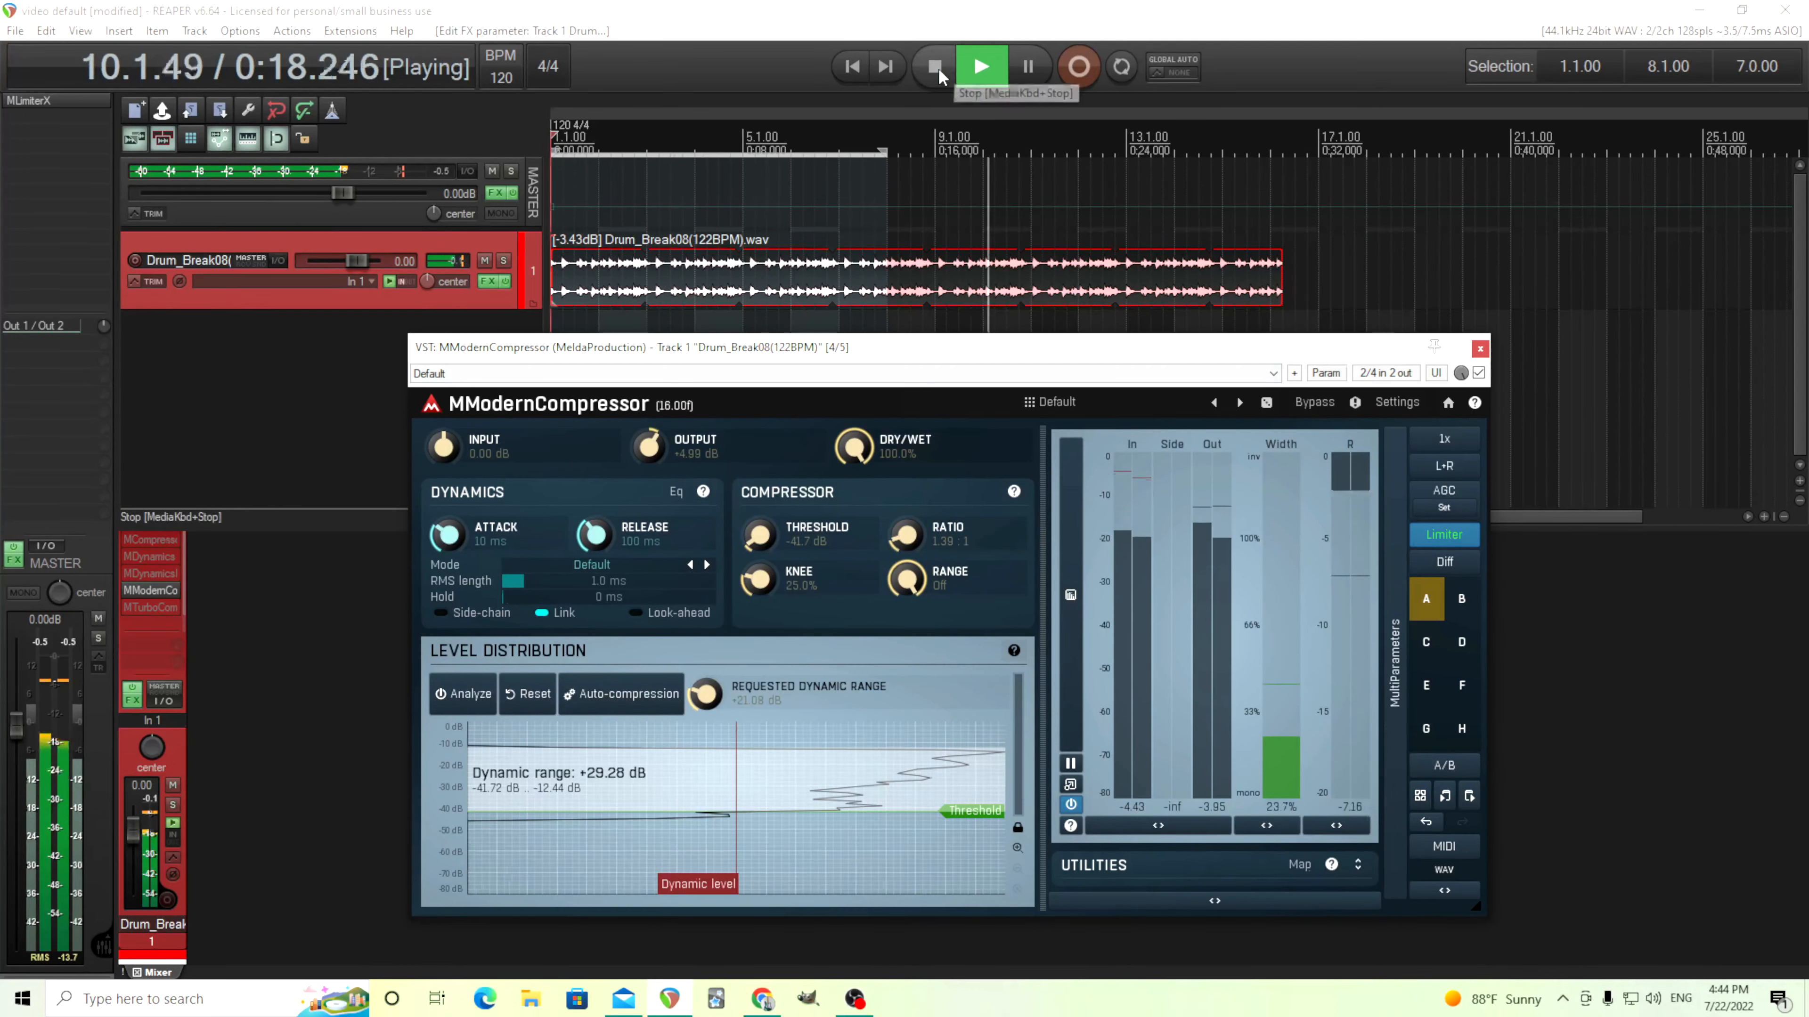
pyautogui.click(1305, 412)
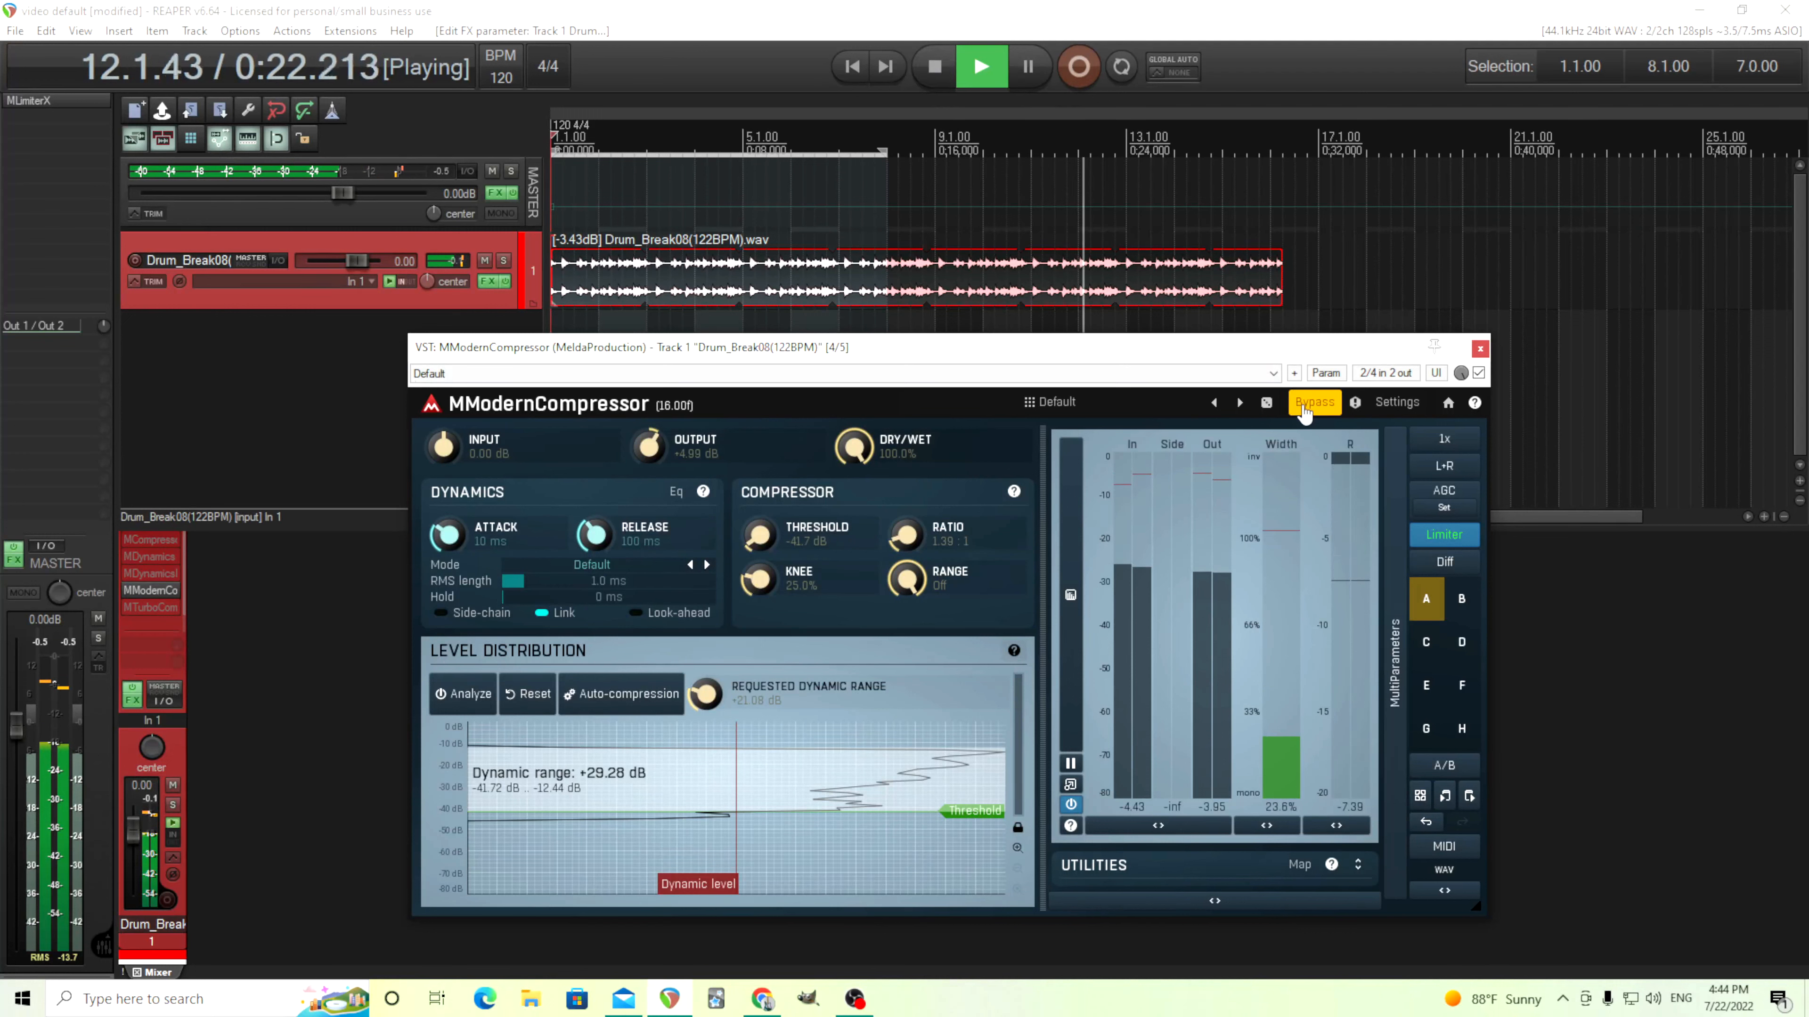
pyautogui.click(1305, 411)
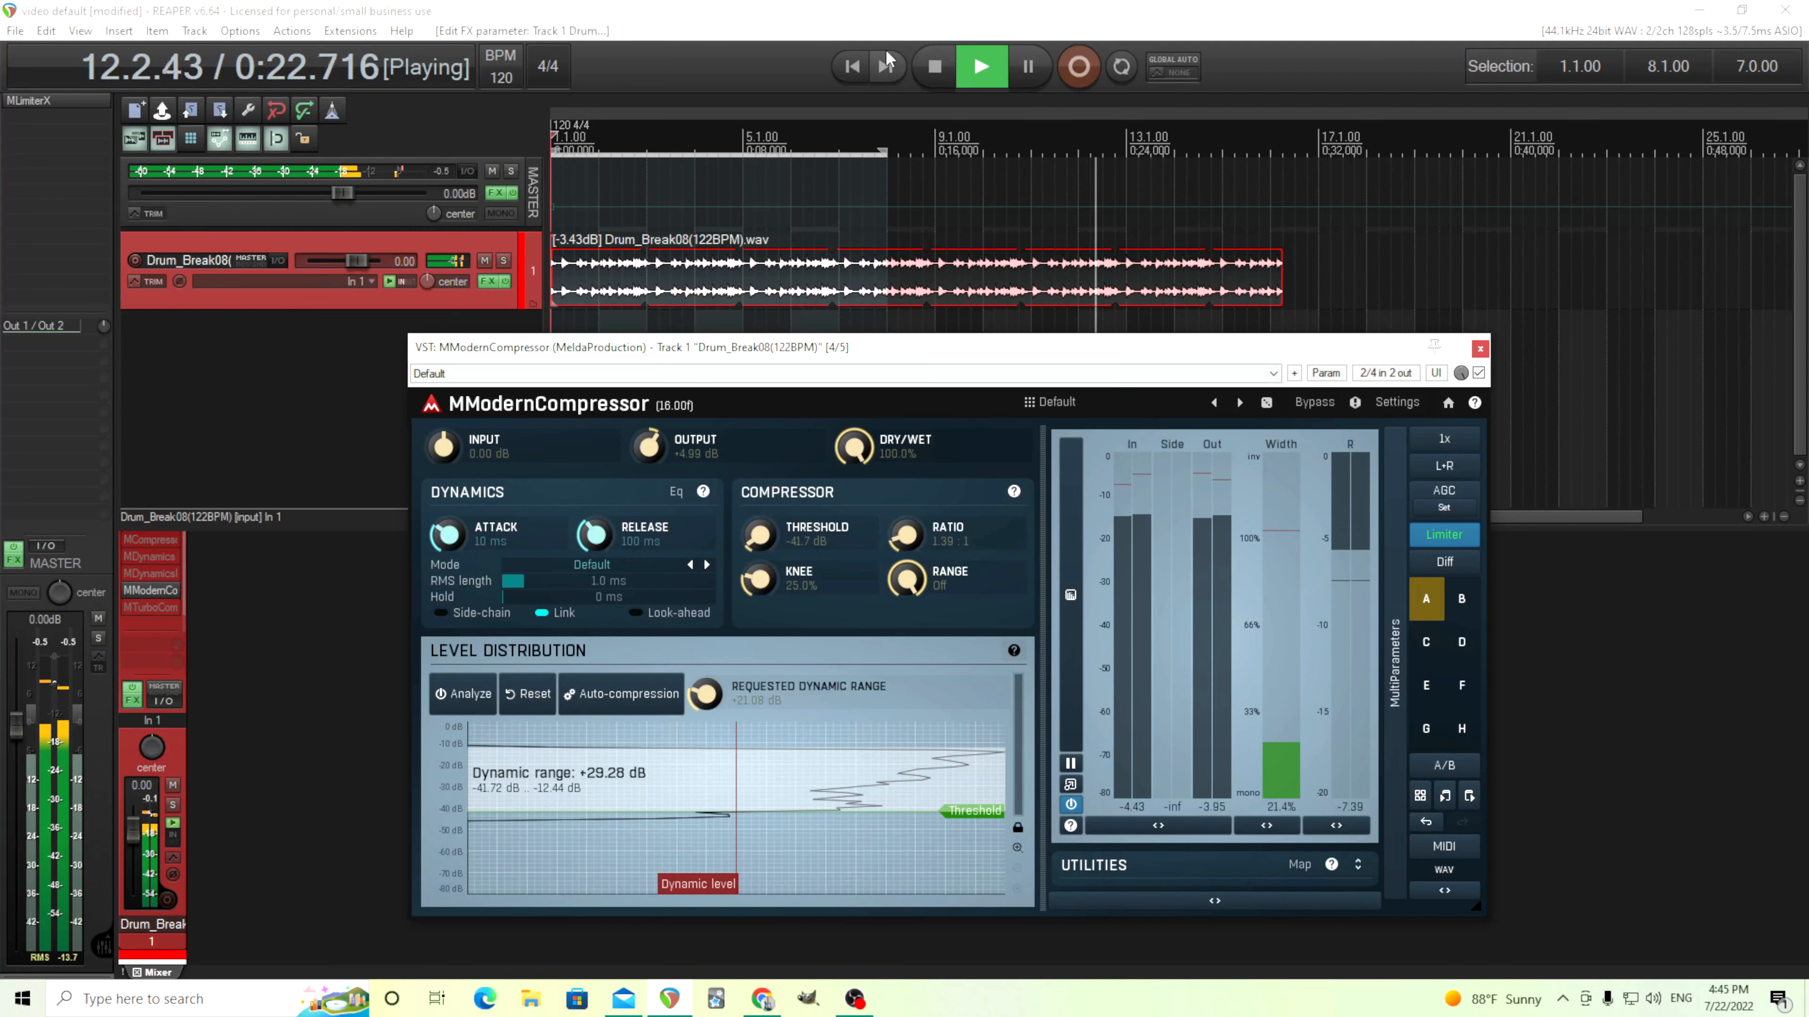
pyautogui.click(932, 72)
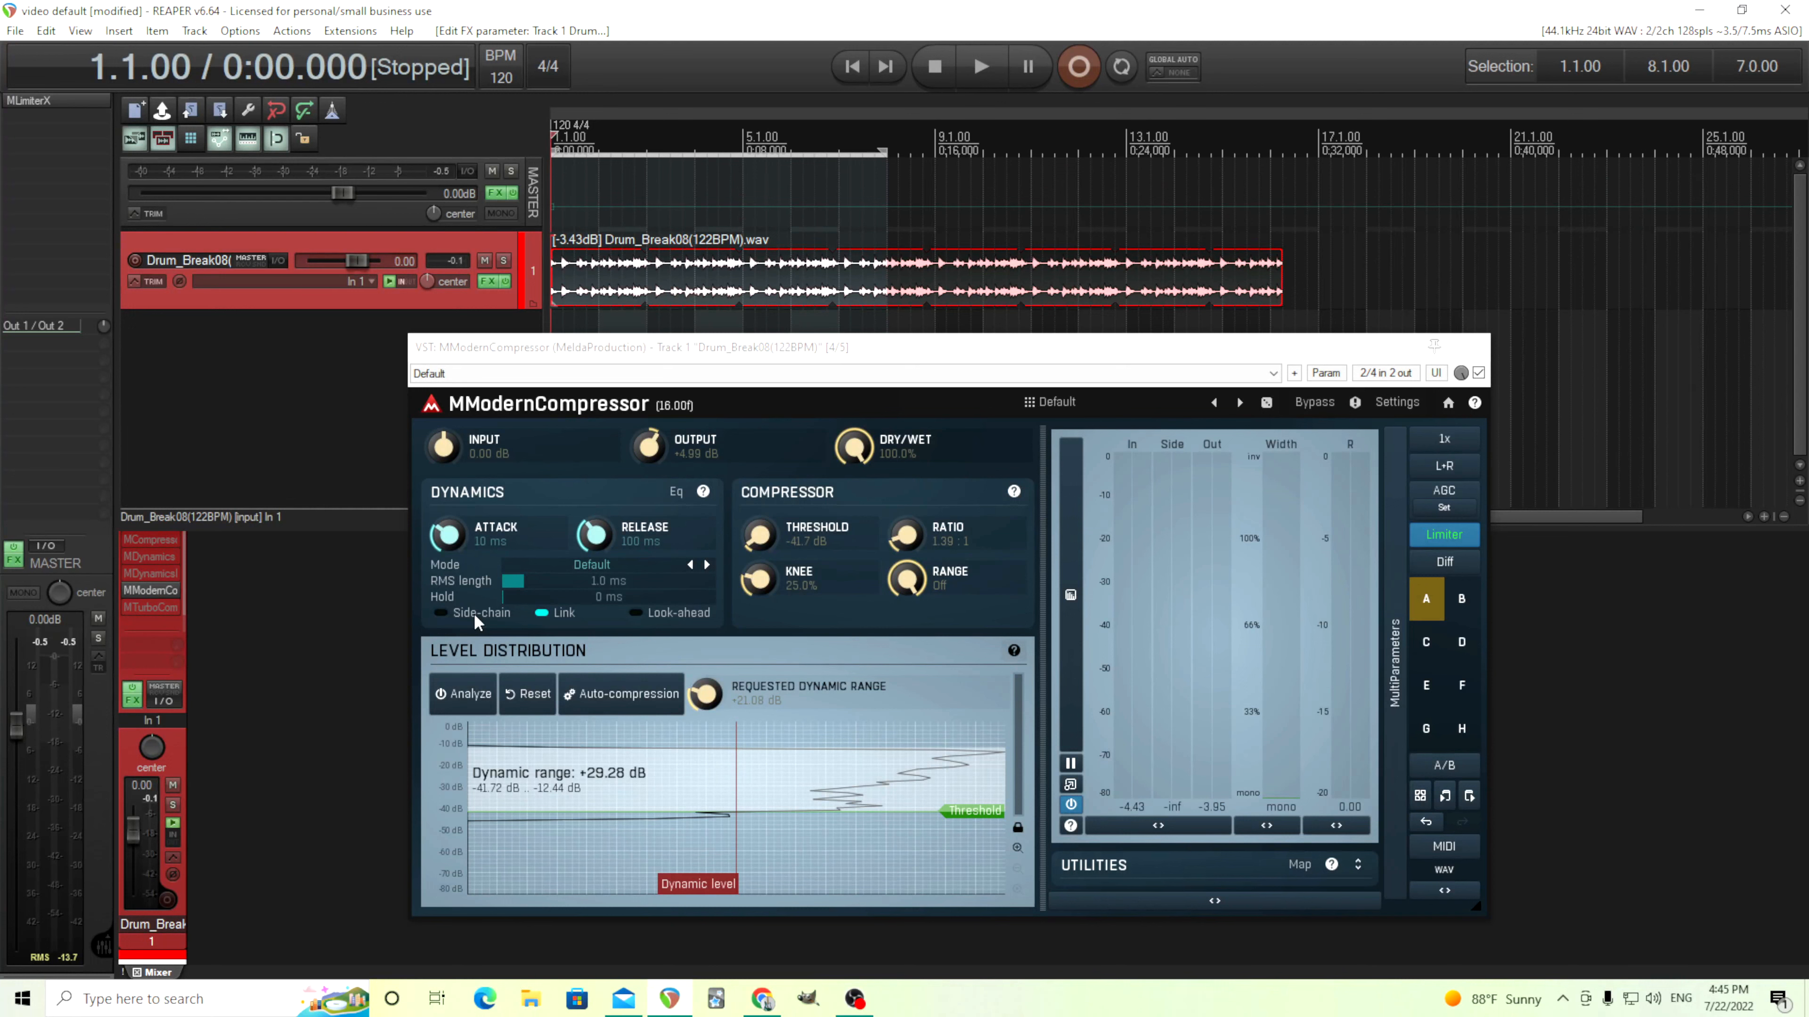
# - Enable the level equalizer in MModernCompressor's dynamics section, turn off Link, and close the plugin
pyautogui.click(678, 492)
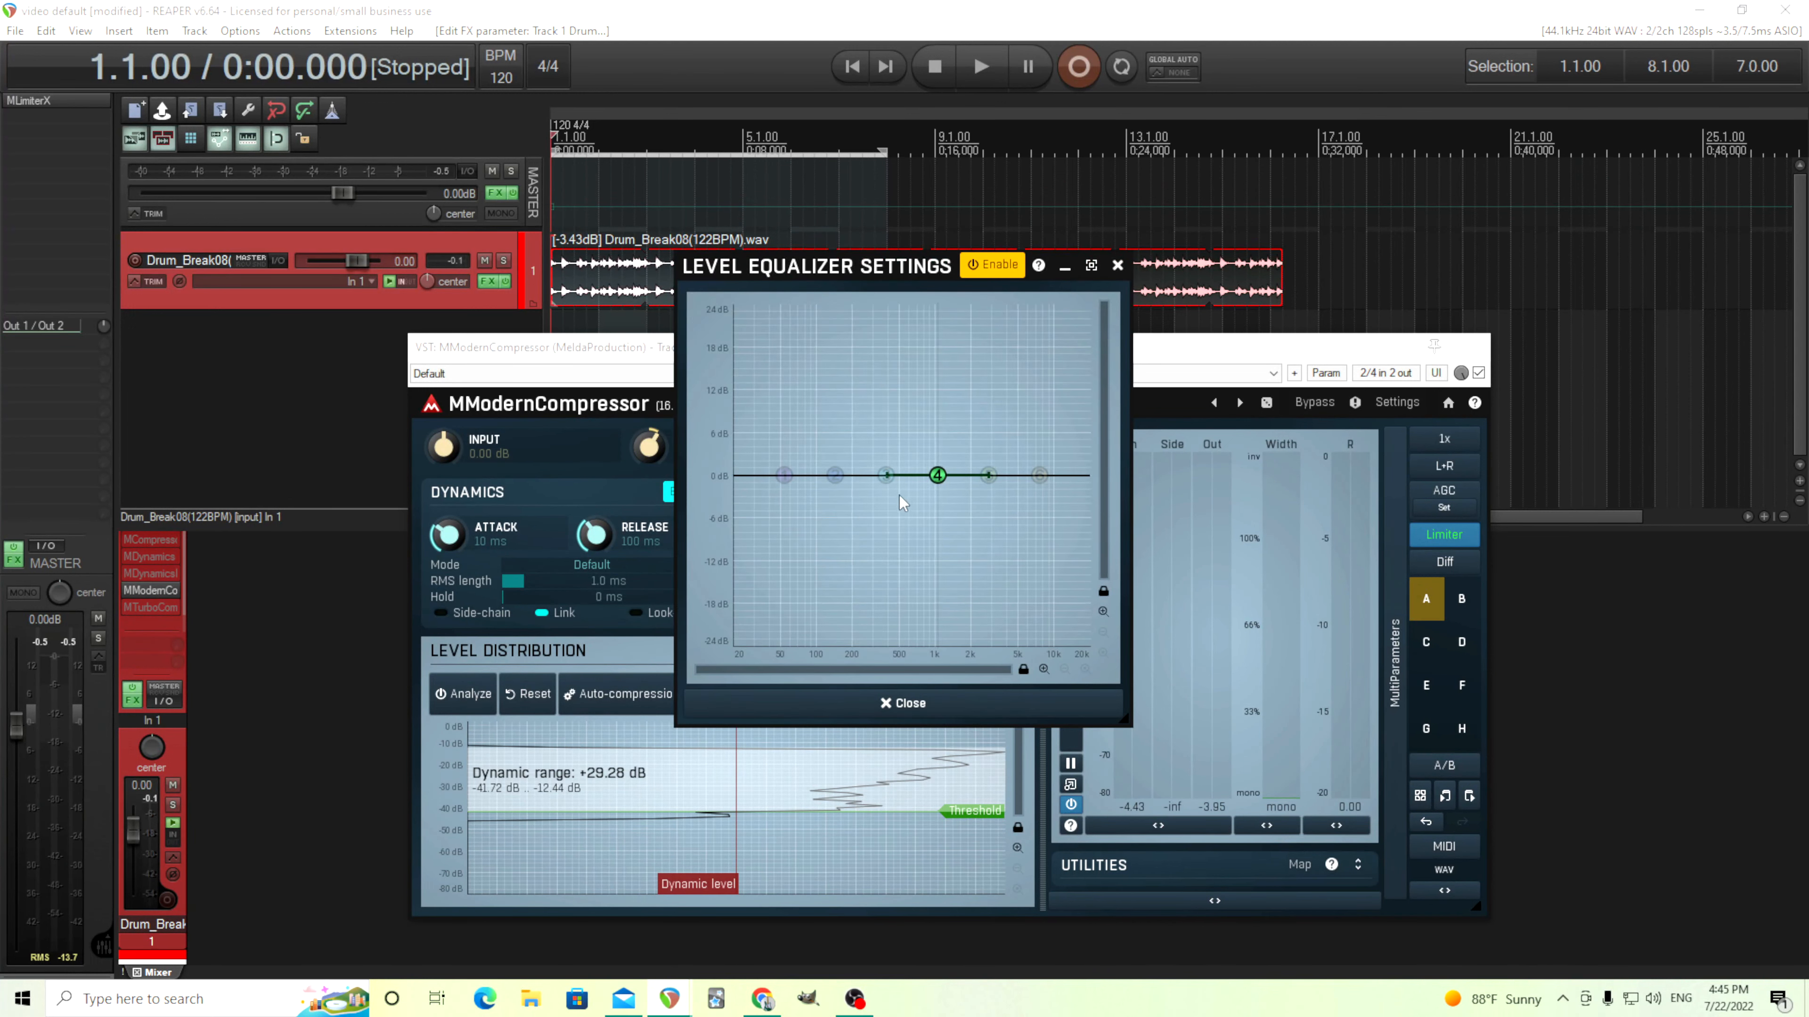
pyautogui.click(899, 703)
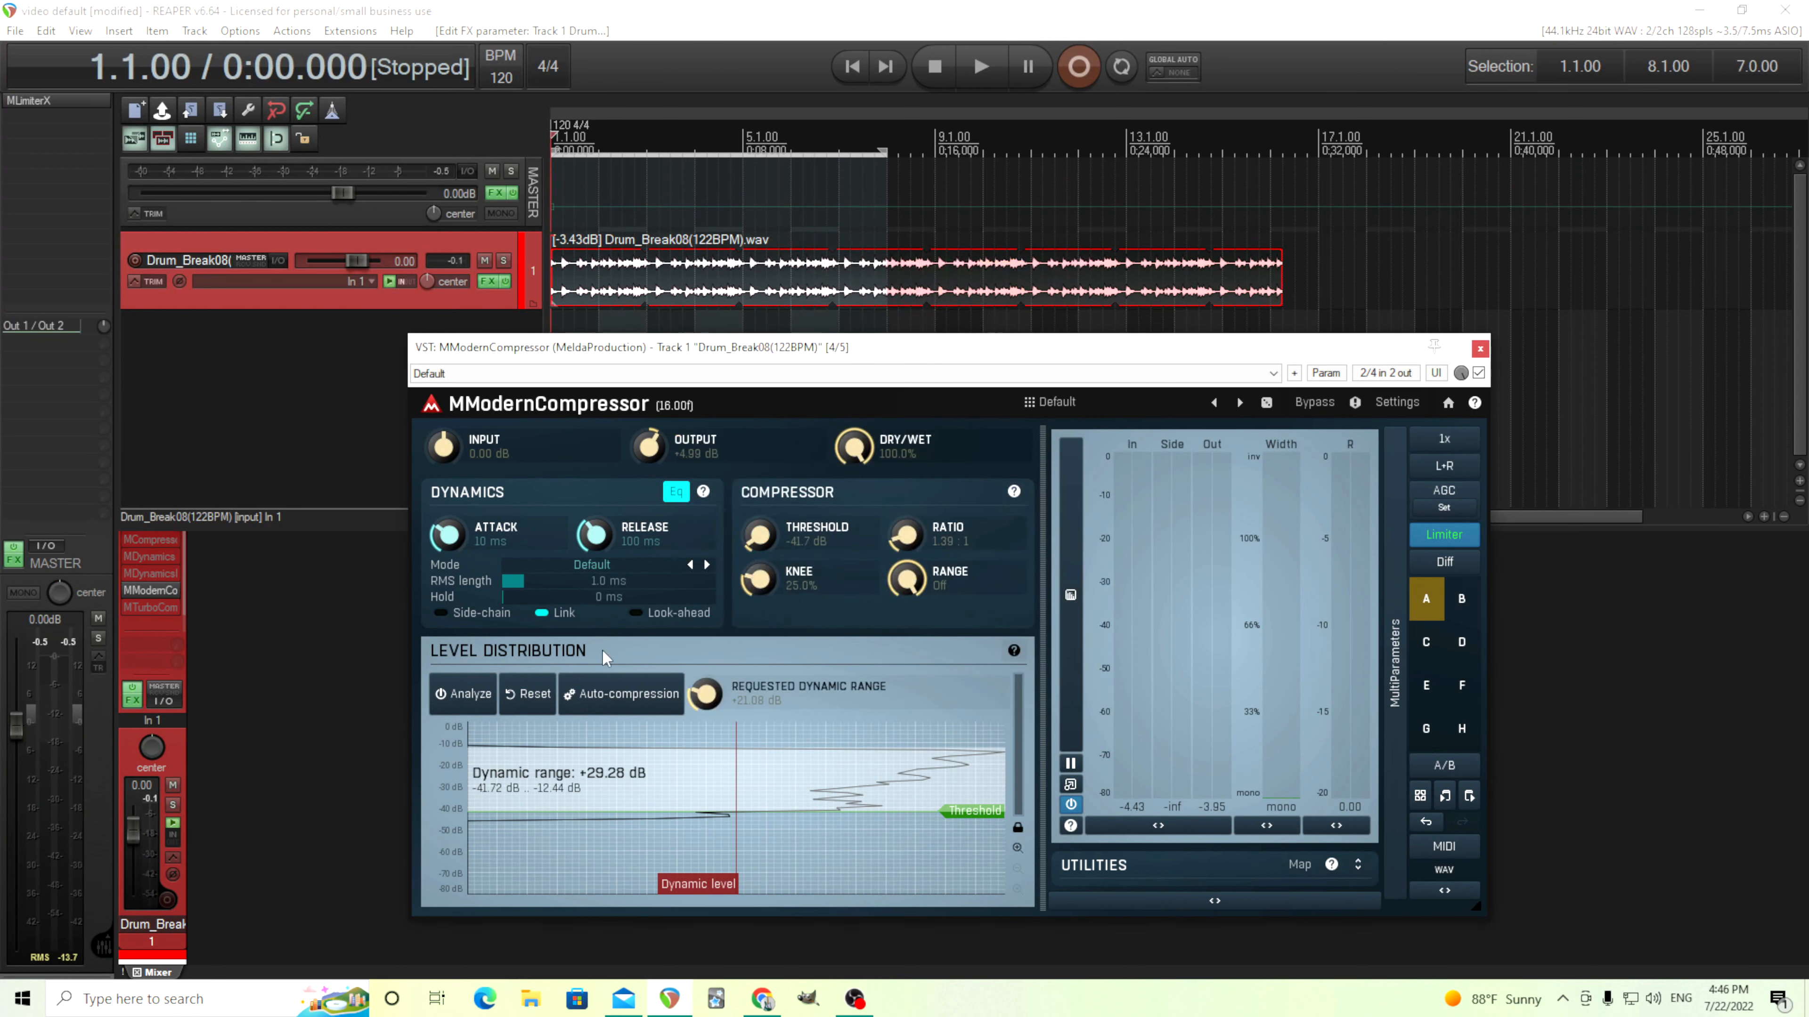
pyautogui.click(549, 617)
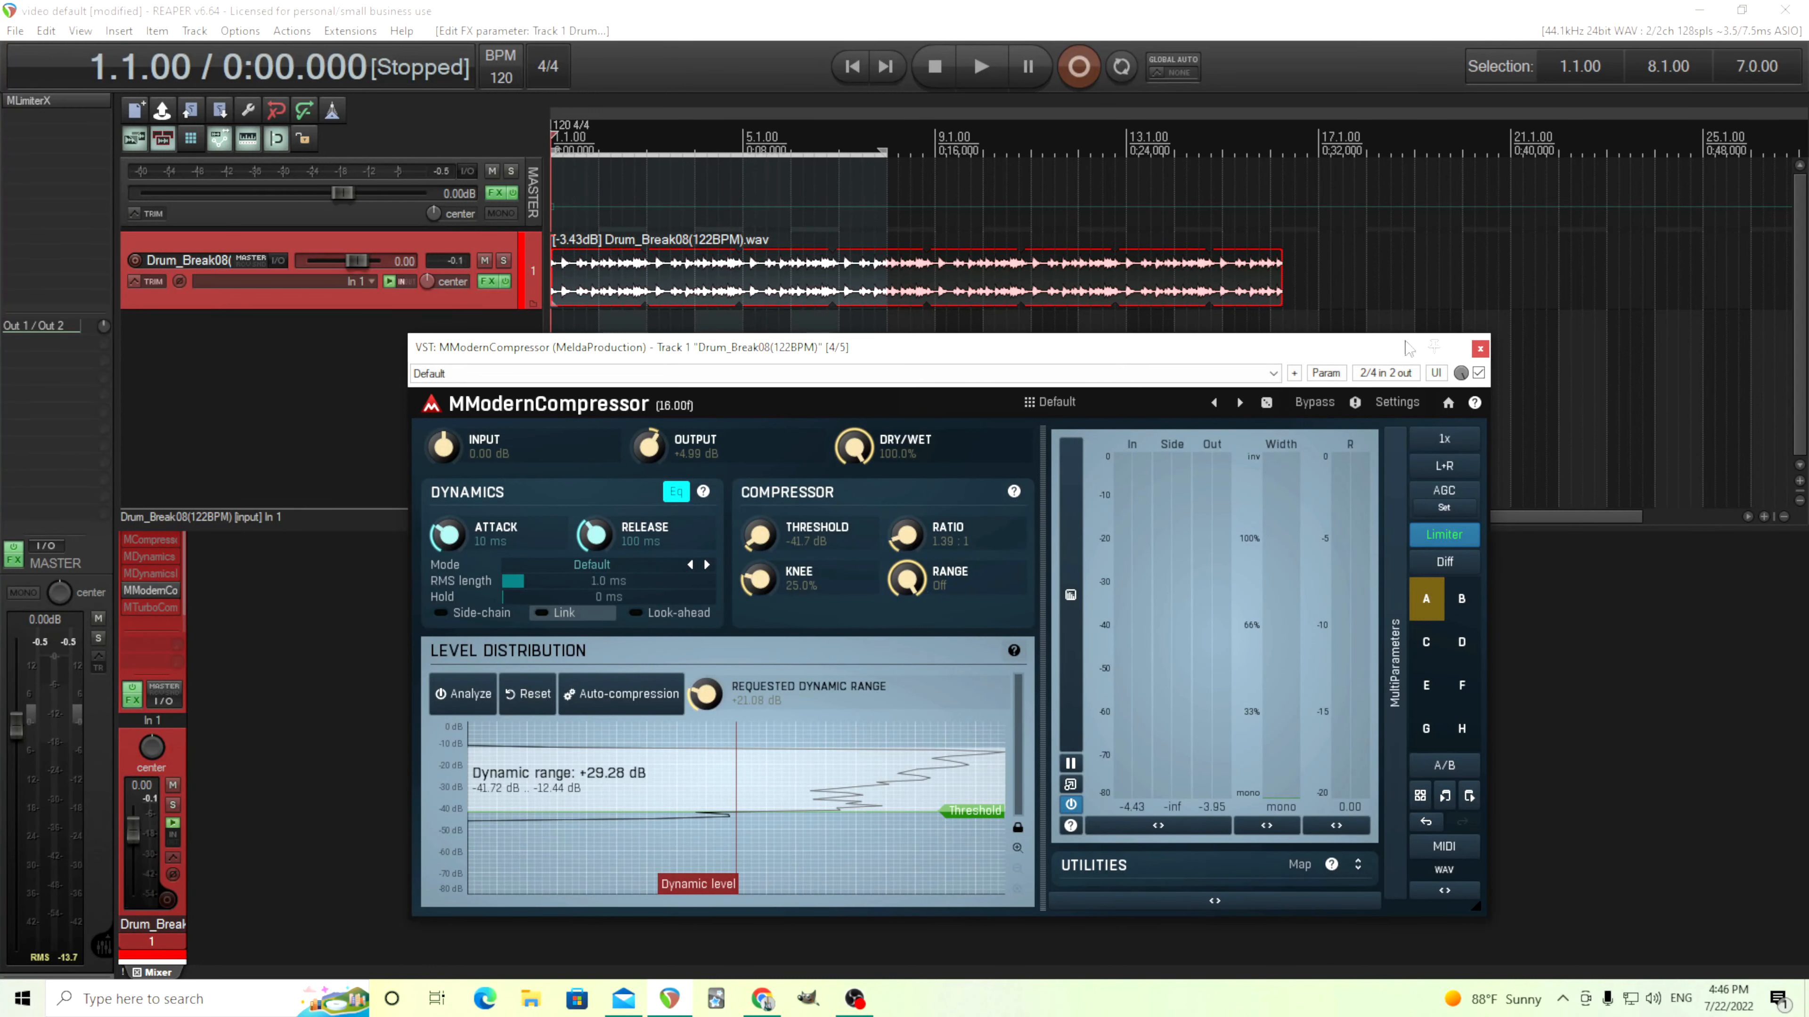
pyautogui.moveTo(1312, 347); pyautogui.dragTo(1288, 267)
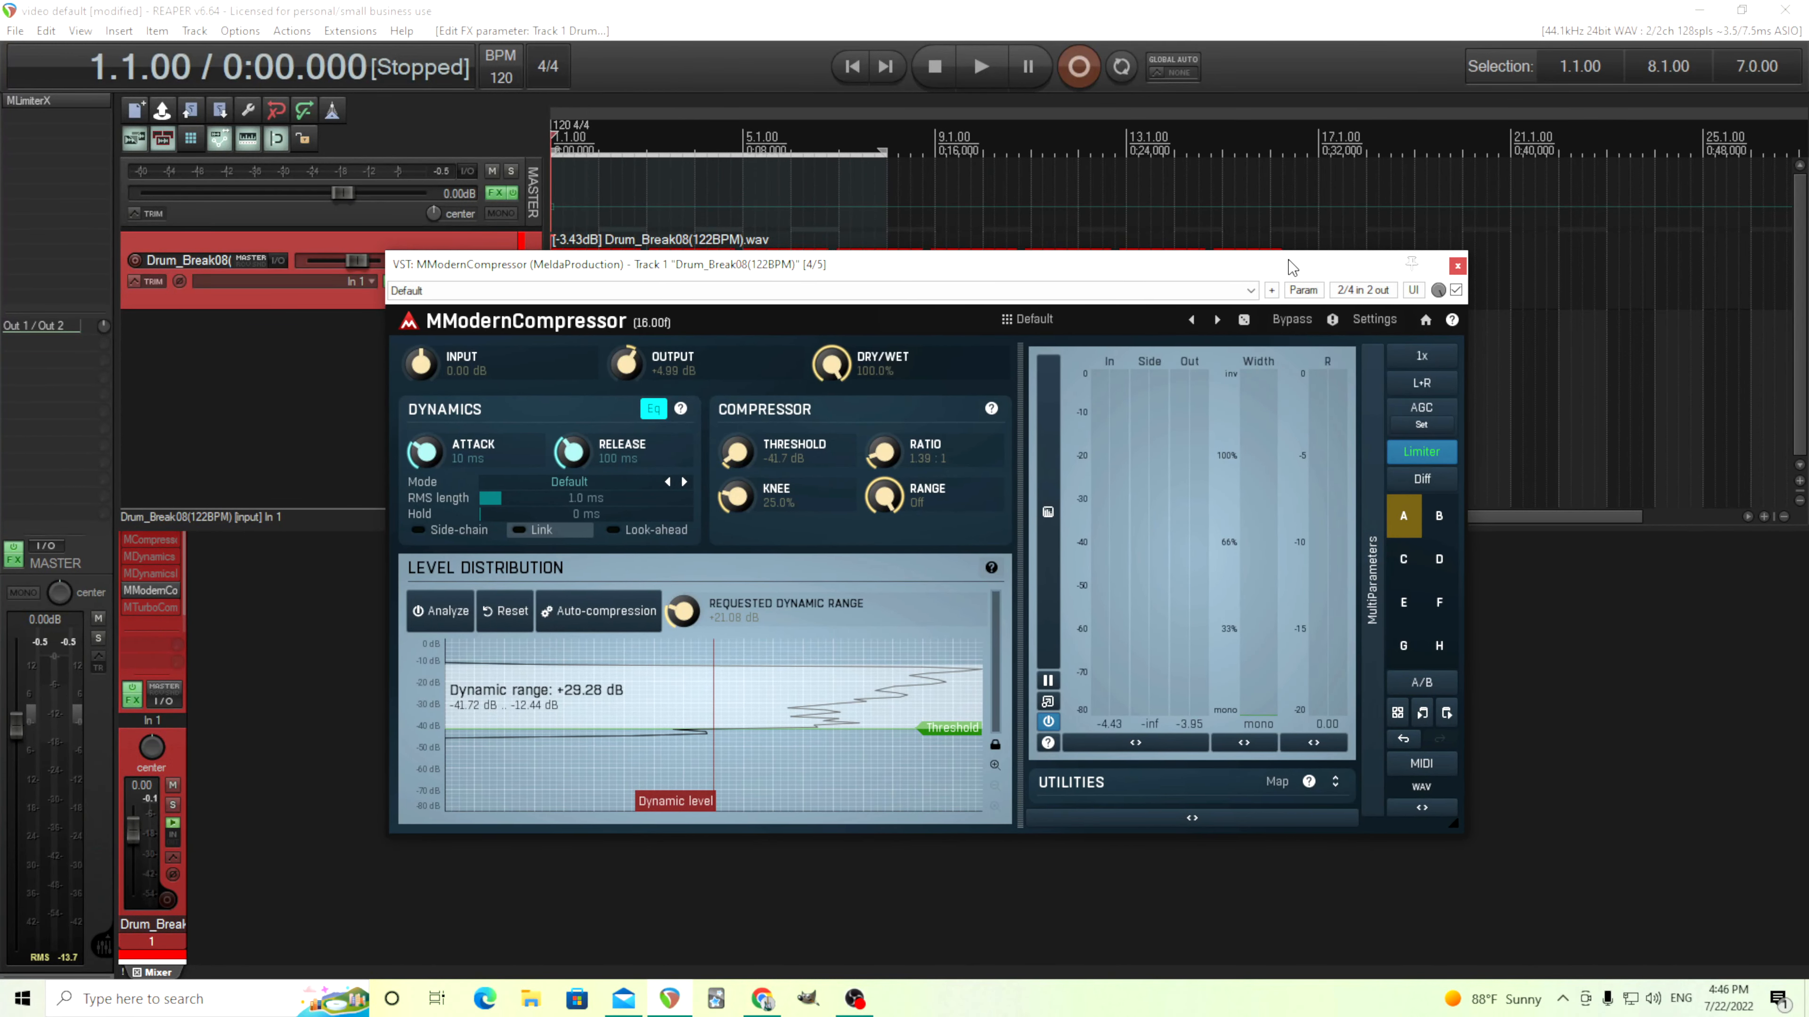
pyautogui.click(1457, 266)
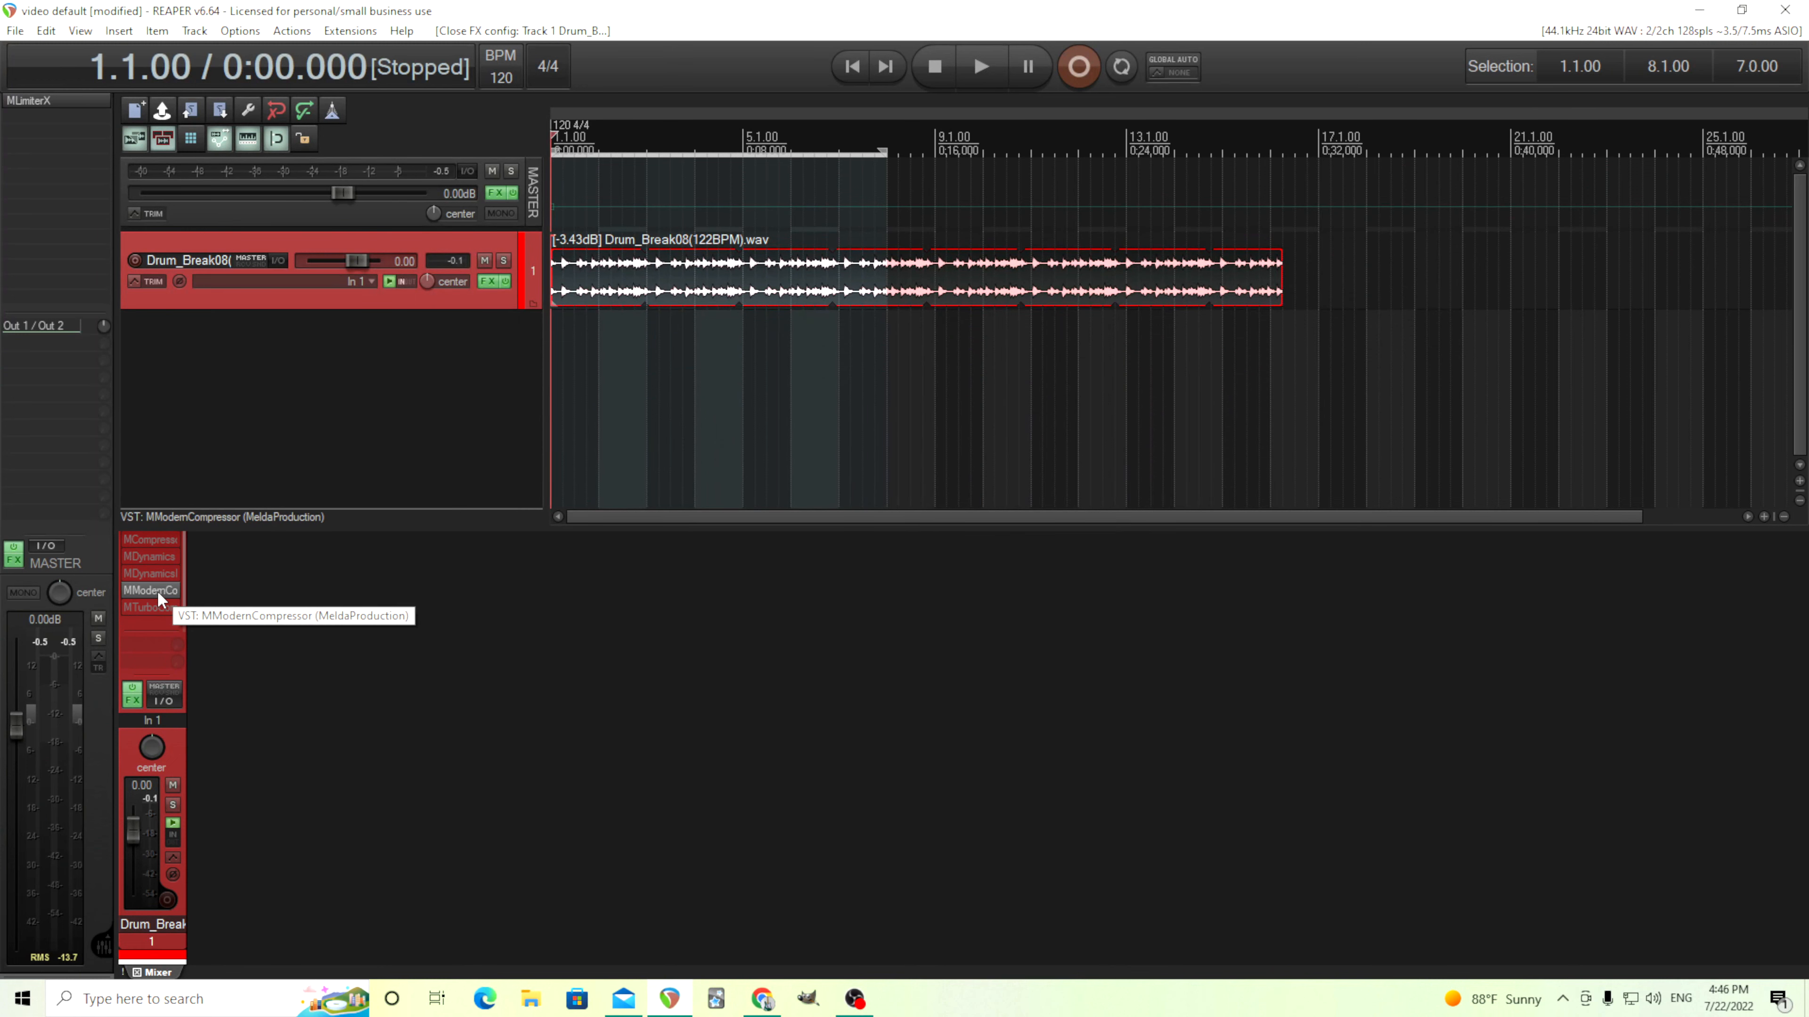
# - Bypass MModernCompressor, enable and open MTurboComp on the drum track, and recall its setting A with the DBMeld 160 device
pyautogui.keyDown('shift'); pyautogui.click(153, 607); pyautogui.keyUp('shift')
pyautogui.click(153, 606)
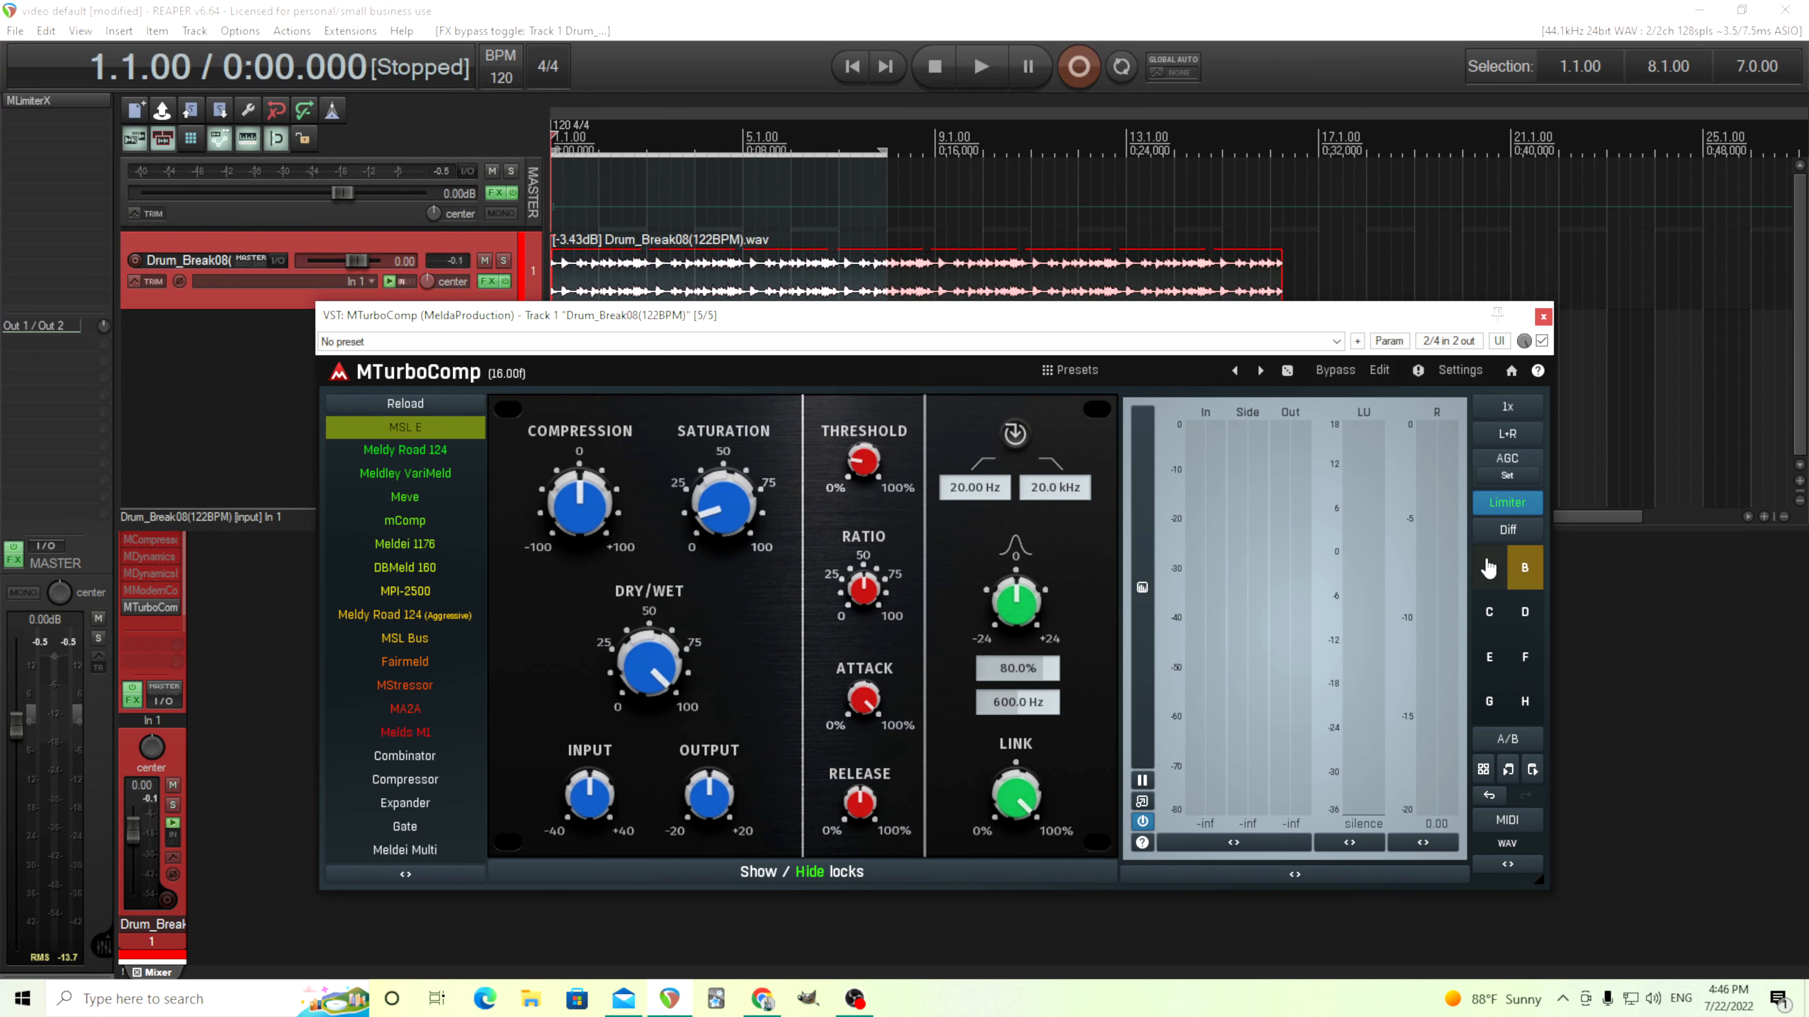
pyautogui.click(1489, 568)
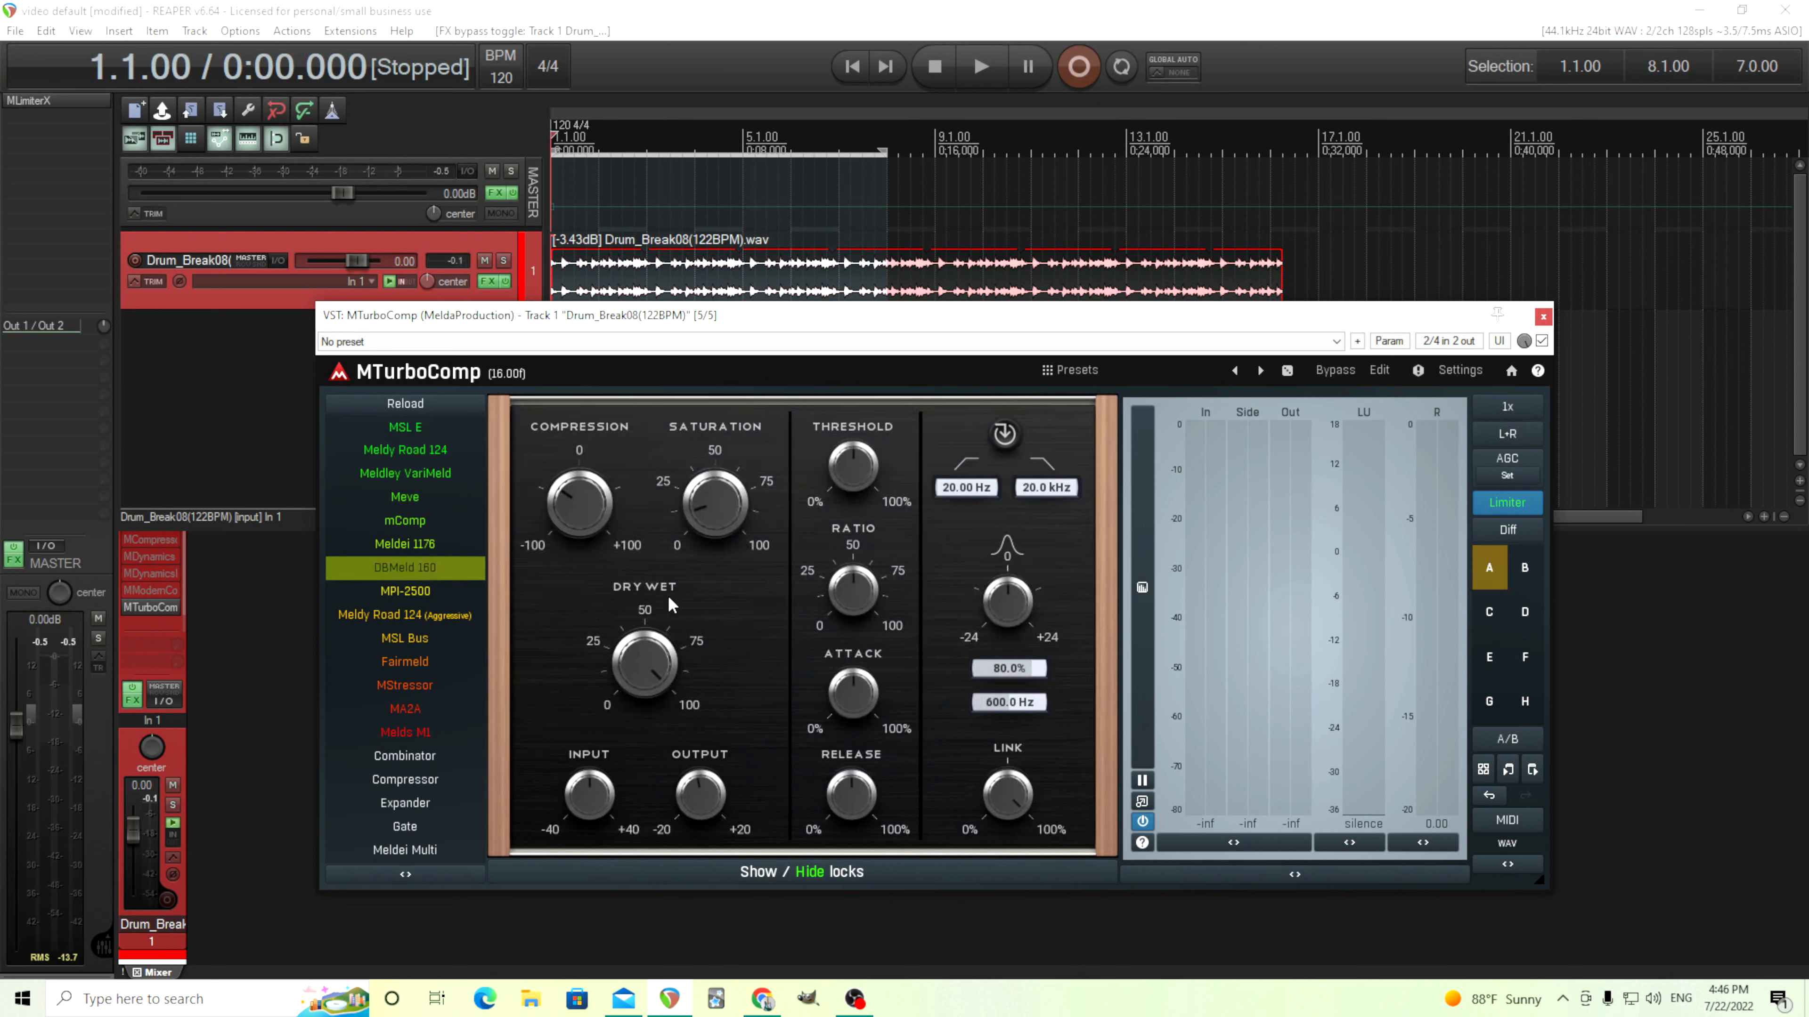
# - Set DBMeld 160's compression to -47.2% and adjust its output level while playing the loop
pyautogui.moveTo(594, 529); pyautogui.dragTo(589, 513)
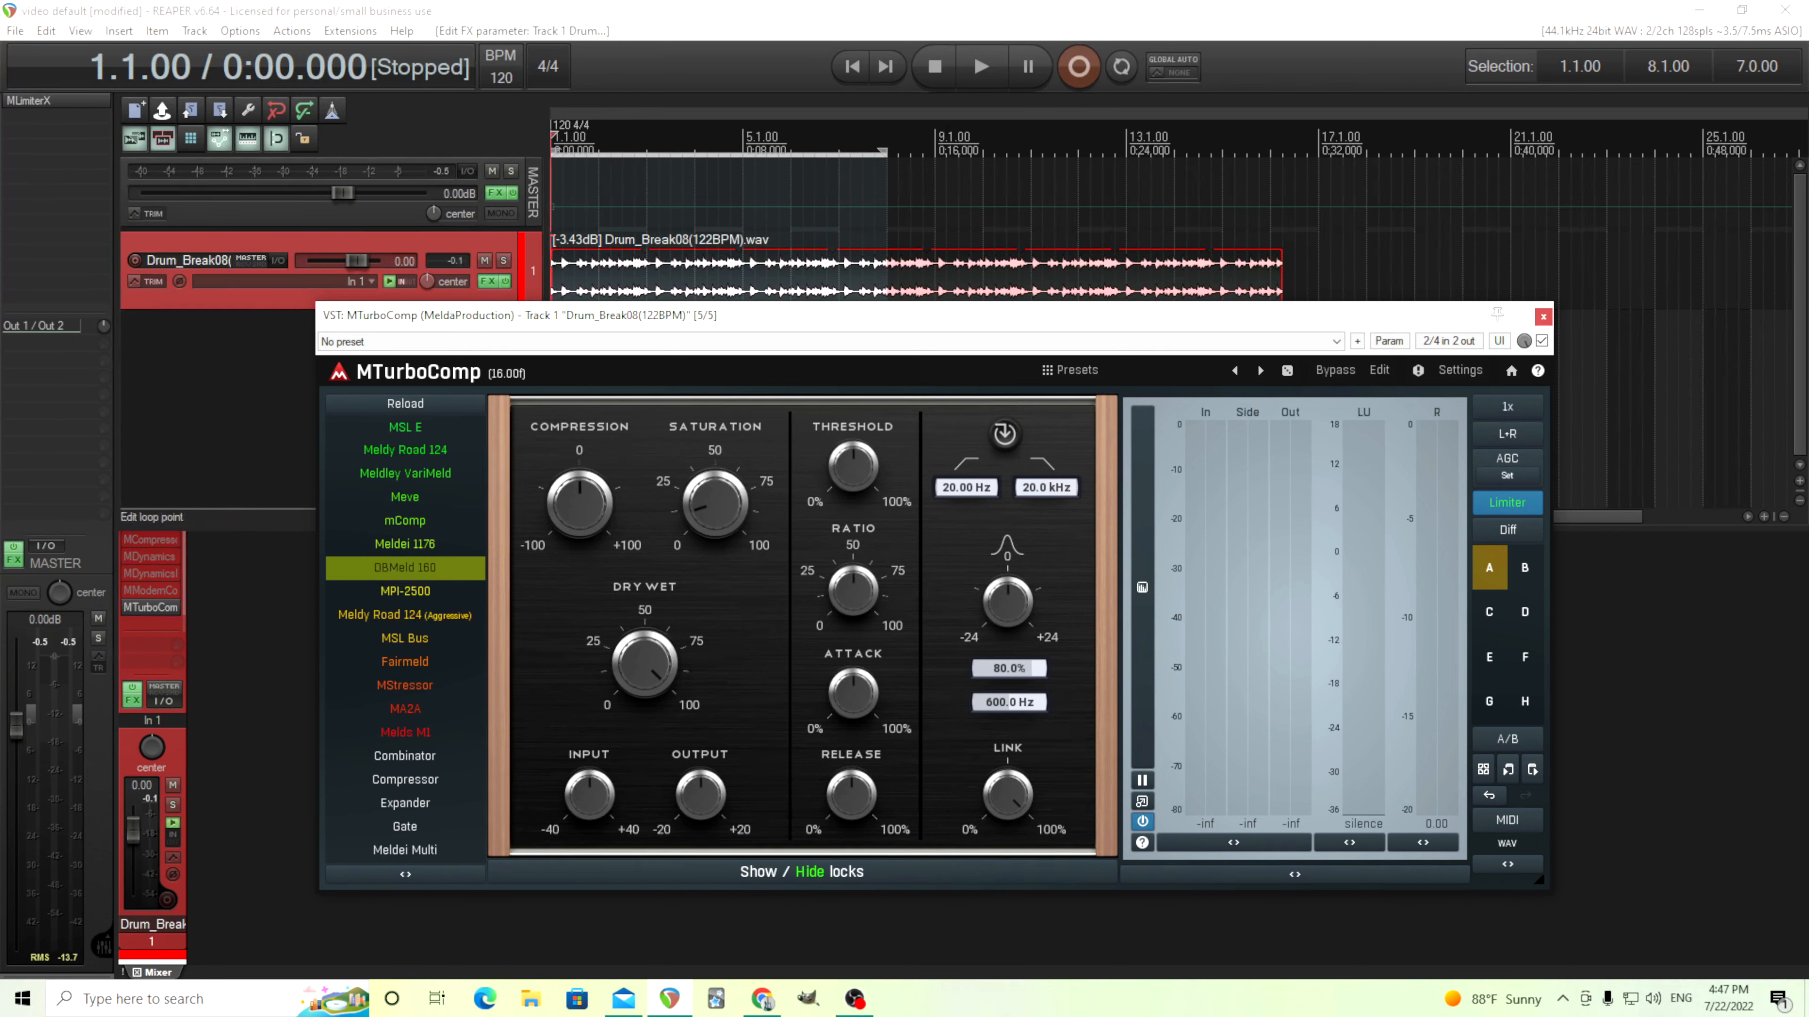
pyautogui.click(977, 68)
pyautogui.moveTo(582, 502); pyautogui.dragTo(581, 571)
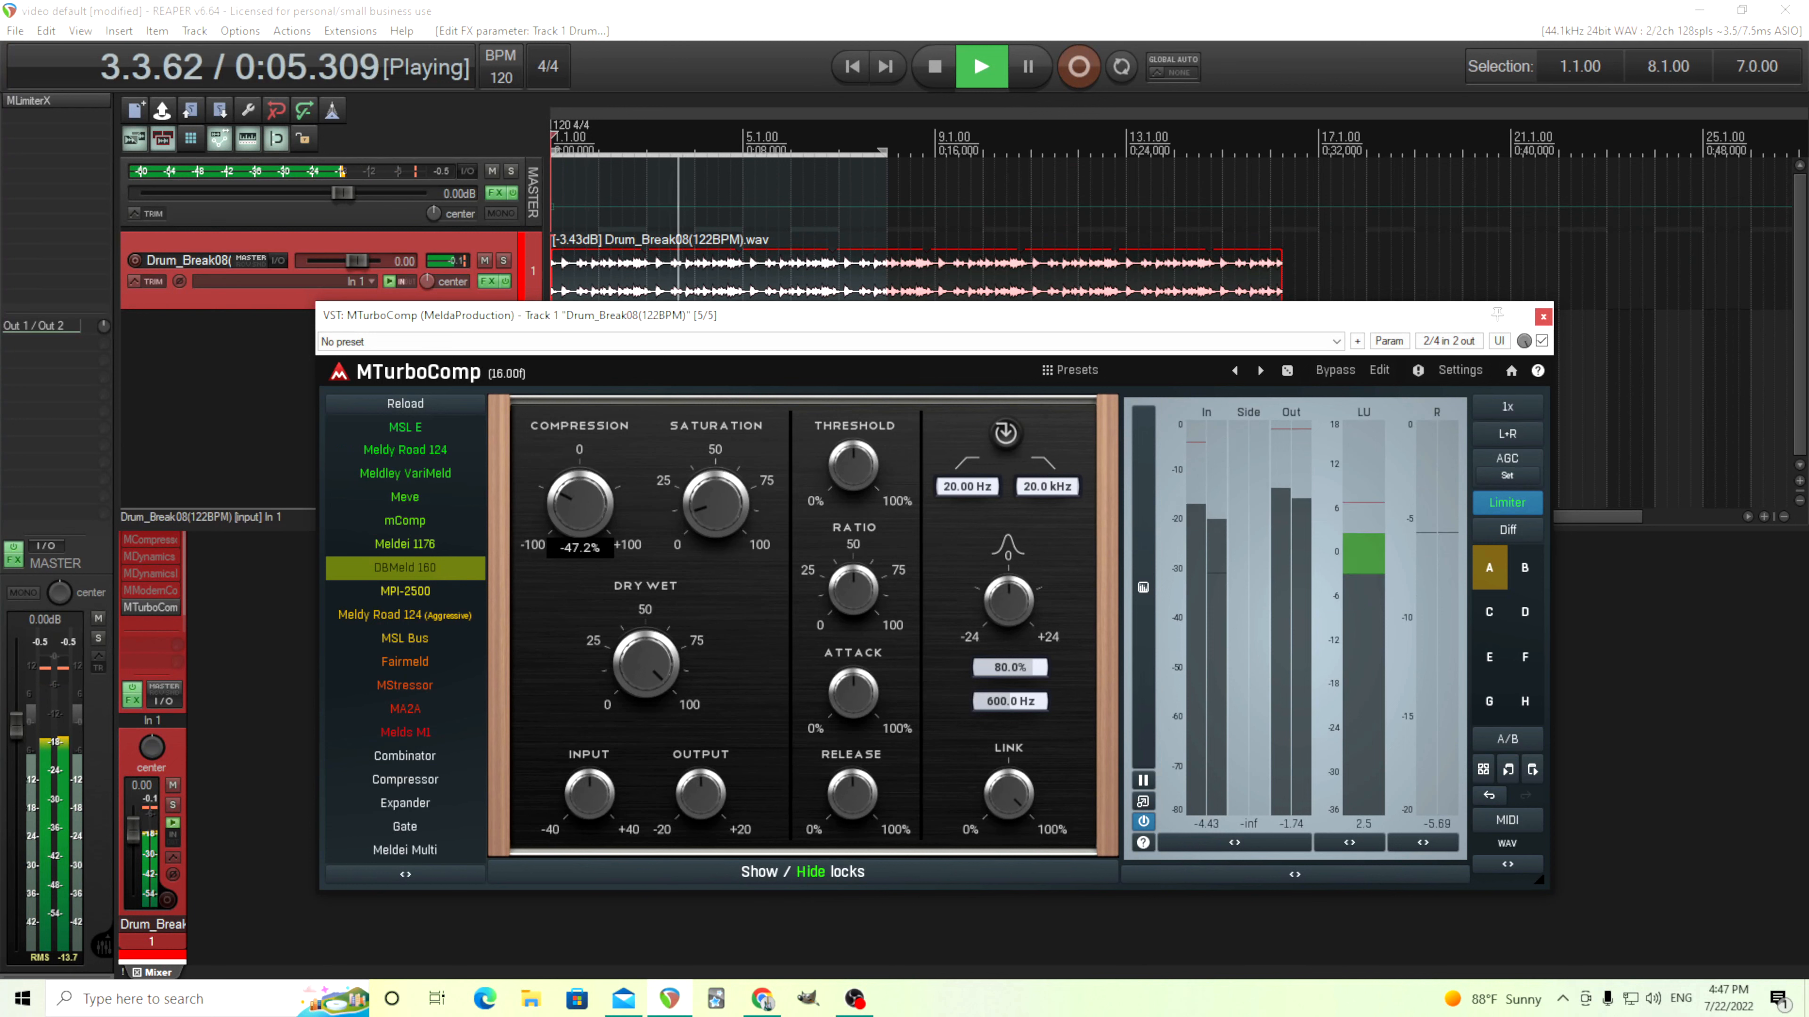
pyautogui.moveTo(700, 793); pyautogui.dragTo(712, 791)
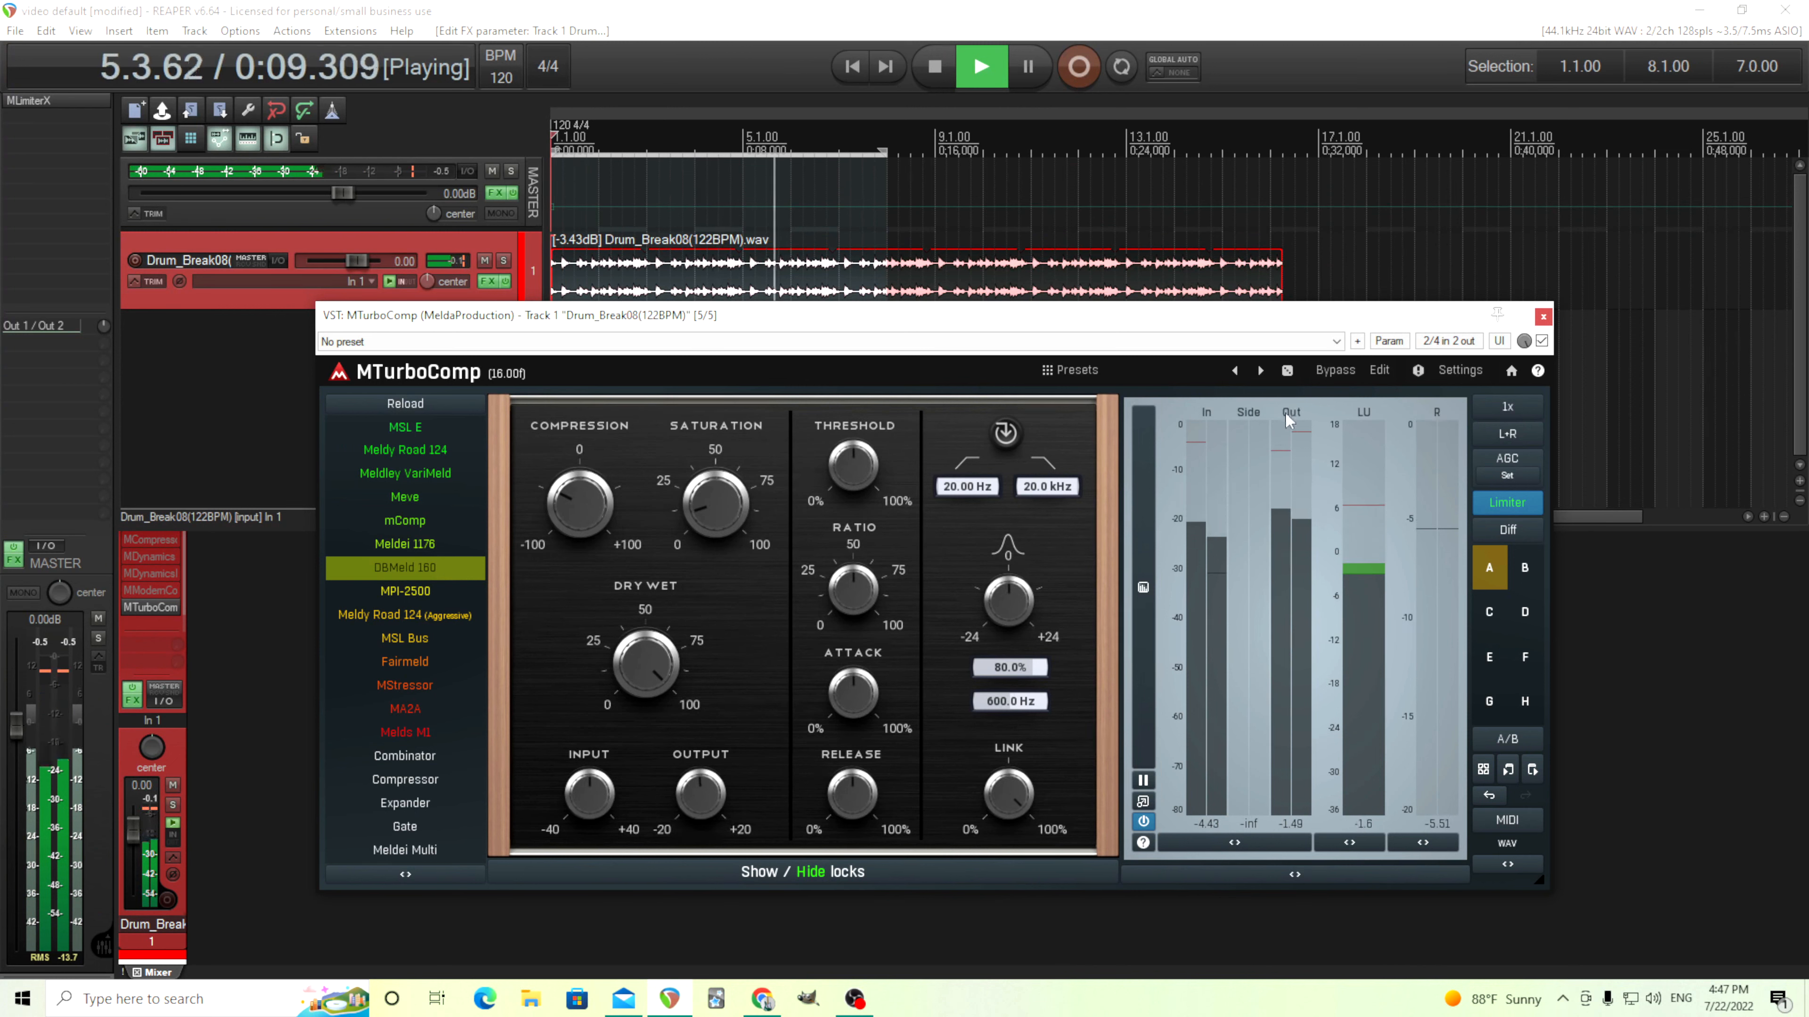
# - Compare the playing loop with the DBMeld 160 setting bypassed and active, and stop playback
pyautogui.click(1329, 372)
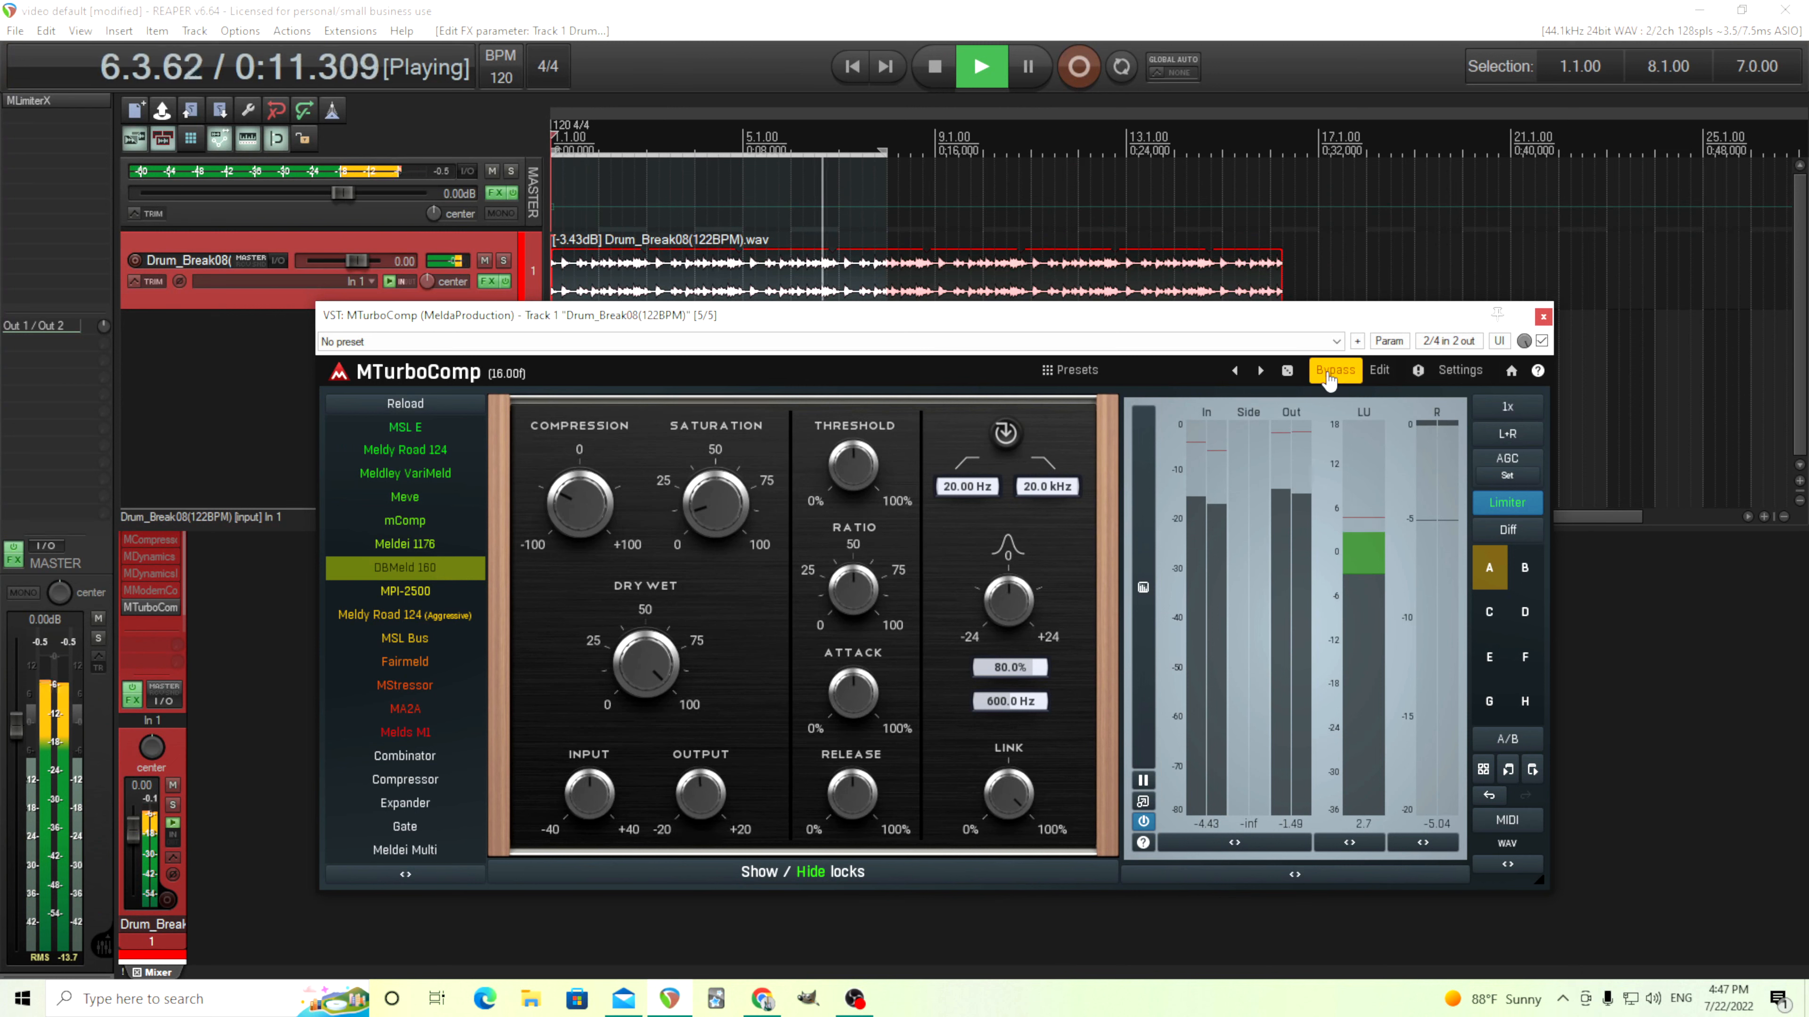
pyautogui.click(1329, 374)
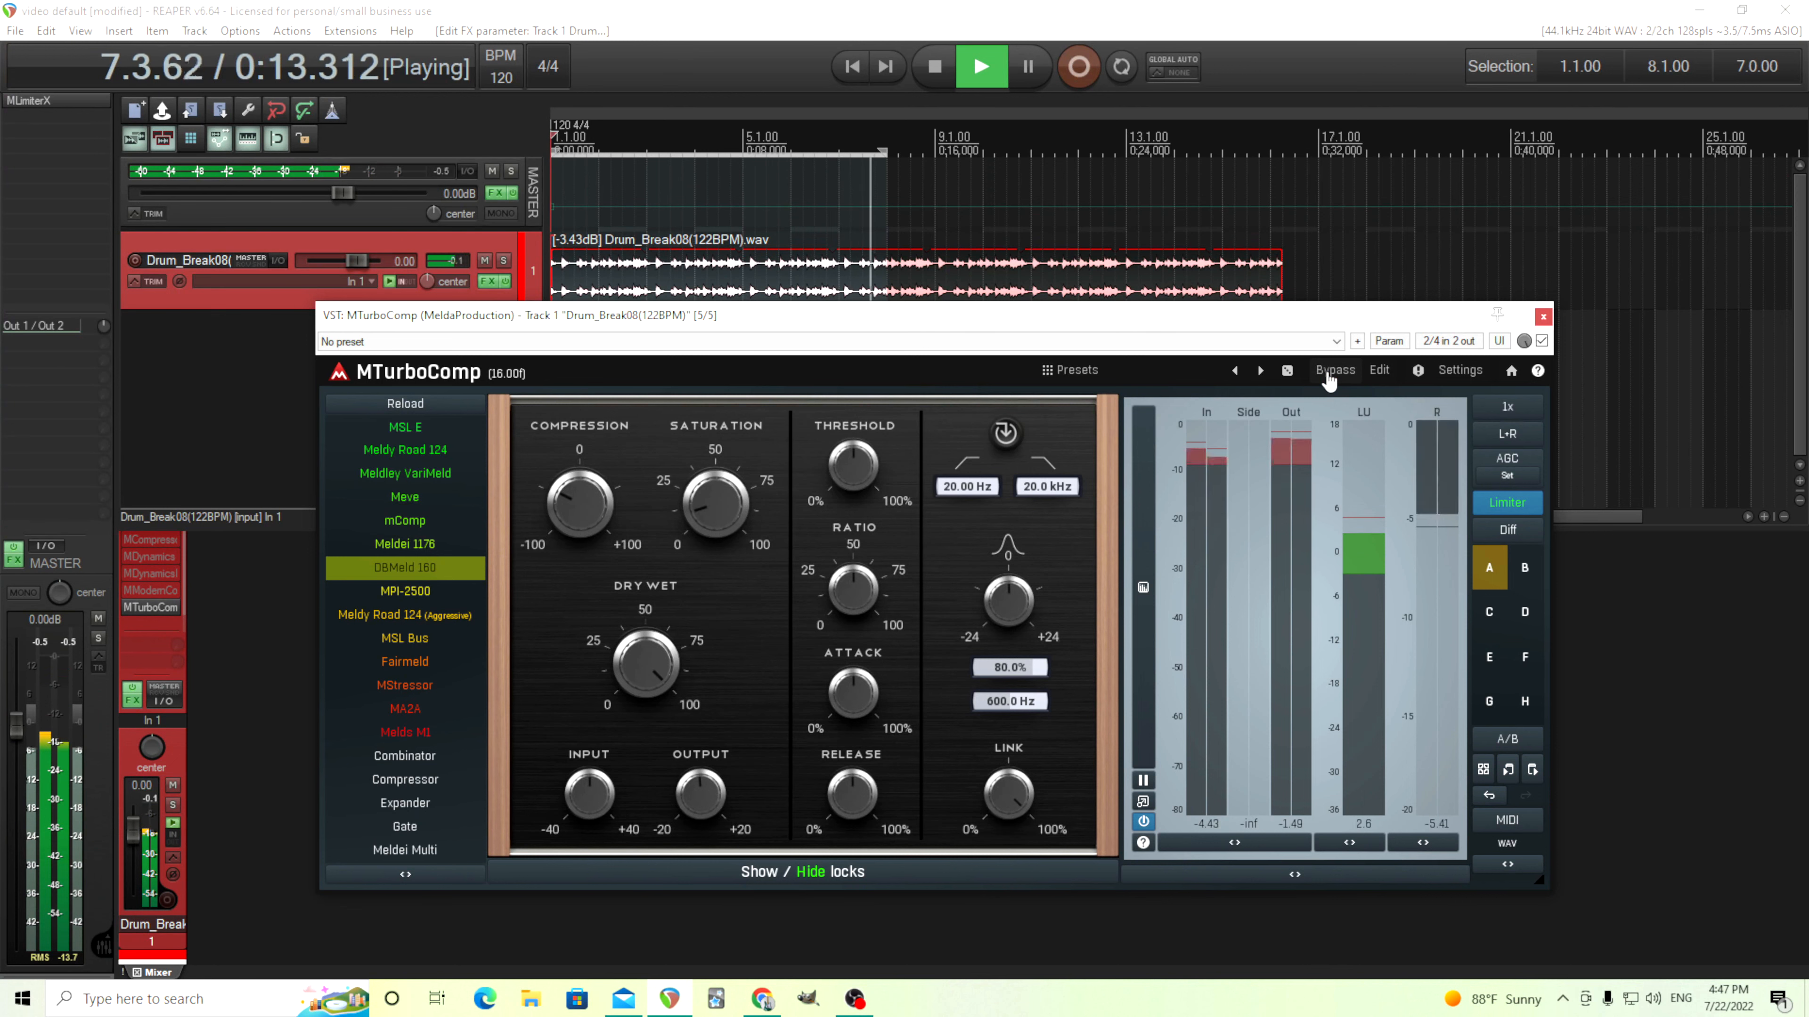
pyautogui.click(953, 66)
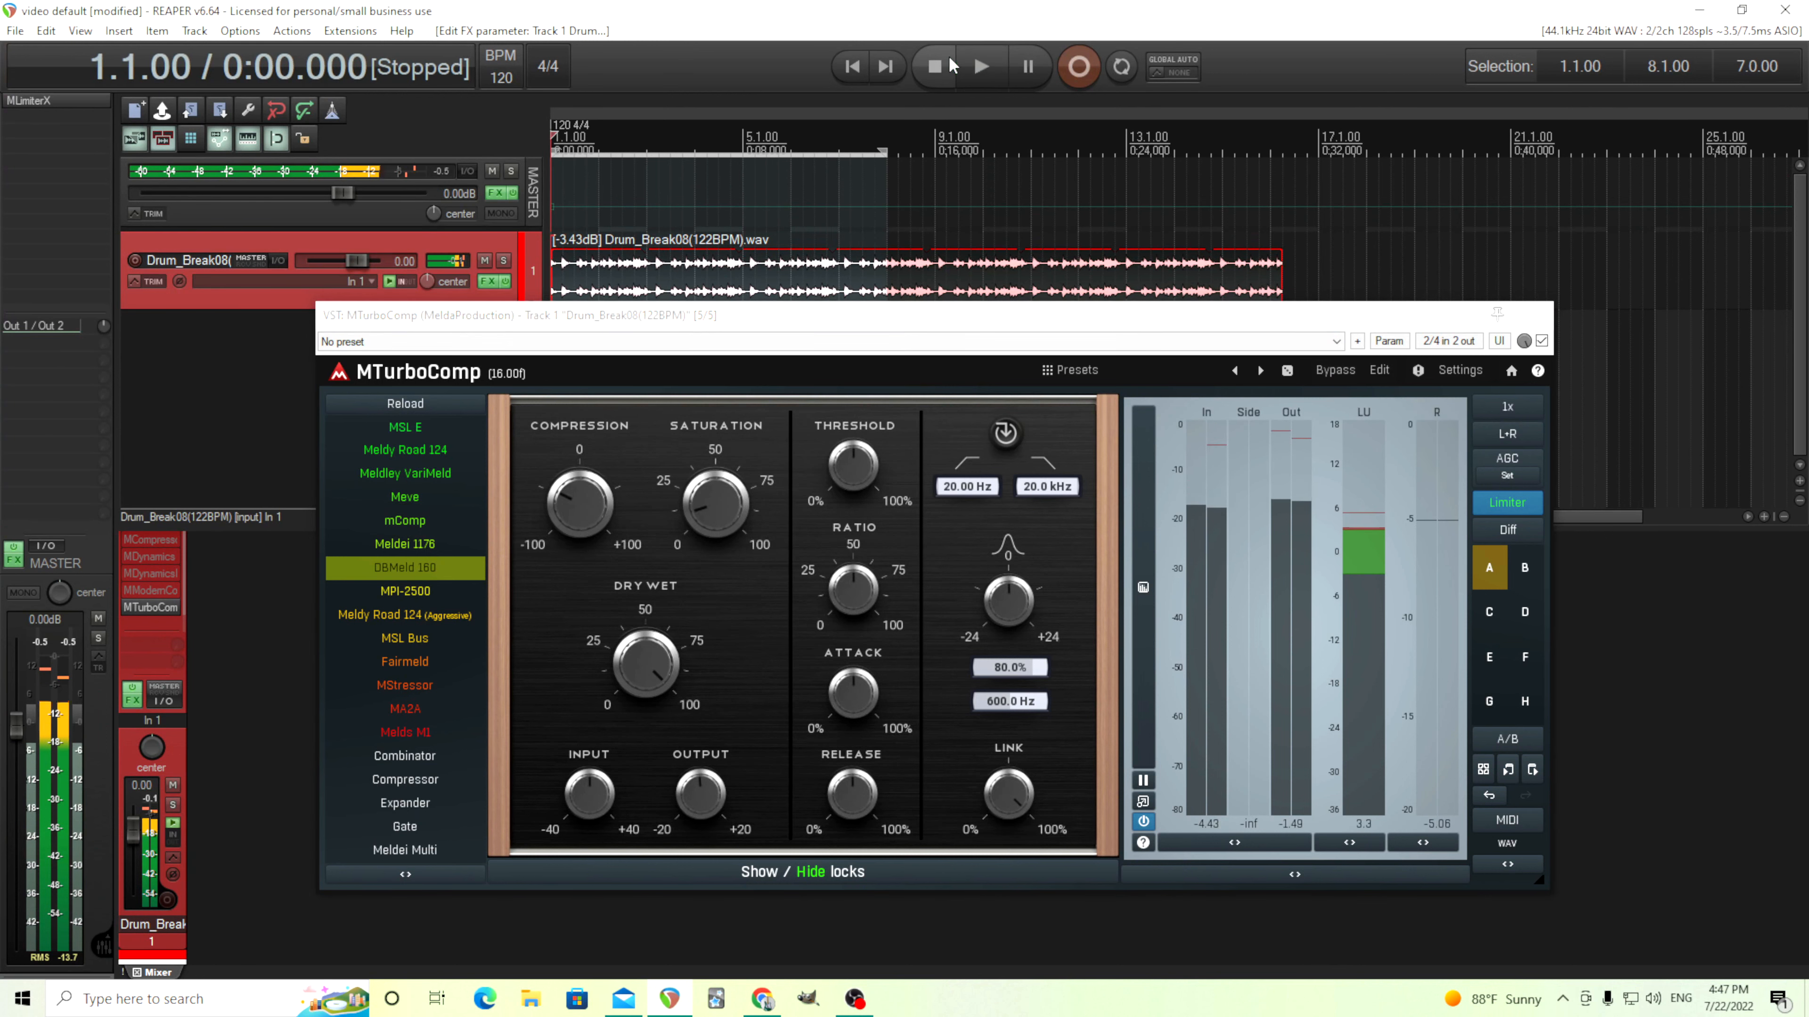
# - Load the Meldei 1176 device into MTurboComp's setting B and start playing the loop
pyautogui.click(1534, 582)
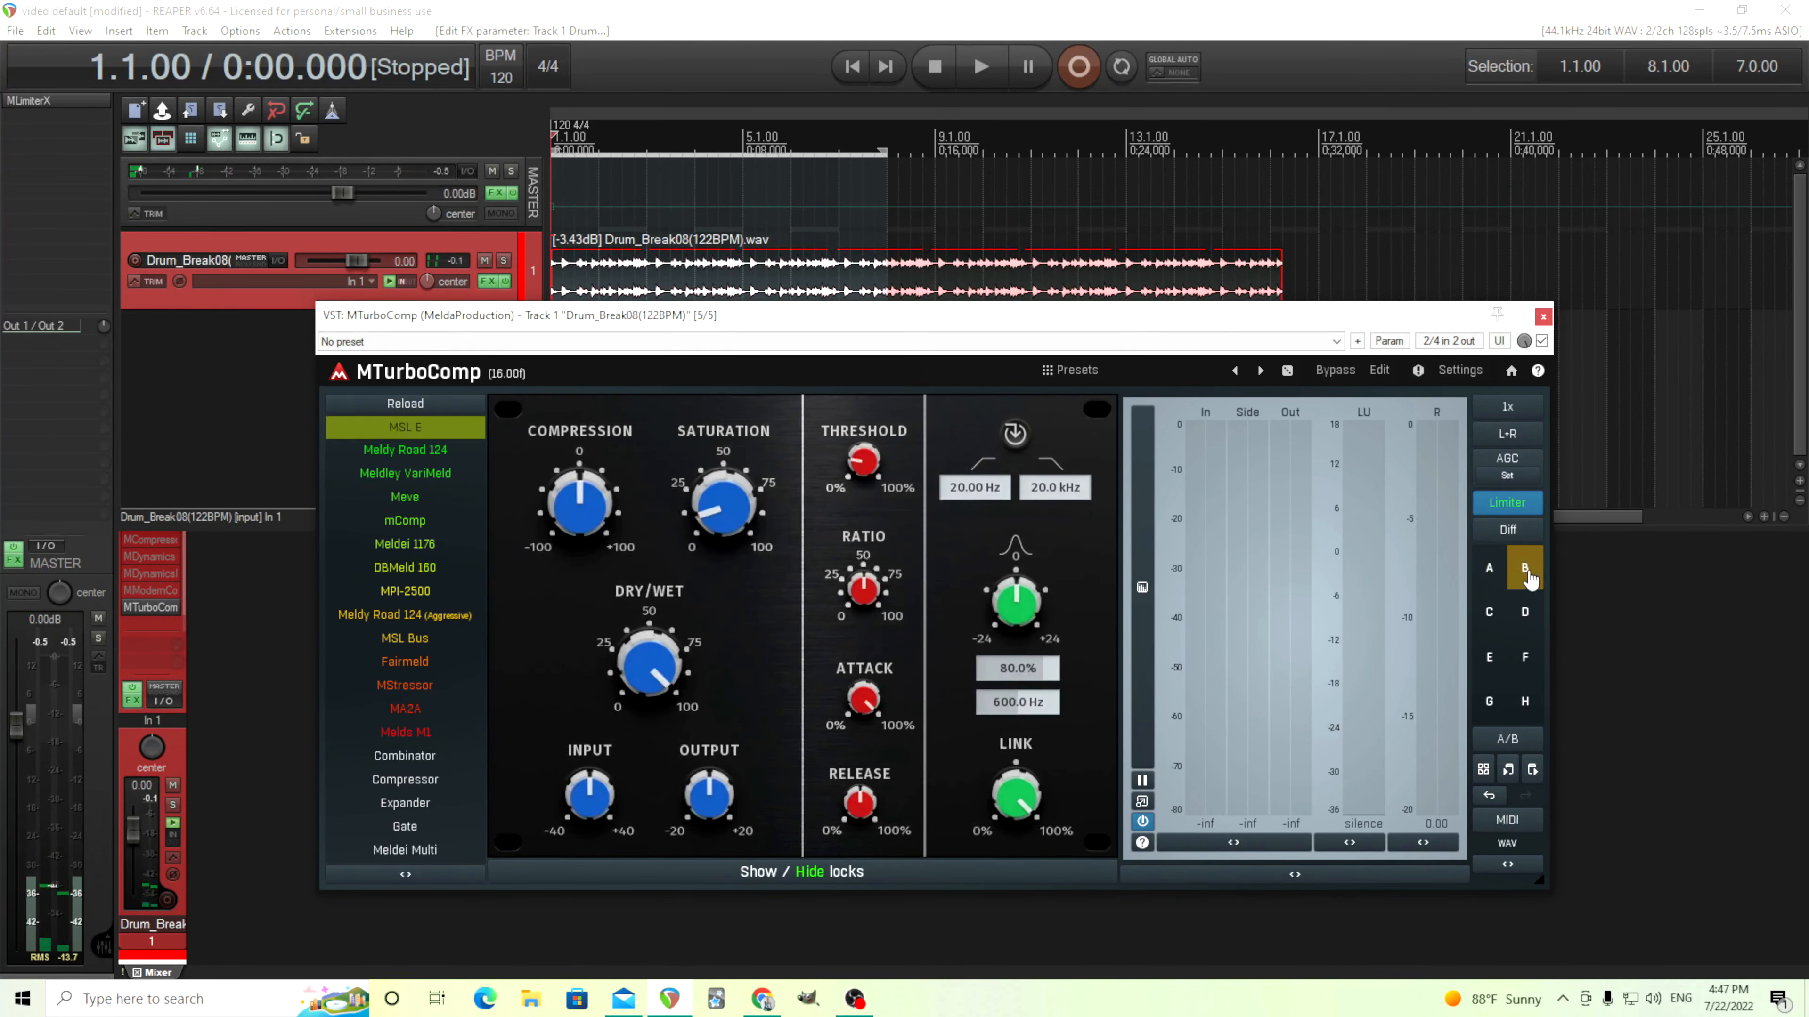
pyautogui.click(431, 543)
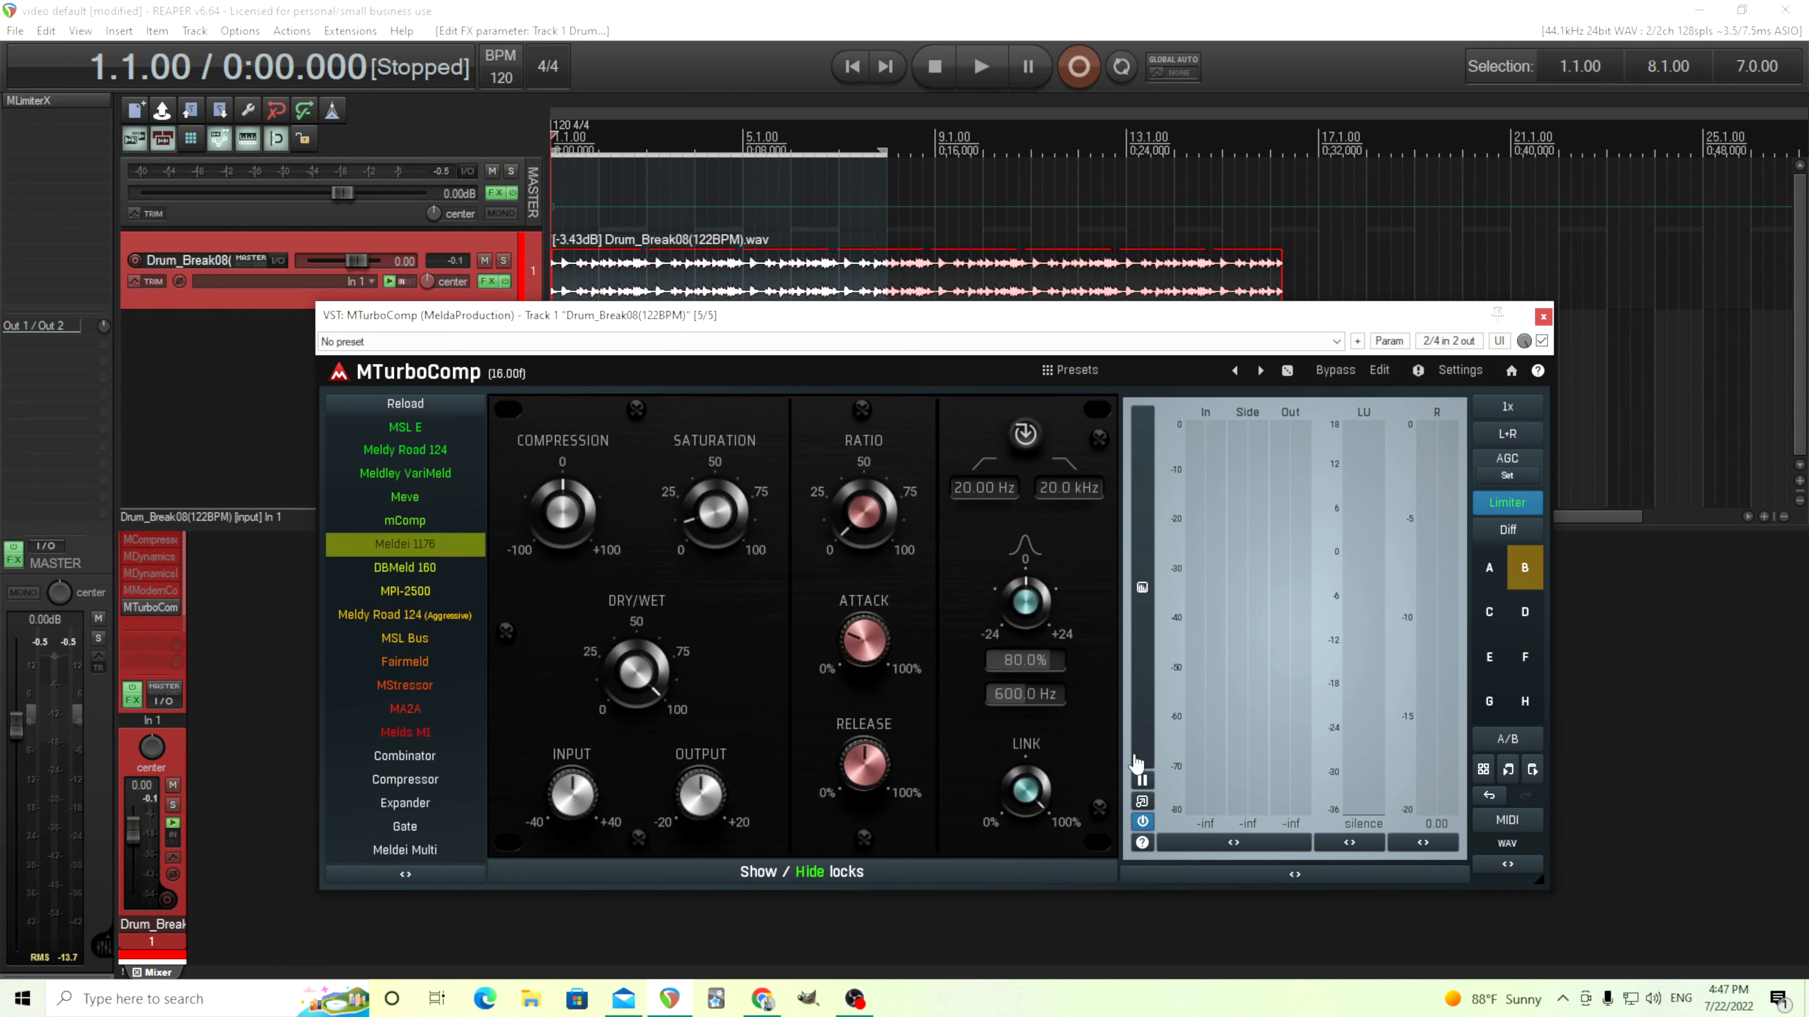
pyautogui.click(982, 66)
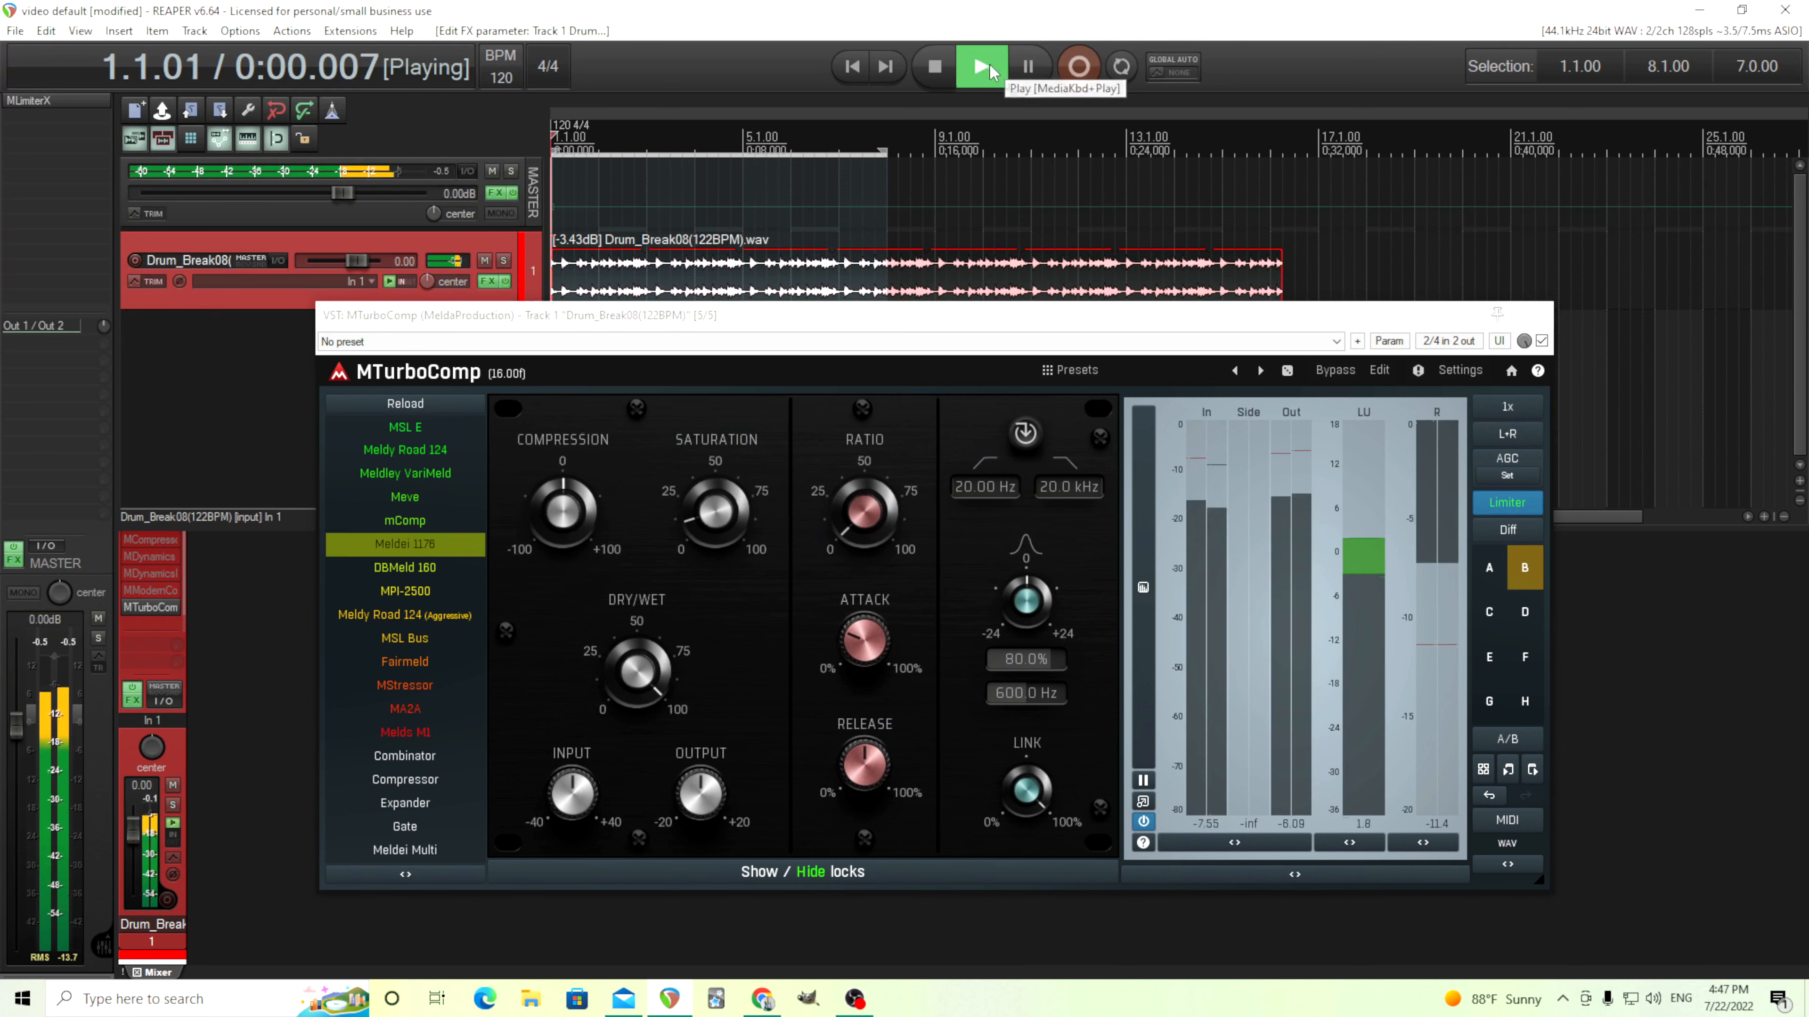
# - Set Meldei 1176's compression to -89.6%, lower its output, and raise its saturation
pyautogui.moveTo(562, 511); pyautogui.dragTo(562, 564)
pyautogui.moveTo(701, 793); pyautogui.dragTo(701, 830)
pyautogui.moveTo(561, 513)
pyautogui.mouseDown()
pyautogui.moveTo(562, 497)
pyautogui.moveTo(562, 526)
pyautogui.mouseUp()
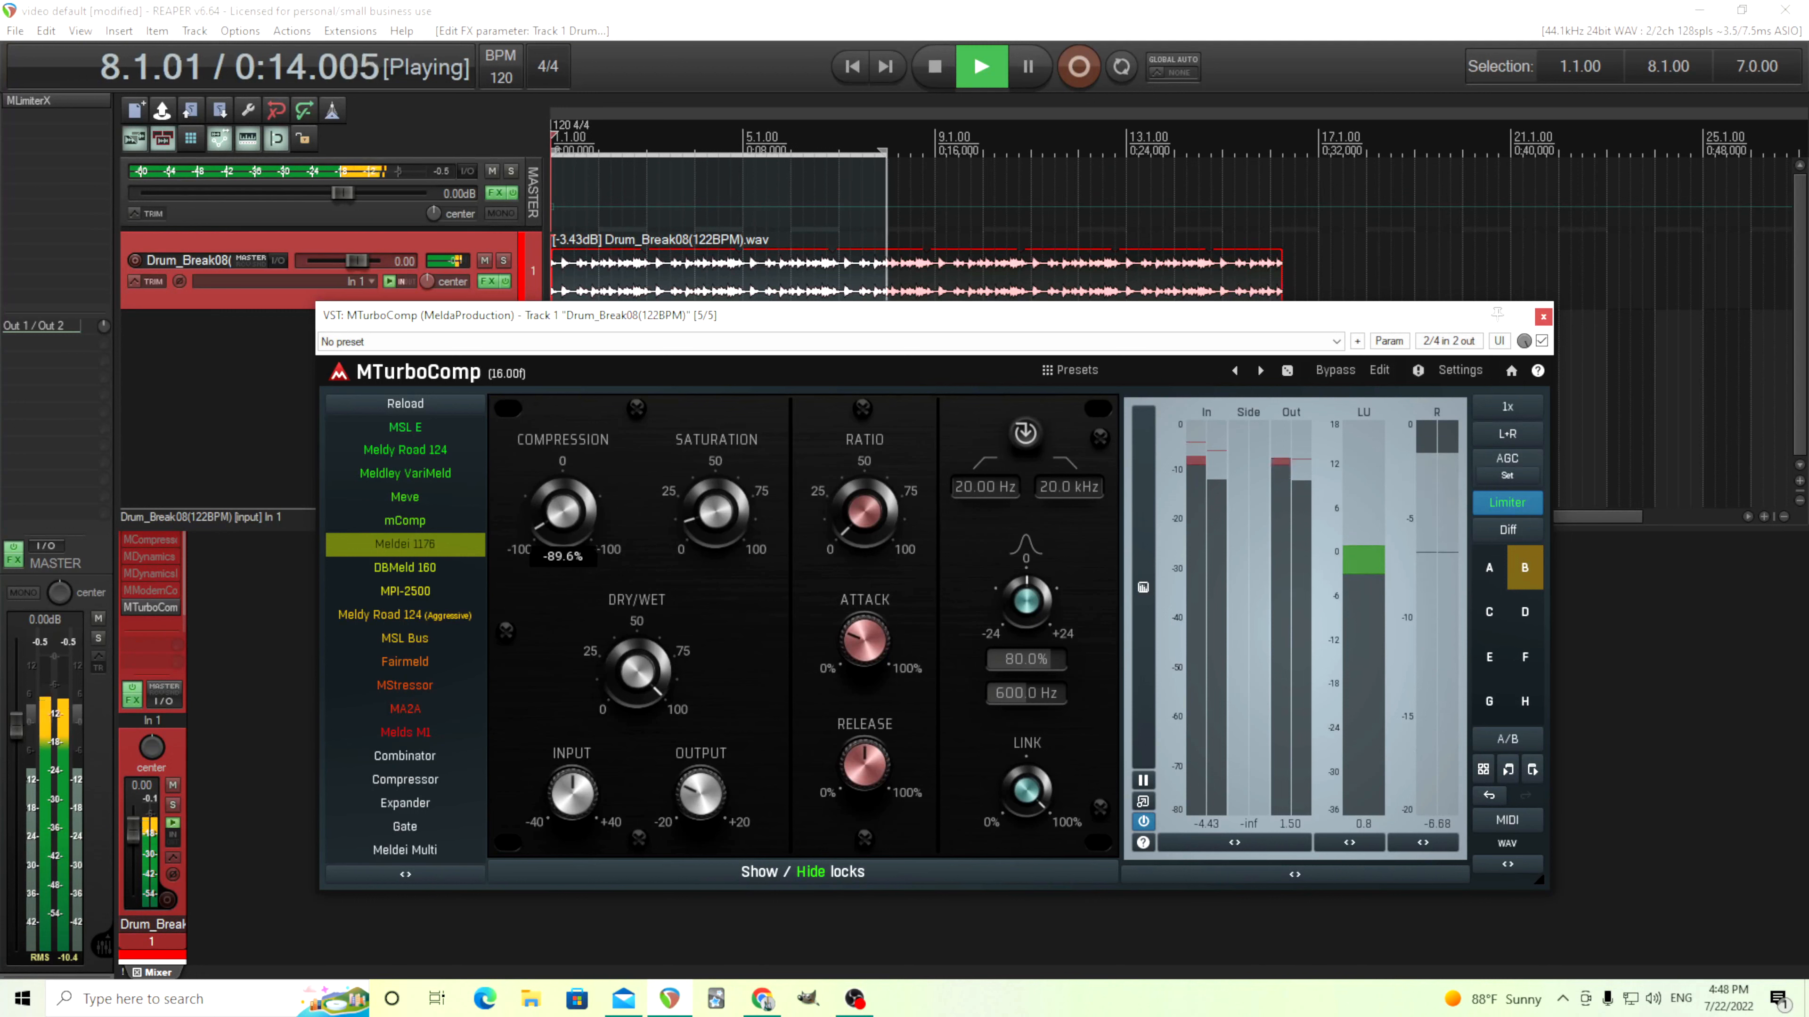
pyautogui.moveTo(716, 511); pyautogui.dragTo(716, 494)
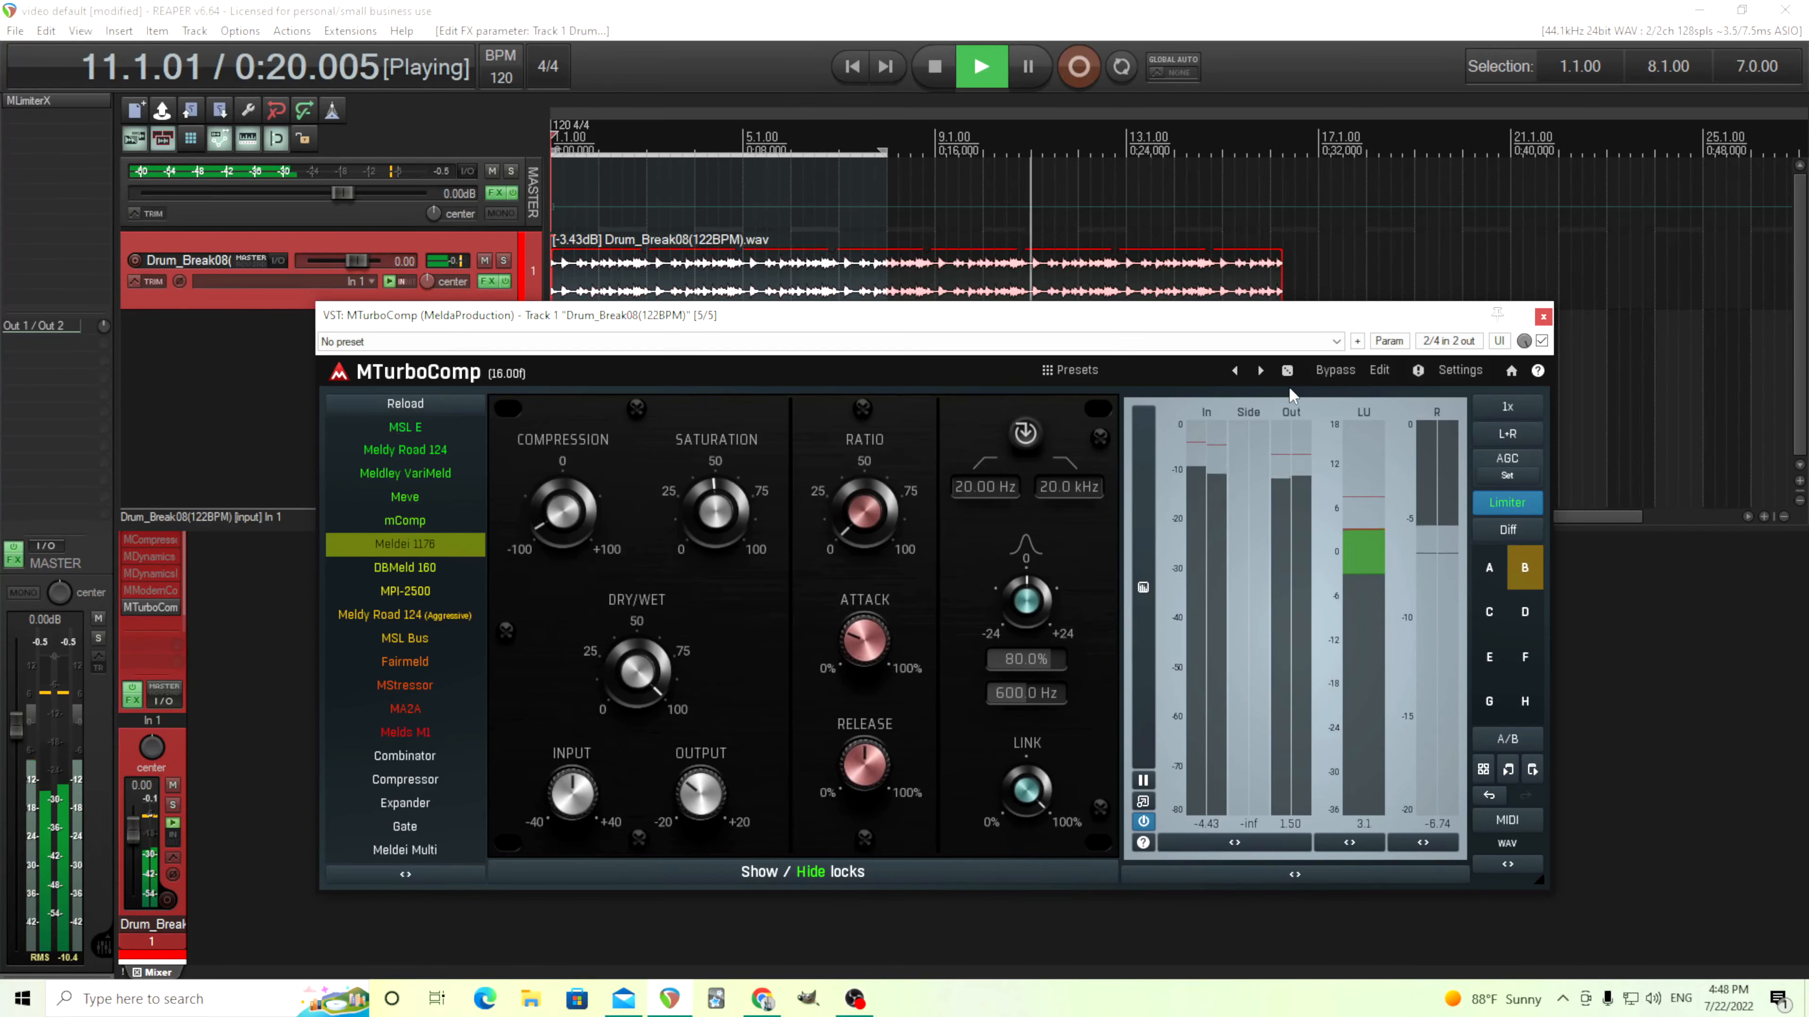
# - Compare the loop with the Meldei 1176 setting bypassed and active, and stop playback
pyautogui.click(1339, 372)
pyautogui.click(1344, 374)
pyautogui.click(935, 66)
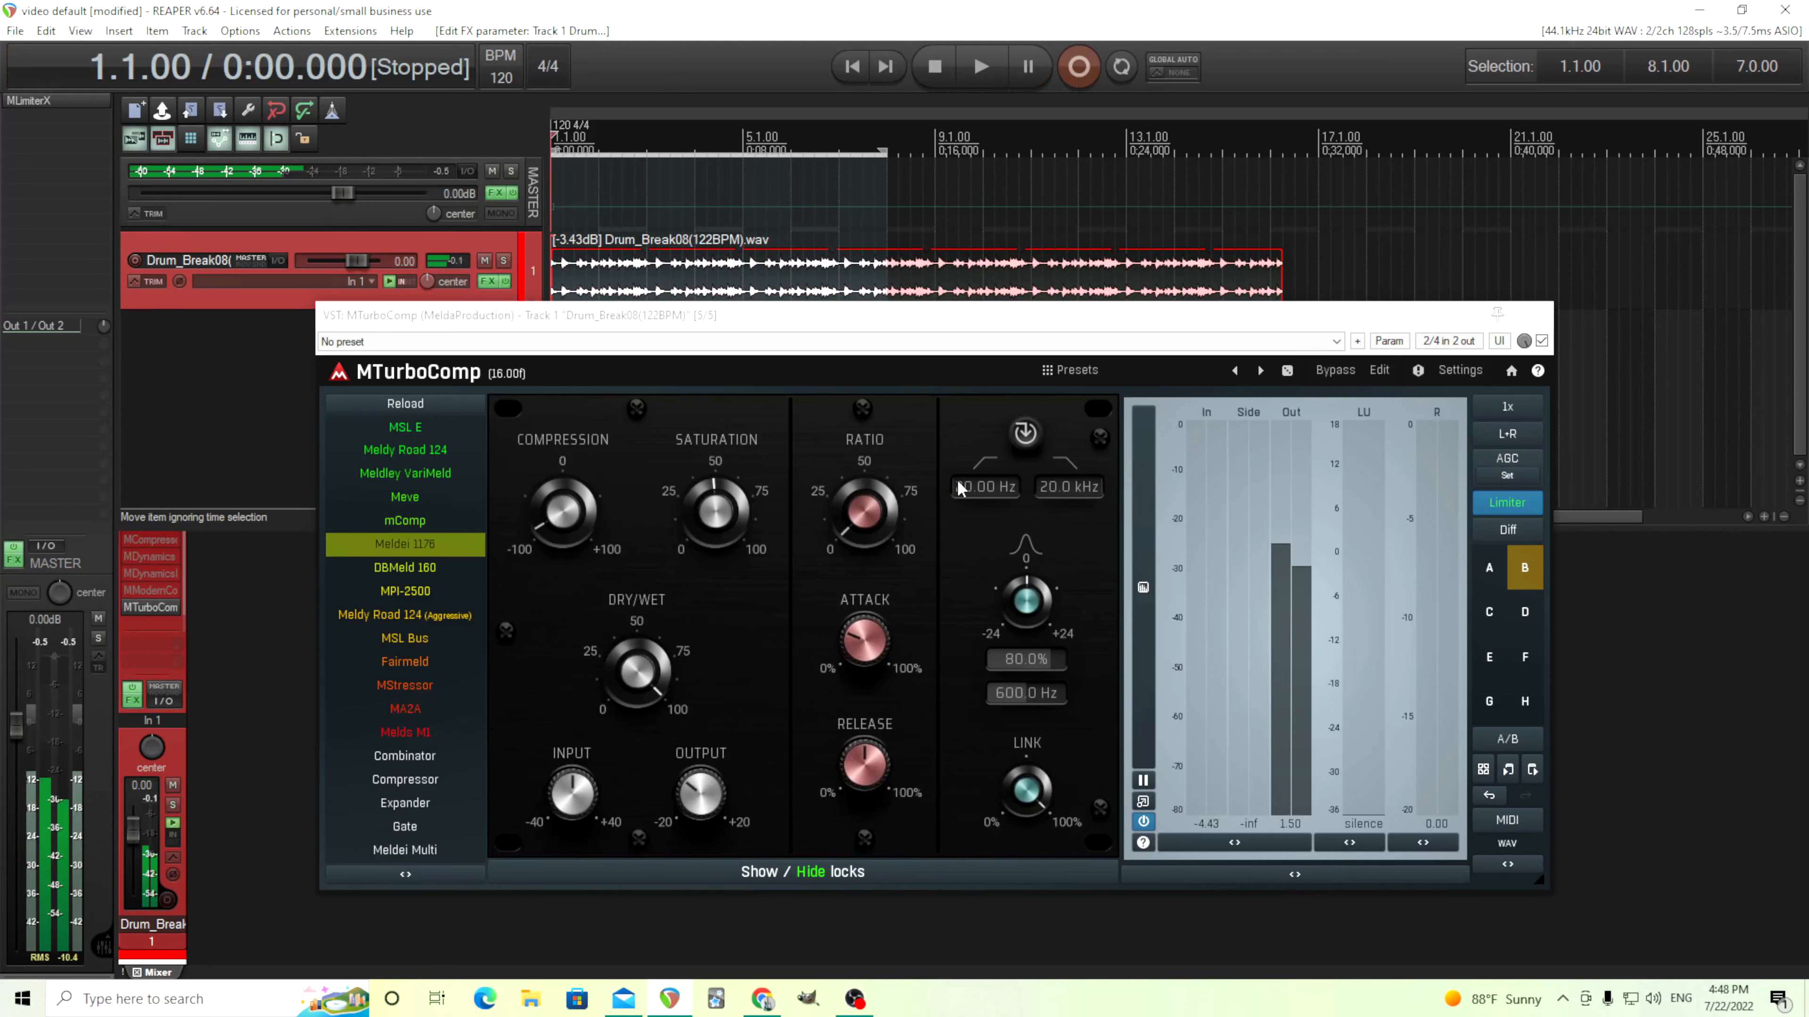
# - Play the loop while alternating between MTurboComp's settings A and B, lowering setting B's output to -5.12 dB
pyautogui.click(1489, 569)
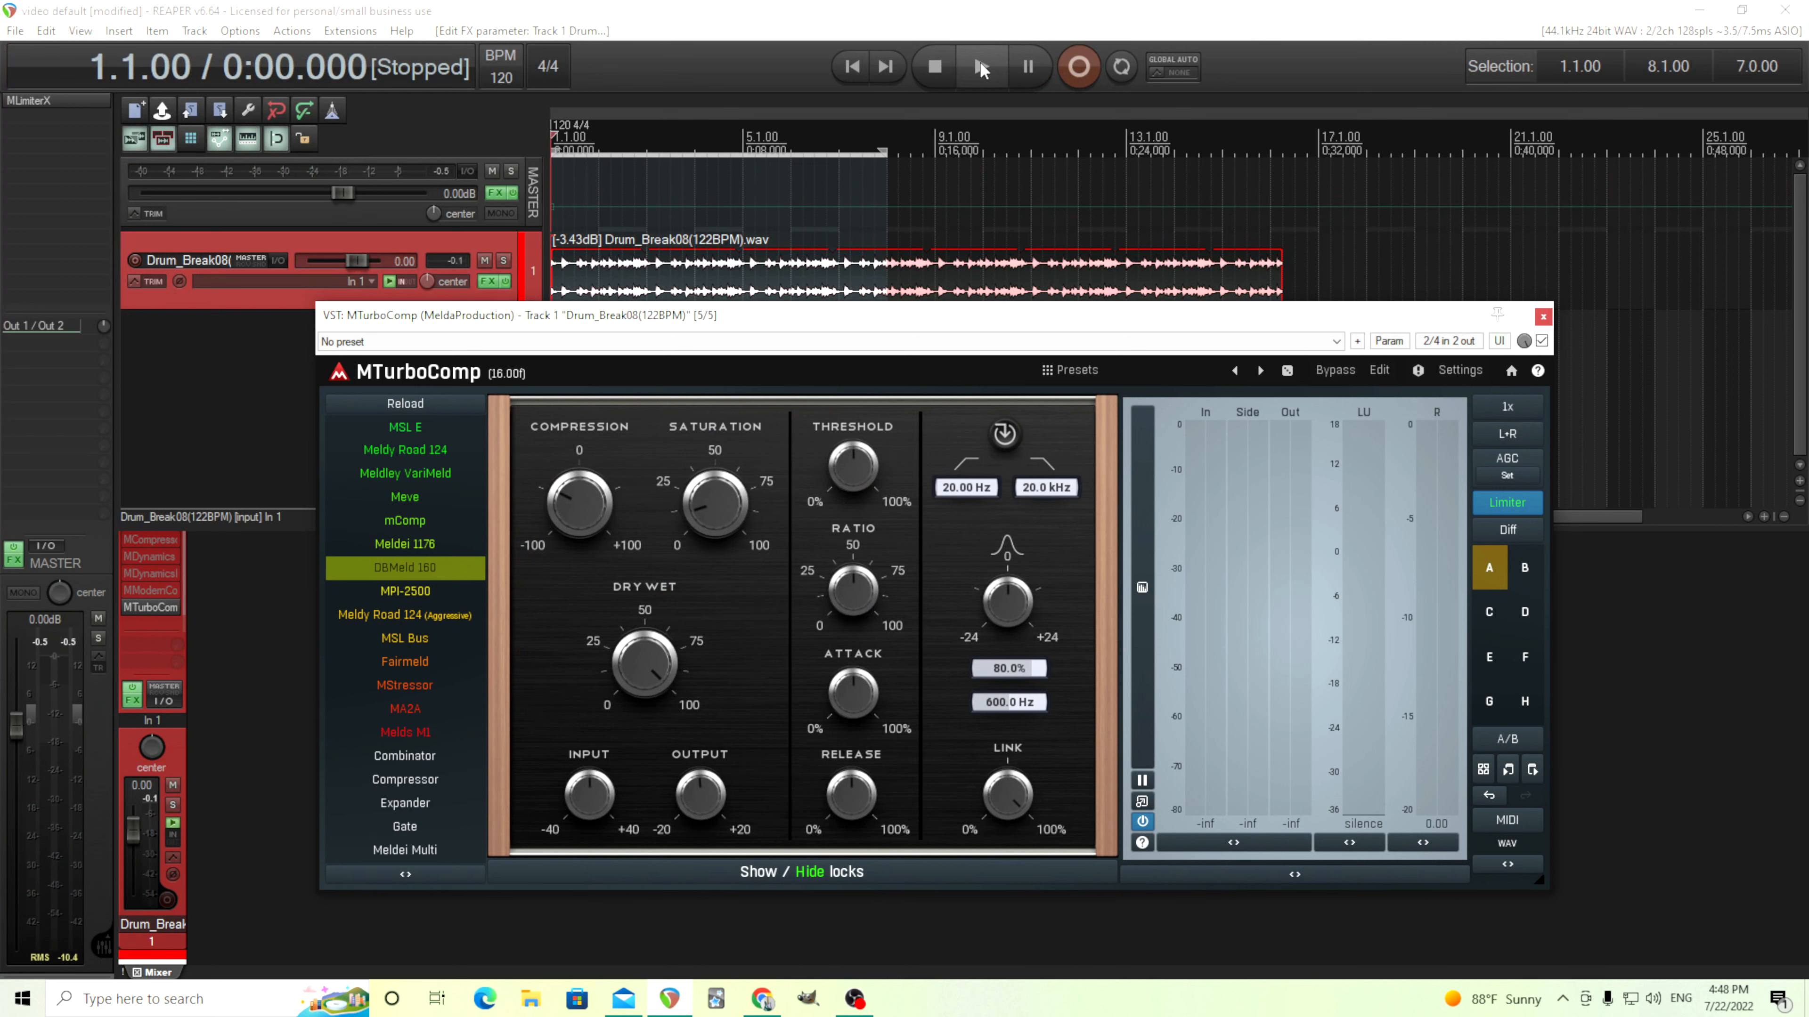
pyautogui.click(980, 65)
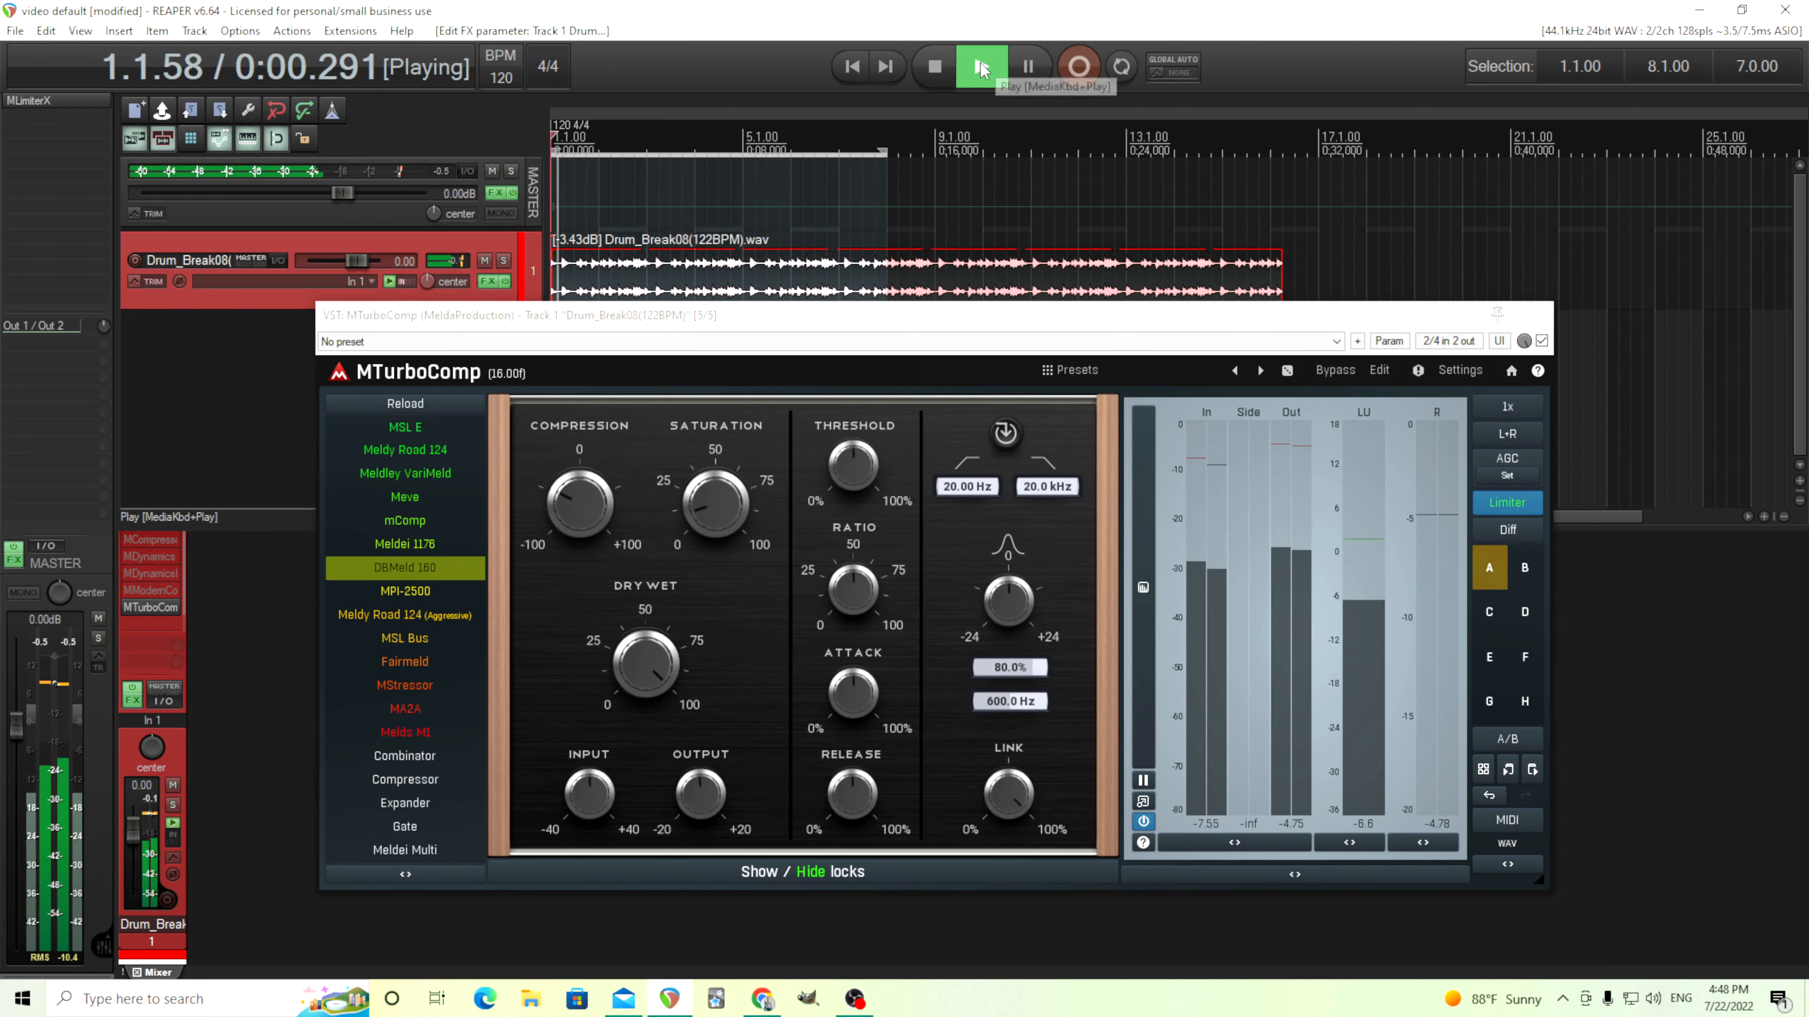
pyautogui.click(1525, 570)
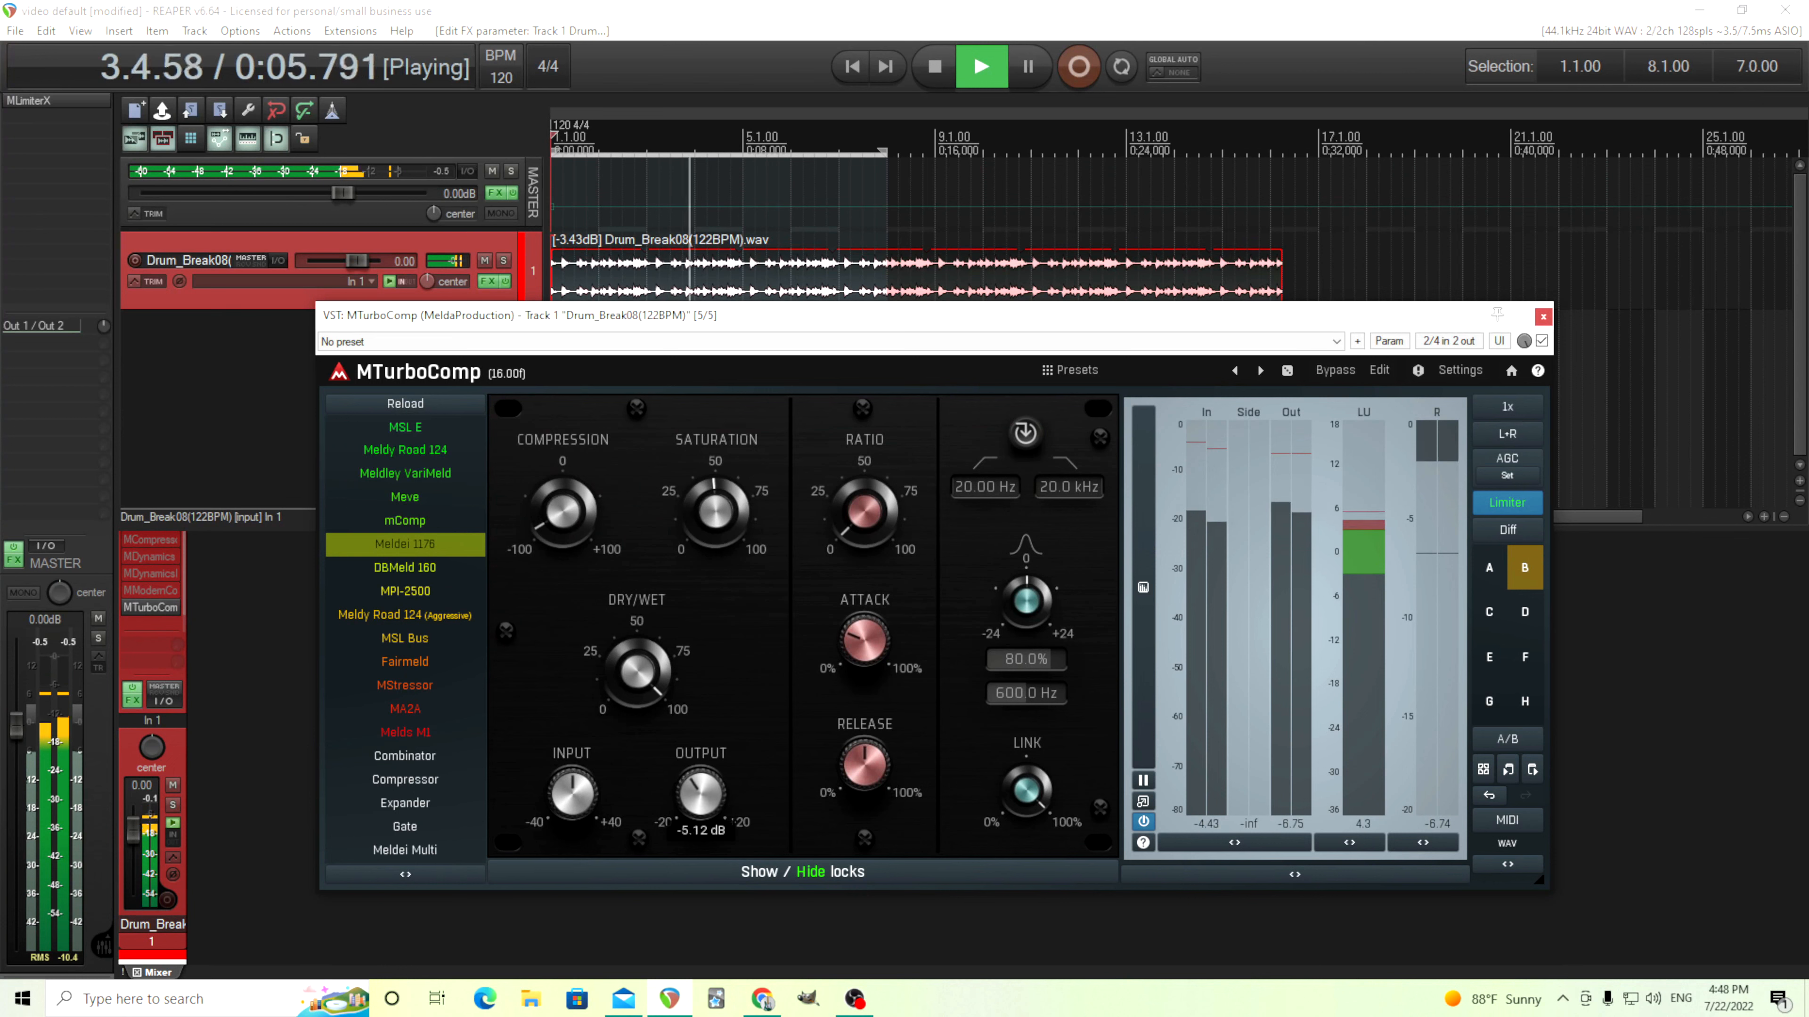
pyautogui.click(1488, 568)
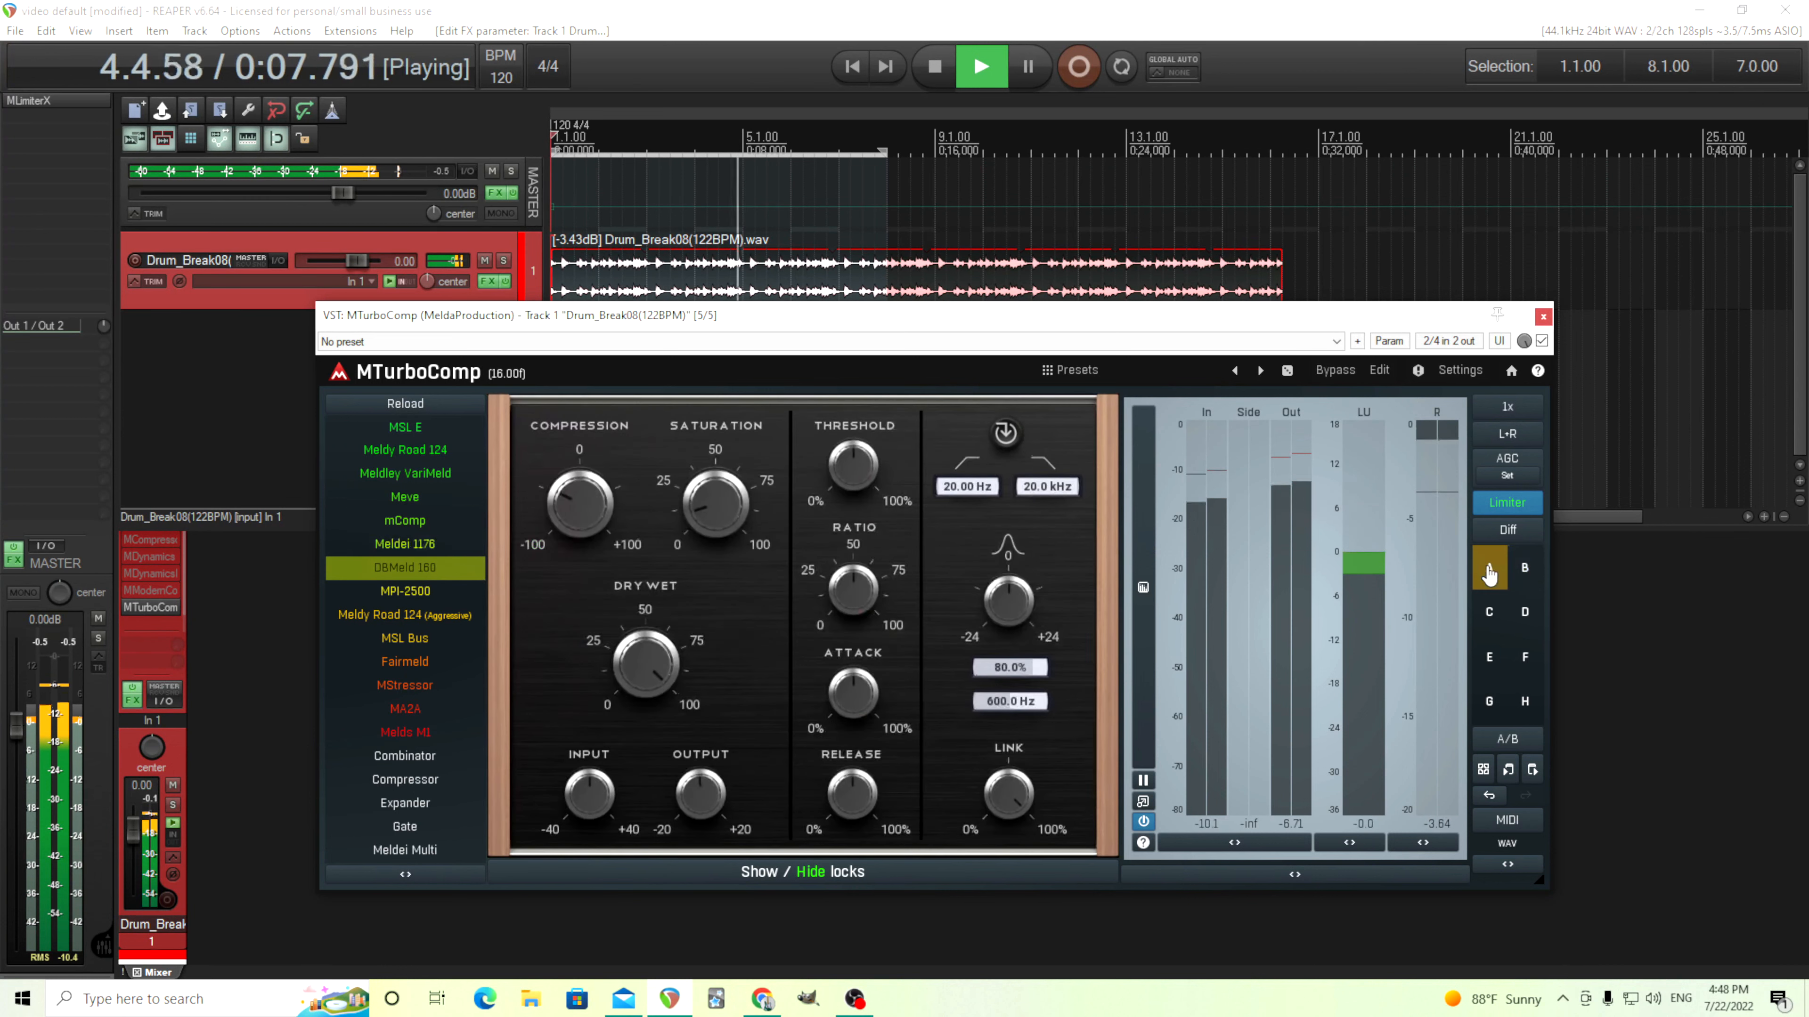
pyautogui.click(1528, 570)
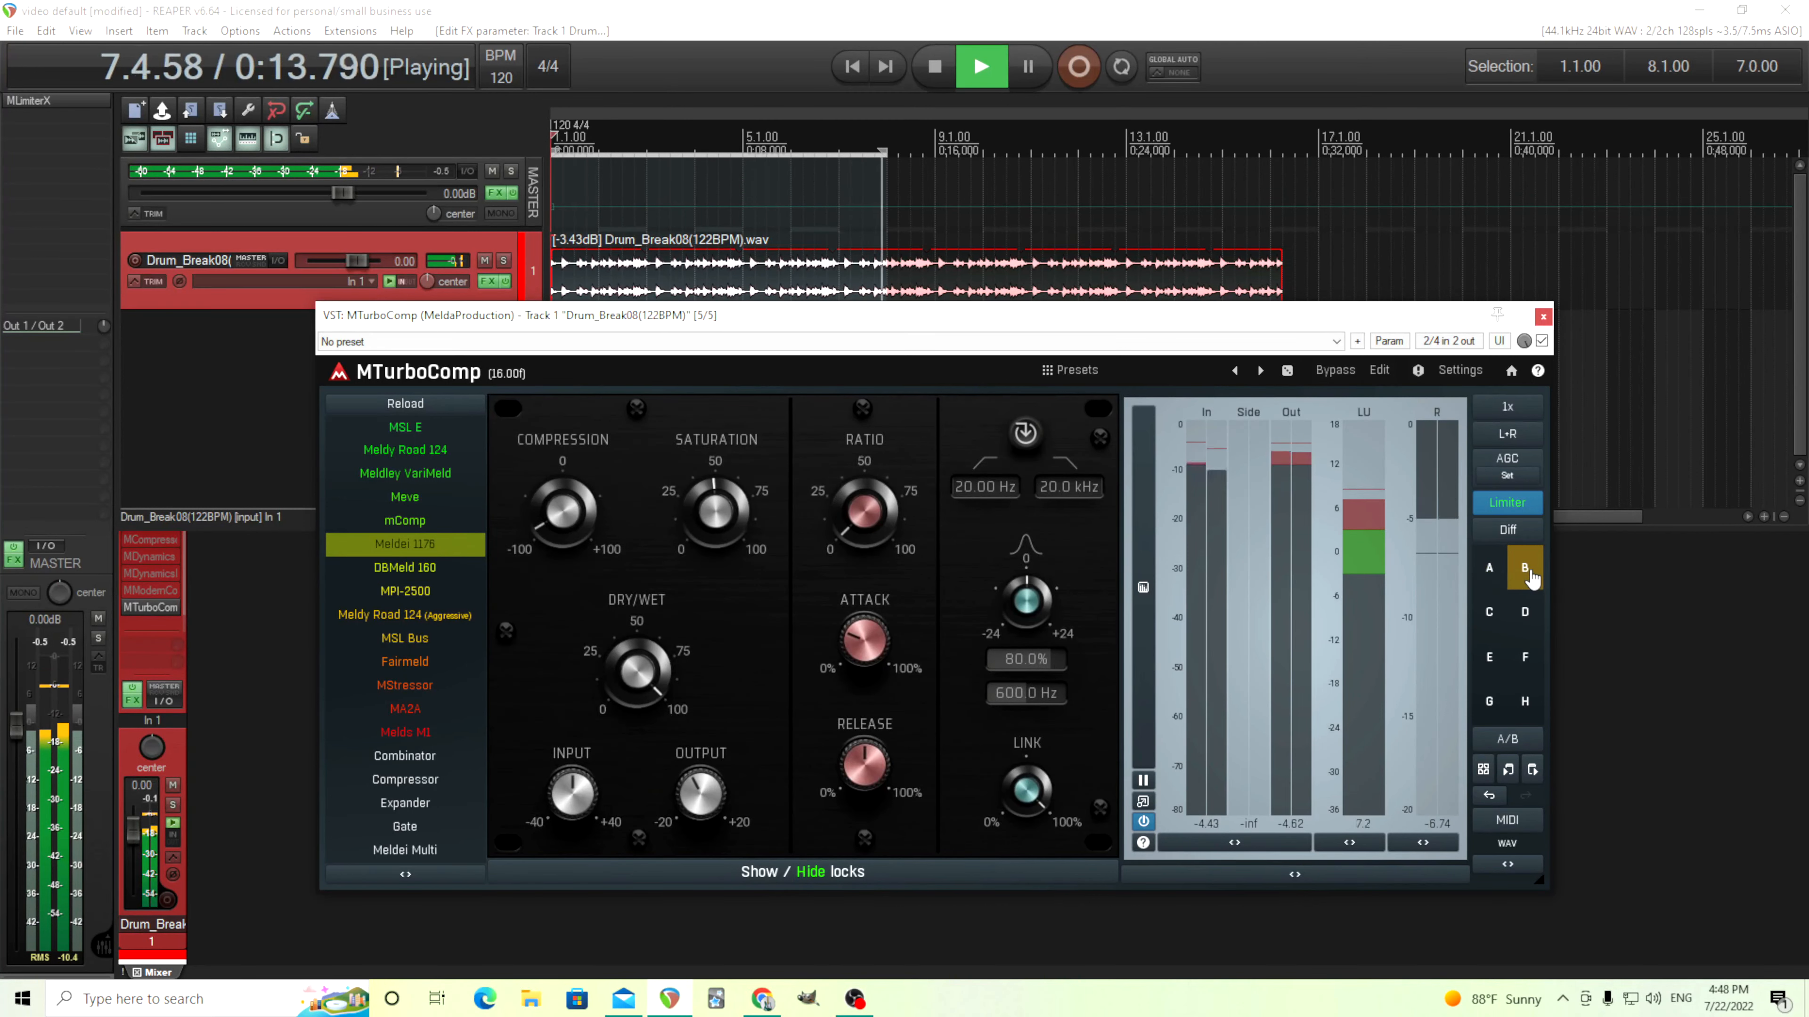
# - Stop playback and look through the followers, processors, equalizer and saturators in MTurboComp's edit view
pyautogui.click(935, 69)
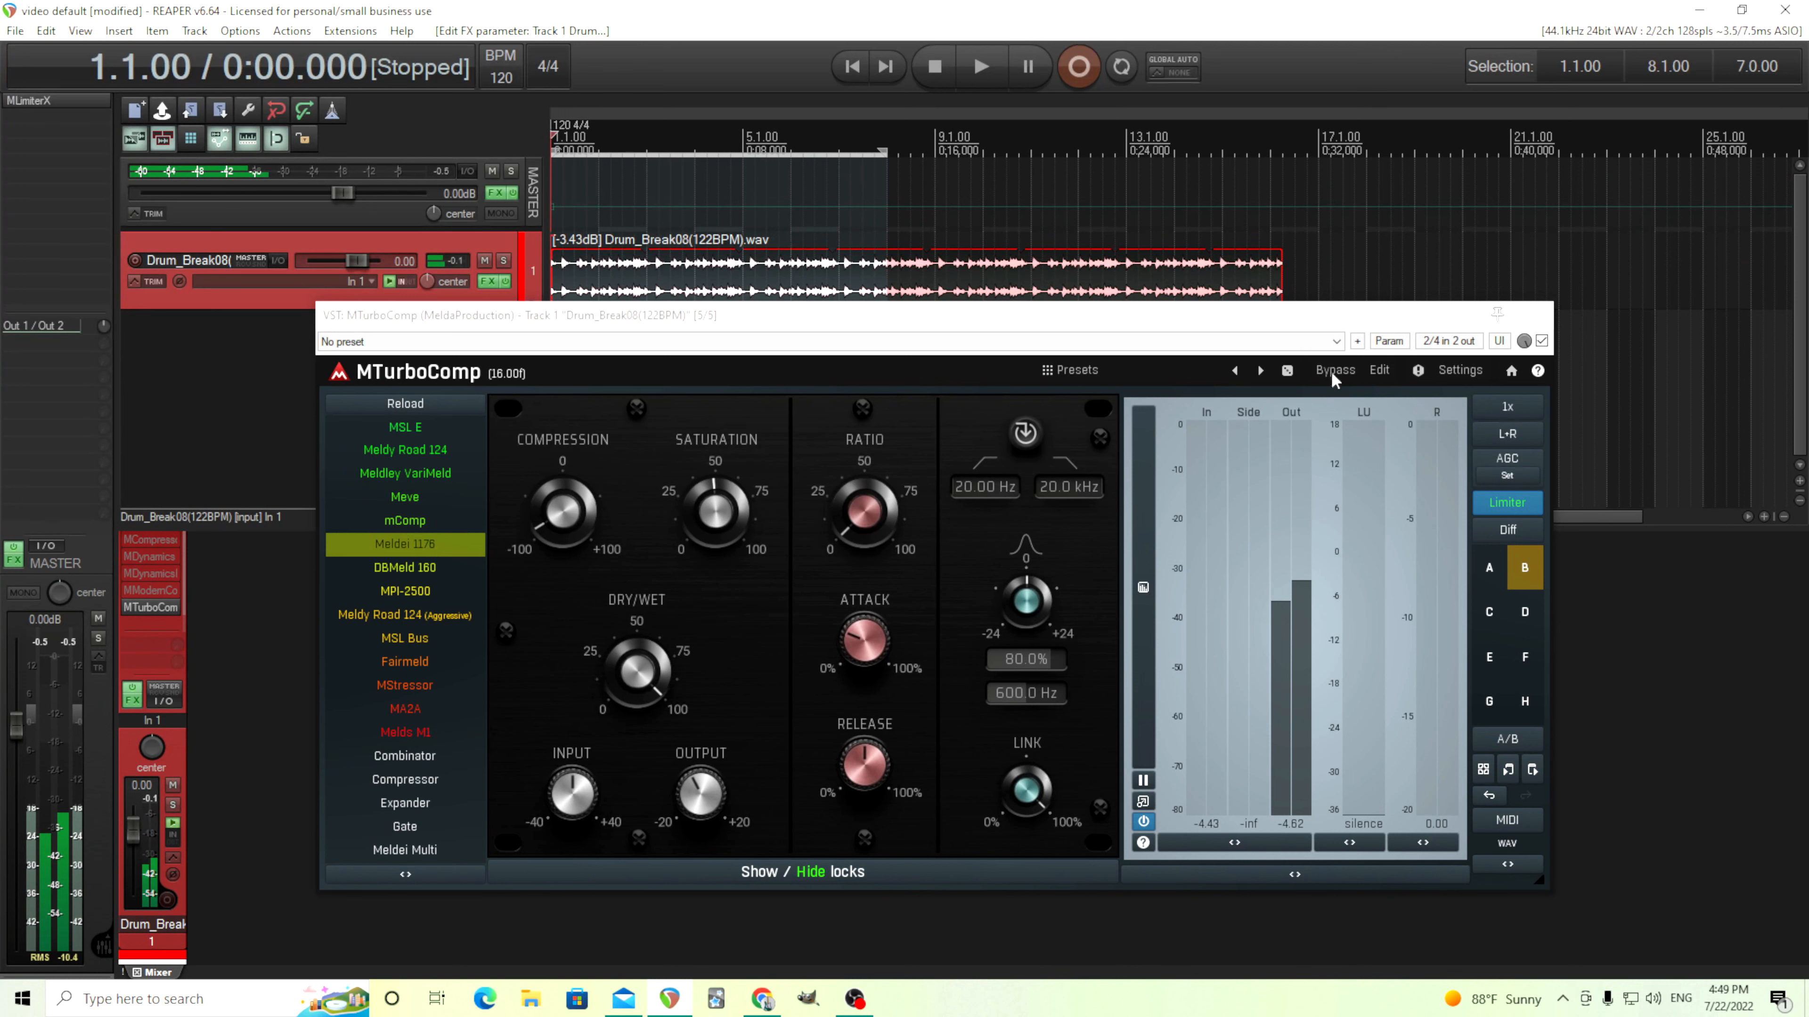
pyautogui.click(1379, 370)
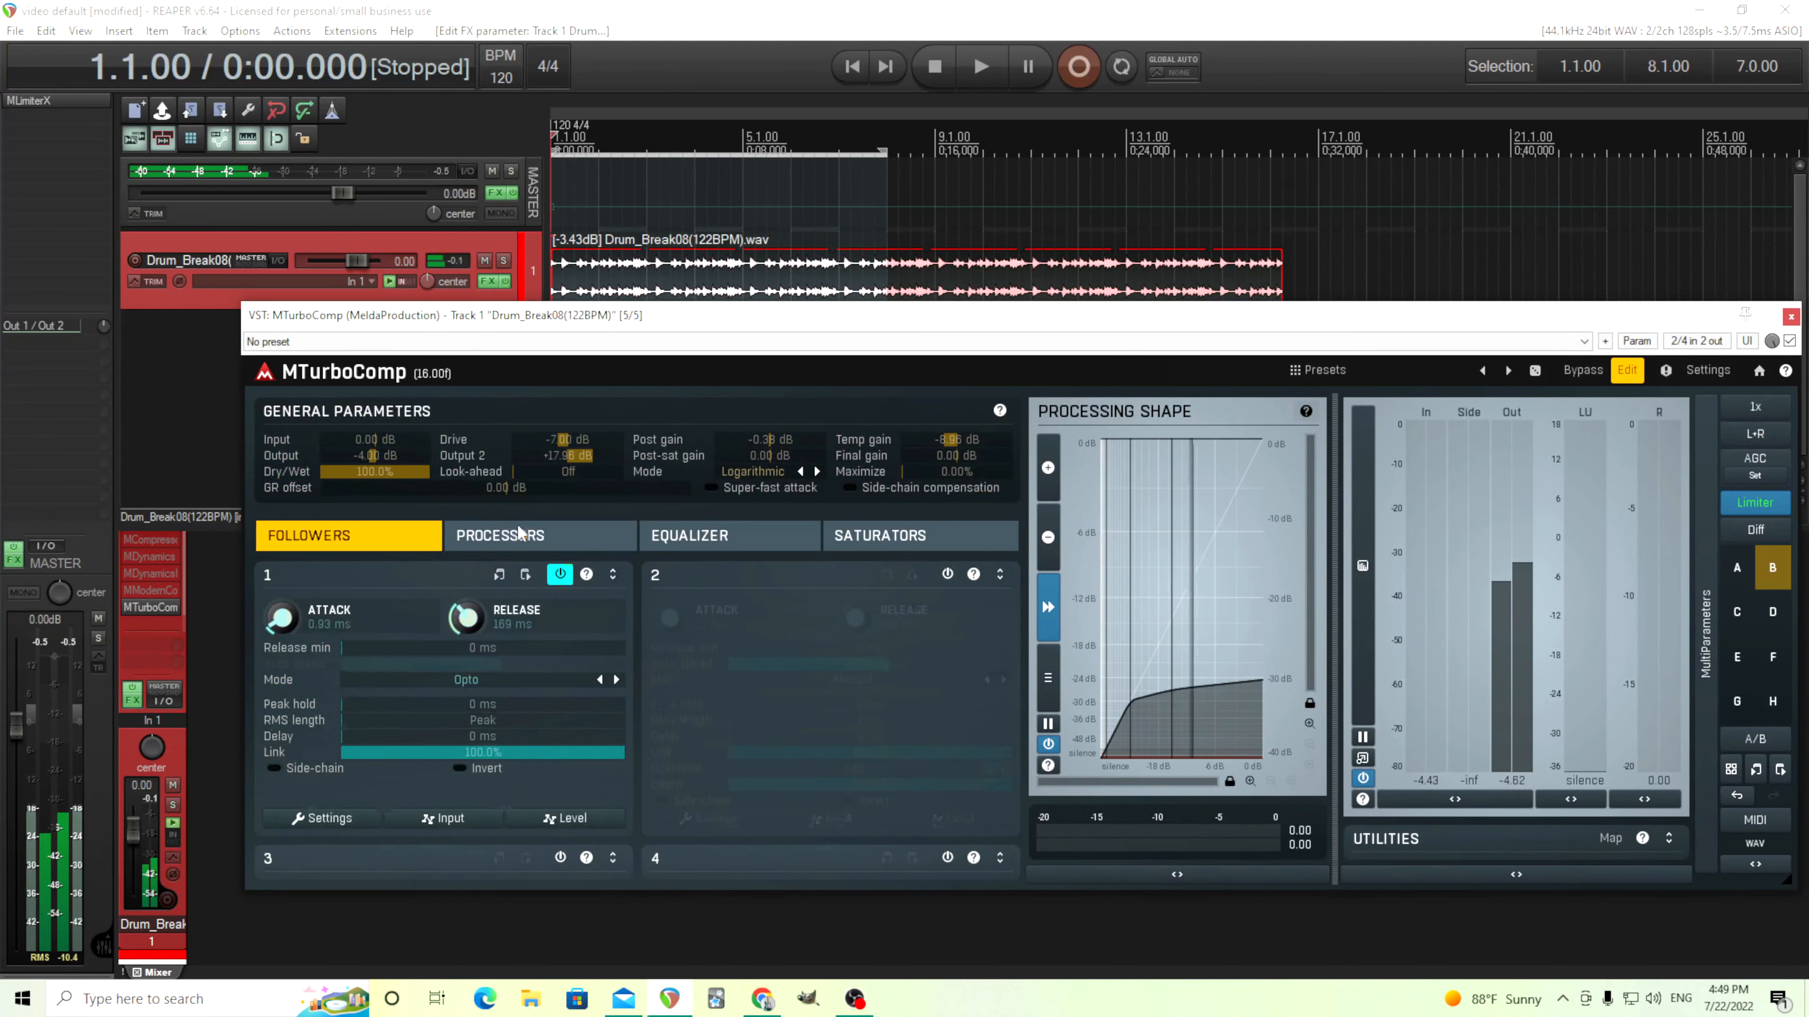
pyautogui.click(520, 535)
pyautogui.click(712, 543)
pyautogui.click(873, 543)
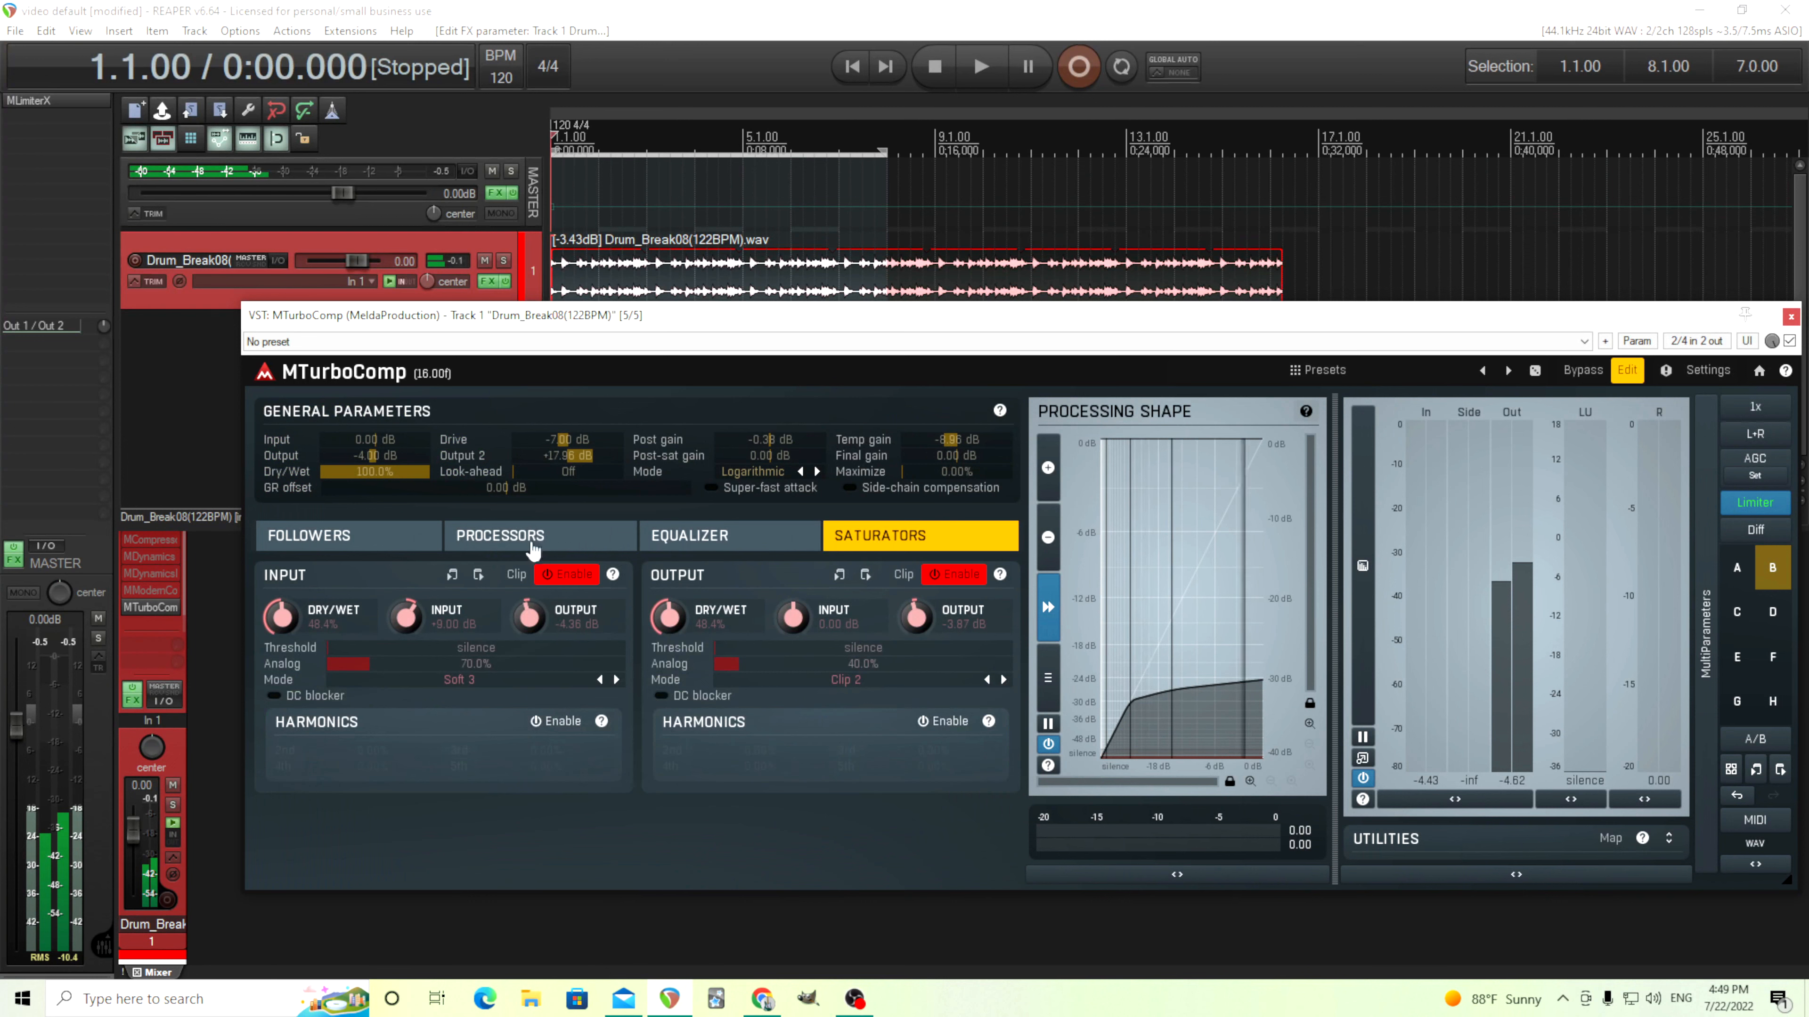
pyautogui.click(406, 539)
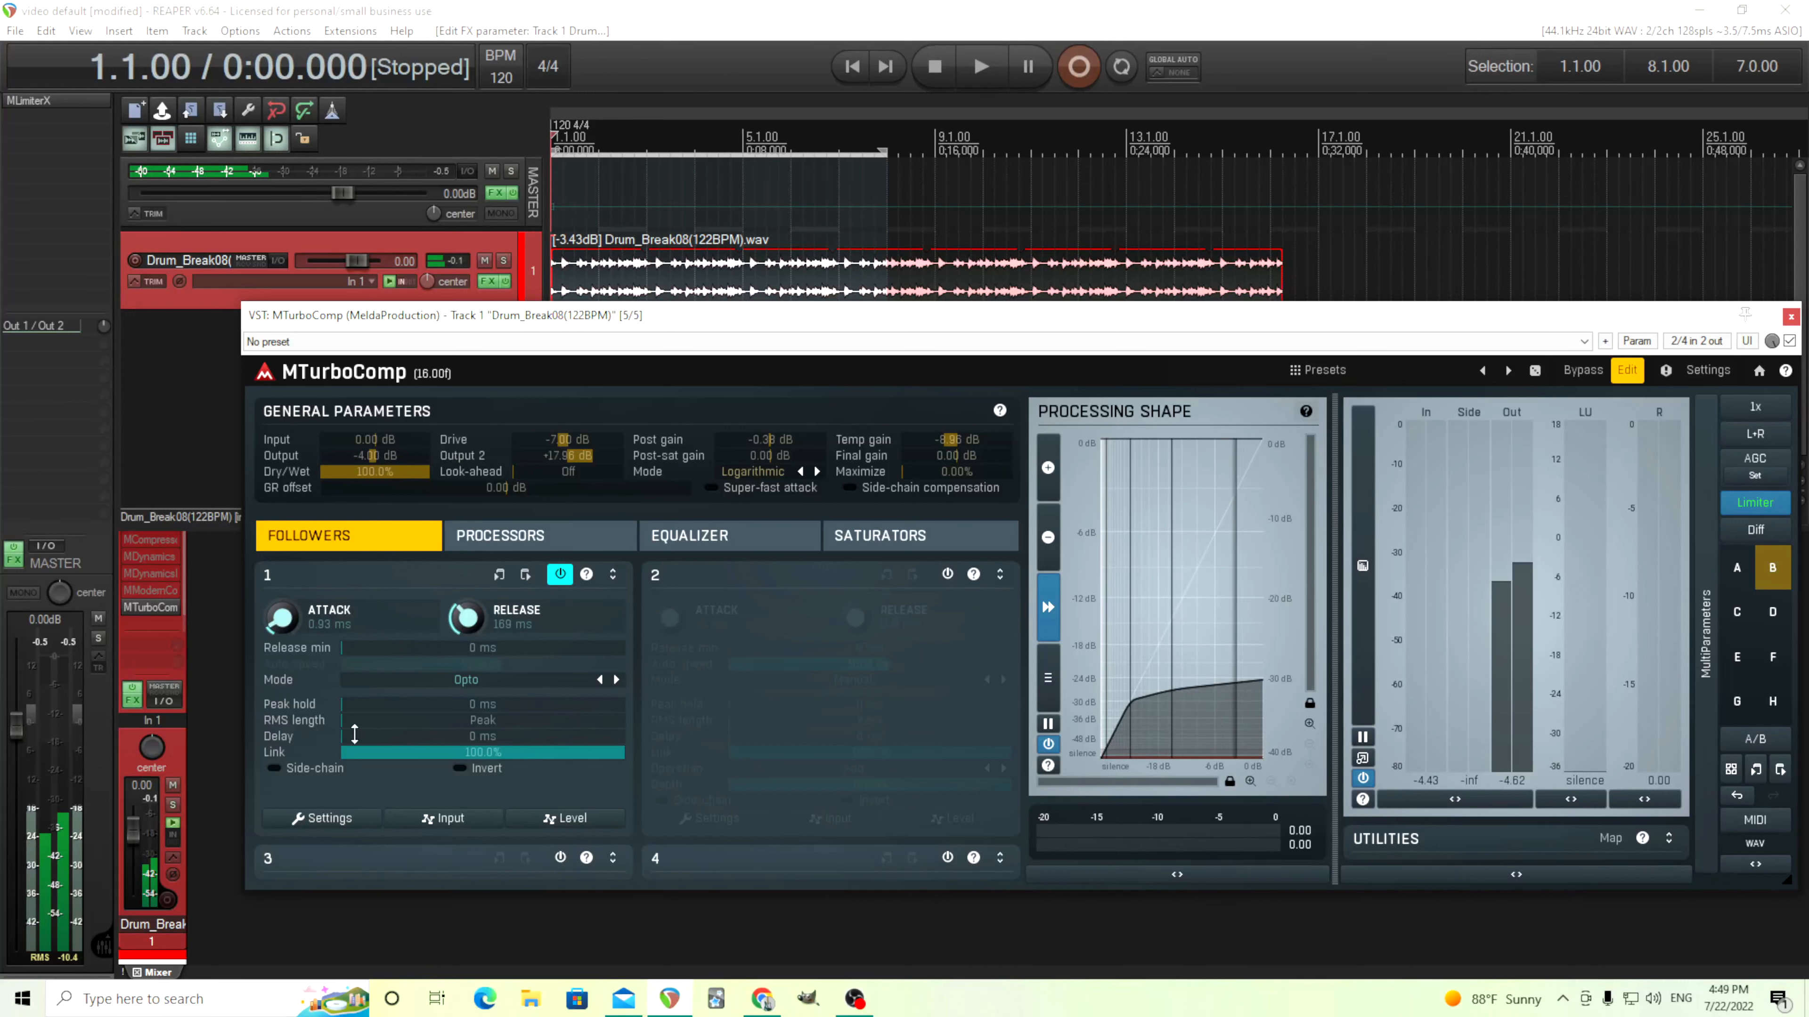
# - Try enabling followers 2 and 3 with follower 3's attack at 67 ms, and switch both followers off again
pyautogui.click(948, 577)
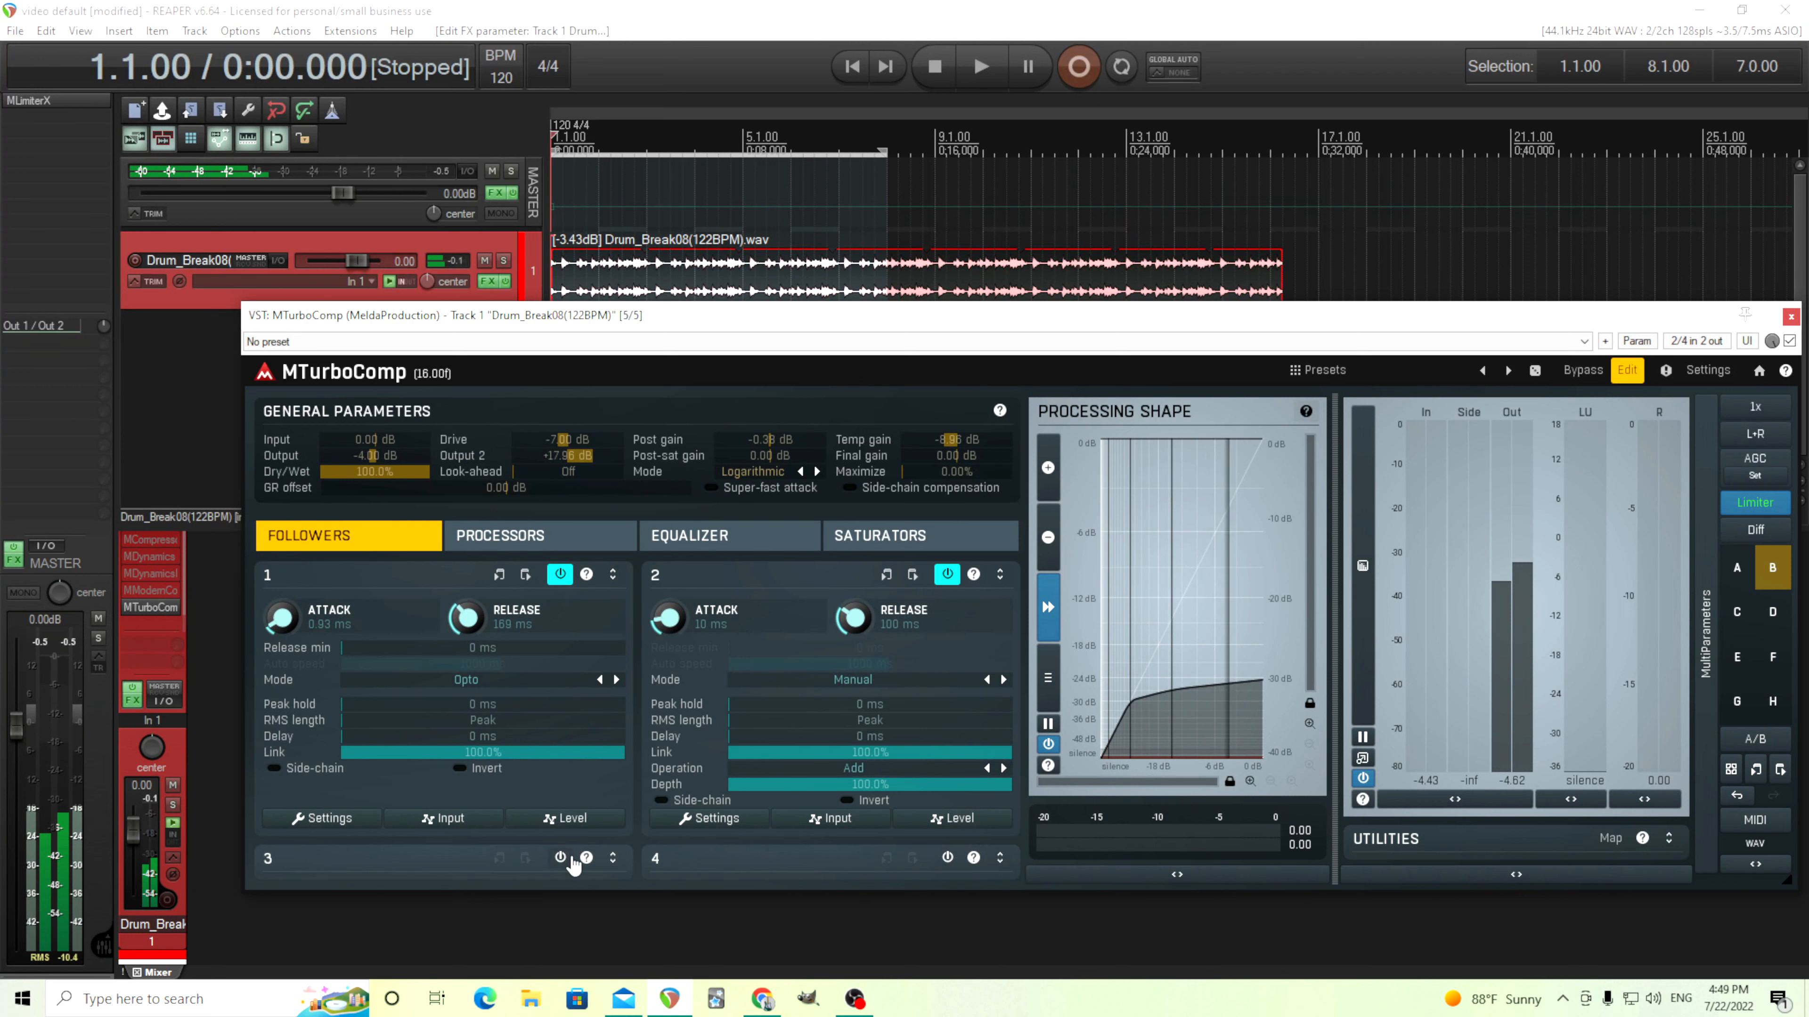
pyautogui.click(561, 859)
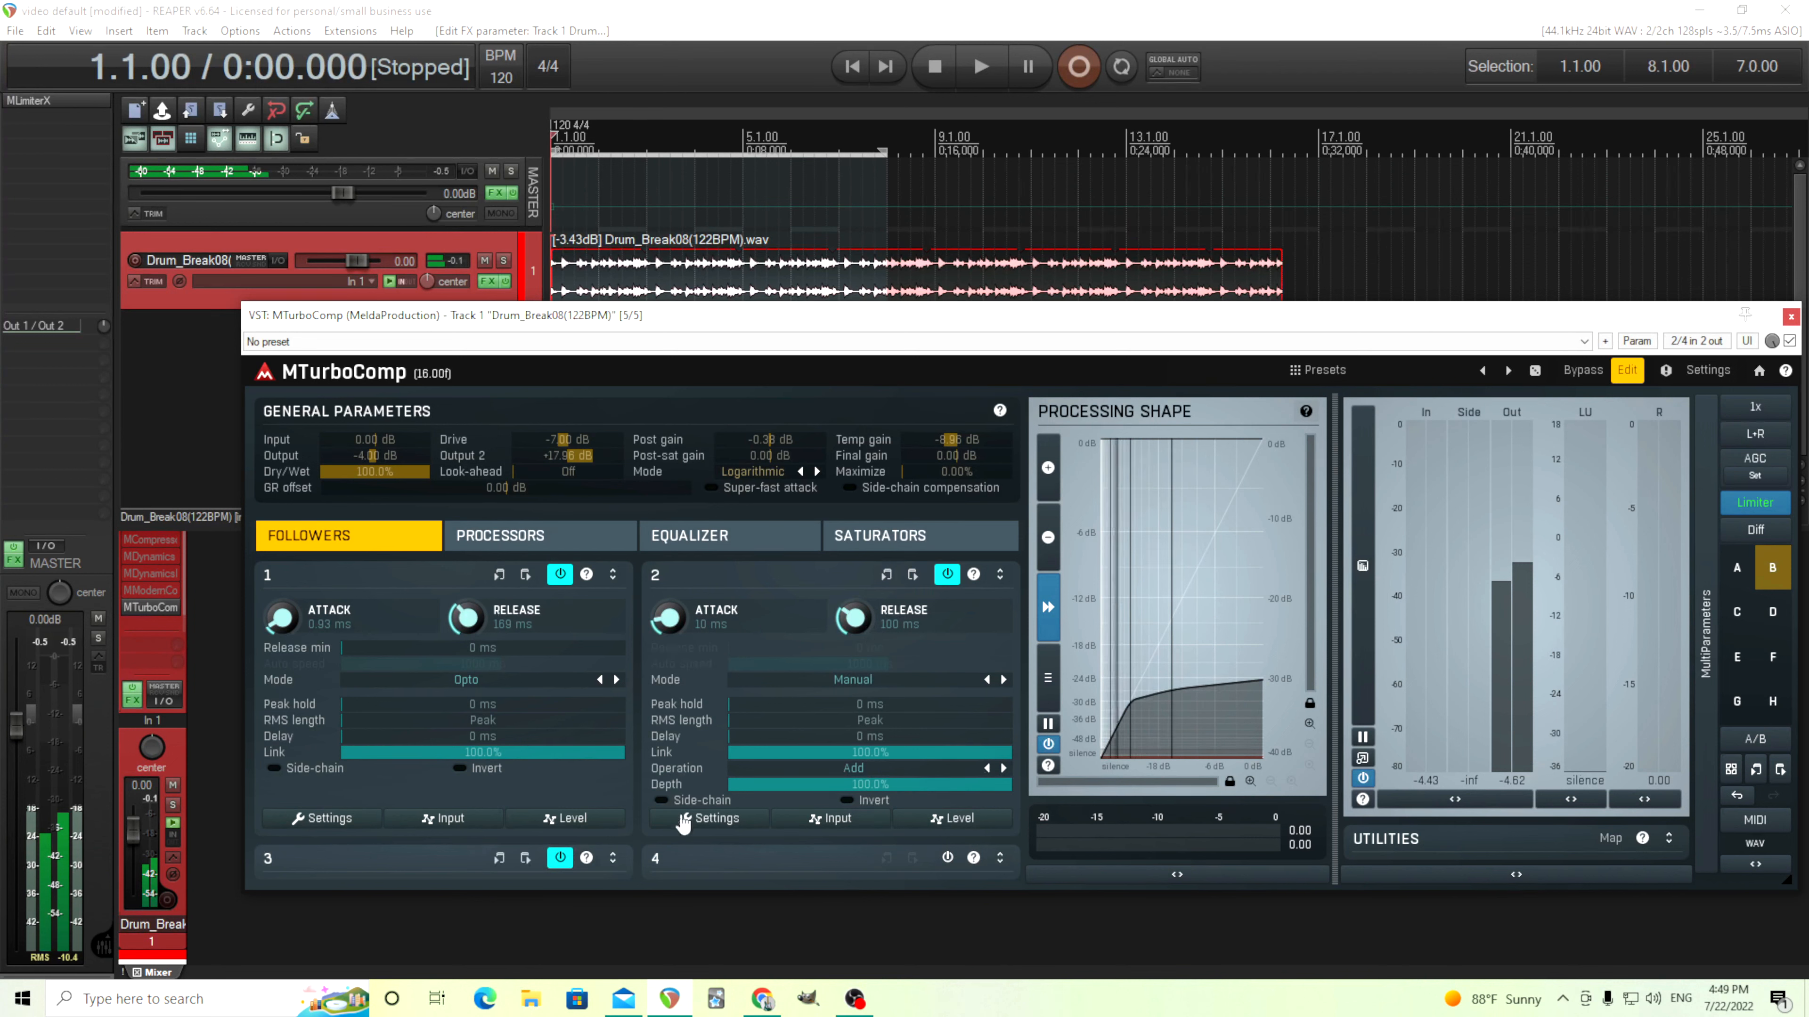
pyautogui.click(612, 858)
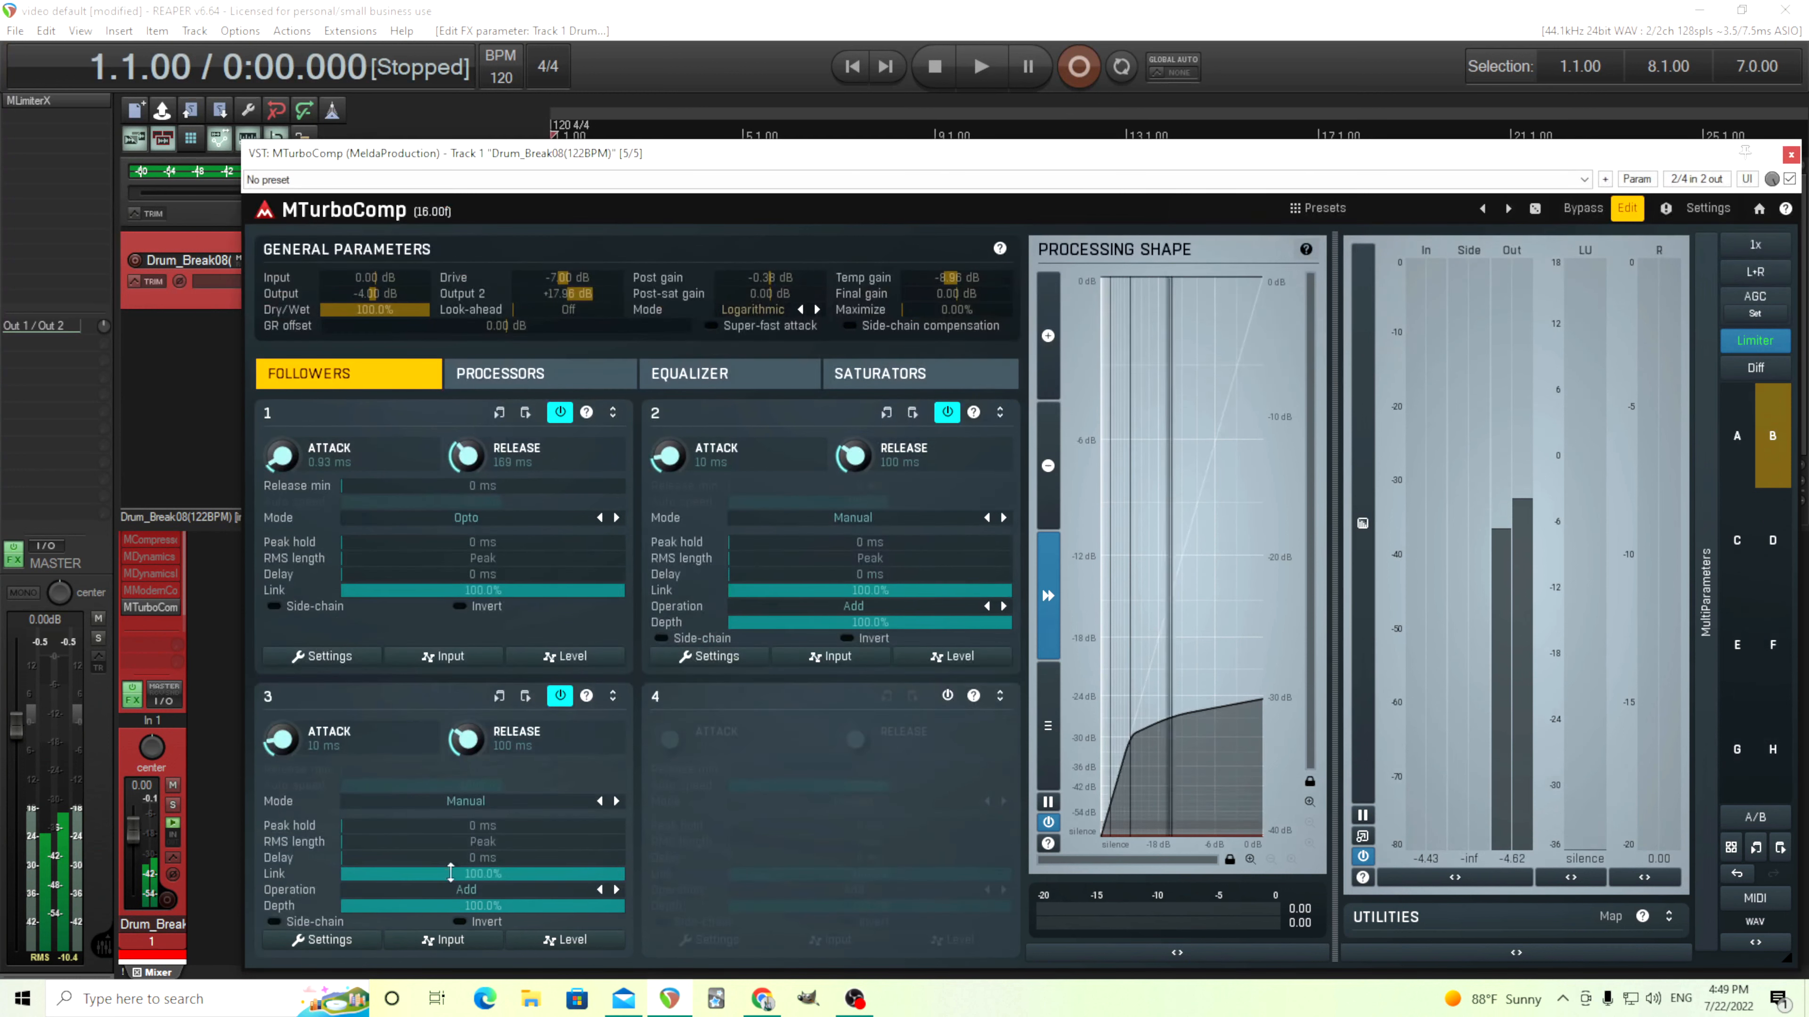
pyautogui.moveTo(292, 758); pyautogui.dragTo(407, 861)
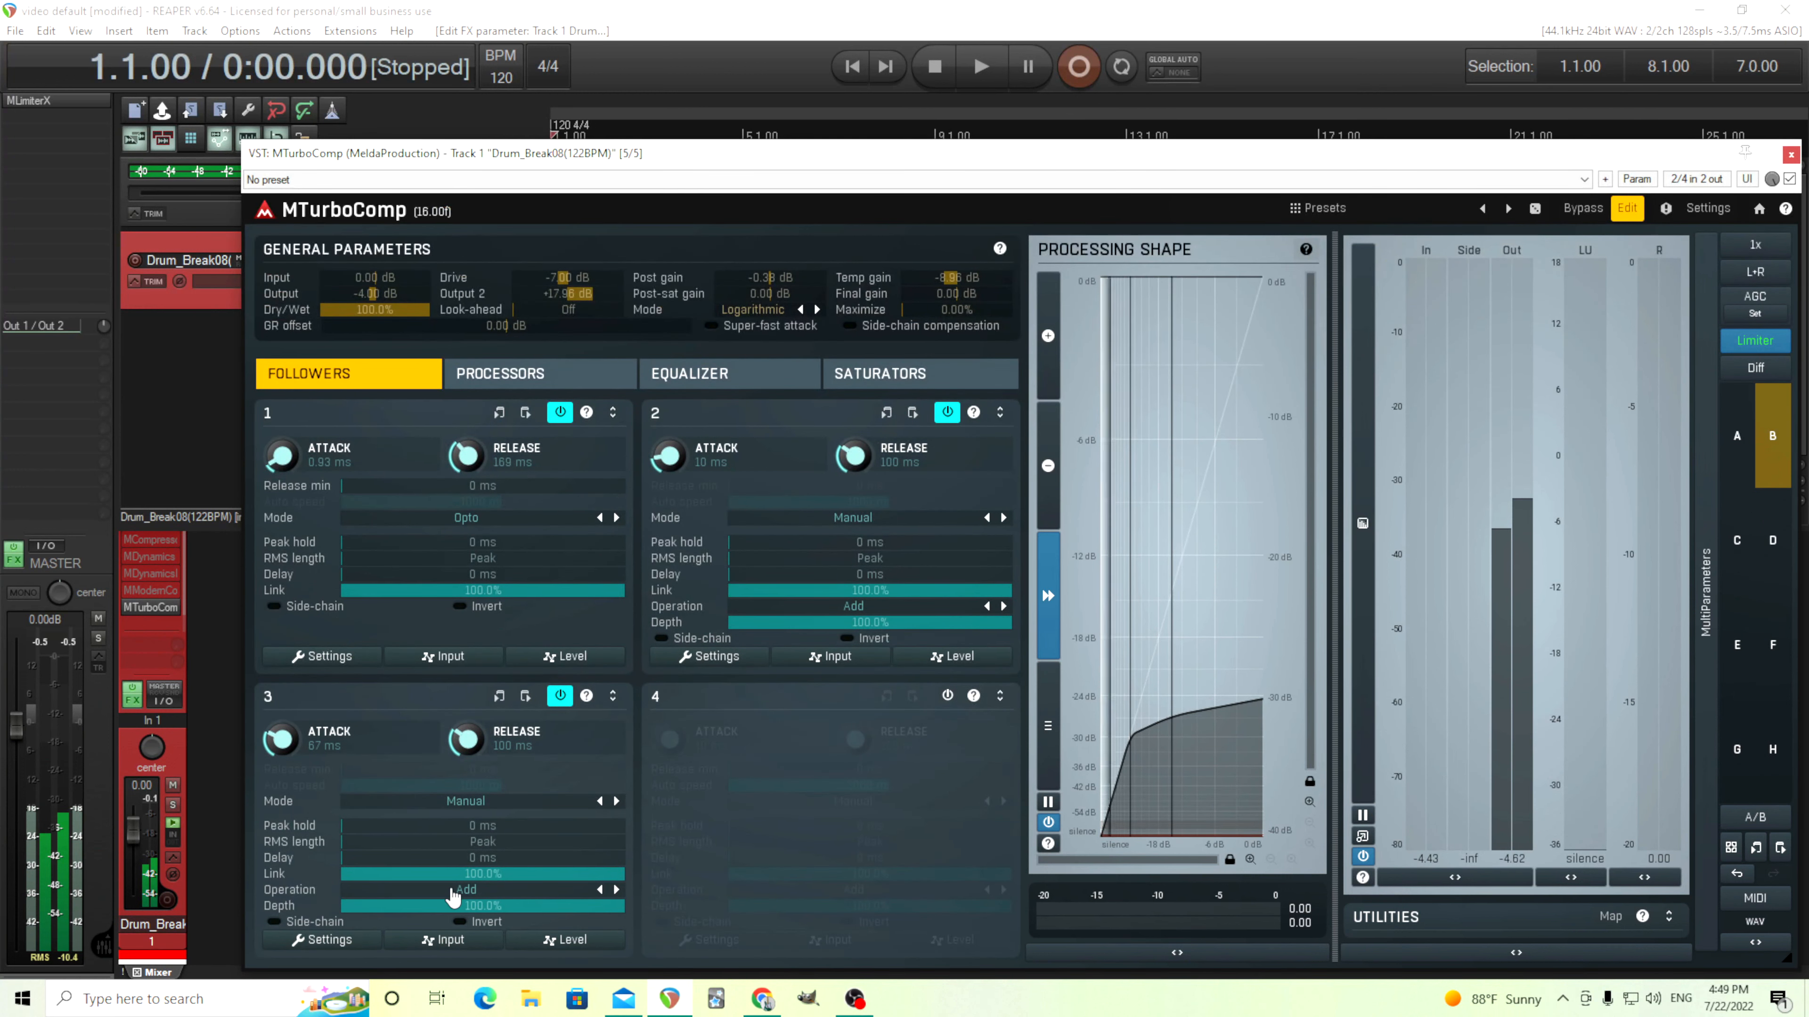
pyautogui.click(560, 696)
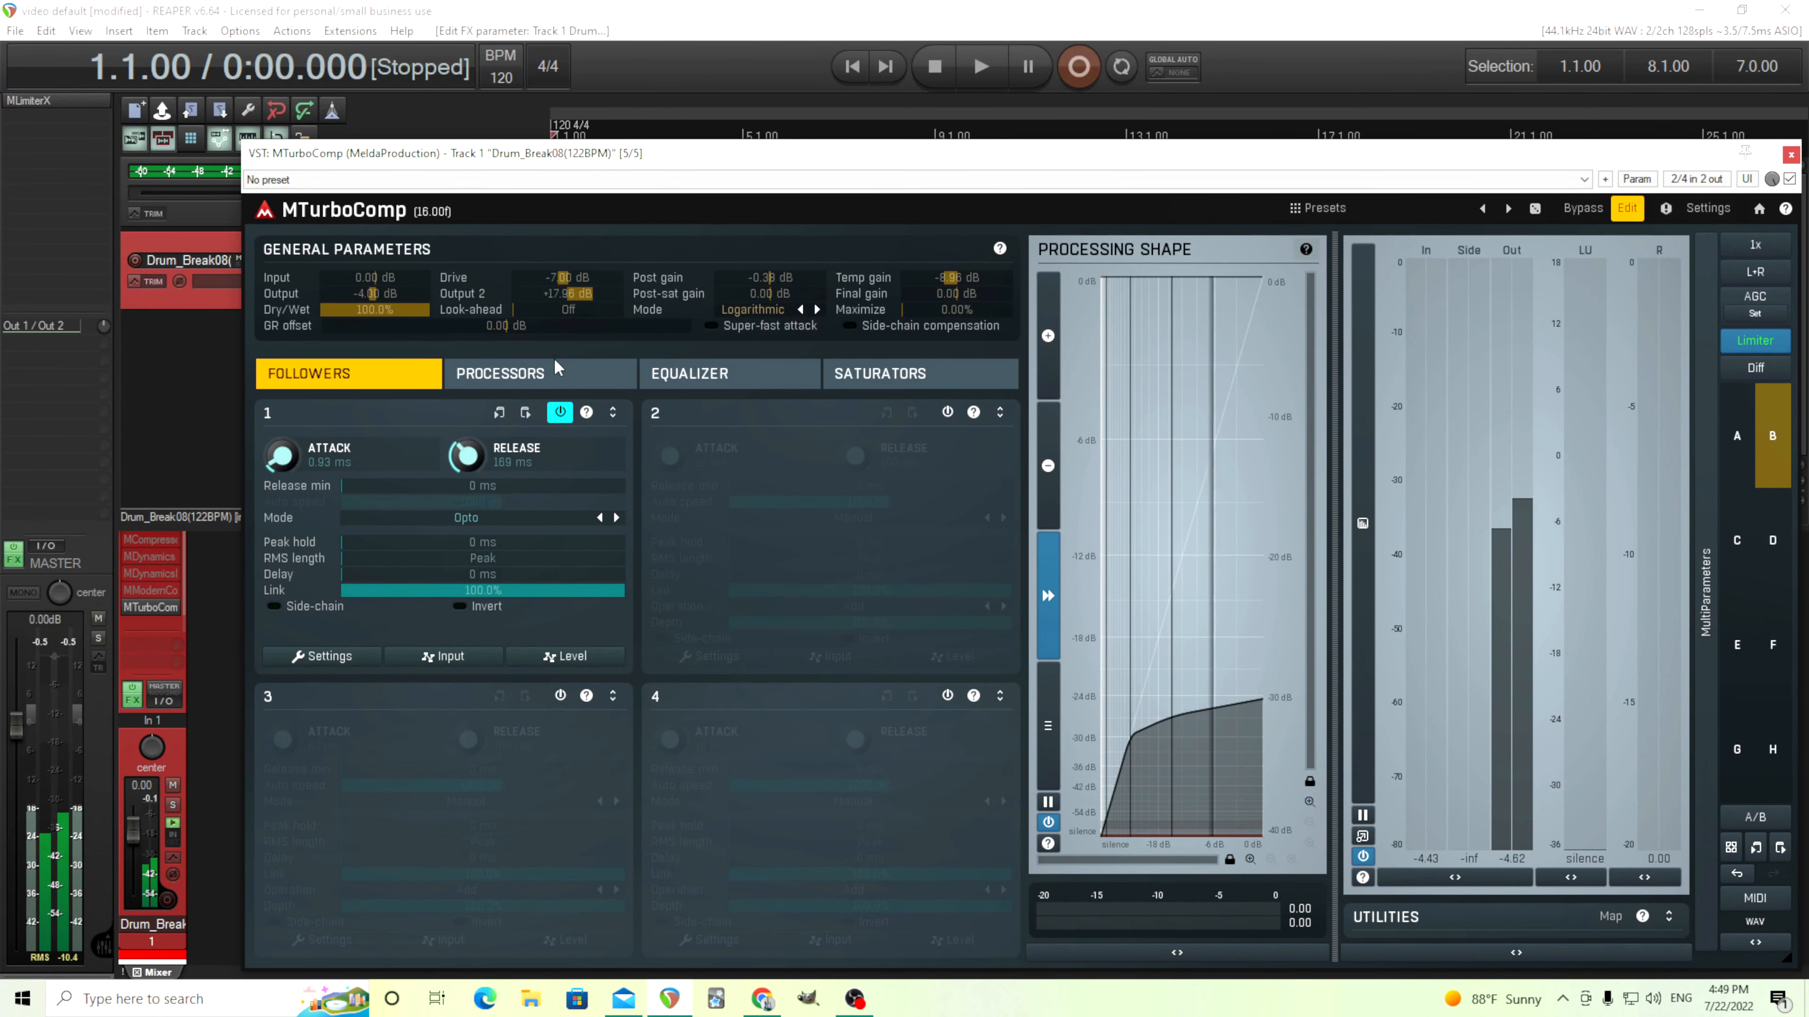
# - Try lowering processor 2's threshold to about -30.8 dB, and switch MTurboComp's equalizer on and off again
pyautogui.click(535, 378)
pyautogui.moveTo(668, 455)
pyautogui.mouseDown()
pyautogui.moveTo(668, 427)
pyautogui.moveTo(668, 460)
pyautogui.mouseUp()
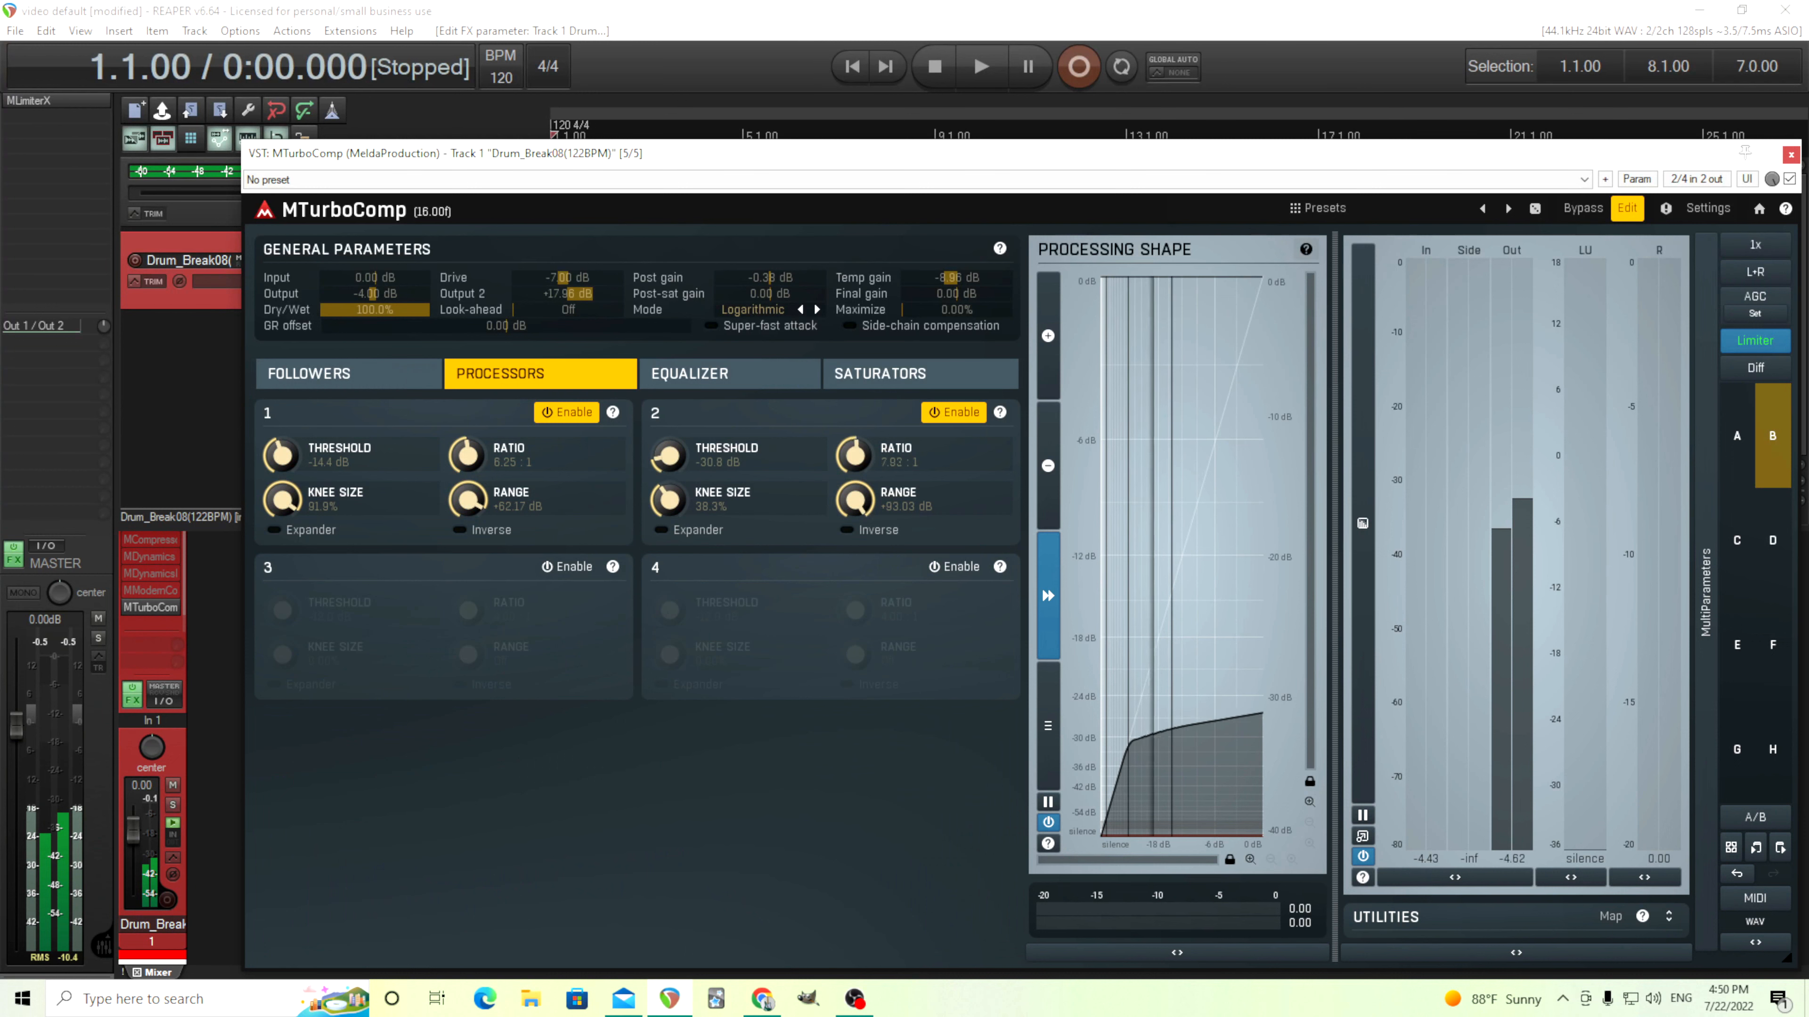
pyautogui.click(765, 383)
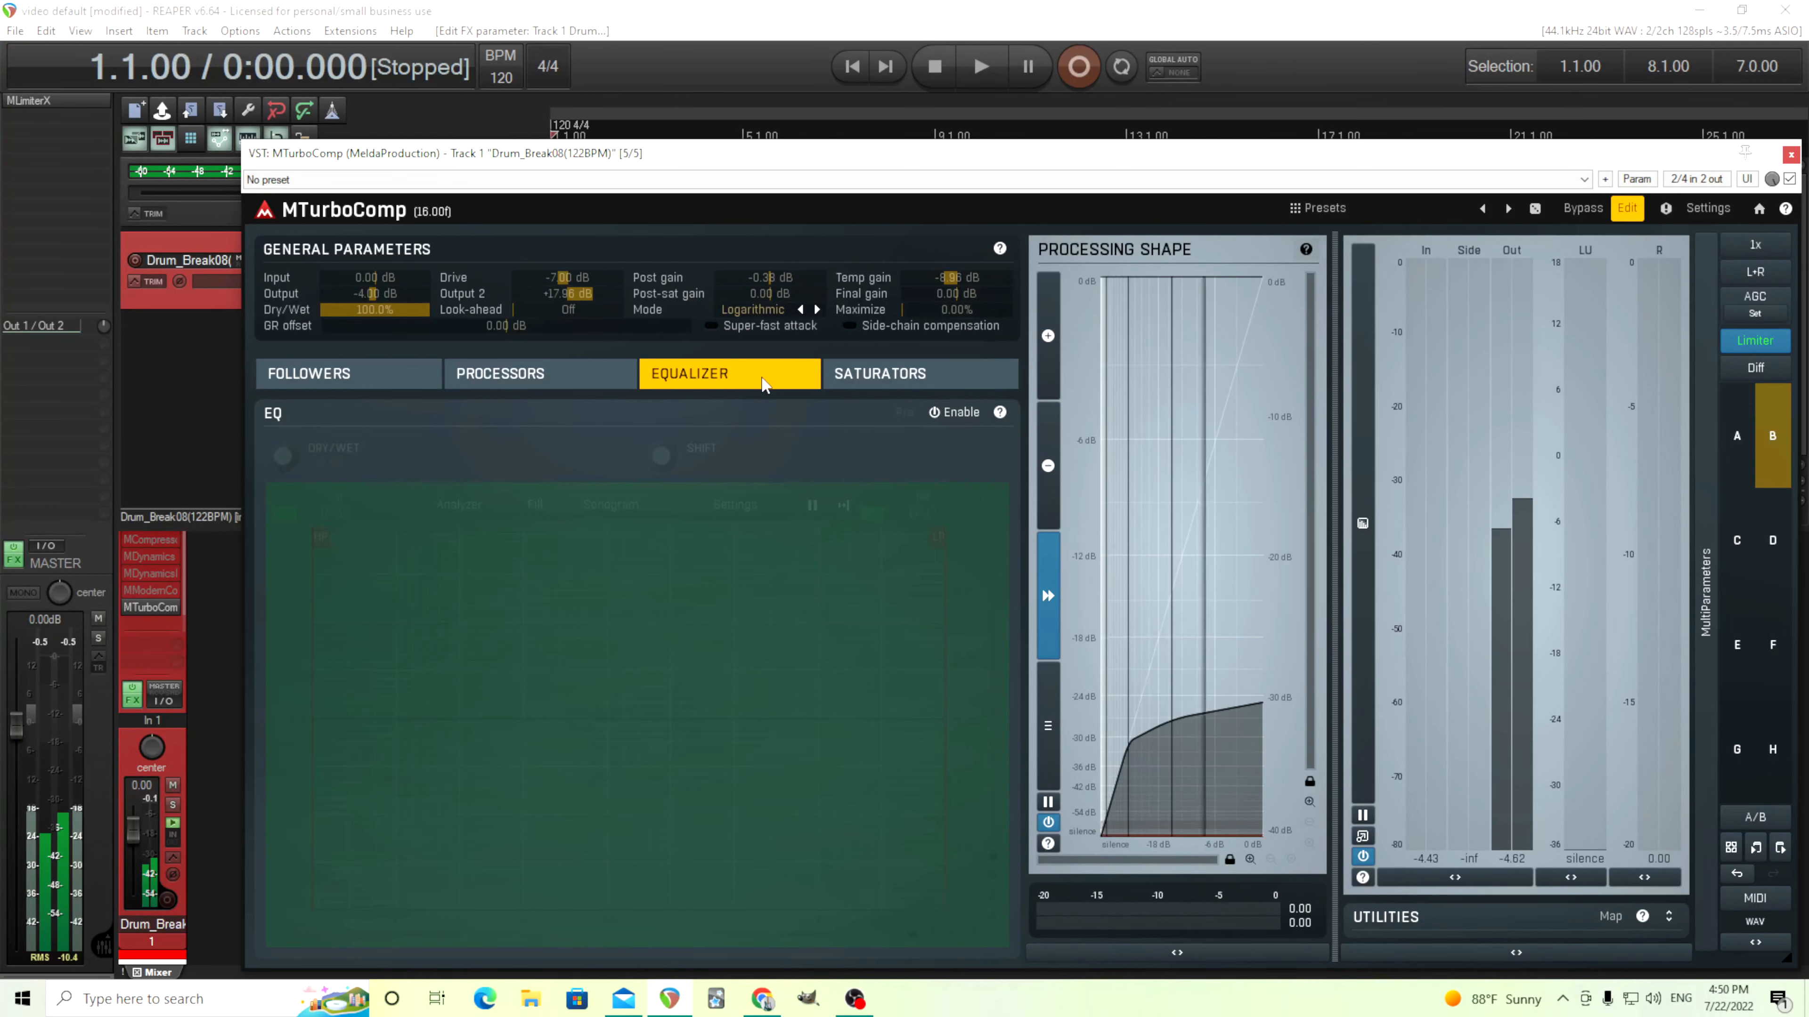
pyautogui.click(960, 413)
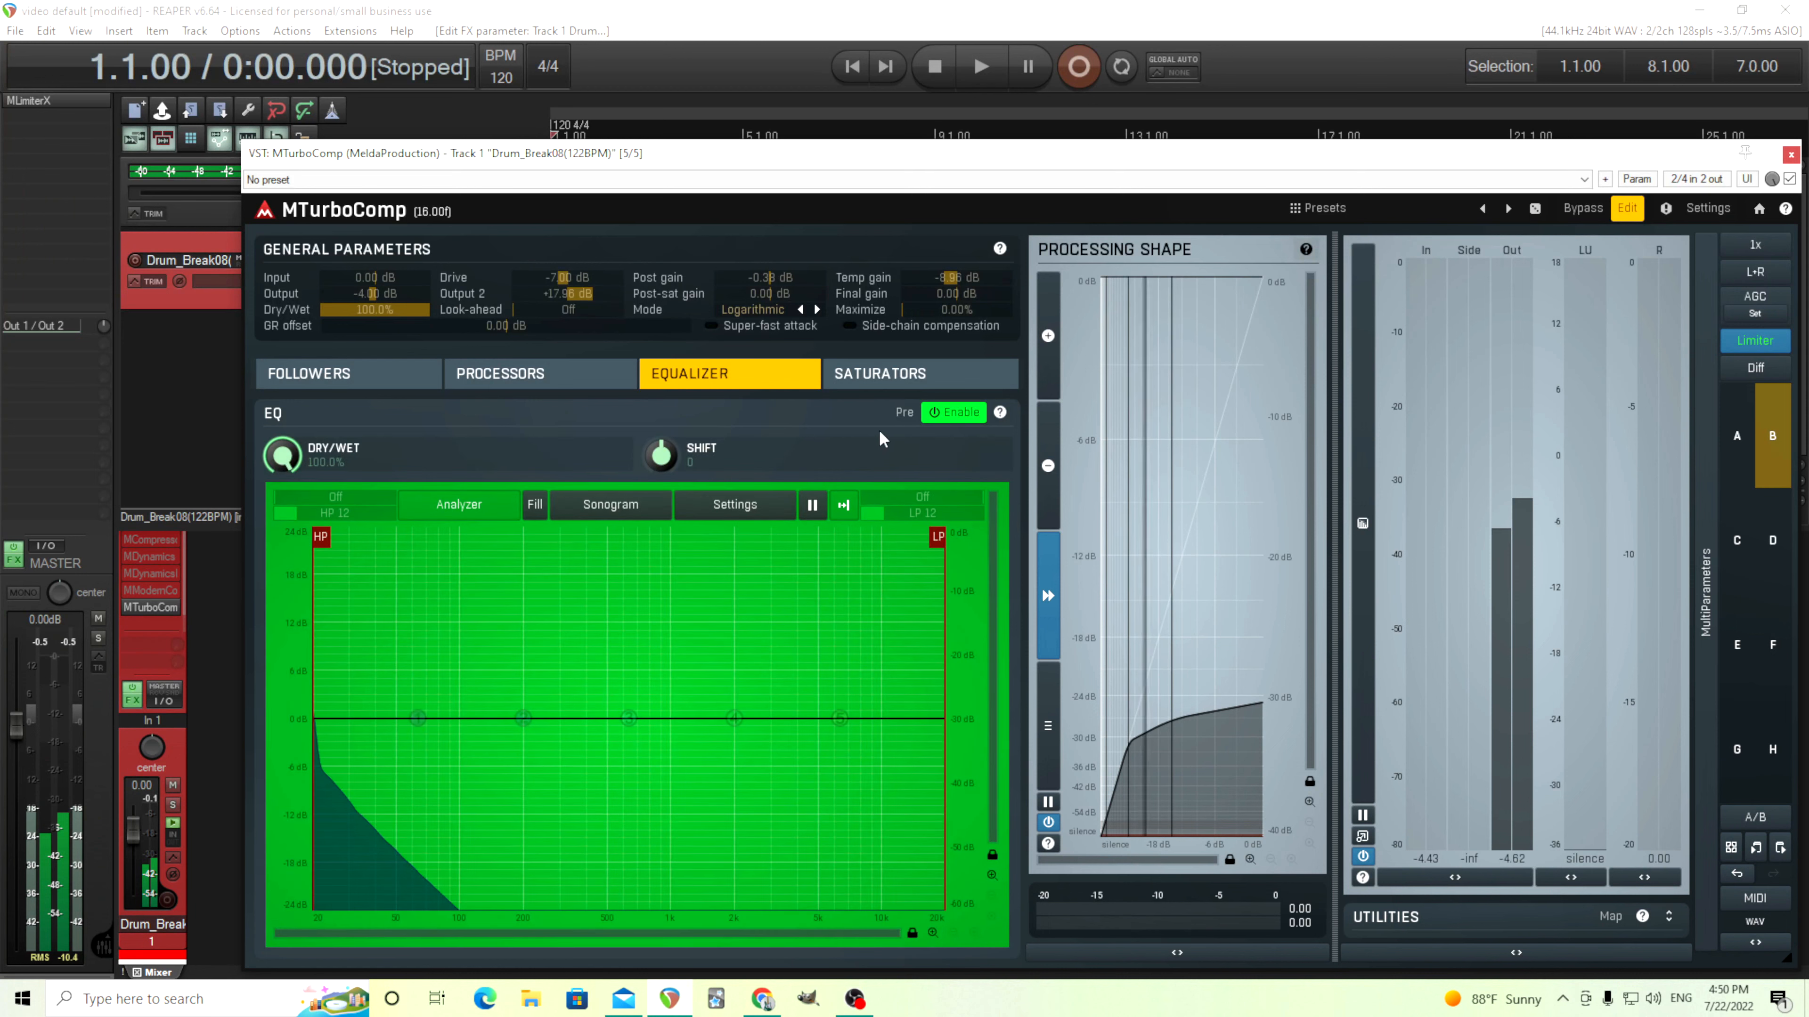
pyautogui.click(960, 417)
# - View the saturators, return MTurboComp to the Meldei 1176 device view, and reposition and slightly narrow its window
pyautogui.click(868, 383)
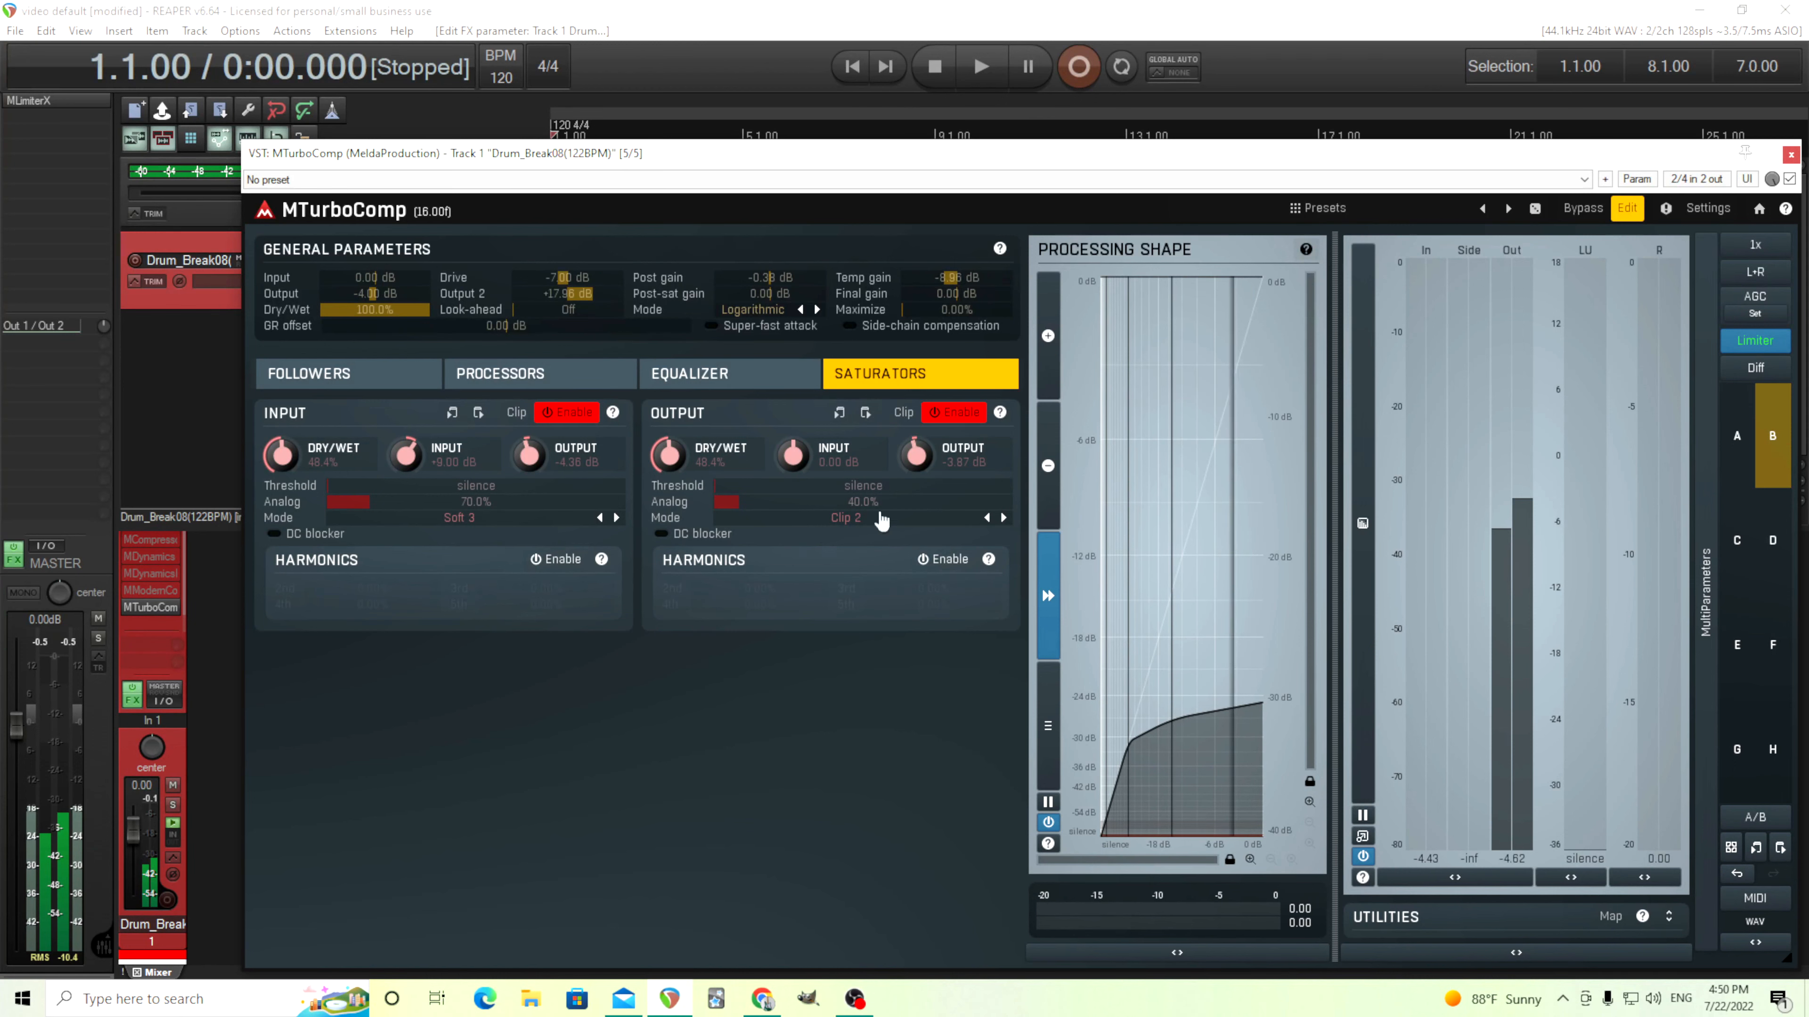
pyautogui.moveTo(1695, 152); pyautogui.dragTo(1543, 155)
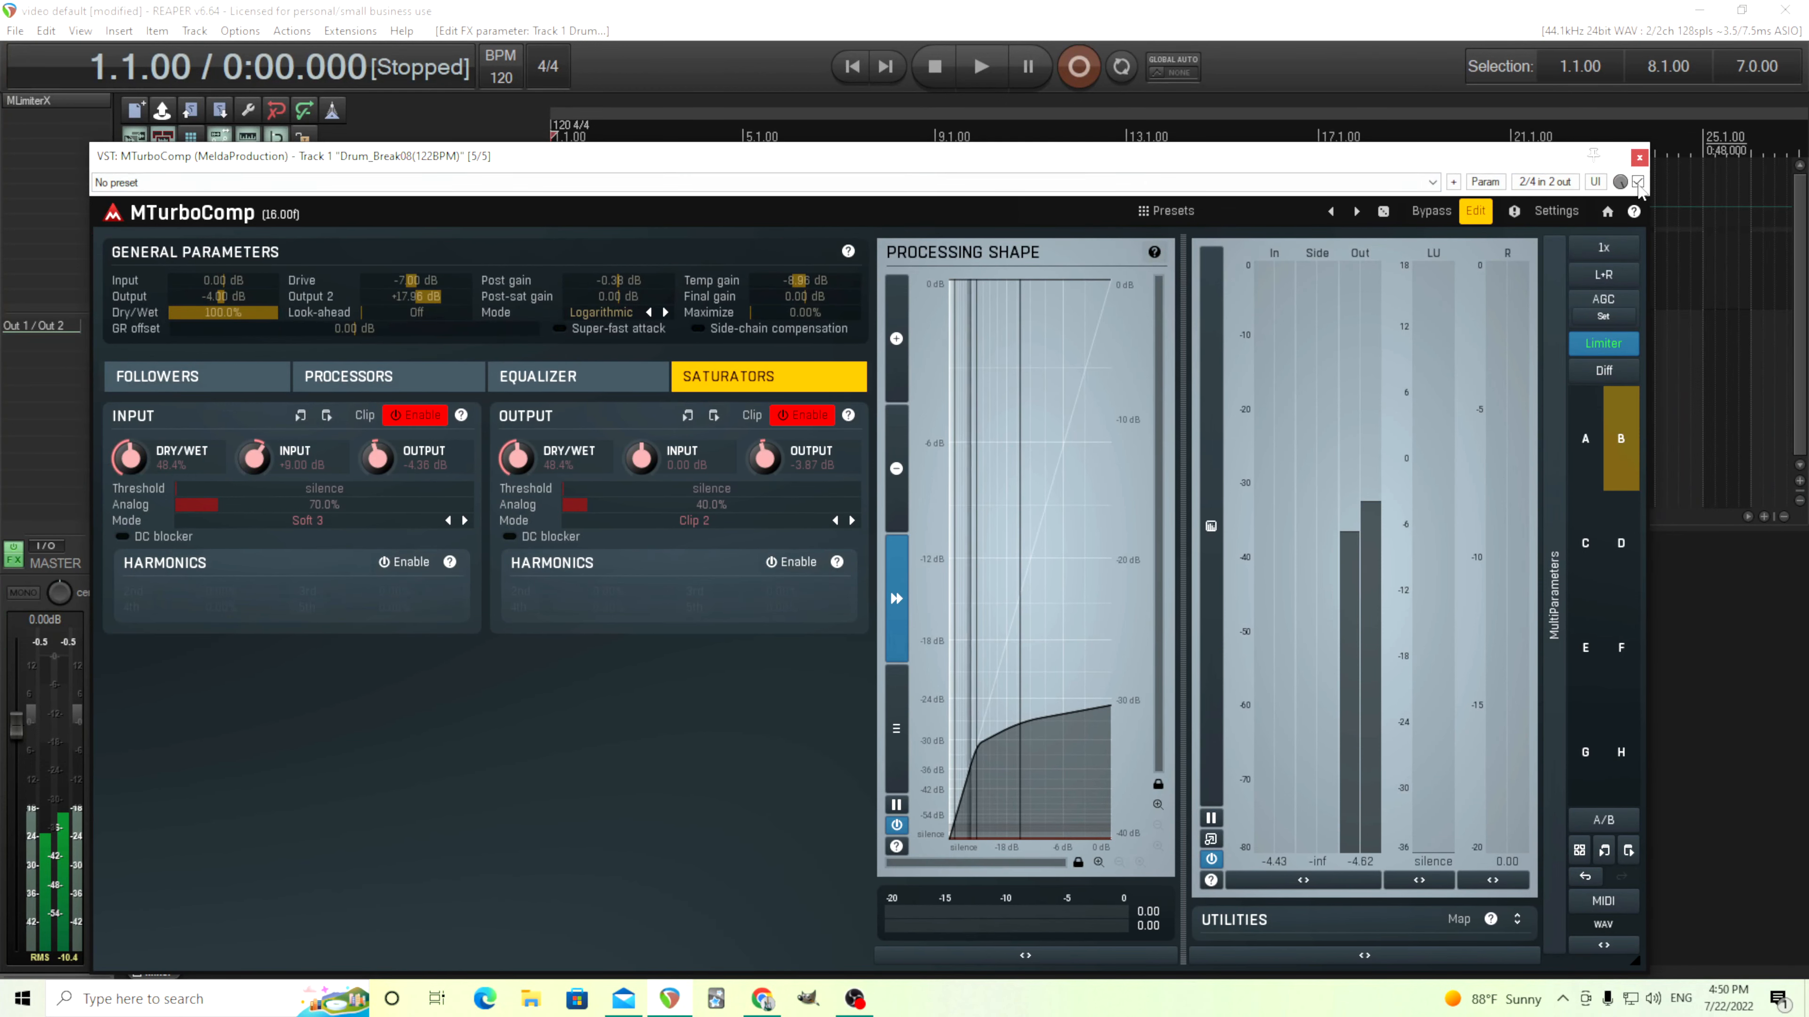
pyautogui.click(1475, 211)
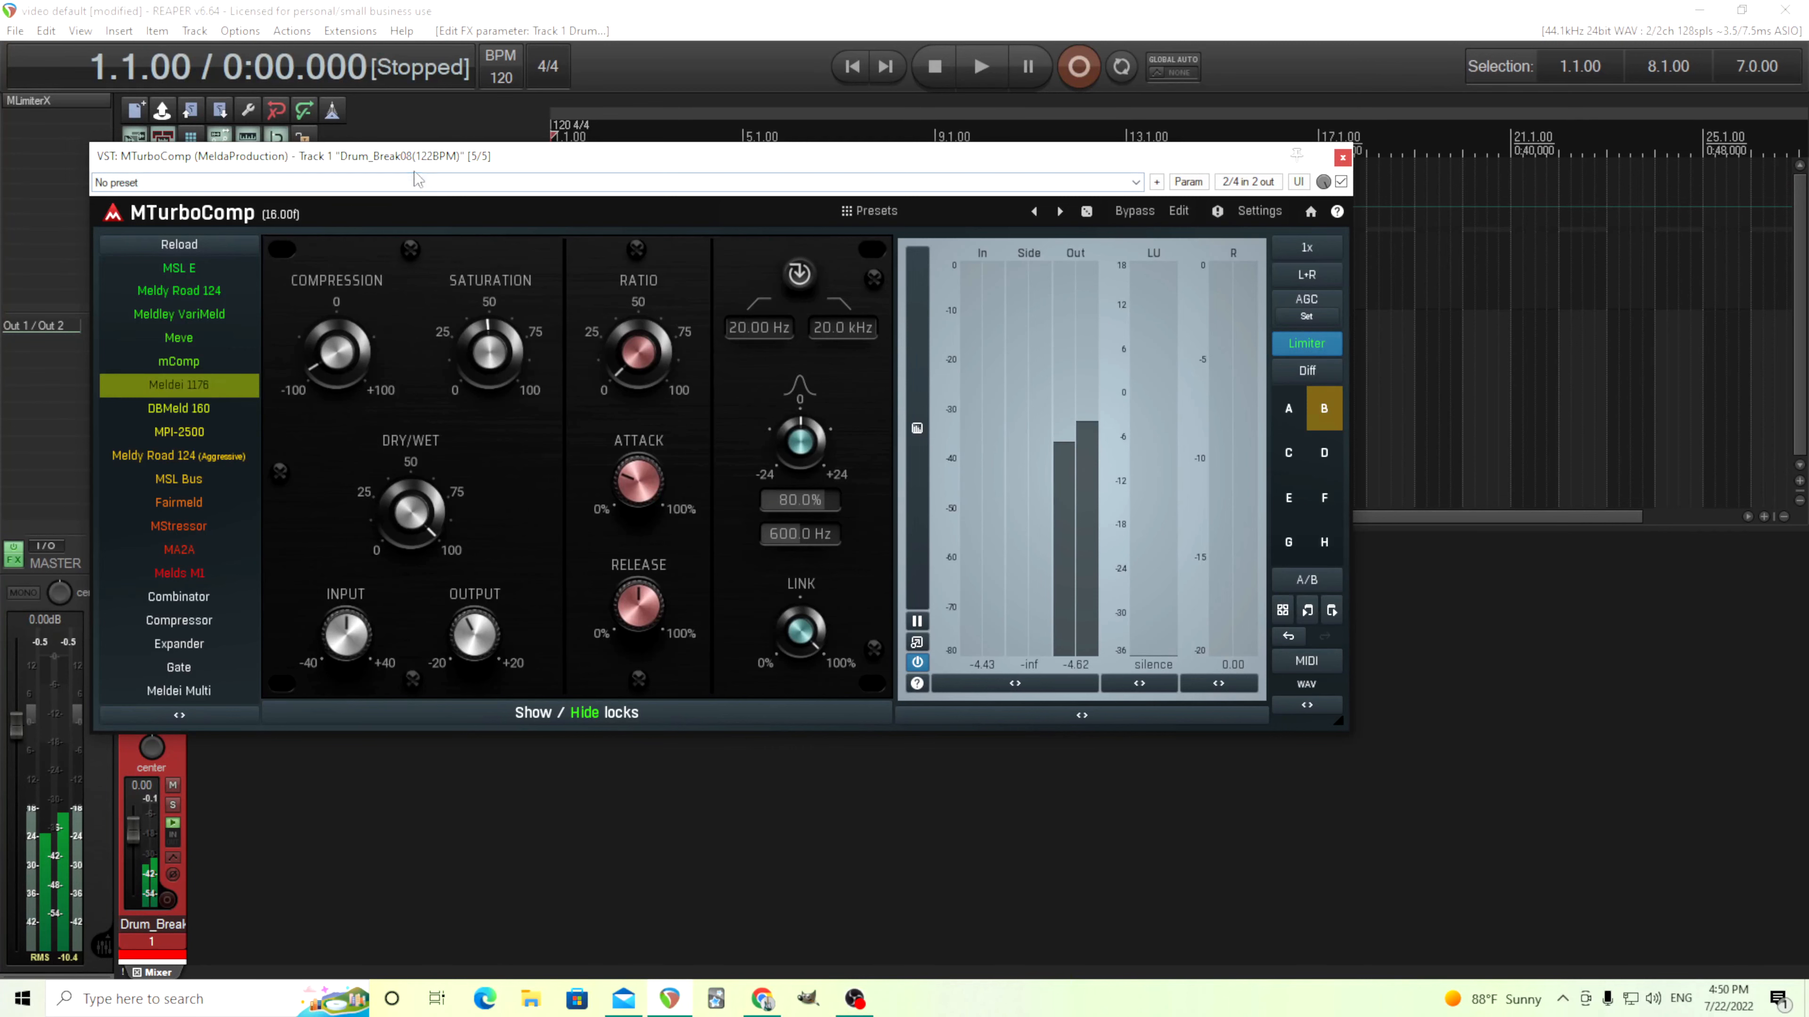
pyautogui.moveTo(440, 155); pyautogui.dragTo(723, 255)
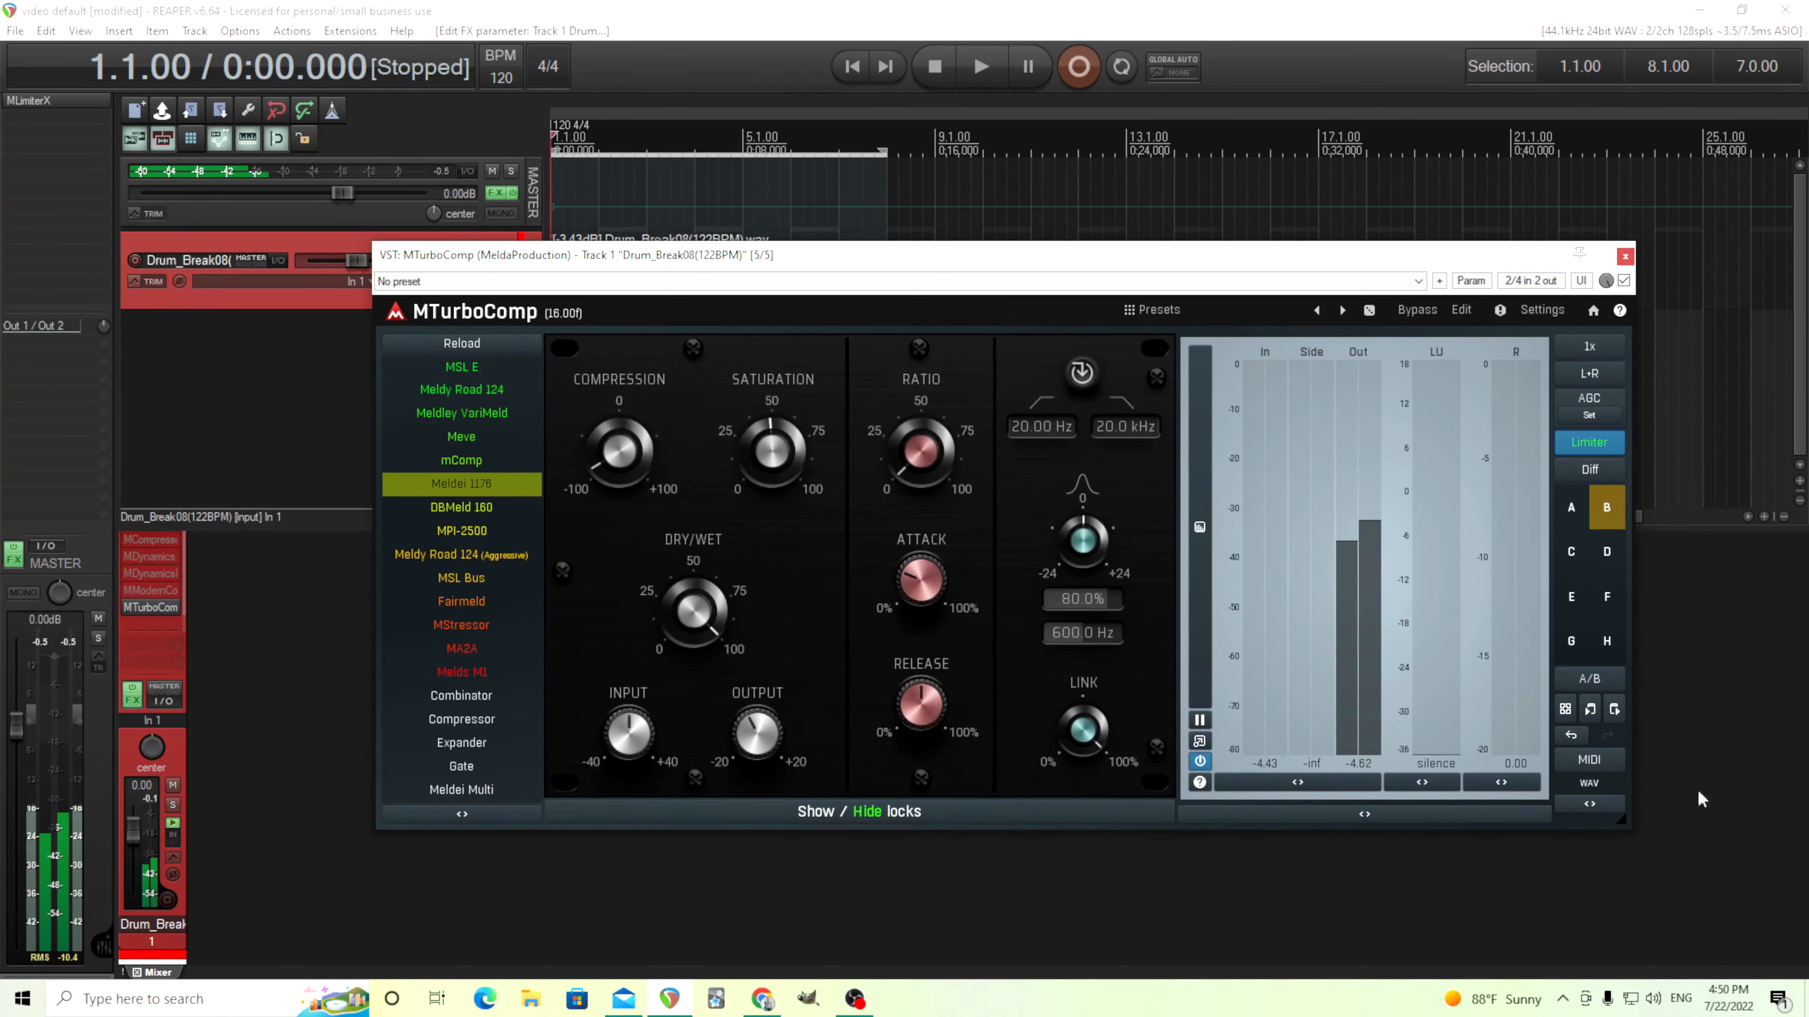
pyautogui.moveTo(1627, 828); pyautogui.dragTo(1601, 827)
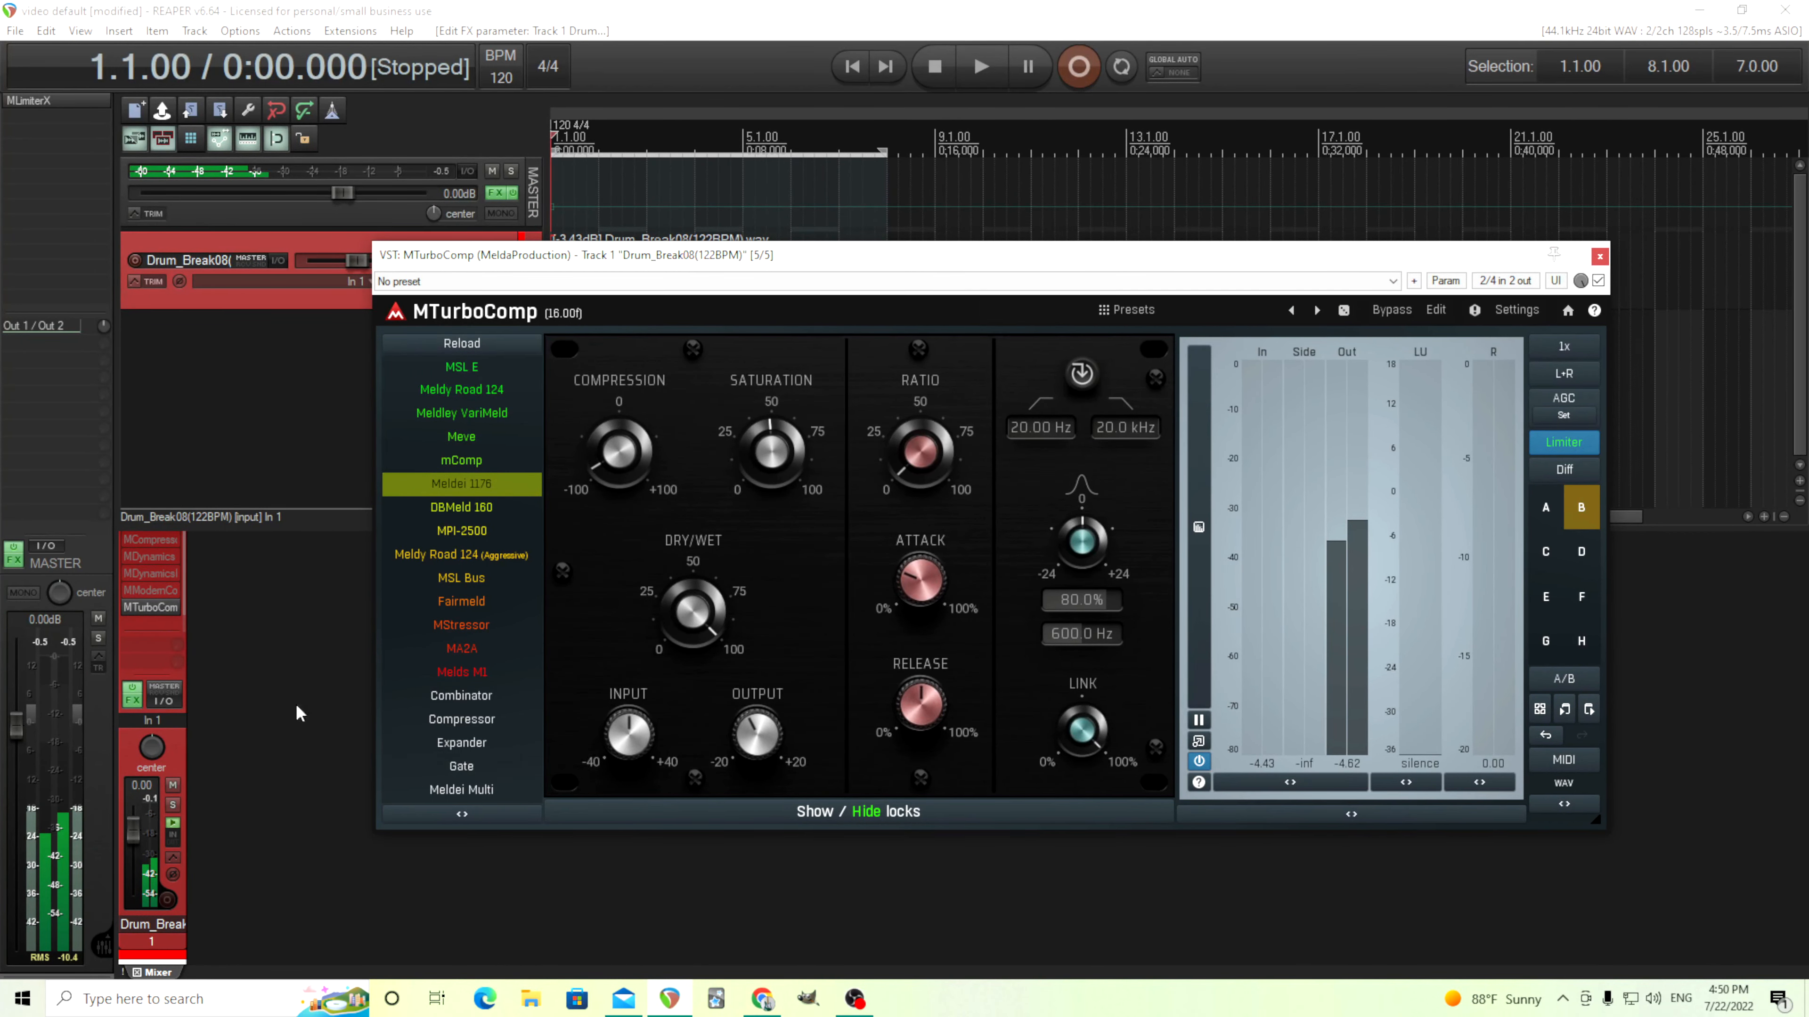
# - Review MCompressor and MDynamics from the track's effects, switching MDynamics to its Bass Comp device view, and close both windows
pyautogui.click(168, 542)
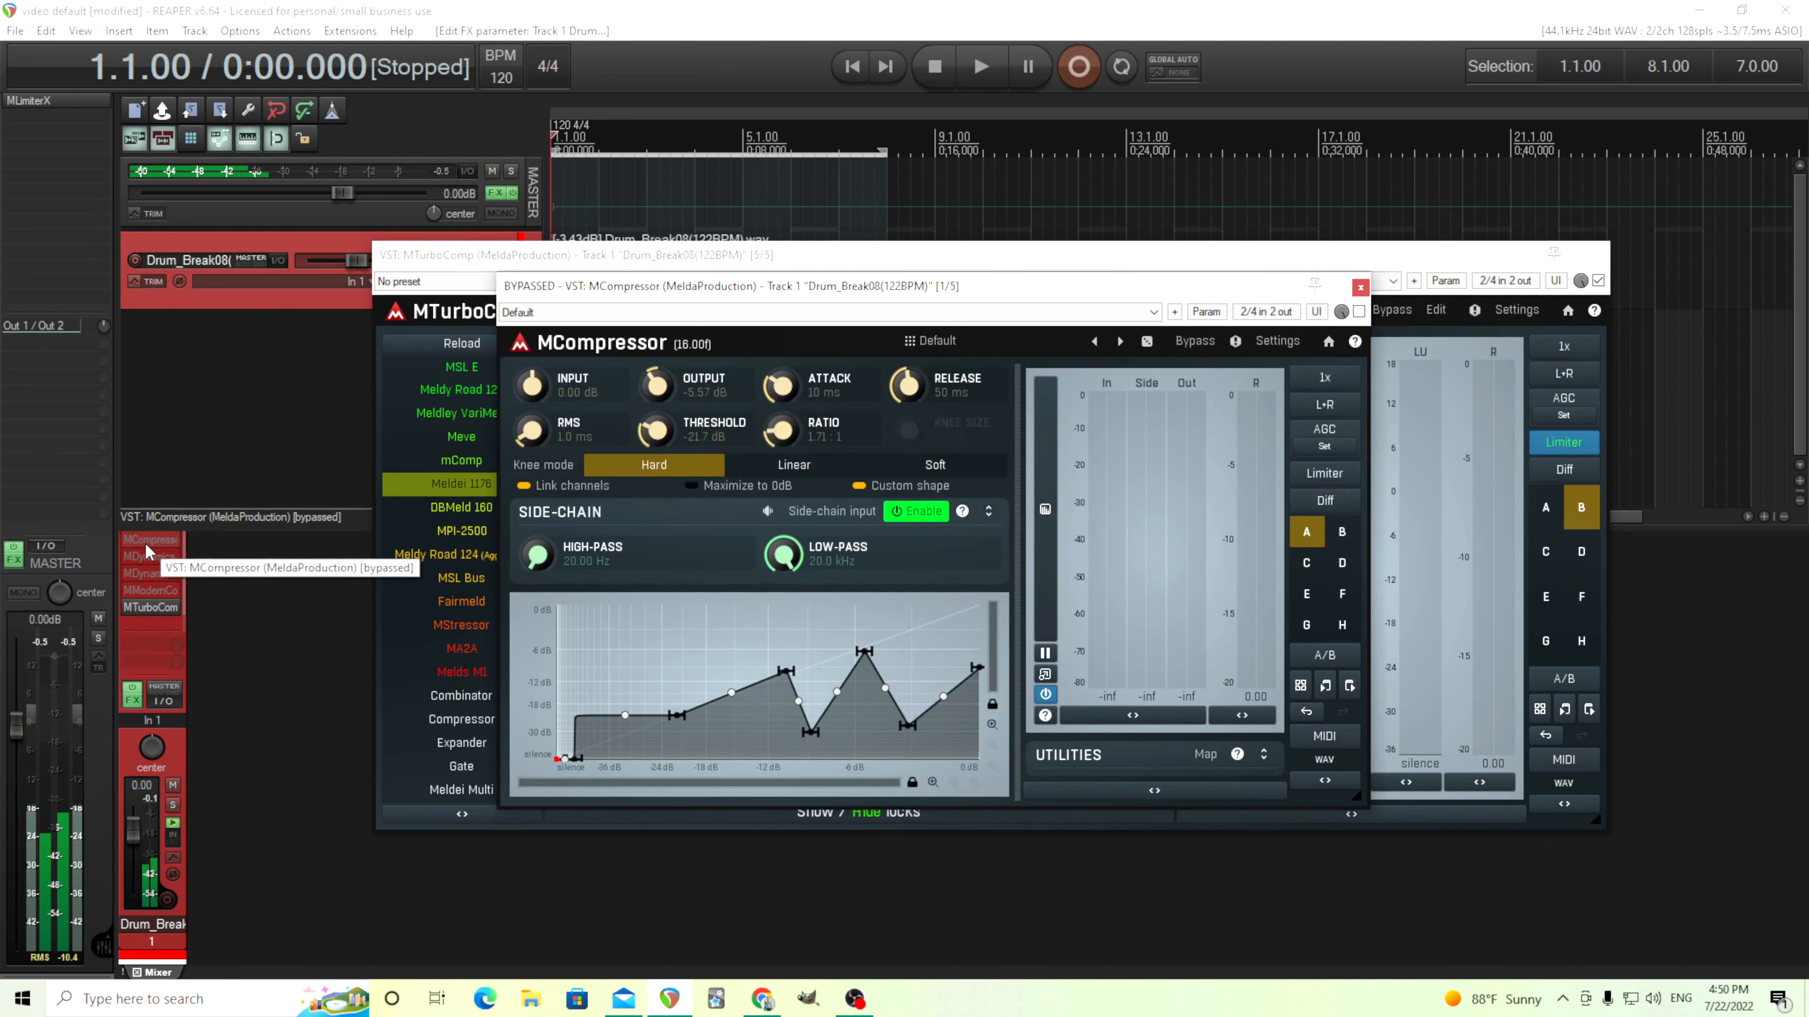
pyautogui.click(1360, 288)
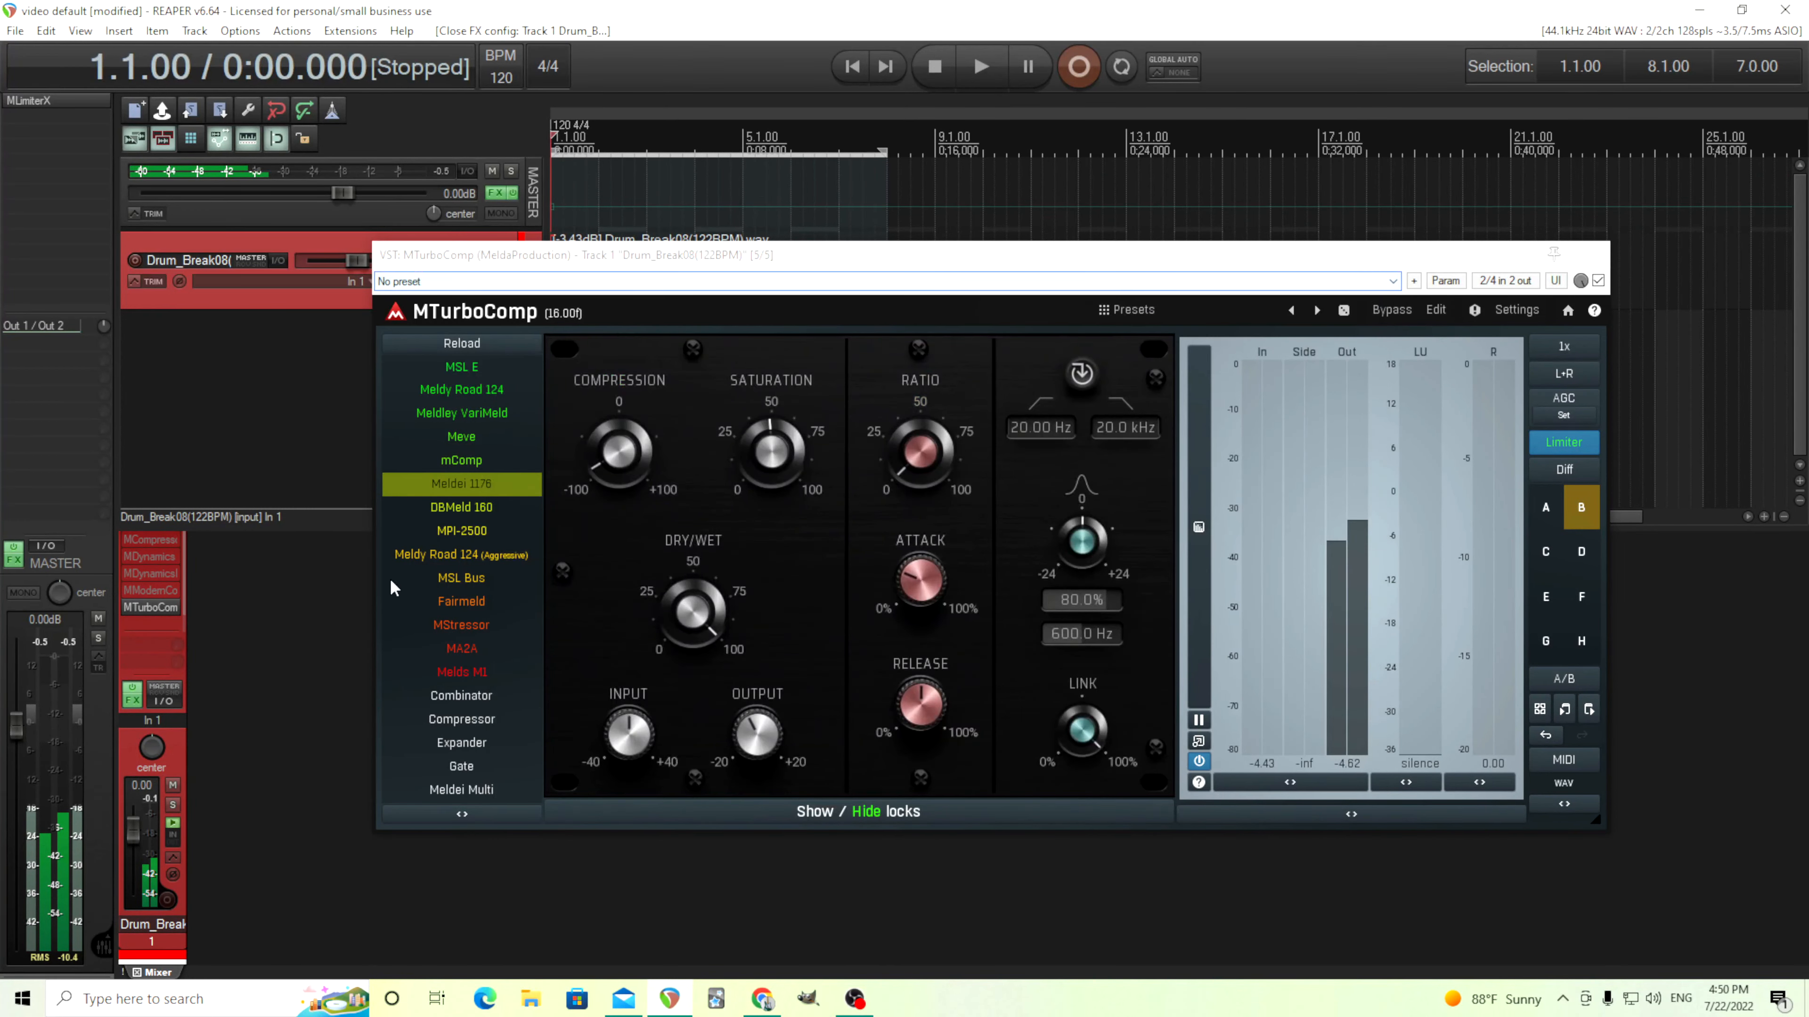
pyautogui.click(154, 561)
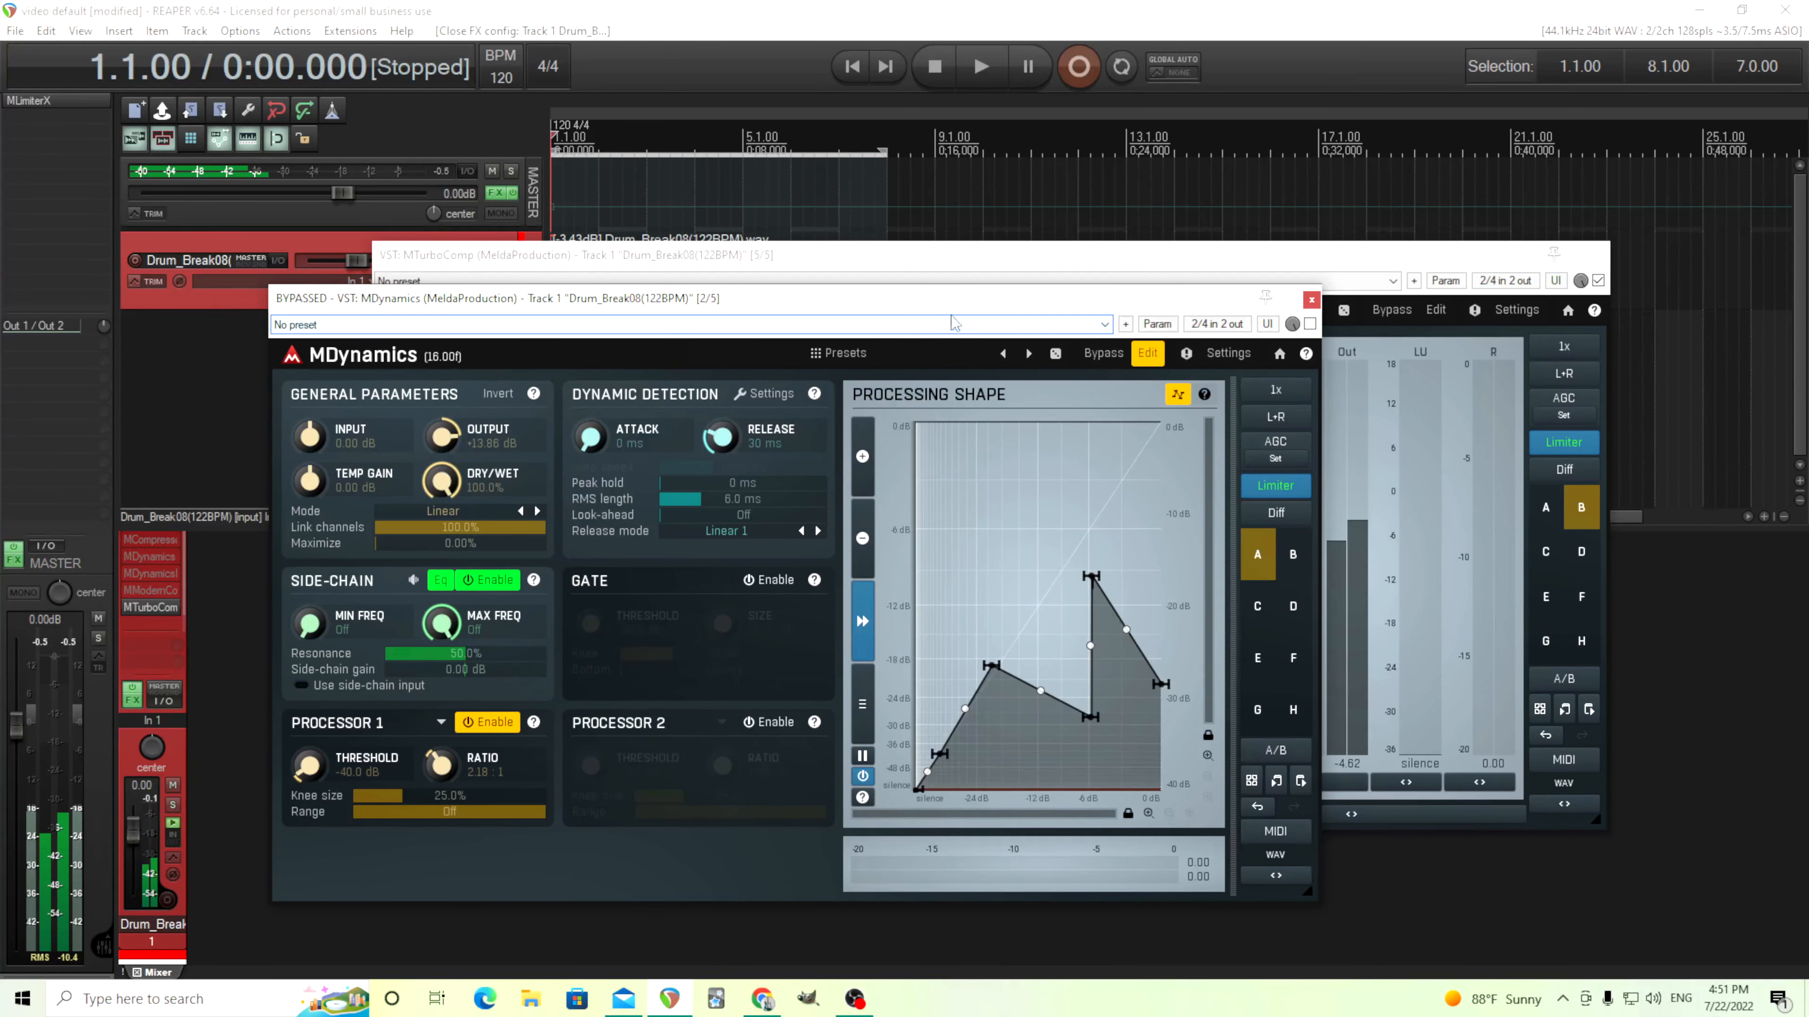
pyautogui.moveTo(939, 306); pyautogui.dragTo(1330, 418)
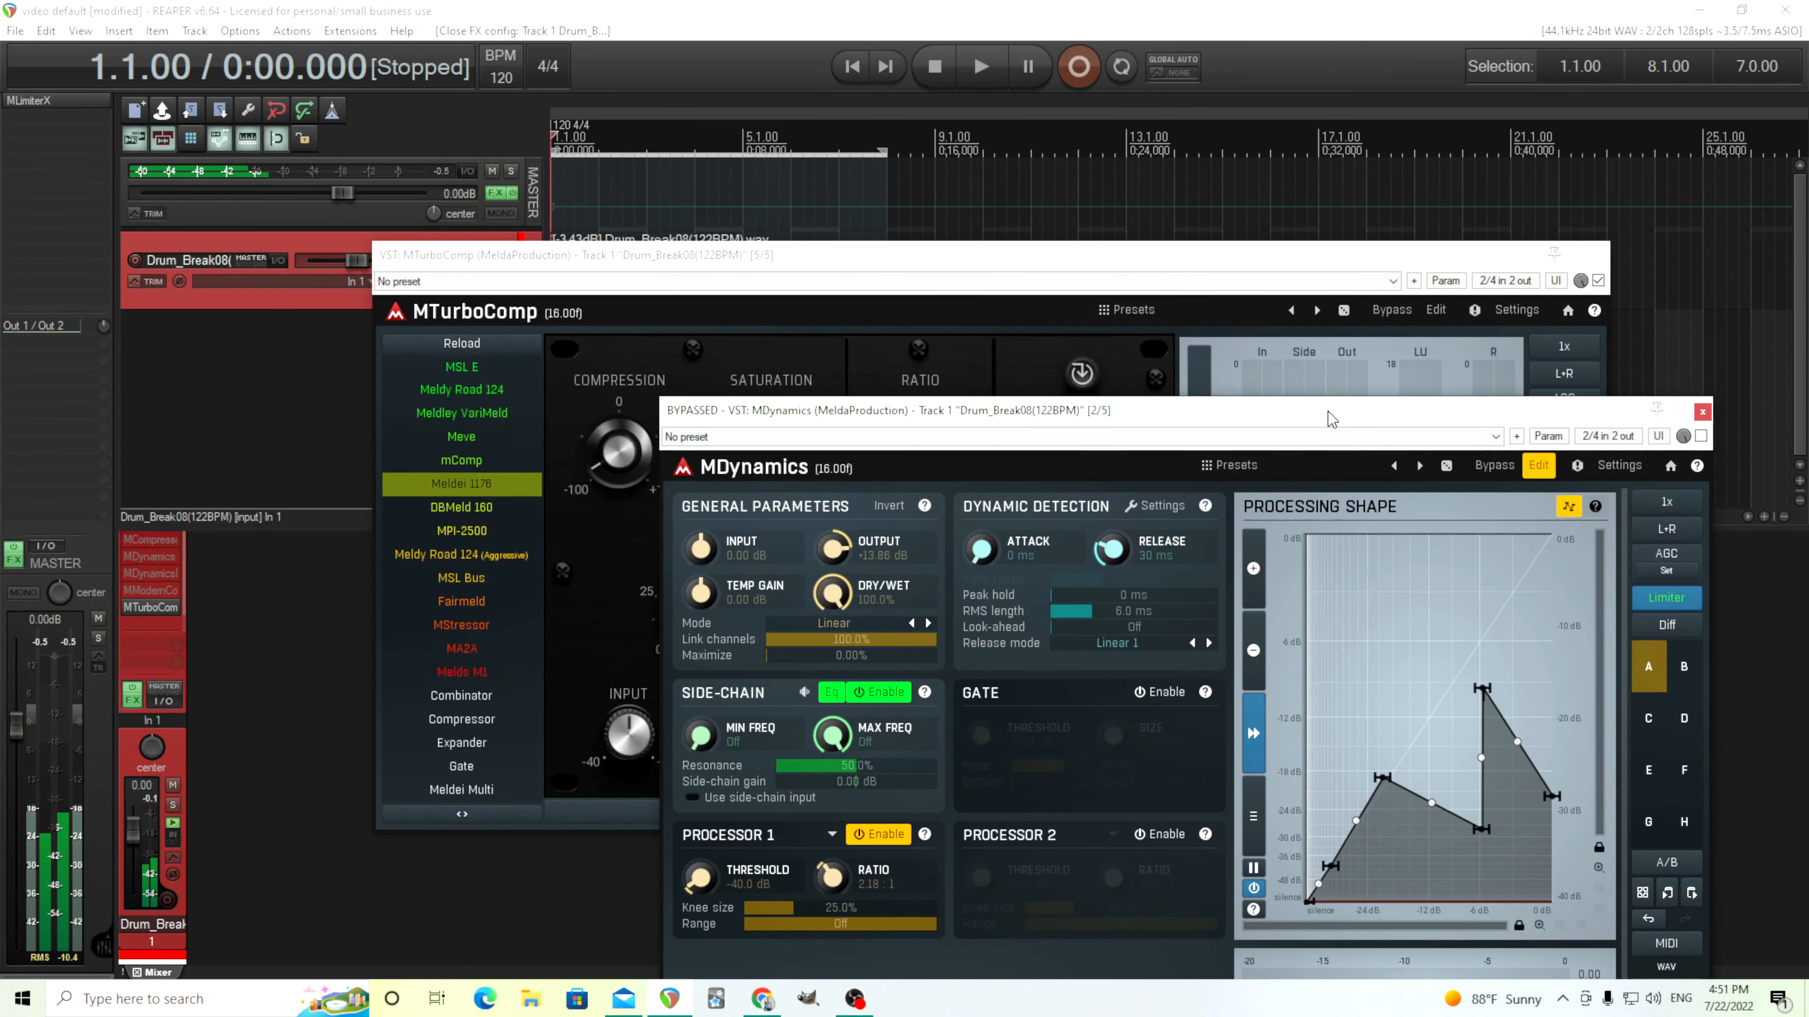
pyautogui.click(1538, 470)
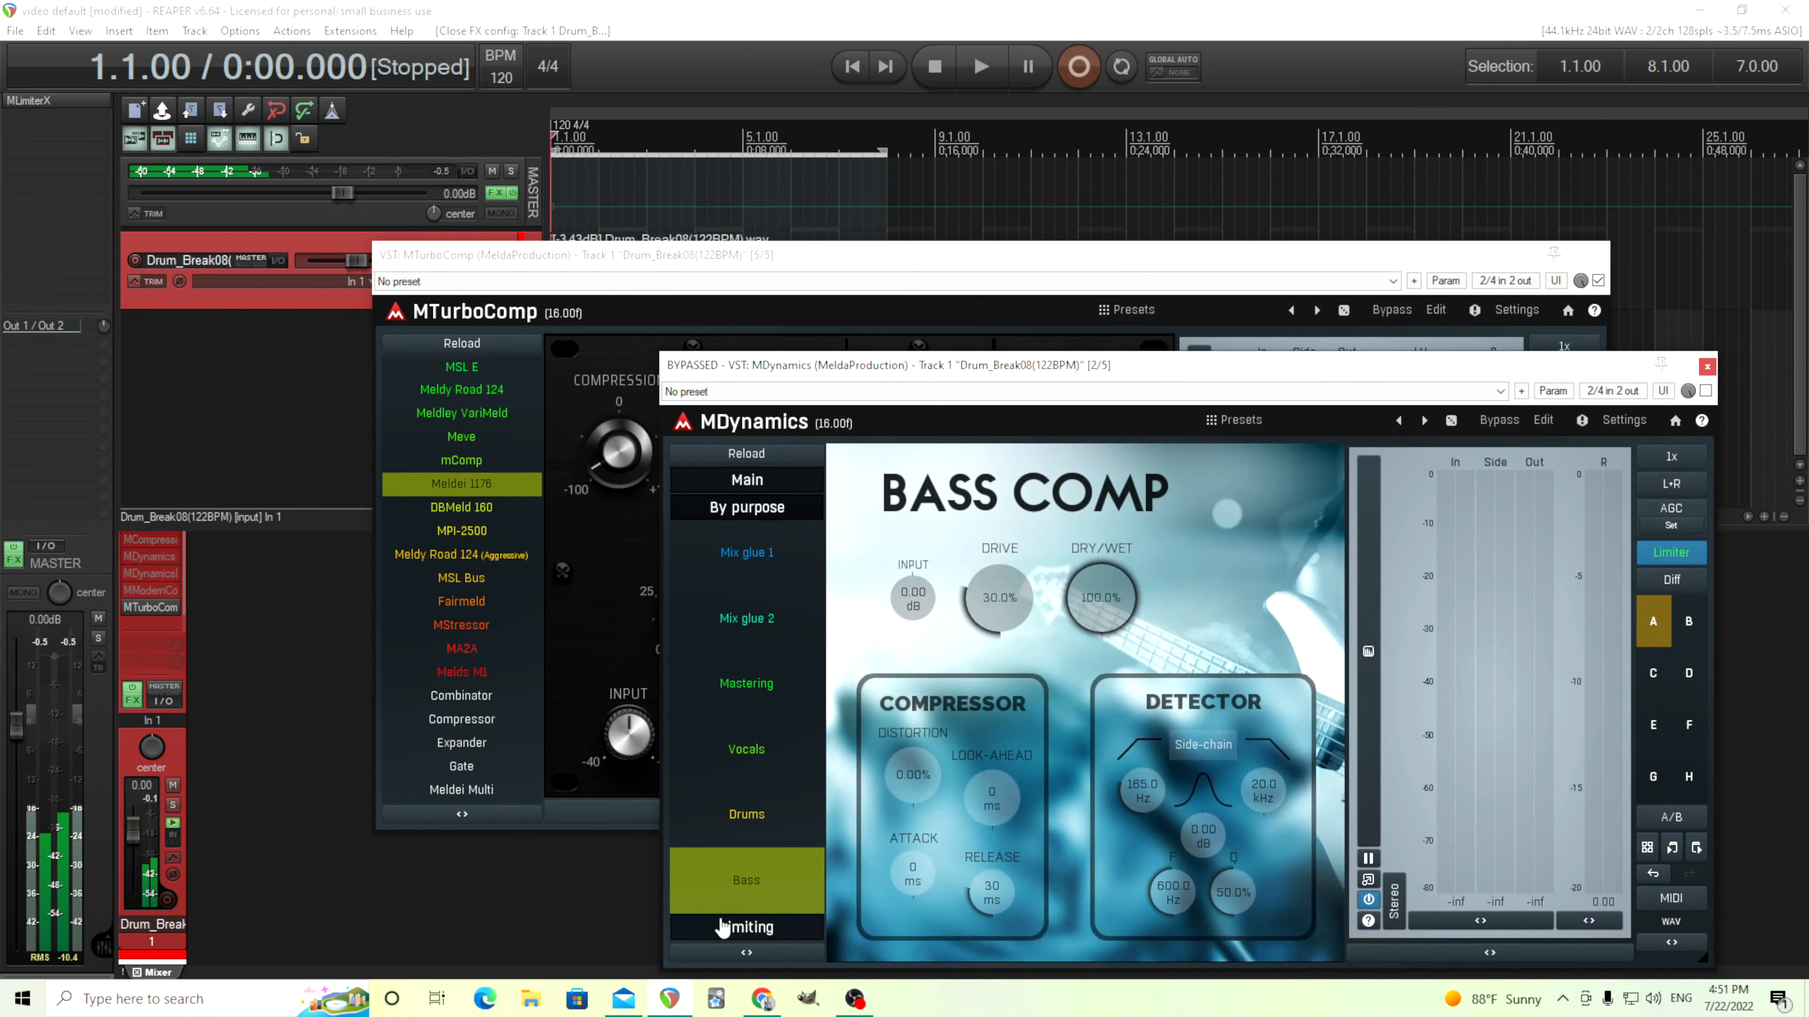
pyautogui.click(1707, 366)
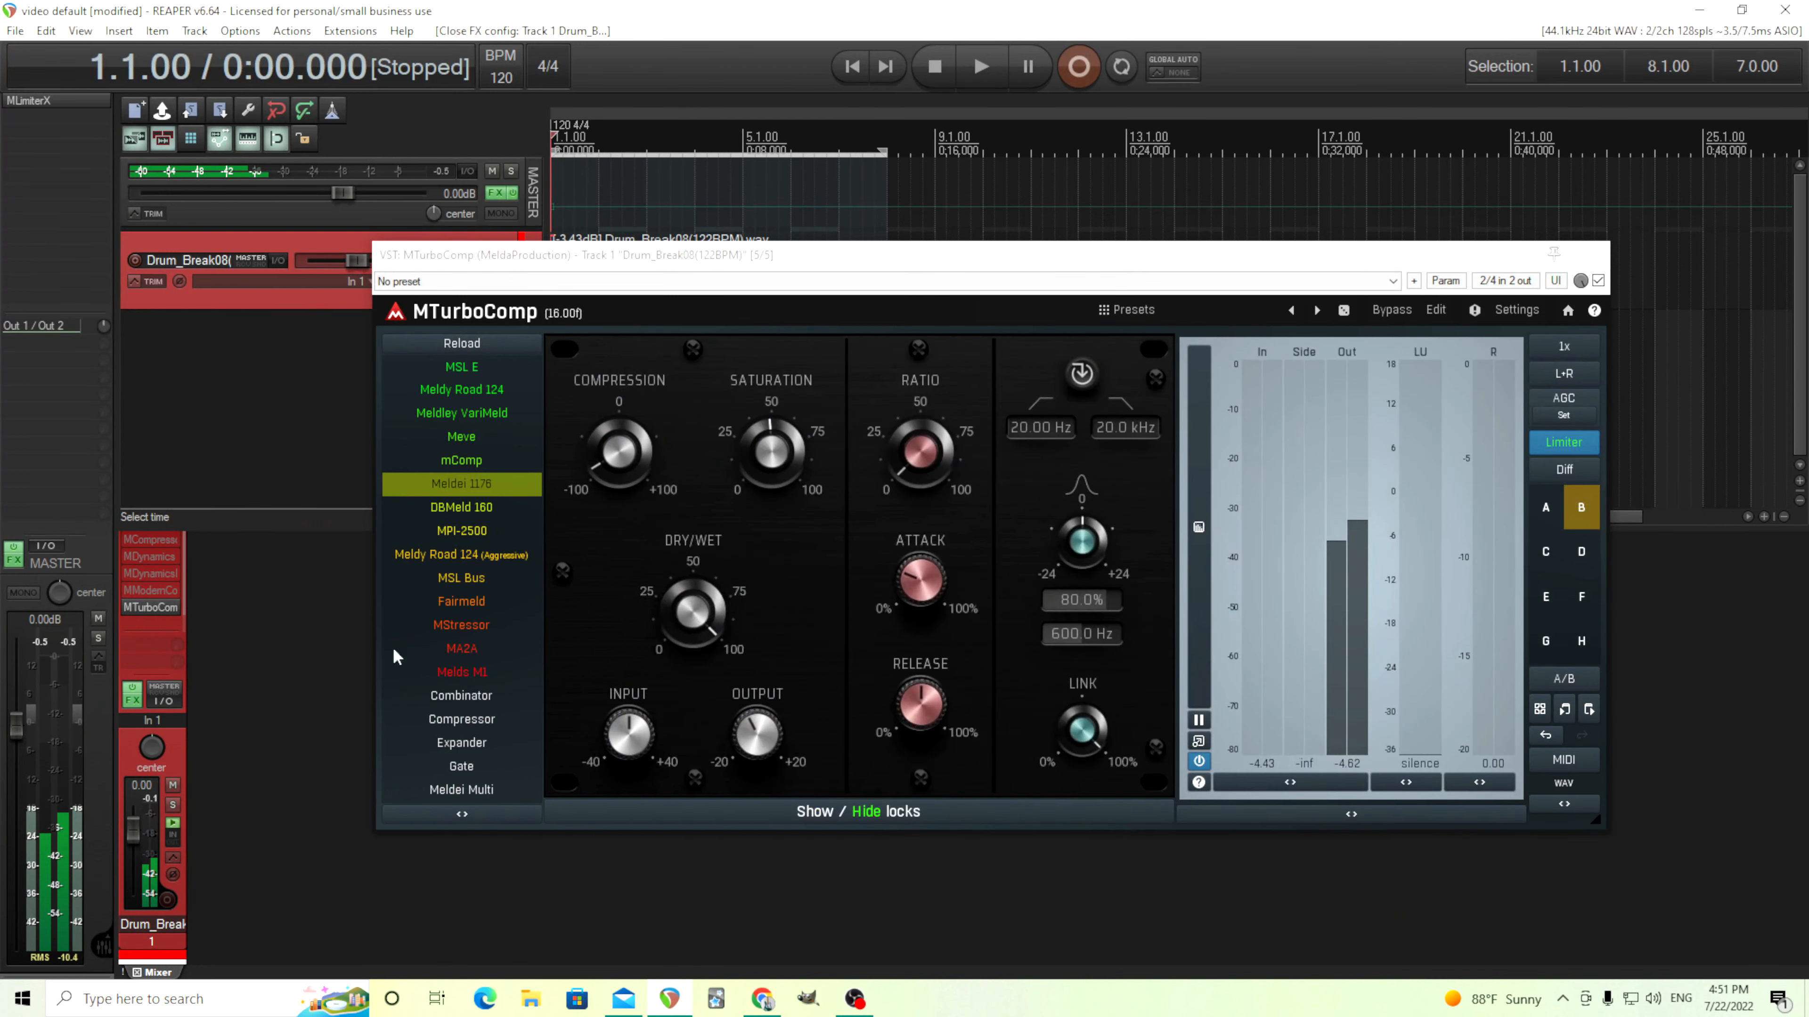
# - Review MModernCompressor from the track's effects and close both its window and MTurboComp's
pyautogui.click(148, 591)
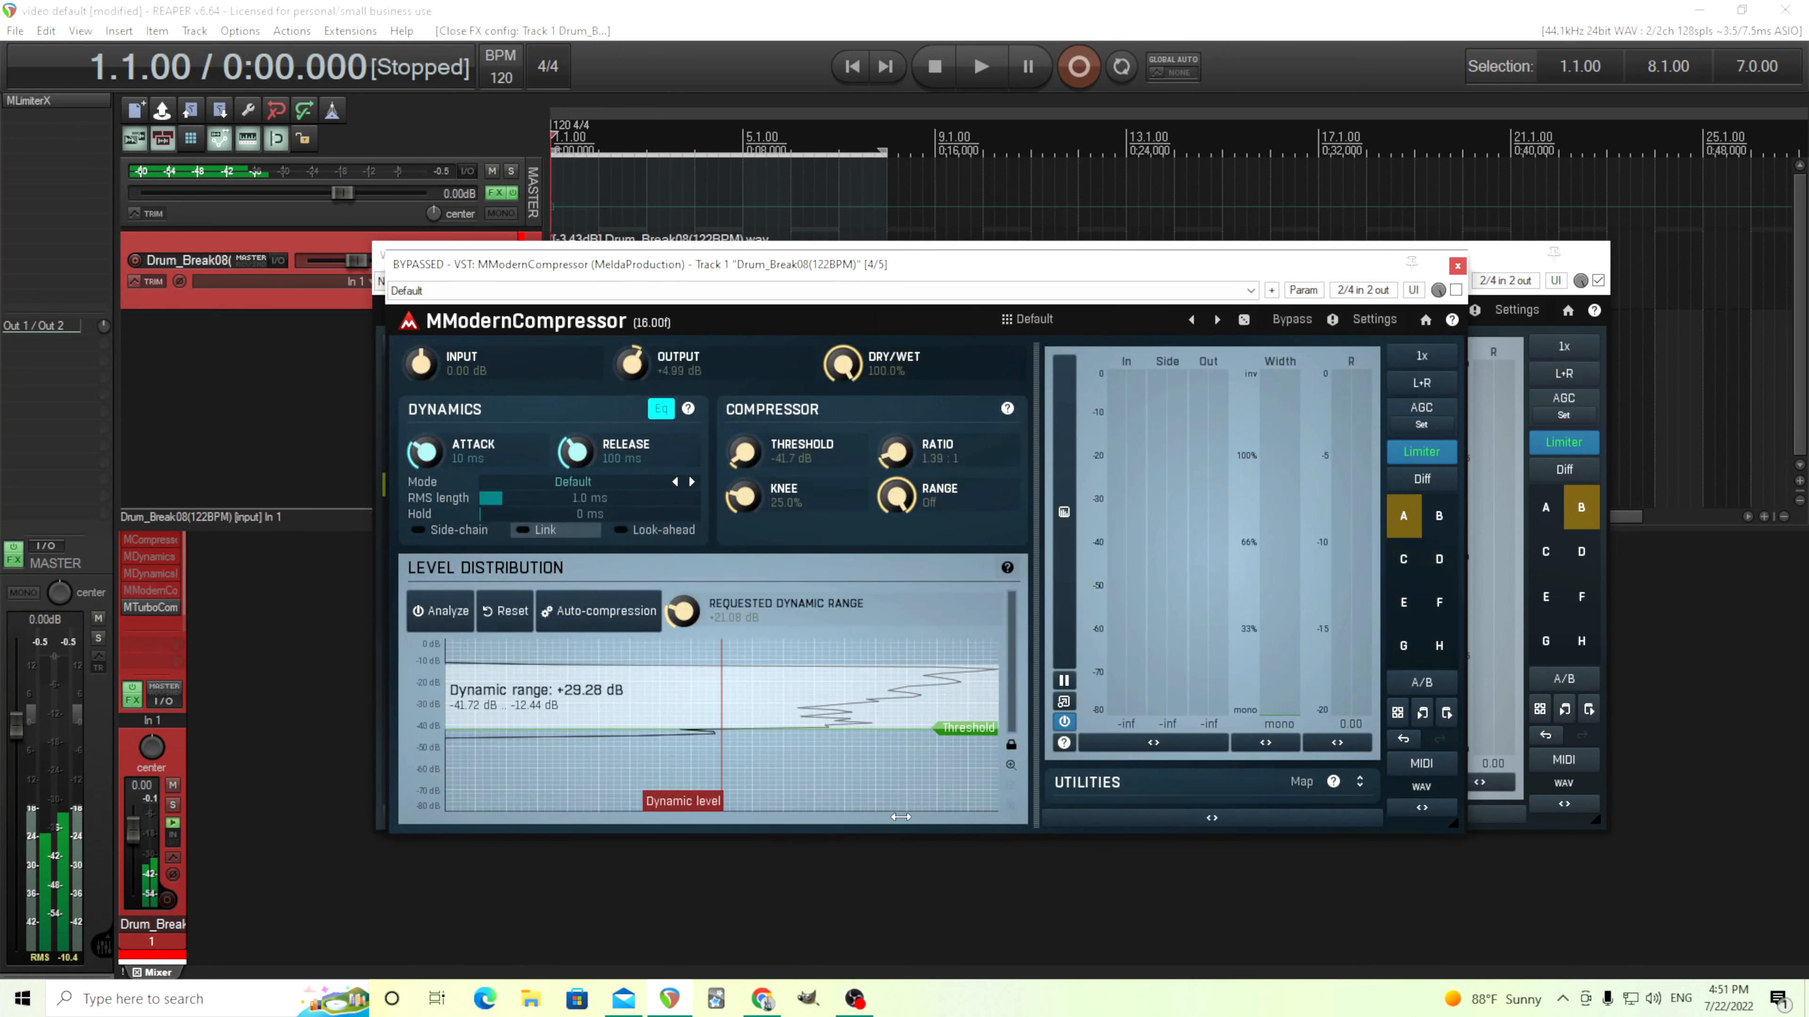
pyautogui.click(1457, 267)
pyautogui.click(1587, 255)
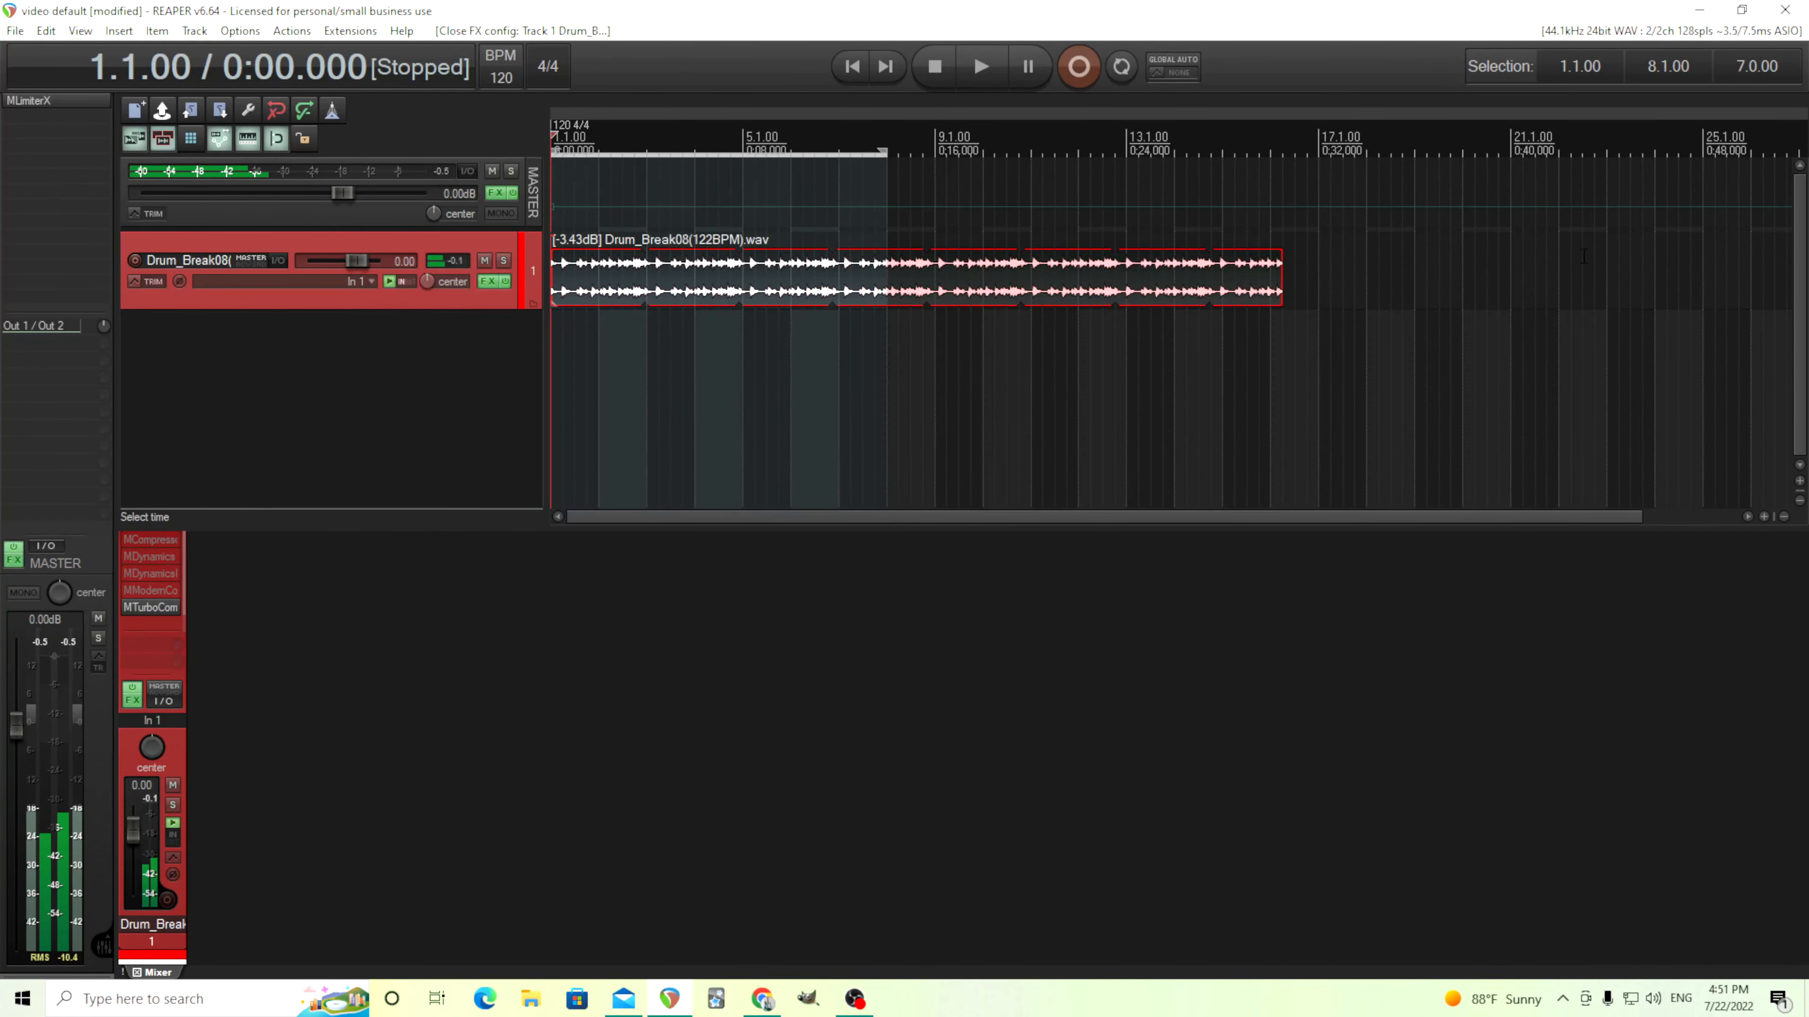